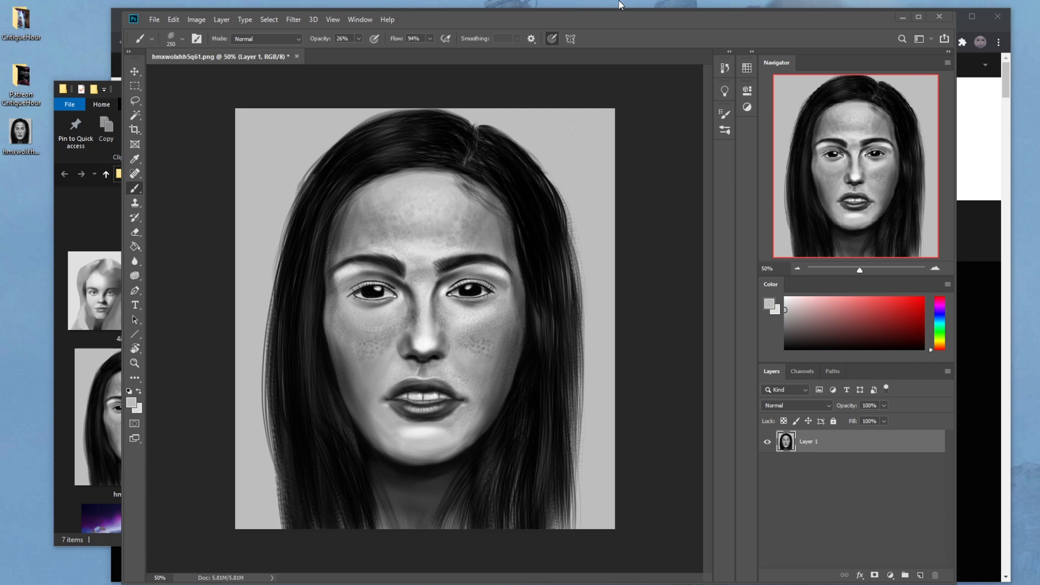
Step: Switch to the browser, view the istebrak.com portfolio and the r/istebrak community page, and close the browser
{"action": "left_click", "coordinate": [114, 19]}
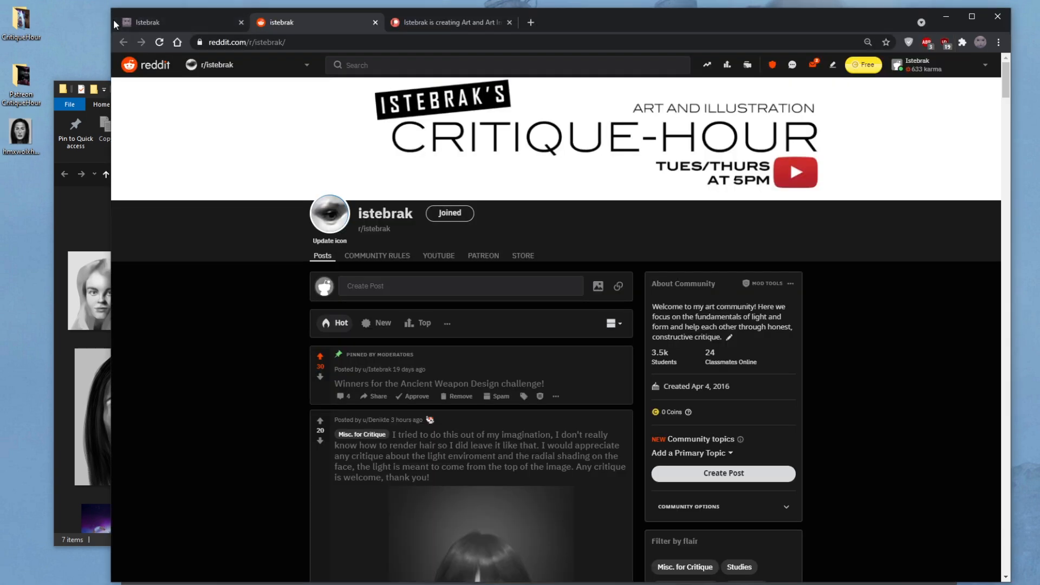
{"action": "left_click", "coordinate": [163, 19]}
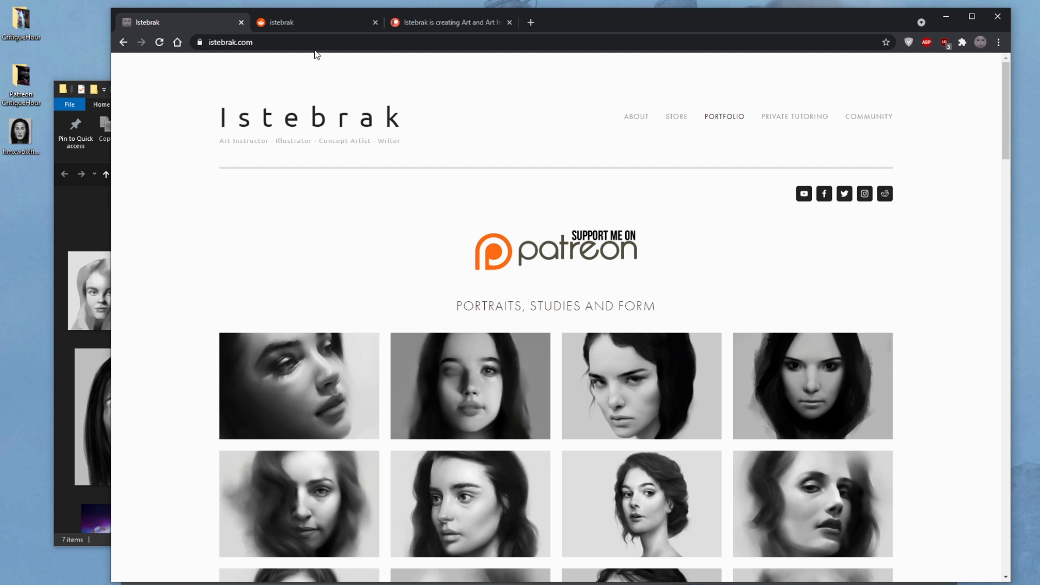
{"action": "left_click", "coordinate": [311, 25]}
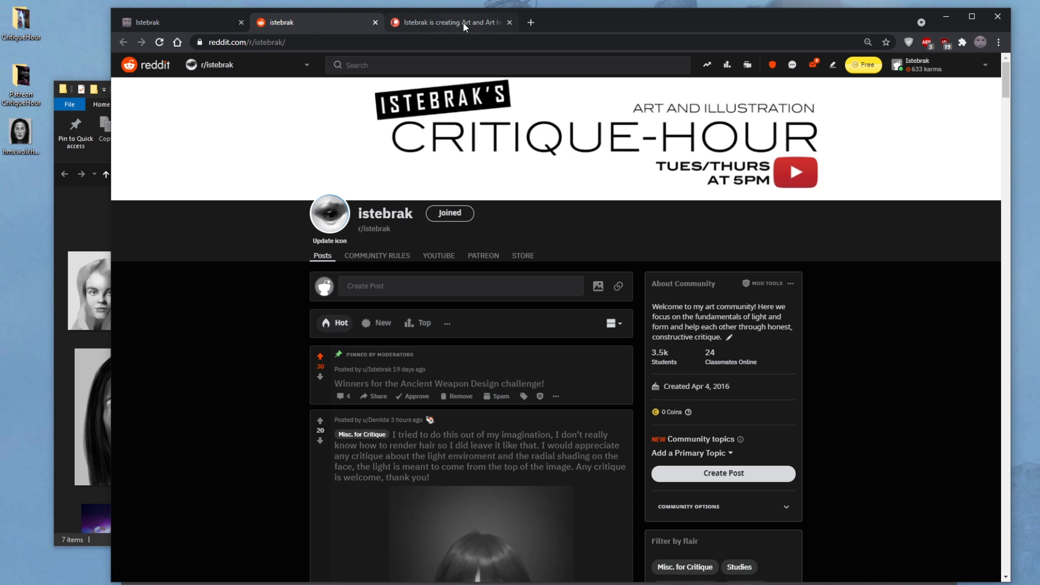
{"action": "left_click", "coordinate": [184, 21]}
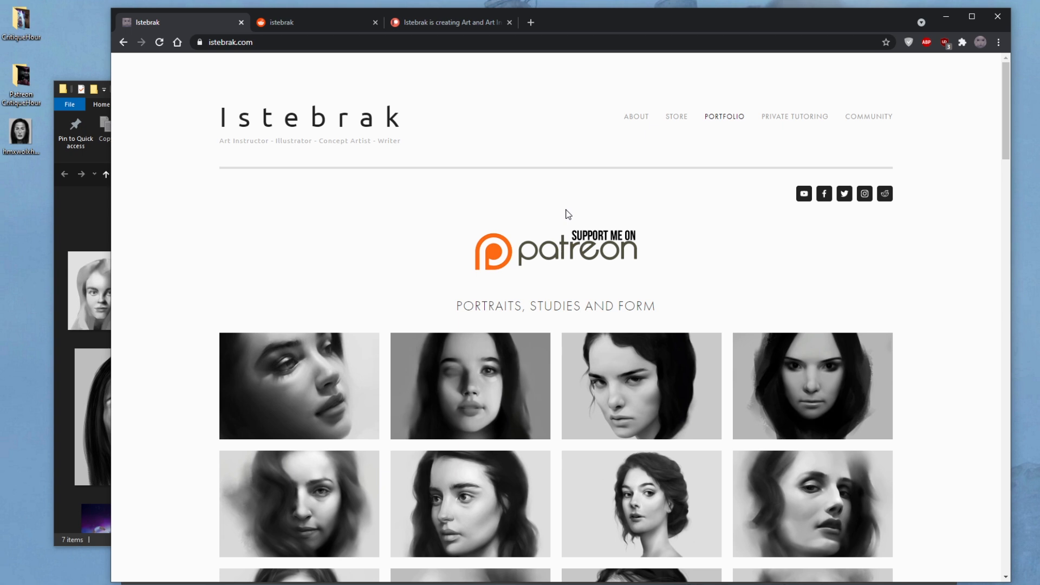
{"action": "left_click", "coordinate": [995, 17]}
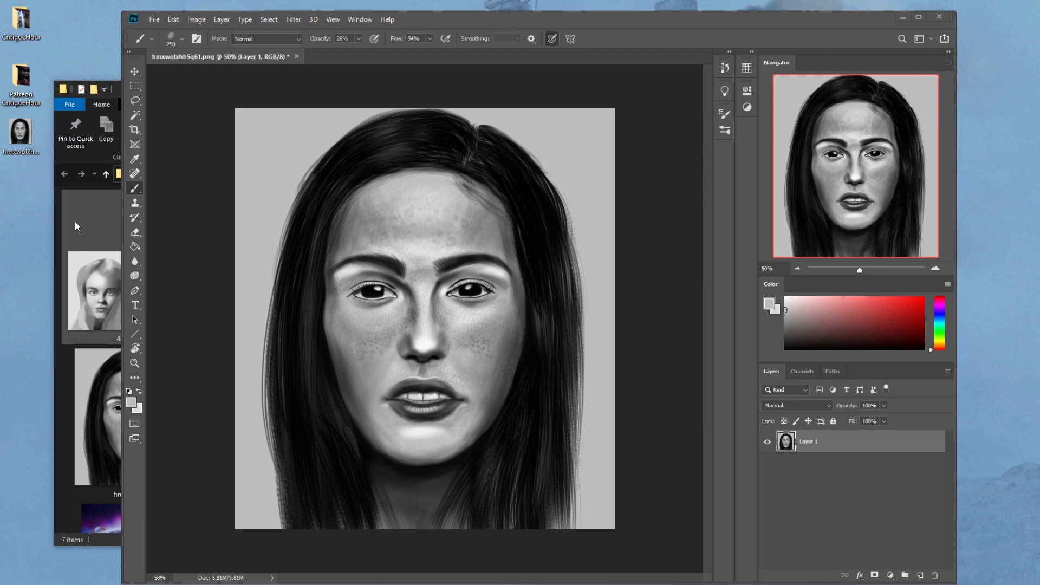
Step: Close the file explorer window and maximize the Photoshop window with the portrait
{"action": "left_click", "coordinate": [56, 203]}
{"action": "left_click", "coordinate": [548, 90]}
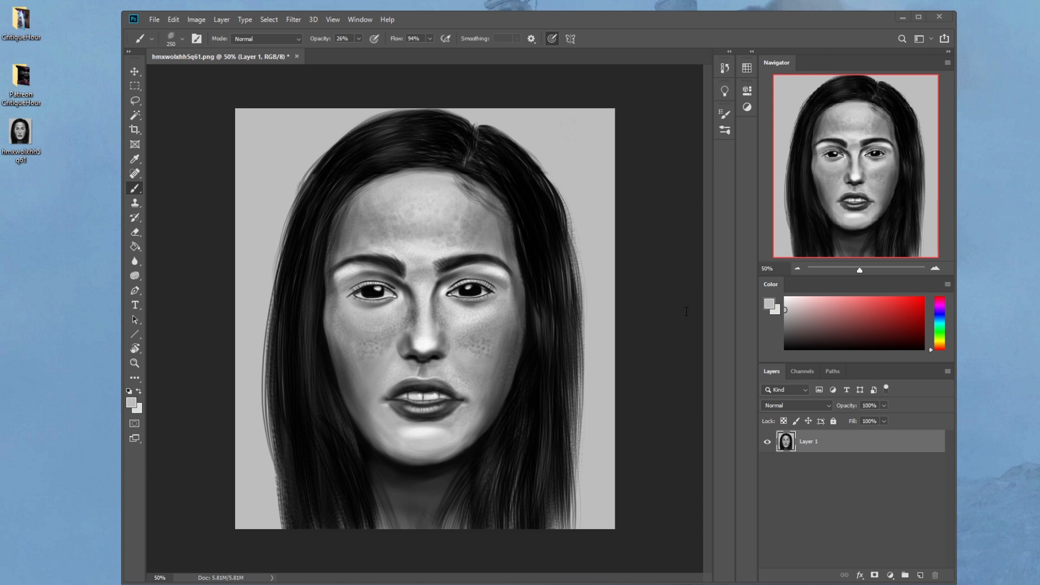
{"action": "left_click", "coordinate": [864, 453]}
{"action": "left_click", "coordinate": [919, 17]}
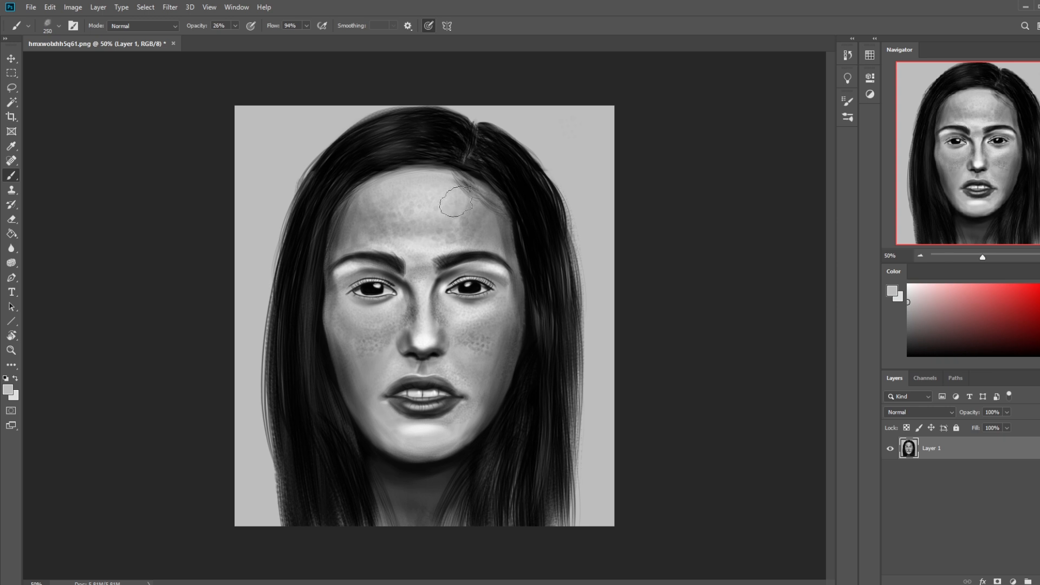
Step: Choose the 500 px soft brush and enlarge it to 700 px
{"action": "right_click", "coordinate": [497, 219]}
{"action": "left_click", "coordinate": [495, 307]}
{"action": "left_click", "coordinate": [696, 156]}
{"action": "key", "text": "ctrl+minus"}
{"action": "key", "text": "bracketright"}
{"action": "key", "text": "bracketright"}
{"action": "key", "text": "bracketright"}
{"action": "key", "text": "bracketright"}
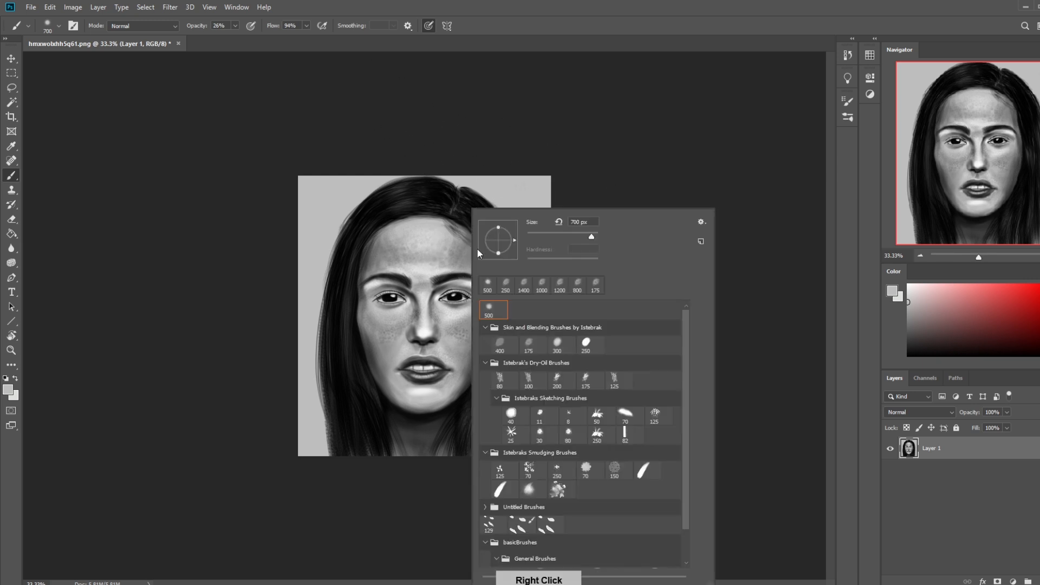
Step: Choose the 80 px brush from Istebrak's Dry-Oil Brushes, reduce it to 25 px and set its opacity to 54%
{"action": "right_click", "coordinate": [472, 239]}
{"action": "left_click", "coordinate": [499, 379]}
{"action": "left_click", "coordinate": [623, 165]}
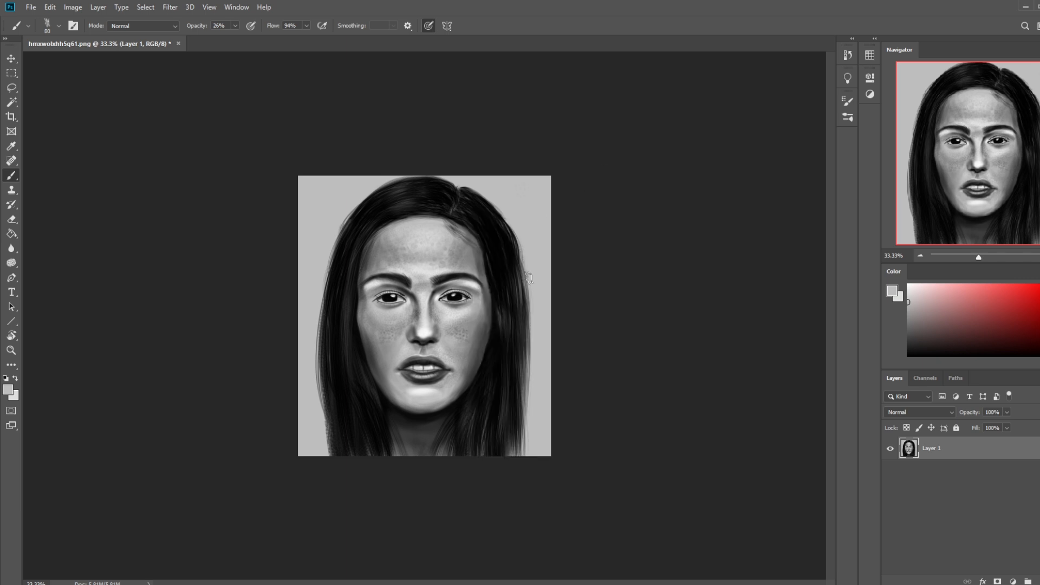
{"action": "key", "text": "bracketleft"}
{"action": "key", "text": "bracketleft"}
{"action": "left_click", "coordinate": [235, 25]}
{"action": "left_click_drag", "start_coordinate": [233, 38], "coordinate": [249, 38]}
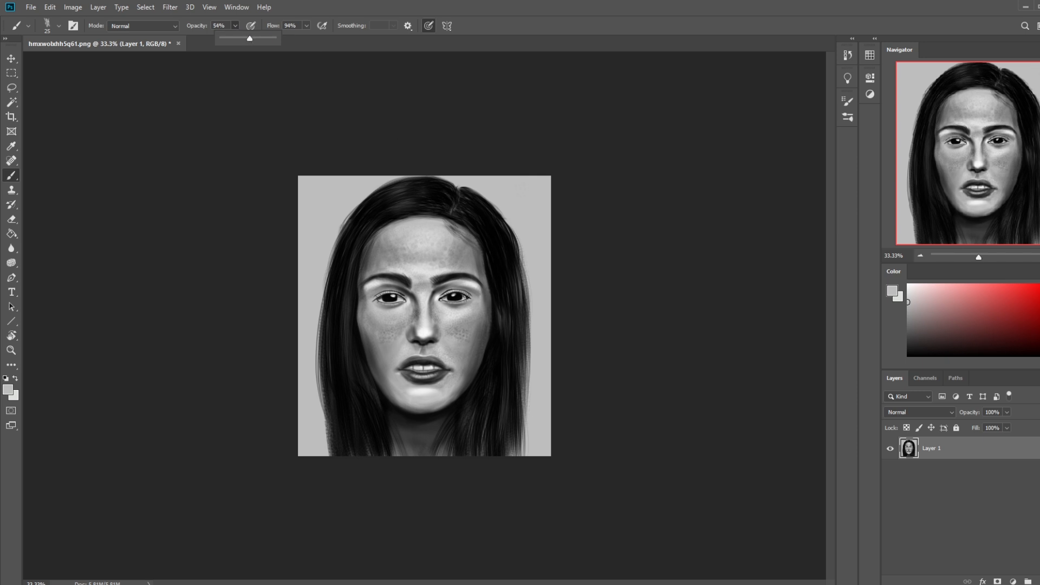
Step: Raise the brush opacity to 74% and paint light grey over the iris and pupil of the portrait's right-hand eye
{"action": "left_click", "coordinate": [465, 296]}
{"action": "mouse_move", "coordinate": [464, 297]}
{"action": "left_mouse_down"}
{"action": "mouse_move", "coordinate": [446, 298]}
{"action": "mouse_move", "coordinate": [462, 300]}
{"action": "left_mouse_up"}
{"action": "left_click", "coordinate": [235, 25]}
{"action": "left_click_drag", "start_coordinate": [237, 38], "coordinate": [245, 38]}
{"action": "left_click", "coordinate": [464, 297]}
{"action": "left_click_drag", "start_coordinate": [461, 298], "coordinate": [452, 297]}
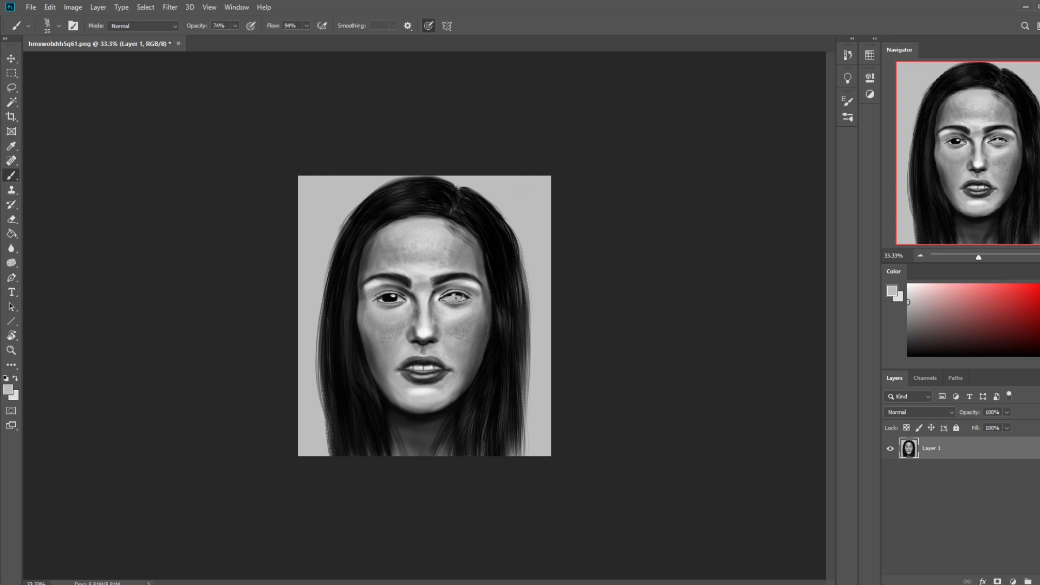
Step: Try painting the right-hand eye with the default black, and undo the stroke
{"action": "key", "text": "d"}
{"action": "left_click_drag", "start_coordinate": [452, 298], "coordinate": [455, 297]}
{"action": "left_click", "coordinate": [454, 297]}
{"action": "key", "text": "ctrl+z"}
Step: Set brush opacity and flow to 100% and finish filling the right-hand eyeball with sampled light grey
{"action": "left_click", "coordinate": [235, 25]}
{"action": "left_click_drag", "start_coordinate": [237, 39], "coordinate": [321, 41]}
{"action": "left_click", "coordinate": [306, 26]}
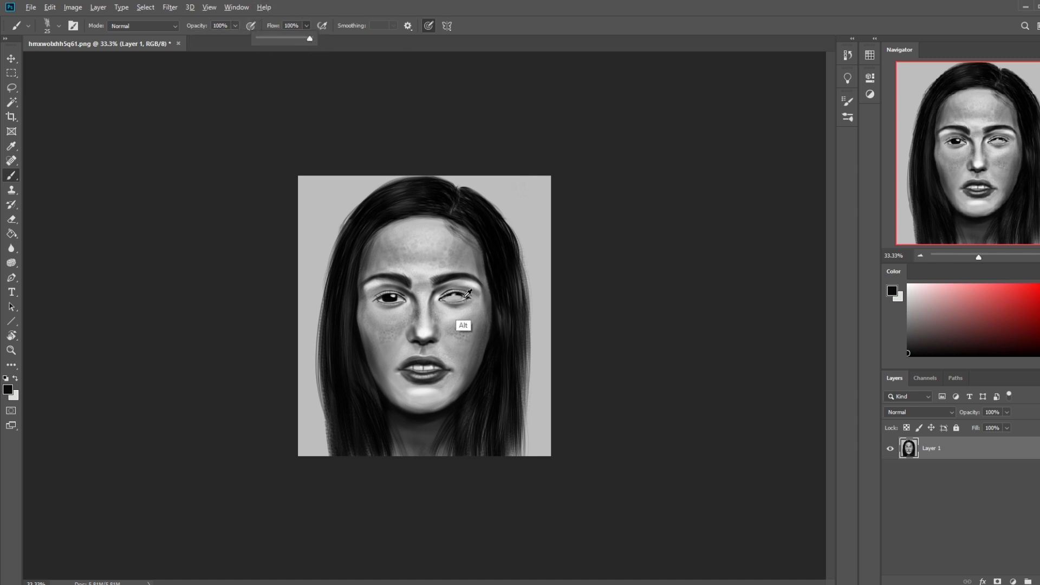
{"action": "left_click", "coordinate": [464, 298], "text": "alt"}
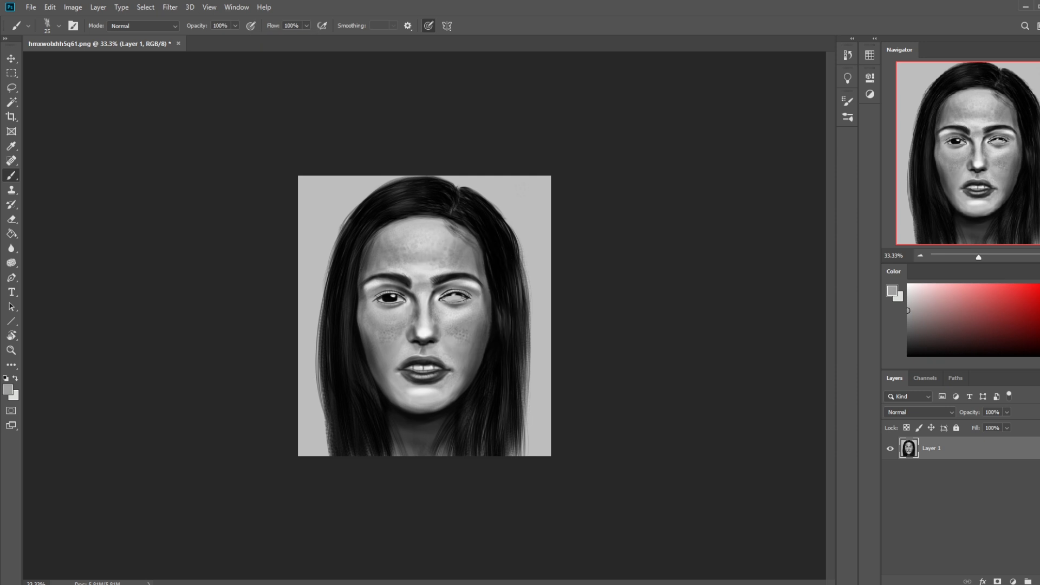
{"action": "left_click", "coordinate": [465, 297], "text": "alt"}
{"action": "left_click_drag", "start_coordinate": [465, 297], "coordinate": [464, 298]}
{"action": "left_click", "coordinate": [464, 297], "text": "alt"}
{"action": "key", "text": "ctrl+z"}
{"action": "left_click_drag", "start_coordinate": [464, 296], "coordinate": [453, 295]}
Step: Paint out the iris and pupil of the left-hand eye with sampled light grey and touch up the right-hand eyeball
{"action": "left_click", "coordinate": [399, 299], "text": "alt"}
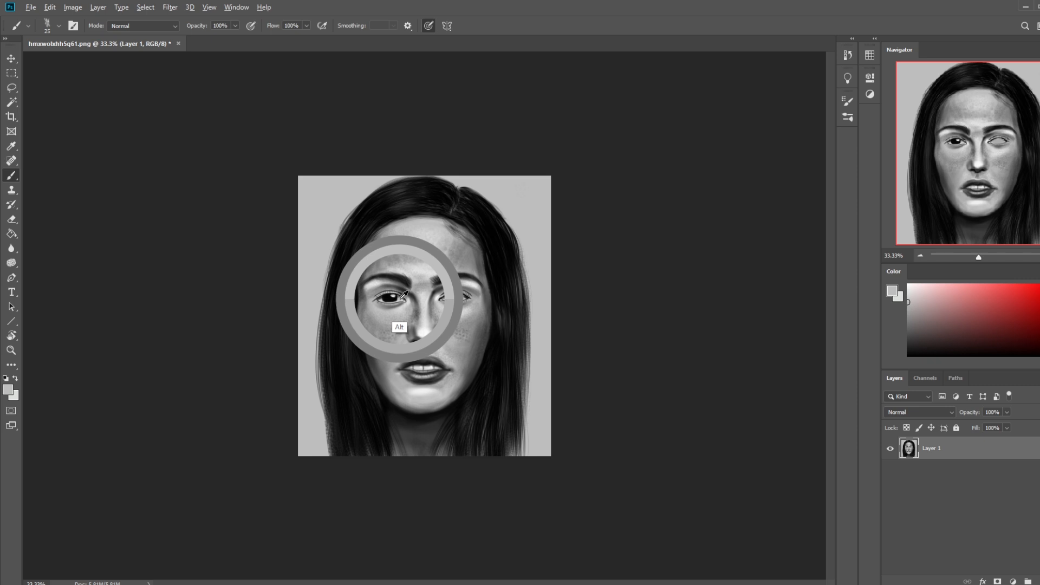
{"action": "mouse_move", "coordinate": [387, 301]}
{"action": "left_mouse_down"}
{"action": "mouse_move", "coordinate": [400, 300]}
{"action": "mouse_move", "coordinate": [391, 295]}
{"action": "left_mouse_up"}
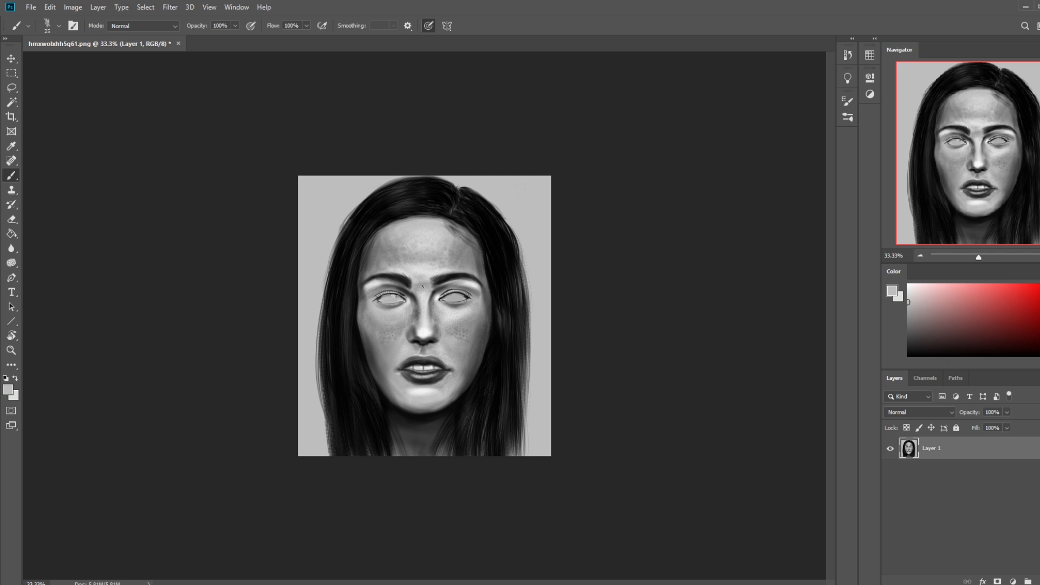
{"action": "left_click", "coordinate": [389, 298], "text": "alt"}
{"action": "left_click", "coordinate": [391, 299], "text": "alt"}
{"action": "left_click", "coordinate": [457, 298], "text": "alt"}
{"action": "left_click", "coordinate": [452, 296], "text": "alt"}
{"action": "scroll", "coordinate": [433, 307], "scroll_direction": "up", "scroll_amount": 1}
{"action": "scroll", "coordinate": [443, 304], "scroll_direction": "down", "scroll_amount": 2}
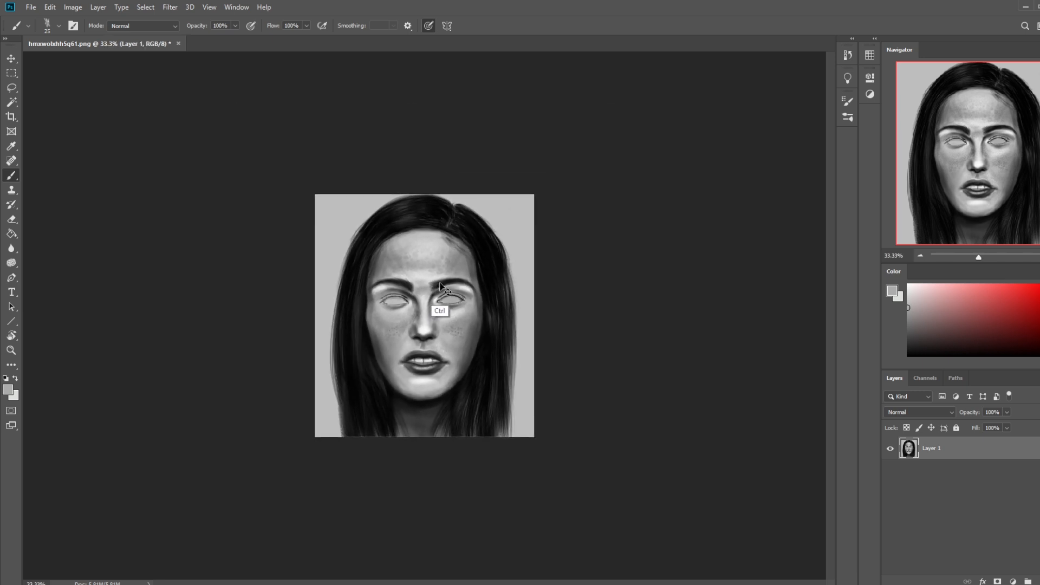
Step: Choose the 500 px soft brush, enlarge it to 800 px and set its blending mode to Darken
{"action": "right_click", "coordinate": [420, 312]}
{"action": "left_click", "coordinate": [458, 312]}
{"action": "left_click", "coordinate": [572, 143]}
{"action": "key", "text": "bracketright"}
{"action": "key", "text": "bracketright"}
{"action": "key", "text": "bracketright"}
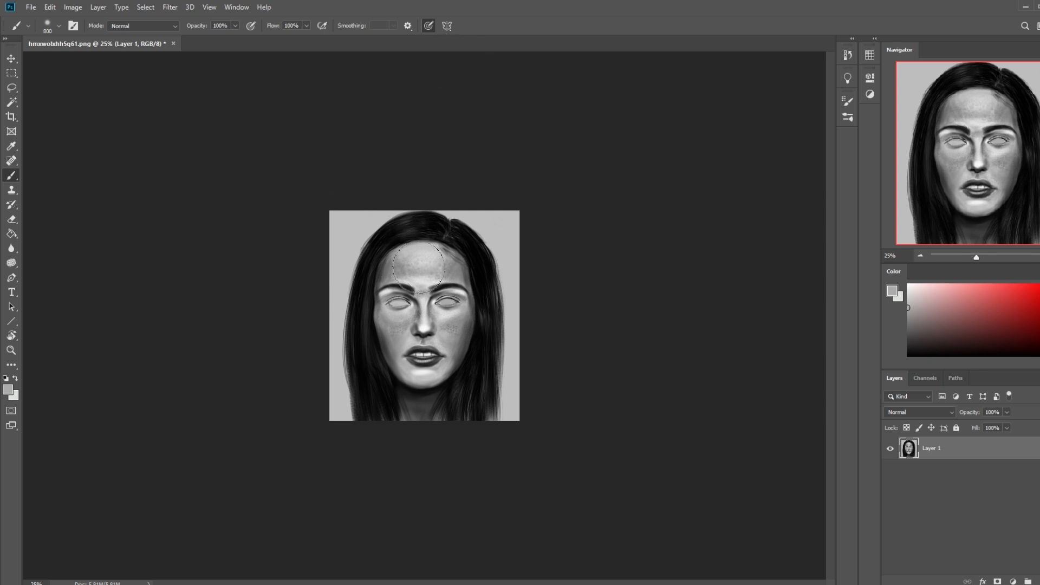
{"action": "key", "text": "alt"}
{"action": "left_click", "coordinate": [480, 256], "text": "alt"}
{"action": "left_click", "coordinate": [165, 25]}
{"action": "left_click", "coordinate": [145, 72]}
Step: Select the Smudge tool with the 70 px brush from Istebraks Smudging Brushes and reduce it to 45 px
{"action": "left_click", "coordinate": [13, 250]}
{"action": "right_click", "coordinate": [20, 251]}
{"action": "left_click", "coordinate": [54, 273]}
{"action": "right_click", "coordinate": [450, 287]}
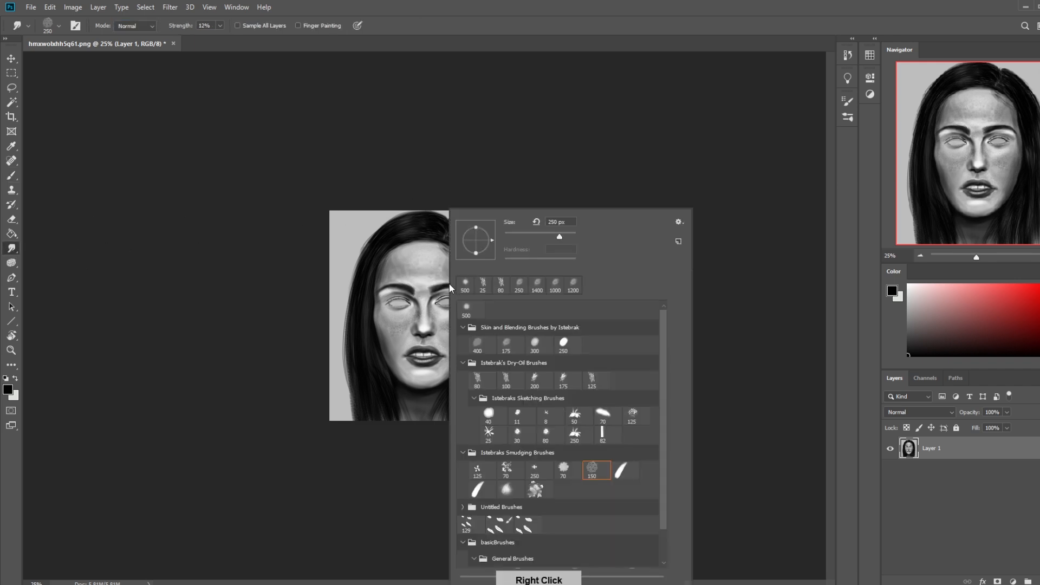
{"action": "left_click", "coordinate": [563, 469]}
{"action": "left_click", "coordinate": [600, 158]}
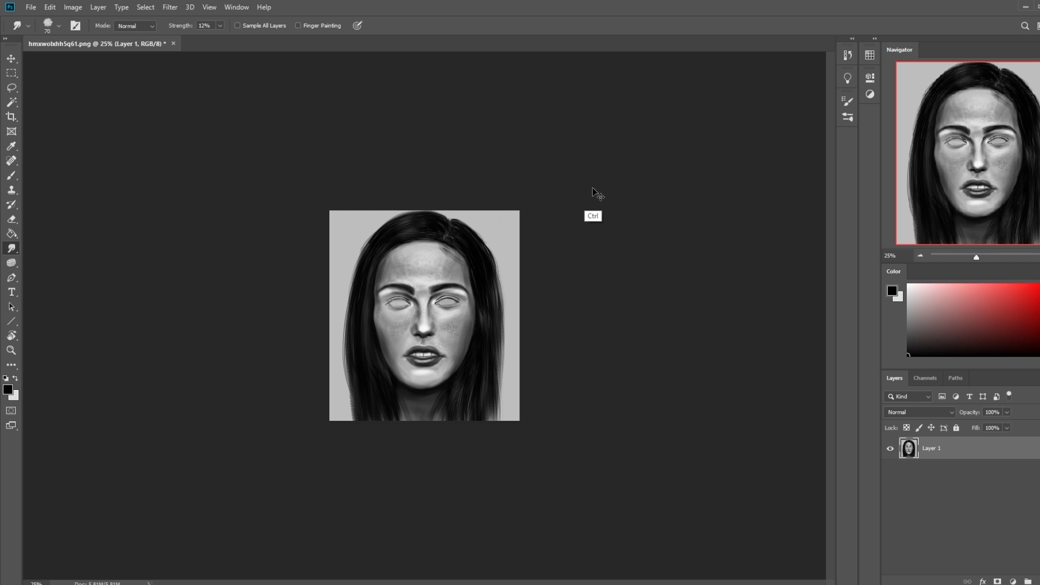
{"action": "key", "text": "ctrl+plus"}
{"action": "key", "text": "ctrl+plus"}
{"action": "key", "text": "bracketleft"}
{"action": "key", "text": "bracketleft"}
{"action": "key", "text": "bracketleft"}
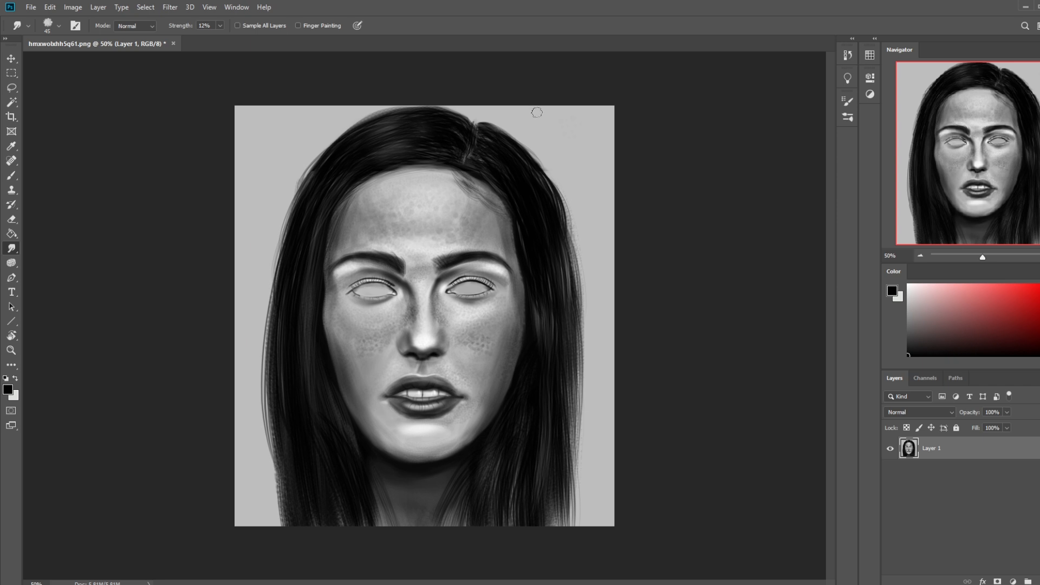
Step: Darken the right-hand eyeball with black in Darken mode using the 30 px brush from Istebraks Sketching Brushes
{"action": "key", "text": "alt"}
{"action": "key", "text": "b"}
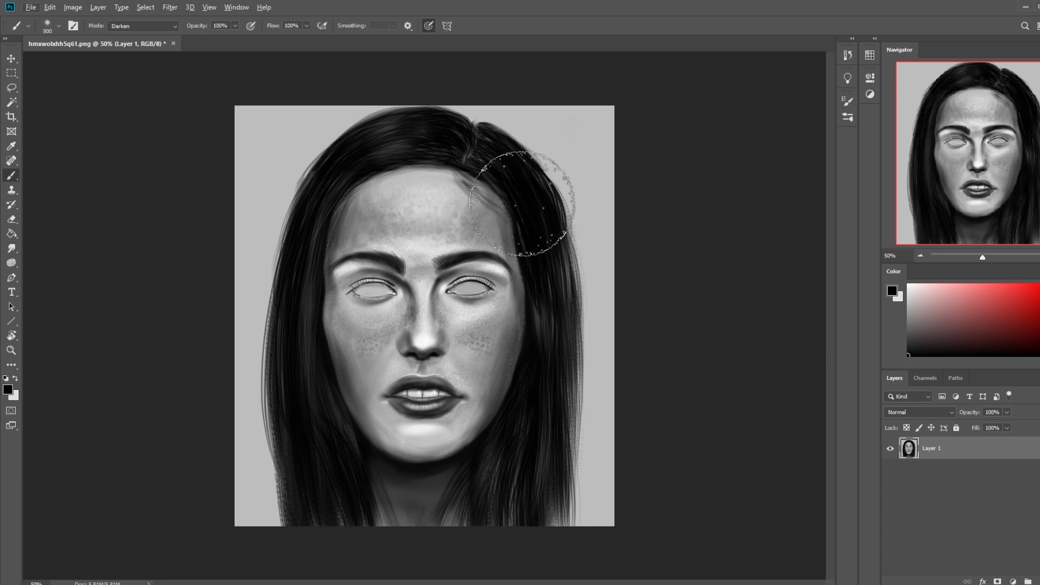
{"action": "right_click", "coordinate": [478, 199]}
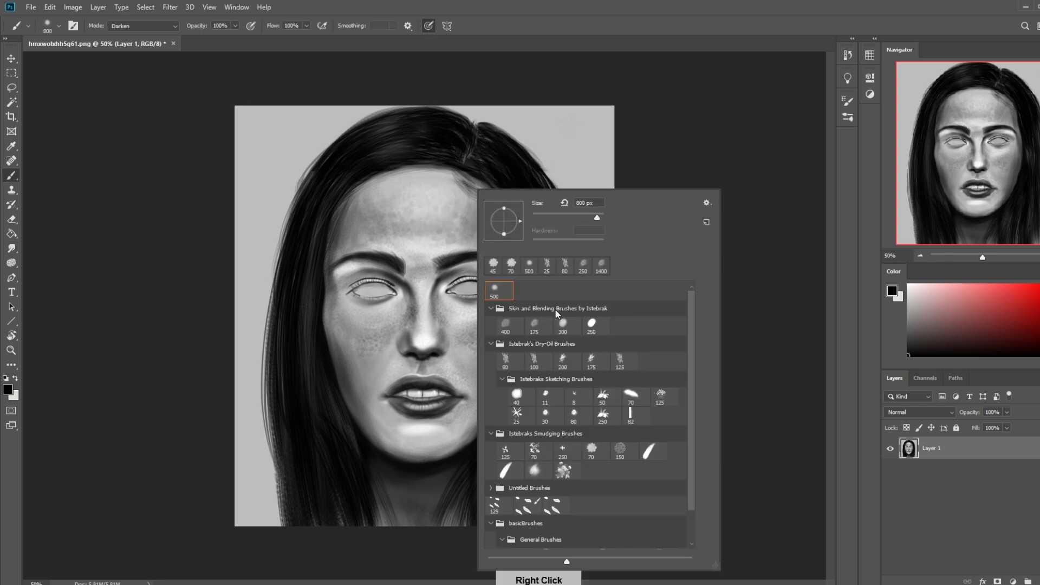
{"action": "left_click", "coordinate": [545, 414]}
{"action": "left_click", "coordinate": [727, 261]}
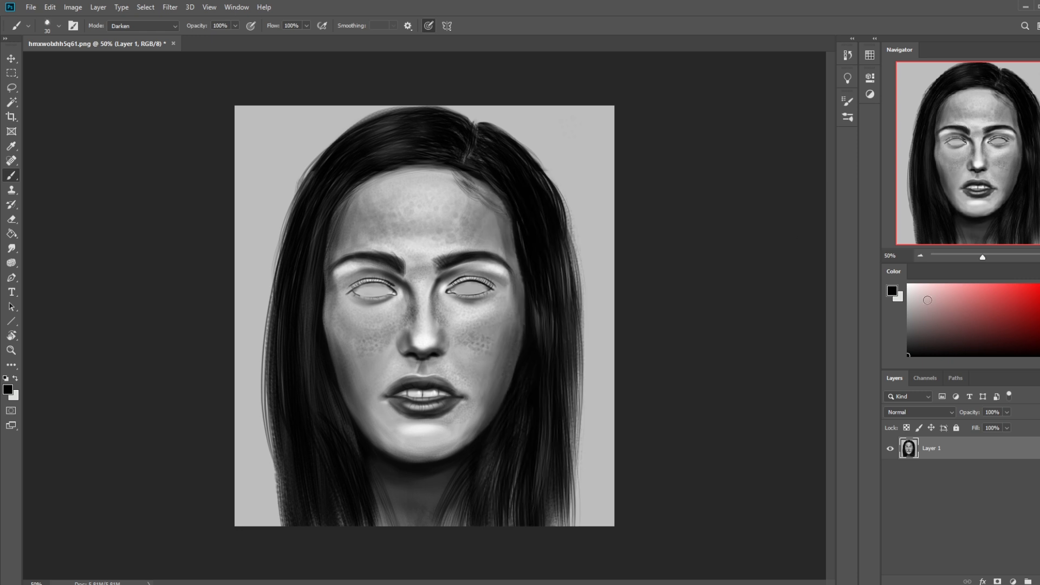
{"action": "mouse_move", "coordinate": [470, 287]}
{"action": "left_mouse_down"}
{"action": "mouse_move", "coordinate": [454, 288]}
{"action": "mouse_move", "coordinate": [487, 284]}
{"action": "left_mouse_up"}
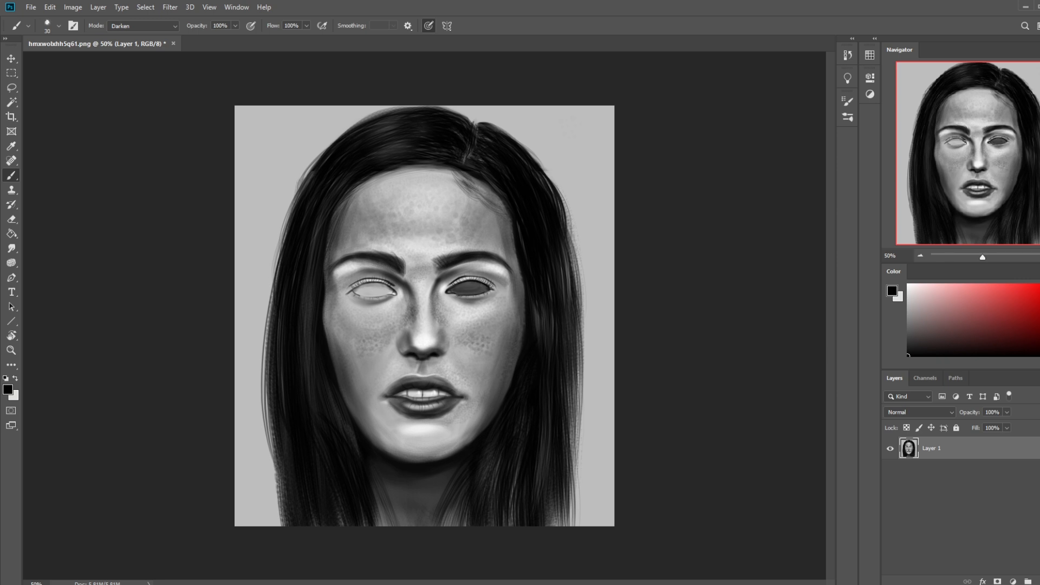
{"action": "key", "text": "ctrl+minus"}
{"action": "mouse_move", "coordinate": [467, 294]}
{"action": "left_mouse_down"}
{"action": "mouse_move", "coordinate": [442, 297]}
{"action": "mouse_move", "coordinate": [454, 294]}
{"action": "left_mouse_up"}
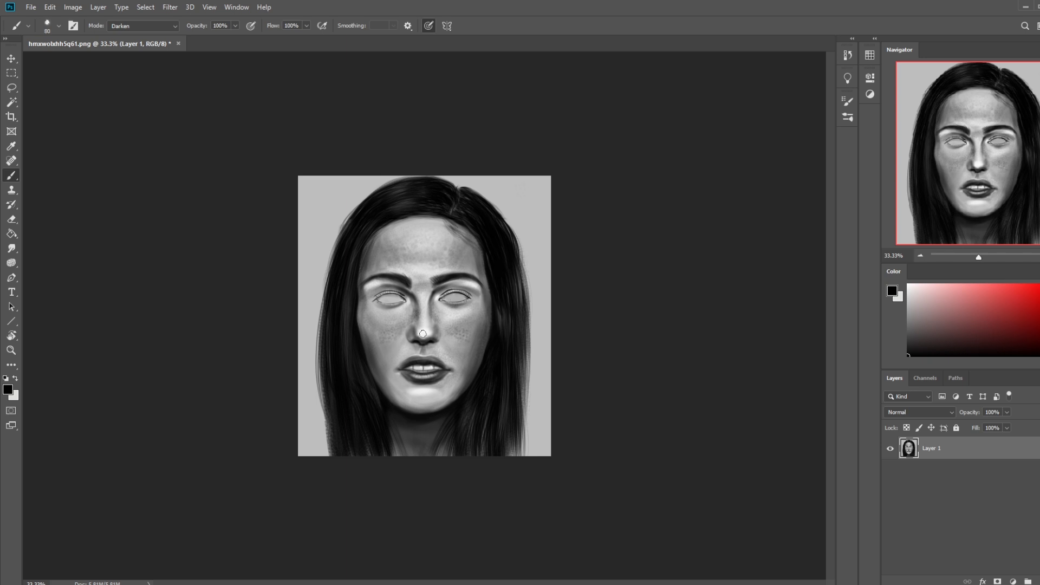
Step: Choose the 500 px soft brush, reduce its size and shade the right-hand eye and lower lid with black
{"action": "left_click", "coordinate": [10, 249]}
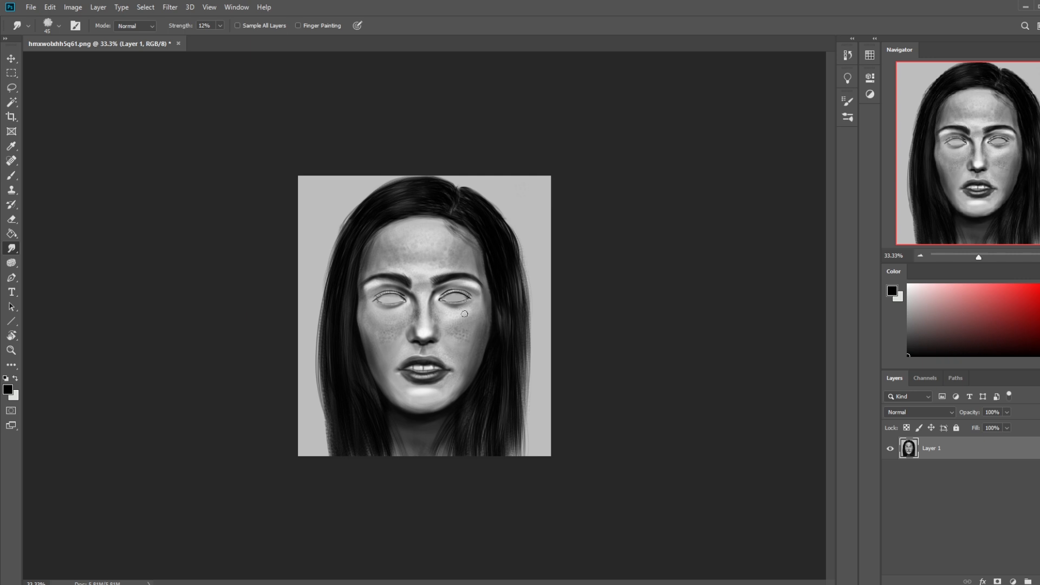
{"action": "key", "text": "b"}
{"action": "right_click", "coordinate": [492, 288]}
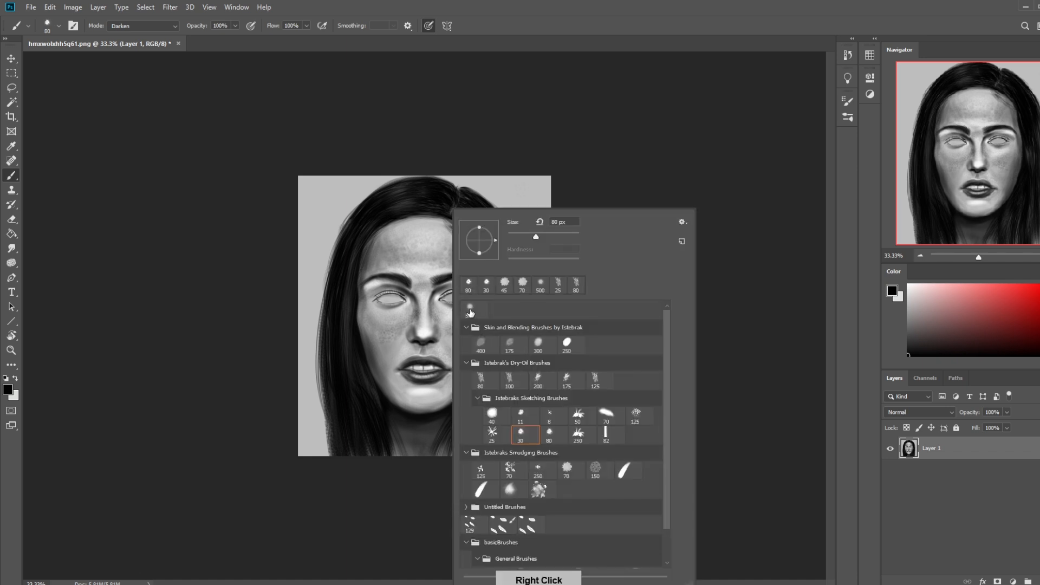
{"action": "left_click", "coordinate": [469, 308]}
{"action": "left_click", "coordinate": [606, 177]}
{"action": "key", "text": "bracketleft"}
{"action": "key", "text": "bracketleft"}
{"action": "left_click_drag", "start_coordinate": [470, 303], "coordinate": [453, 305]}
Step: Set the soft brush to 500 px in Normal mode and paint out the right-hand eyebrow with sampled skin grey
{"action": "key", "text": "bracketright"}
{"action": "key", "text": "bracketright"}
{"action": "left_click", "coordinate": [437, 259], "text": "alt"}
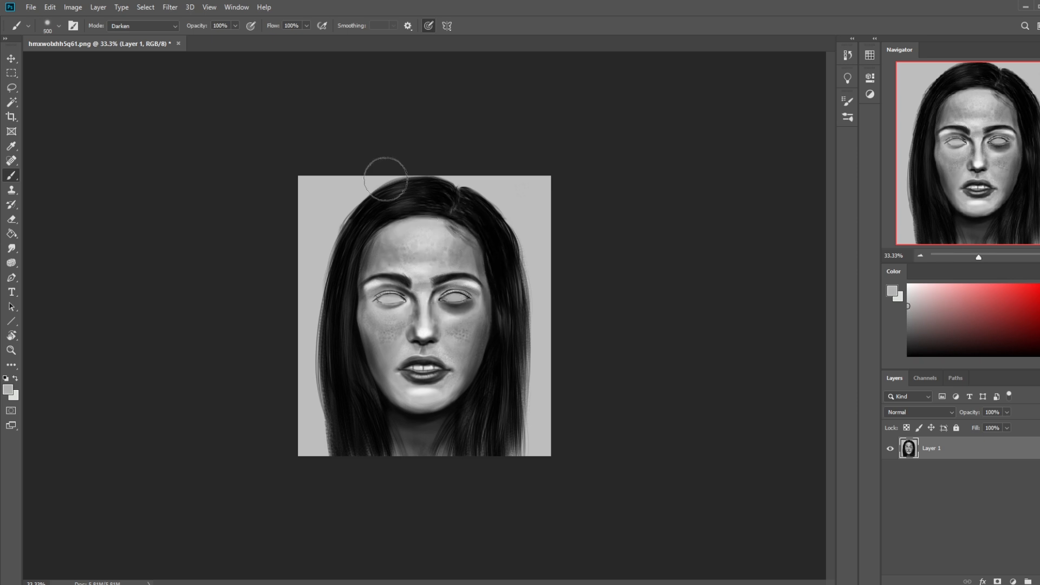
{"action": "left_click", "coordinate": [172, 28]}
{"action": "left_click", "coordinate": [130, 28]}
{"action": "left_click", "coordinate": [432, 270], "text": "alt"}
{"action": "mouse_move", "coordinate": [425, 280]}
{"action": "left_mouse_down"}
{"action": "mouse_move", "coordinate": [470, 271]}
{"action": "mouse_move", "coordinate": [475, 277]}
{"action": "mouse_move", "coordinate": [432, 280]}
{"action": "mouse_move", "coordinate": [490, 287]}
{"action": "left_mouse_up"}
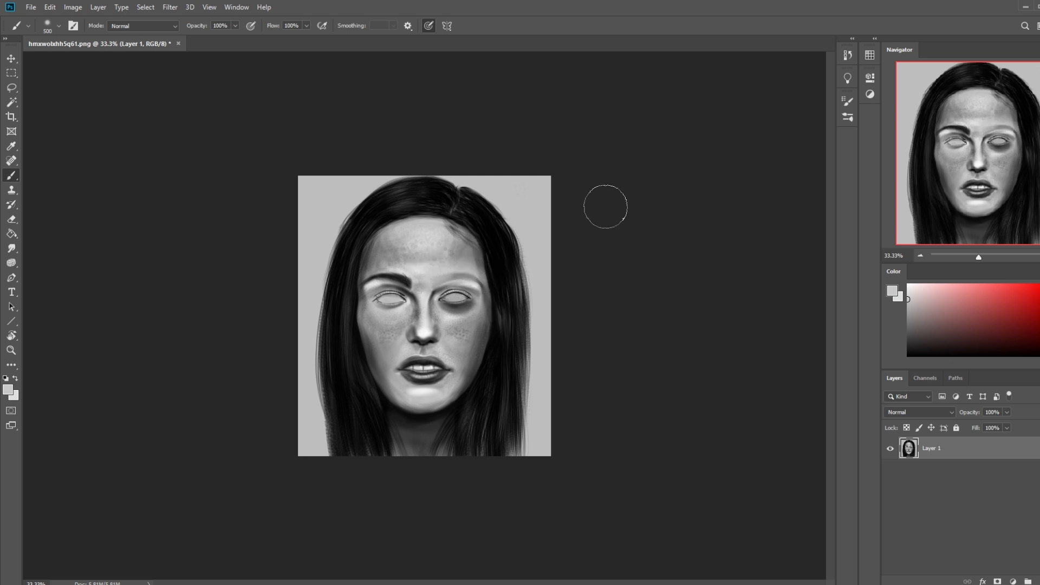
Step: Darken the right-hand eye socket with black using the soft brush, enlarged to 800 px
{"action": "left_click", "coordinate": [487, 239], "text": "alt"}
{"action": "key", "text": "bracketleft"}
{"action": "key", "text": "bracketleft"}
{"action": "key", "text": "bracketleft"}
{"action": "key", "text": "bracketleft"}
{"action": "key", "text": "bracketleft"}
{"action": "key", "text": "bracketleft"}
{"action": "key", "text": "bracketright"}
{"action": "key", "text": "bracketright"}
{"action": "key", "text": "bracketright"}
{"action": "key", "text": "bracketright"}
{"action": "key", "text": "bracketright"}
{"action": "key", "text": "bracketright"}
{"action": "key", "text": "bracketright"}
{"action": "key", "text": "bracketright"}
{"action": "key", "text": "bracketright"}
{"action": "key", "text": "bracketright"}
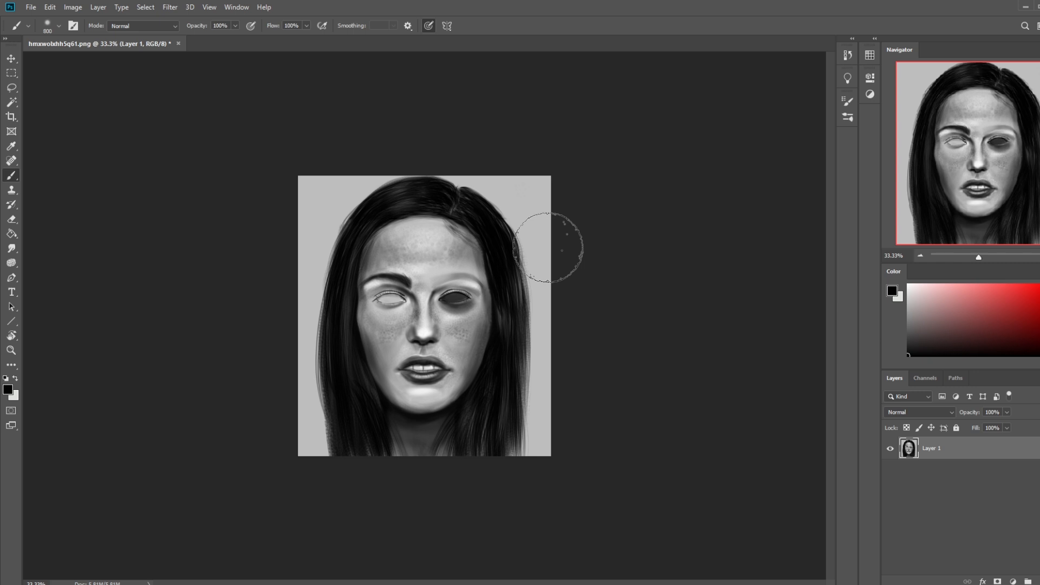
{"action": "left_click_drag", "start_coordinate": [436, 292], "coordinate": [473, 295]}
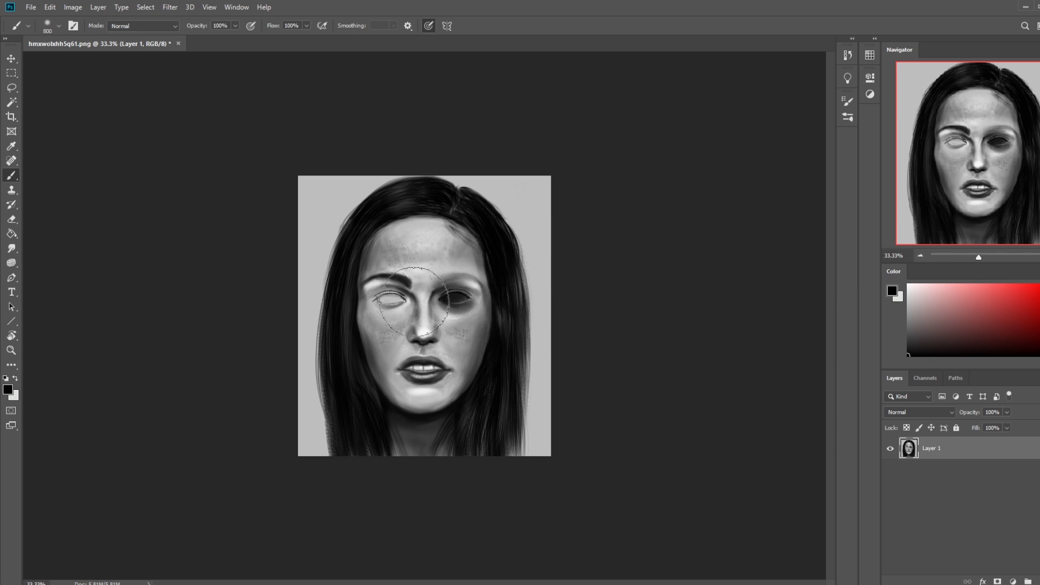
Step: Sample the light grey of the portrait background and reduce the soft brush to 200 px
{"action": "left_click", "coordinate": [526, 195], "text": "alt"}
{"action": "key", "text": "bracketleft"}
{"action": "key", "text": "bracketleft"}
{"action": "key", "text": "bracketleft"}
{"action": "key", "text": "bracketleft"}
{"action": "key", "text": "bracketleft"}
{"action": "key", "text": "bracketleft"}
{"action": "key", "text": "bracketleft"}
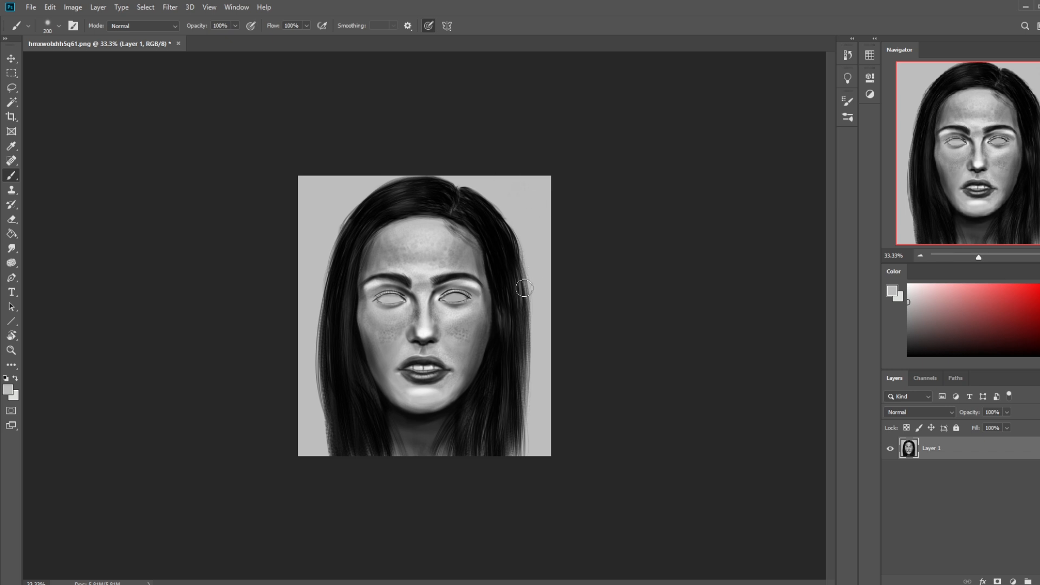
Step: Cover the teeth between the lips with soft light grey and switch to the 20 px Smudge brush for blending
{"action": "key", "text": "bracketright"}
{"action": "key", "text": "bracketright"}
{"action": "key", "text": "bracketright"}
{"action": "key", "text": "bracketright"}
{"action": "key", "text": "bracketright"}
{"action": "left_click", "coordinate": [12, 250]}
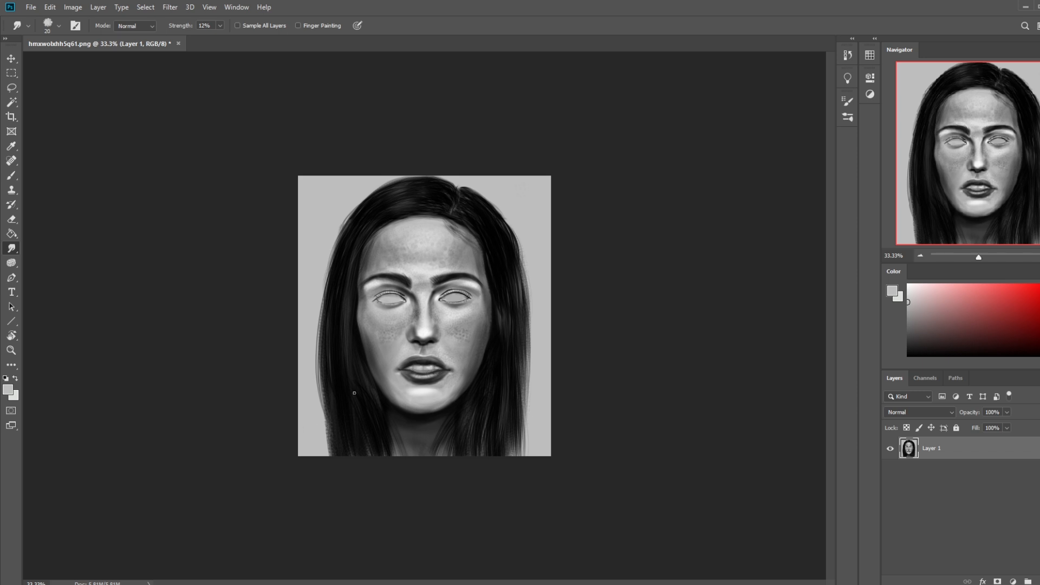
Step: Return to the soft Brush, pick a near-white grey as the foreground colour and set the size to 250 px
{"action": "key", "text": "b"}
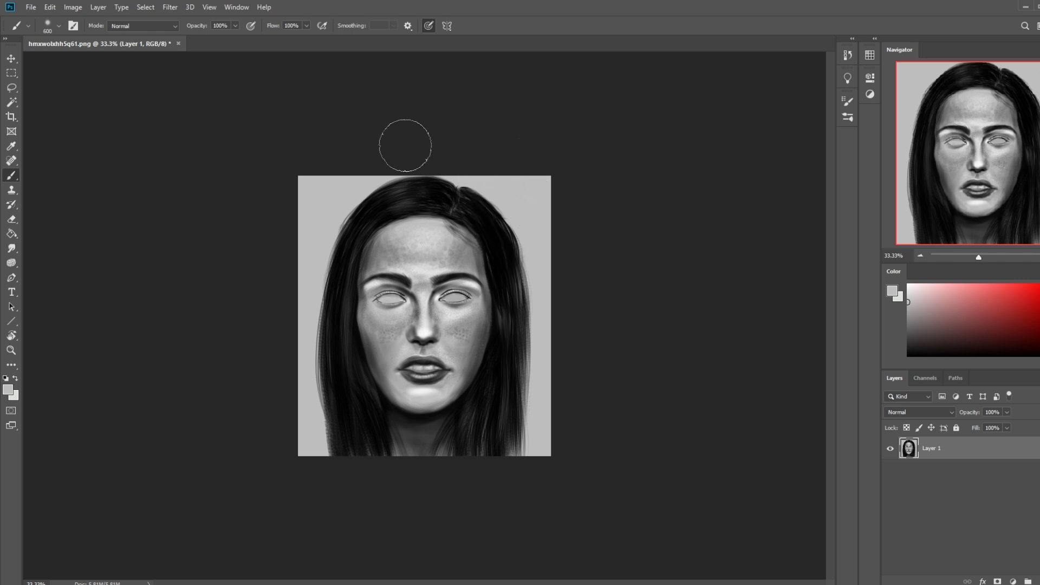
{"action": "left_click", "coordinate": [908, 292]}
{"action": "key", "text": "bracketleft"}
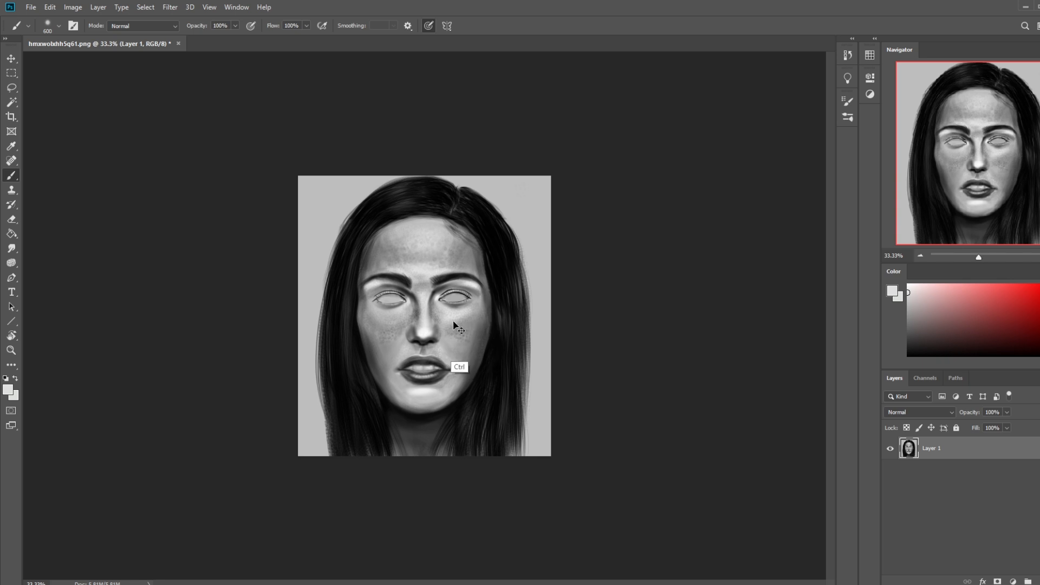
{"action": "key", "text": "bracketleft"}
{"action": "key", "text": "bracketleft"}
{"action": "key", "text": "bracketleft"}
{"action": "key", "text": "bracketleft"}
{"action": "key", "text": "bracketleft"}
{"action": "key", "text": "bracketright"}
{"action": "key", "text": "bracketright"}
{"action": "key", "text": "bracketright"}
{"action": "key", "text": "bracketright"}
{"action": "key", "text": "bracketright"}
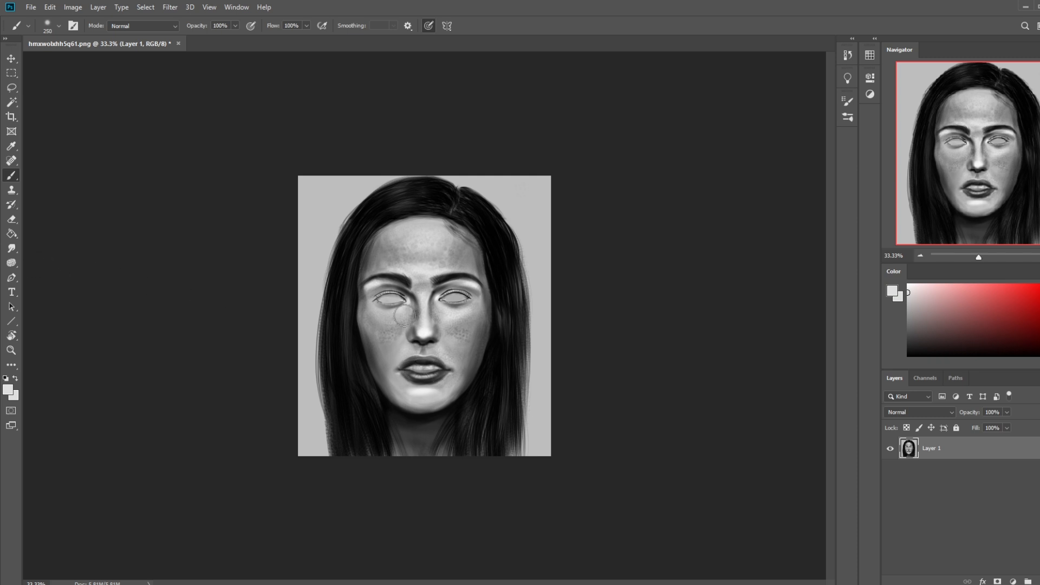
Step: Paint near-white along the gap between the lips with the soft 250 px brush and pick a brighter white
{"action": "left_click", "coordinate": [430, 366], "text": "alt"}
{"action": "mouse_move", "coordinate": [431, 365]}
{"action": "left_mouse_down"}
{"action": "mouse_move", "coordinate": [411, 366]}
{"action": "mouse_move", "coordinate": [436, 366]}
{"action": "mouse_move", "coordinate": [423, 368]}
{"action": "left_mouse_up"}
{"action": "left_click", "coordinate": [908, 288]}
{"action": "right_click", "coordinate": [408, 299]}
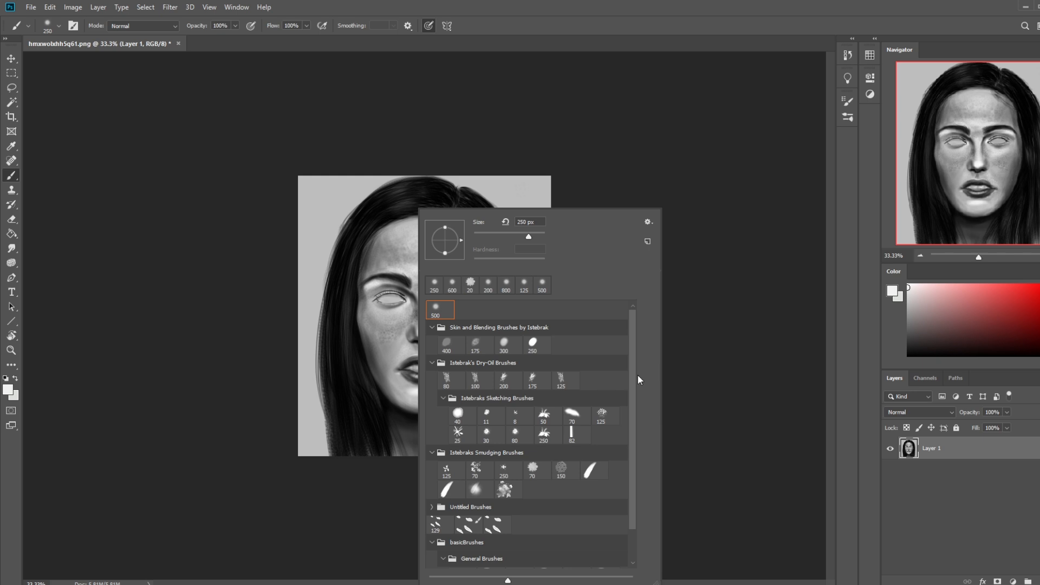
{"action": "left_click", "coordinate": [729, 342]}
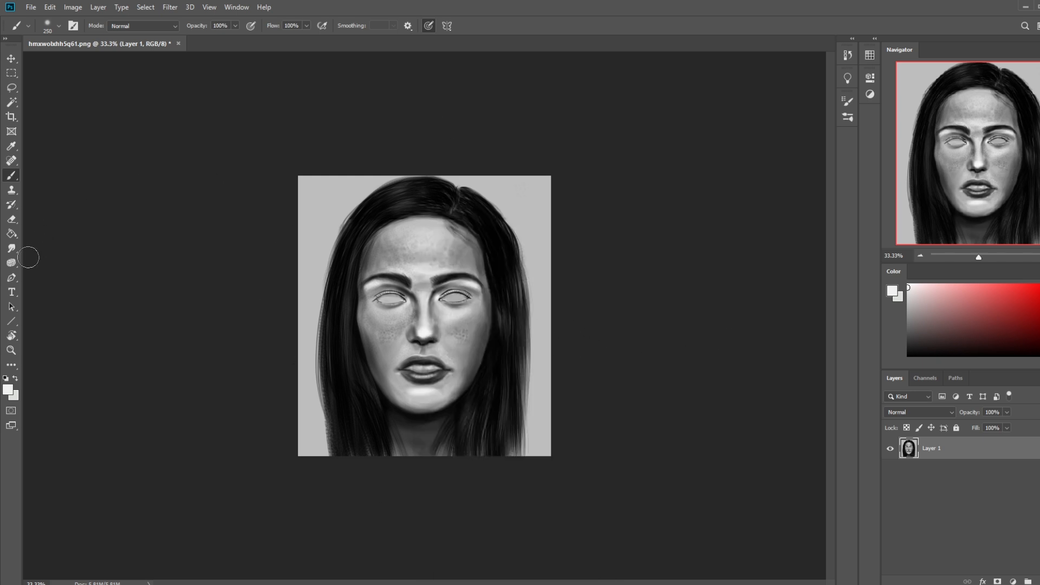
{"action": "left_click", "coordinate": [12, 248]}
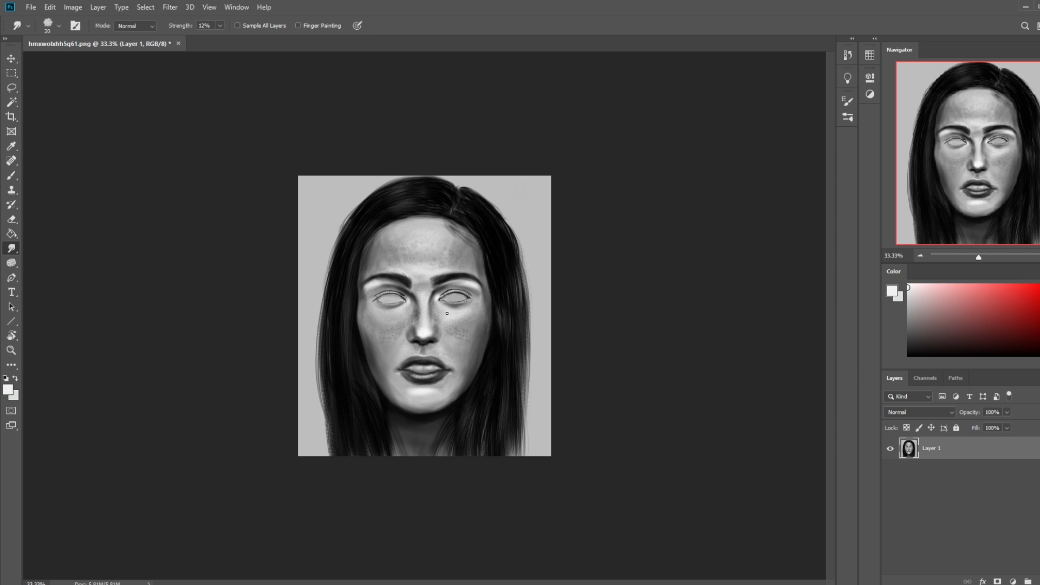
{"action": "key", "text": "b"}
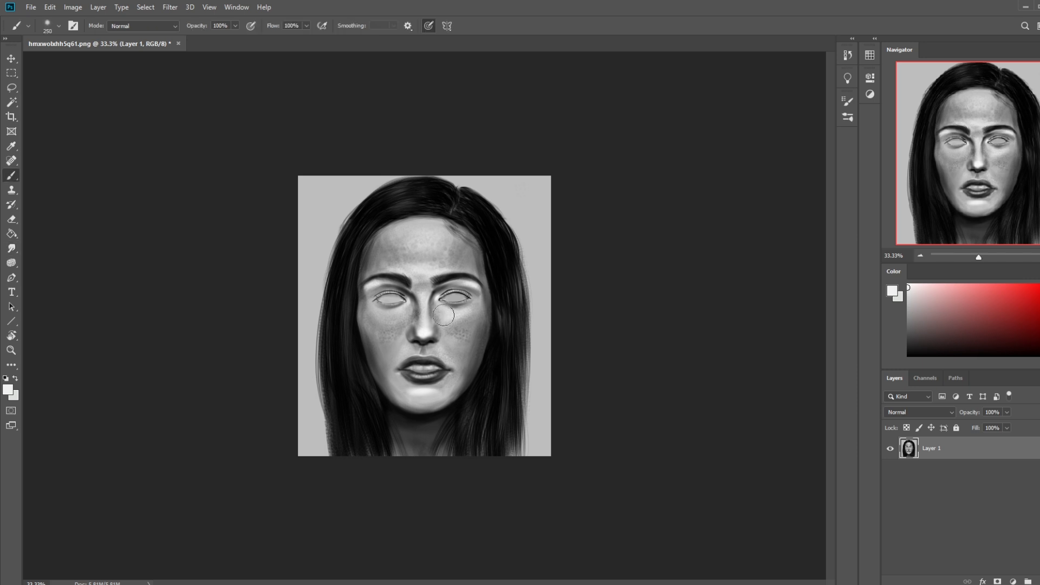
Step: Reselect the soft brush preset, enlarge it to 2300 px and set its blend mode to Darken
{"action": "right_click", "coordinate": [498, 321]}
{"action": "left_click", "coordinate": [530, 281]}
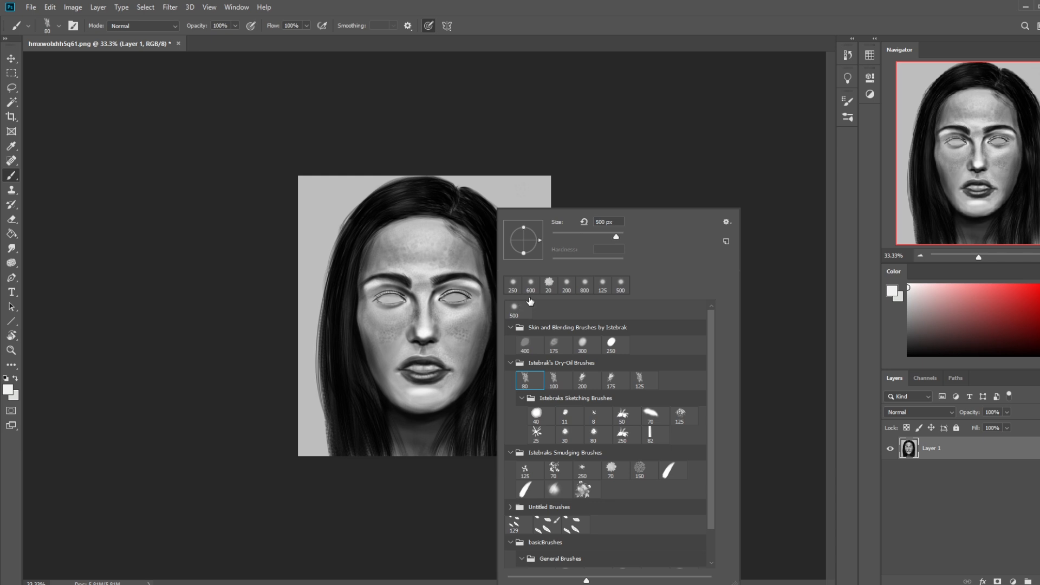
{"action": "left_click", "coordinate": [646, 181]}
{"action": "key", "text": "bracketright"}
{"action": "key", "text": "bracketright"}
{"action": "key", "text": "bracketright"}
{"action": "key", "text": "bracketright"}
{"action": "key", "text": "bracketright"}
{"action": "key", "text": "bracketright"}
{"action": "key", "text": "bracketright"}
{"action": "key", "text": "bracketright"}
{"action": "key", "text": "bracketright"}
{"action": "key", "text": "bracketright"}
{"action": "key", "text": "bracketright"}
{"action": "key", "text": "bracketright"}
{"action": "key", "text": "bracketright"}
{"action": "key", "text": "bracketright"}
{"action": "key", "text": "bracketright"}
{"action": "key", "text": "bracketright"}
{"action": "key", "text": "bracketright"}
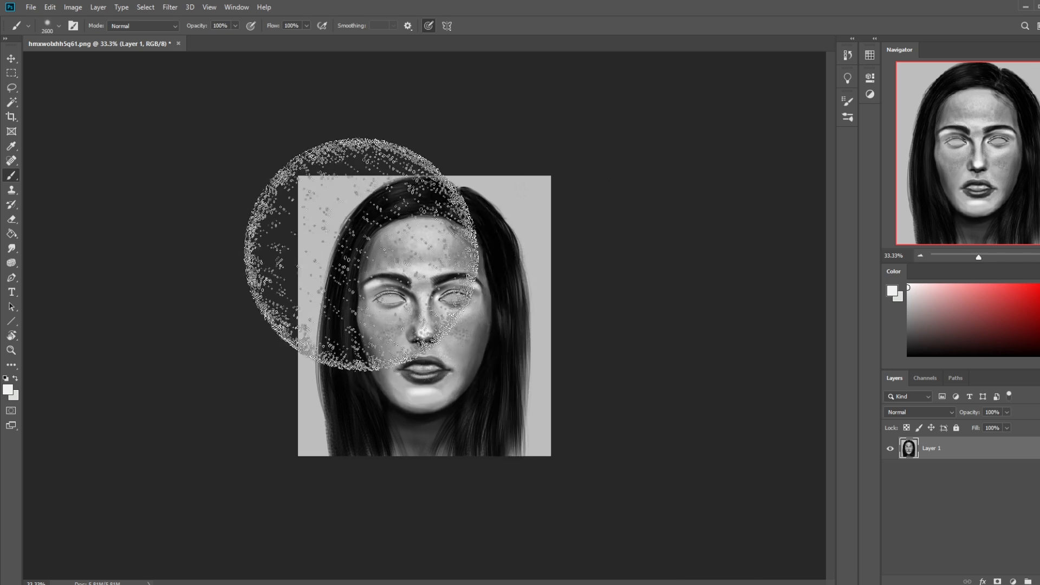
{"action": "left_click", "coordinate": [156, 30]}
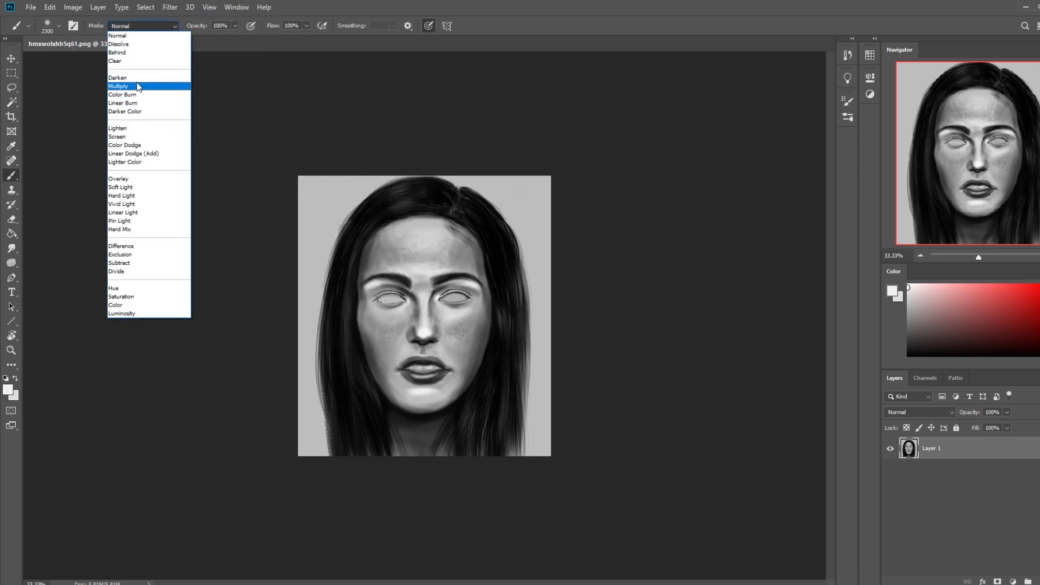
{"action": "left_click", "coordinate": [137, 78]}
Step: Try shading the face broadly with black at 46% opacity, and lower the brush opacity to 11%
{"action": "left_click", "coordinate": [206, 39]}
{"action": "left_click", "coordinate": [433, 261]}
{"action": "left_click", "coordinate": [452, 276], "text": "alt"}
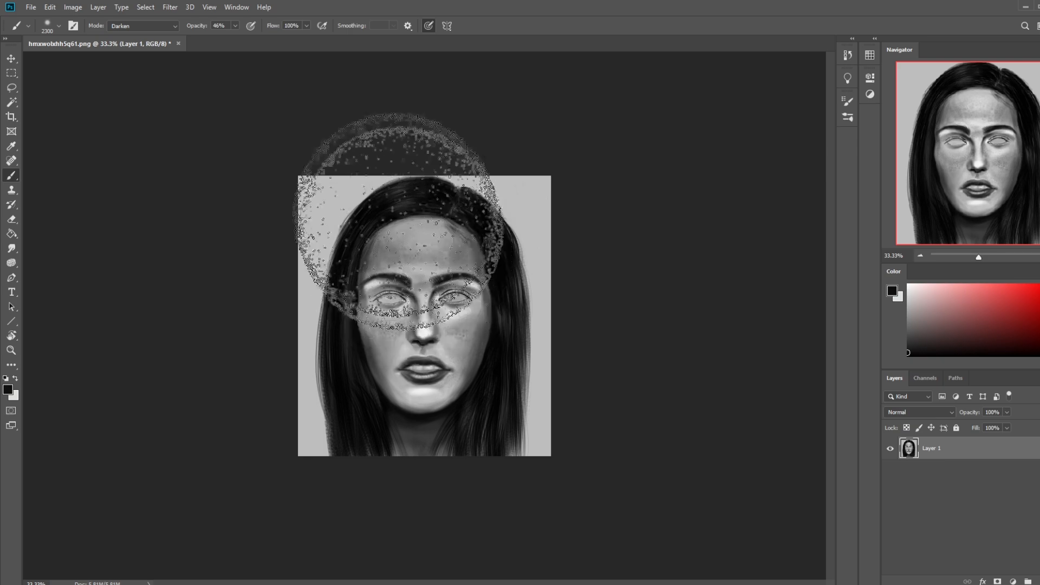
{"action": "left_click", "coordinate": [235, 26]}
{"action": "left_click_drag", "start_coordinate": [235, 37], "coordinate": [218, 38]}
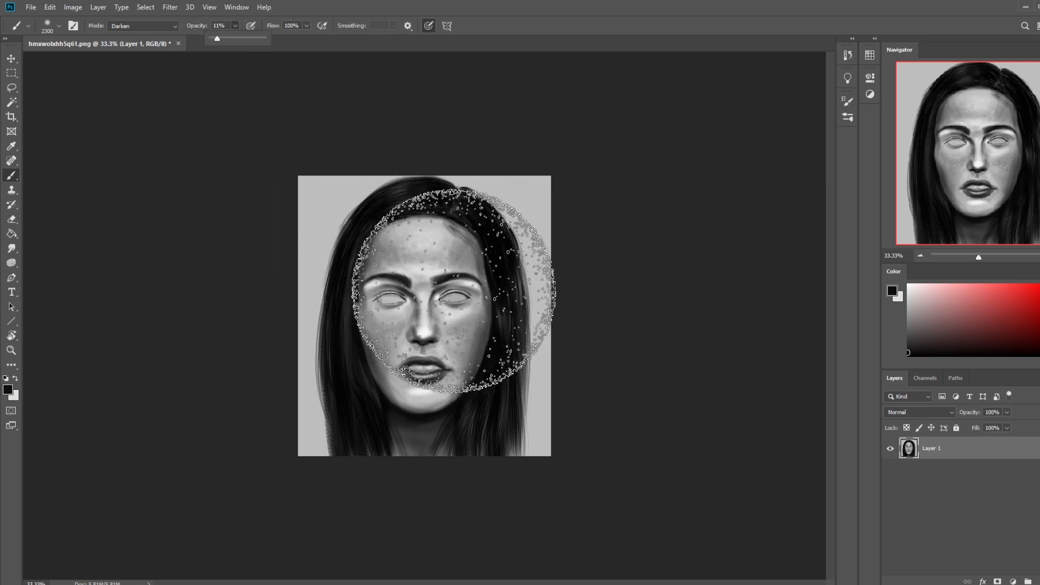
{"action": "left_click", "coordinate": [425, 297]}
Step: Darken the bright areas under the outer ends of both eyebrows in black with the soft brush at 200 px
{"action": "key", "text": "bracketleft"}
{"action": "key", "text": "bracketleft"}
{"action": "key", "text": "bracketleft"}
{"action": "key", "text": "bracketleft"}
{"action": "key", "text": "bracketleft"}
{"action": "key", "text": "bracketleft"}
{"action": "key", "text": "bracketleft"}
{"action": "key", "text": "bracketleft"}
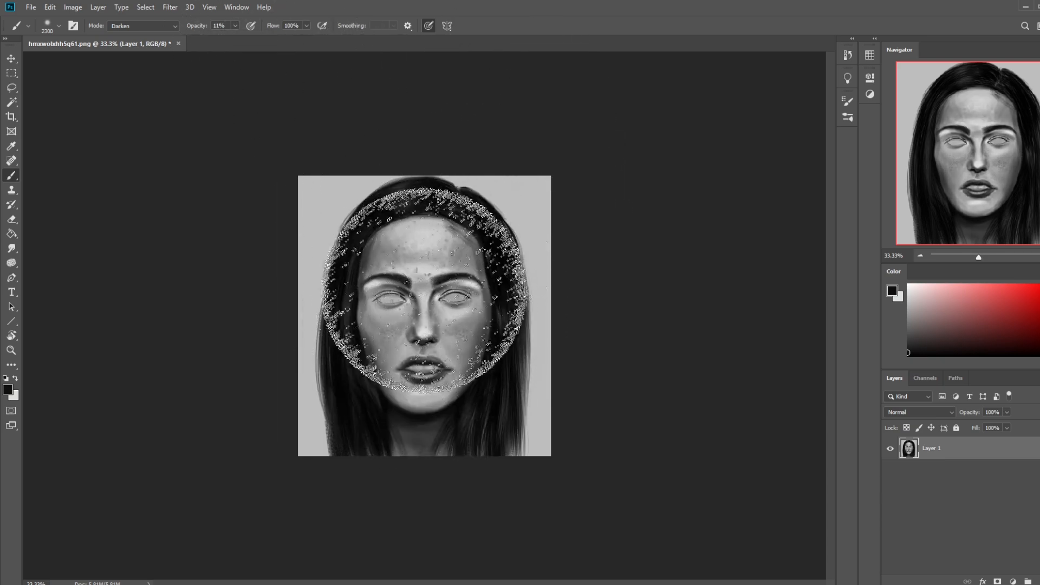
{"action": "key", "text": "bracketleft"}
{"action": "key", "text": "bracketleft"}
{"action": "key", "text": "bracketleft"}
{"action": "key", "text": "bracketleft"}
{"action": "key", "text": "bracketleft"}
{"action": "key", "text": "bracketleft"}
{"action": "key", "text": "bracketleft"}
{"action": "key", "text": "bracketleft"}
{"action": "key", "text": "bracketleft"}
{"action": "key", "text": "bracketleft"}
{"action": "key", "text": "bracketleft"}
{"action": "key", "text": "bracketleft"}
{"action": "key", "text": "bracketleft"}
{"action": "key", "text": "bracketleft"}
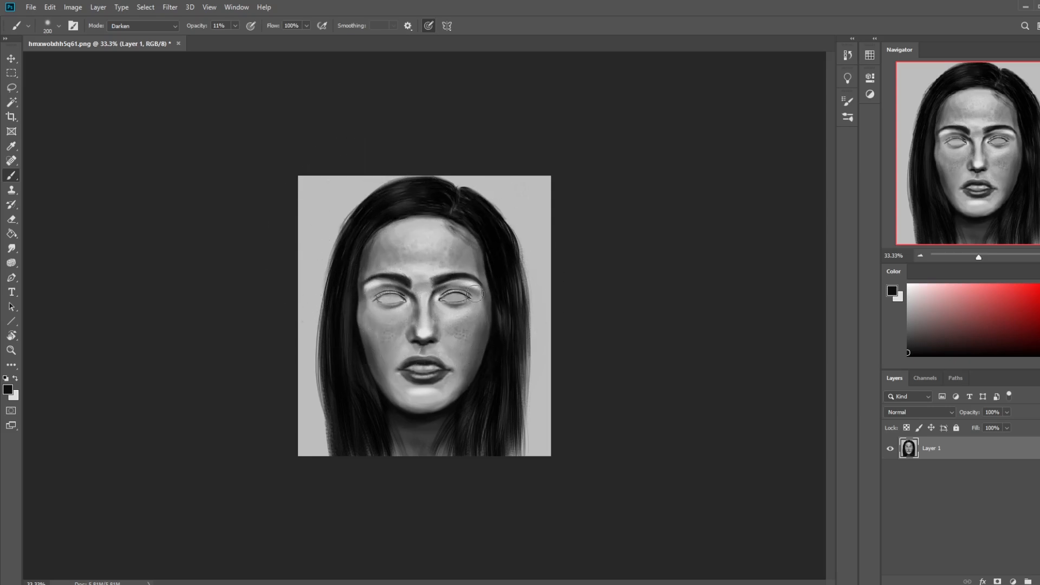
{"action": "left_click_drag", "start_coordinate": [469, 287], "coordinate": [477, 289]}
{"action": "left_click_drag", "start_coordinate": [368, 288], "coordinate": [383, 285]}
Step: Smooth the forehead with its sampled light grey using the soft brush at 800 px, Normal mode and 45% opacity
{"action": "key", "text": "bracketright"}
{"action": "key", "text": "bracketright"}
{"action": "key", "text": "bracketright"}
{"action": "key", "text": "bracketright"}
{"action": "left_click", "coordinate": [142, 26]}
{"action": "left_click", "coordinate": [124, 30]}
{"action": "left_click", "coordinate": [235, 26]}
{"action": "left_click_drag", "start_coordinate": [235, 38], "coordinate": [253, 40]}
{"action": "left_click", "coordinate": [437, 237], "text": "alt"}
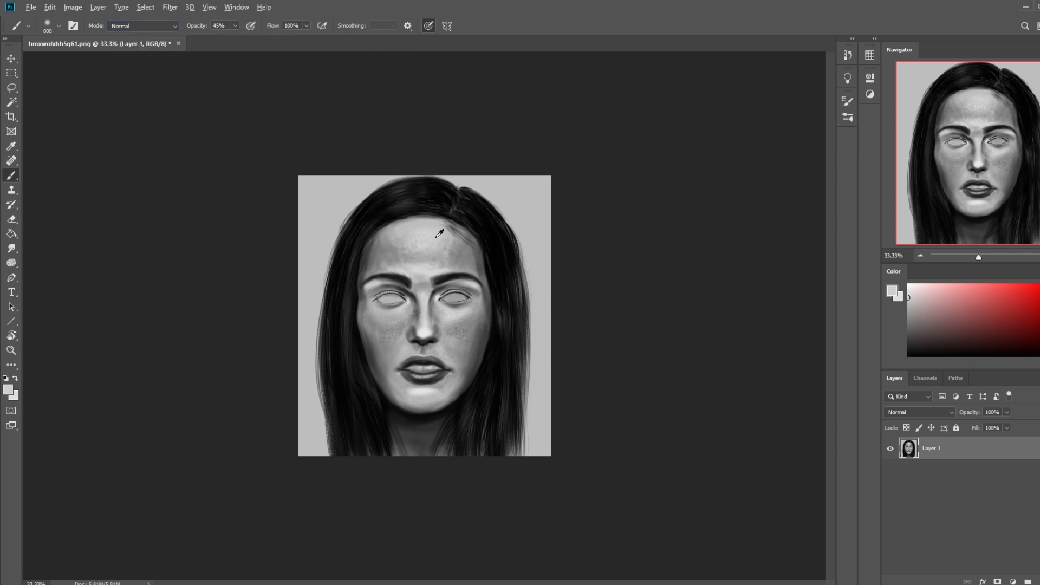
{"action": "mouse_move", "coordinate": [426, 248]}
{"action": "left_mouse_down"}
{"action": "mouse_move", "coordinate": [392, 253]}
{"action": "mouse_move", "coordinate": [450, 246]}
{"action": "mouse_move", "coordinate": [404, 241]}
{"action": "left_mouse_up"}
{"action": "key", "text": "ctrl+z"}
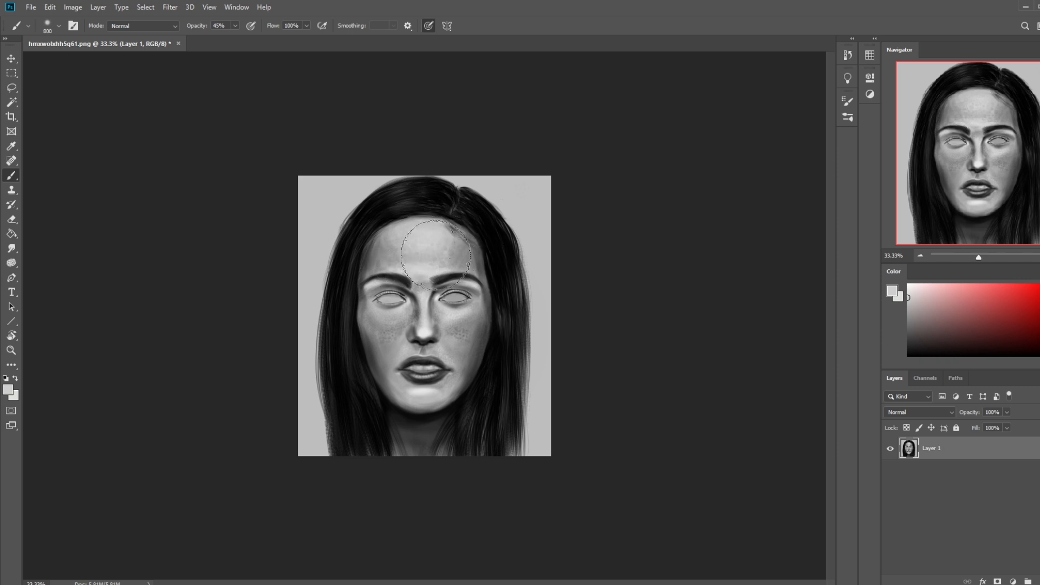
{"action": "mouse_move", "coordinate": [411, 279]}
{"action": "left_mouse_down"}
{"action": "mouse_move", "coordinate": [386, 250]}
{"action": "mouse_move", "coordinate": [363, 278]}
{"action": "mouse_move", "coordinate": [412, 271]}
{"action": "left_mouse_up"}
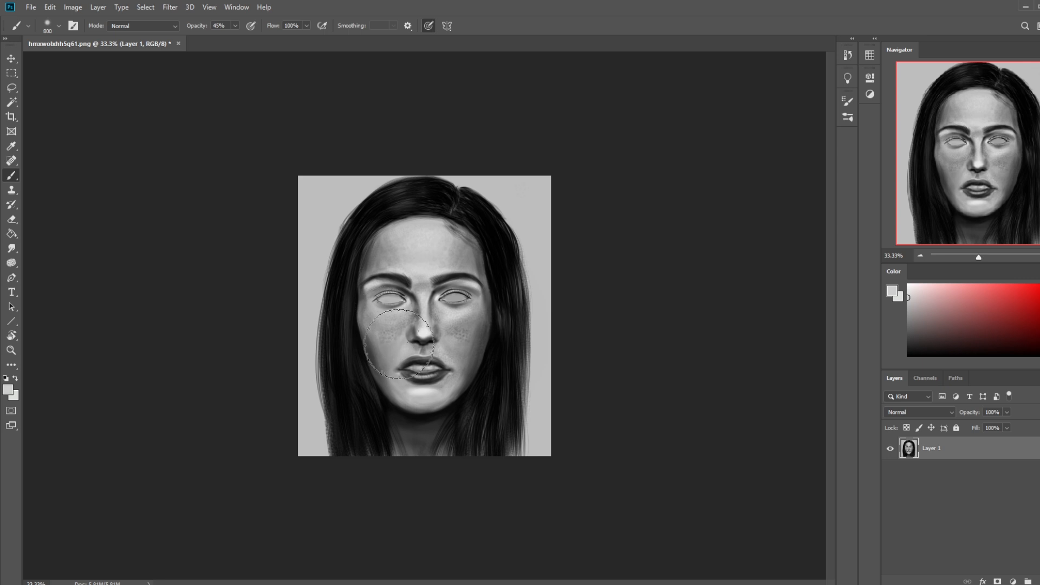
Step: Lighten the left side of the forehead with a lighter grey, using the 80 px dry-oil brush enlarged to 200 px
{"action": "right_click", "coordinate": [487, 279]}
{"action": "left_click", "coordinate": [523, 388]}
{"action": "left_click", "coordinate": [641, 133]}
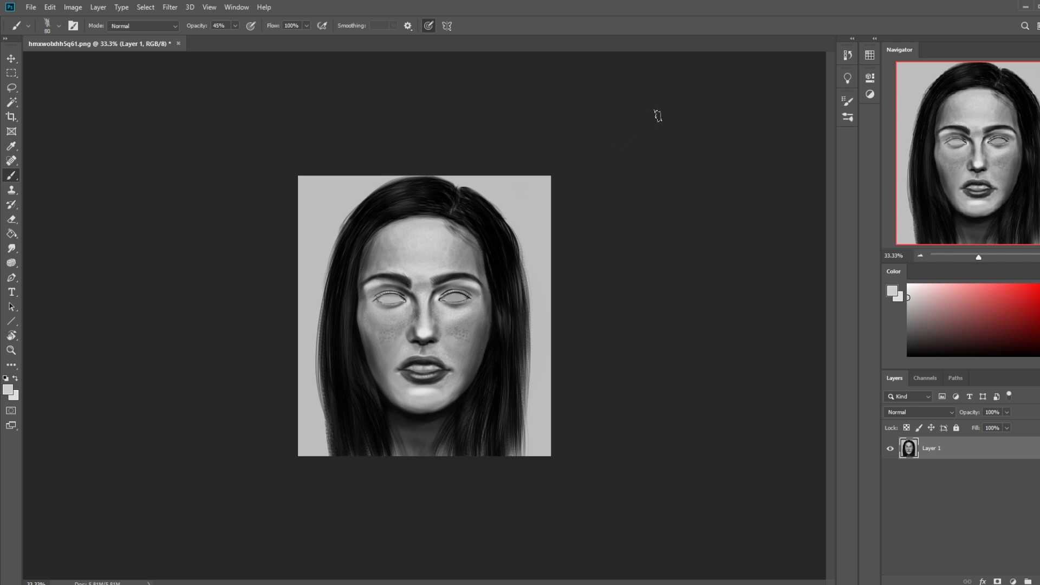
{"action": "key", "text": "bracketright"}
{"action": "key", "text": "bracketright"}
{"action": "key", "text": "bracketright"}
{"action": "key", "text": "bracketright"}
{"action": "key", "text": "bracketright"}
{"action": "key", "text": "bracketright"}
{"action": "left_click", "coordinate": [908, 293]}
{"action": "left_click_drag", "start_coordinate": [397, 259], "coordinate": [392, 254]}
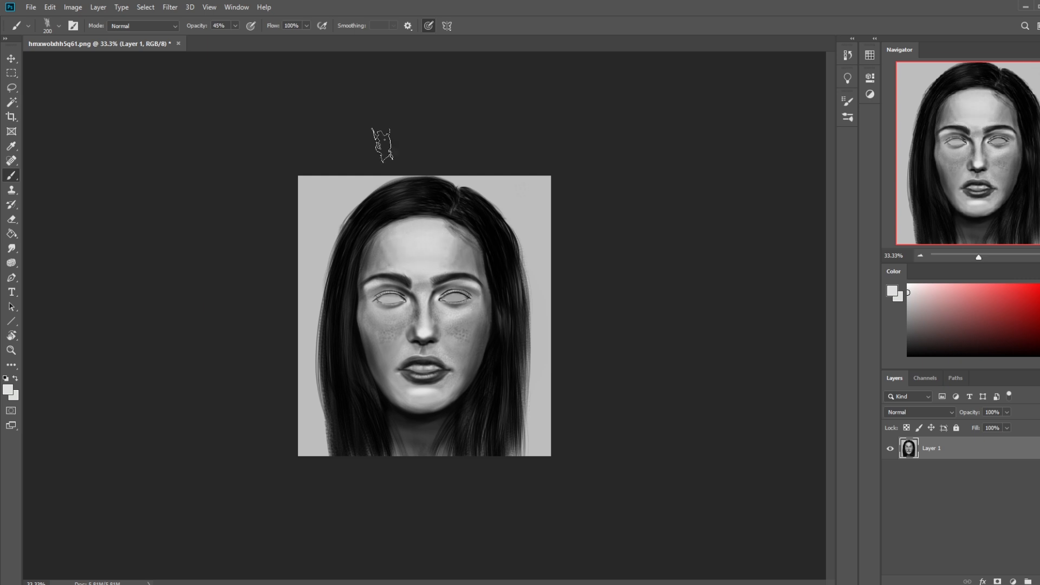
Step: Lighten both cheeks and the area beside the nose with light grey, using the dry-oil brush at 100 px
{"action": "key", "text": "bracketleft"}
{"action": "key", "text": "bracketleft"}
{"action": "key", "text": "bracketleft"}
{"action": "key", "text": "bracketleft"}
{"action": "mouse_move", "coordinate": [371, 319]}
{"action": "left_mouse_down"}
{"action": "mouse_move", "coordinate": [402, 349]}
{"action": "mouse_move", "coordinate": [373, 318]}
{"action": "mouse_move", "coordinate": [396, 339]}
{"action": "mouse_move", "coordinate": [394, 323]}
{"action": "left_mouse_up"}
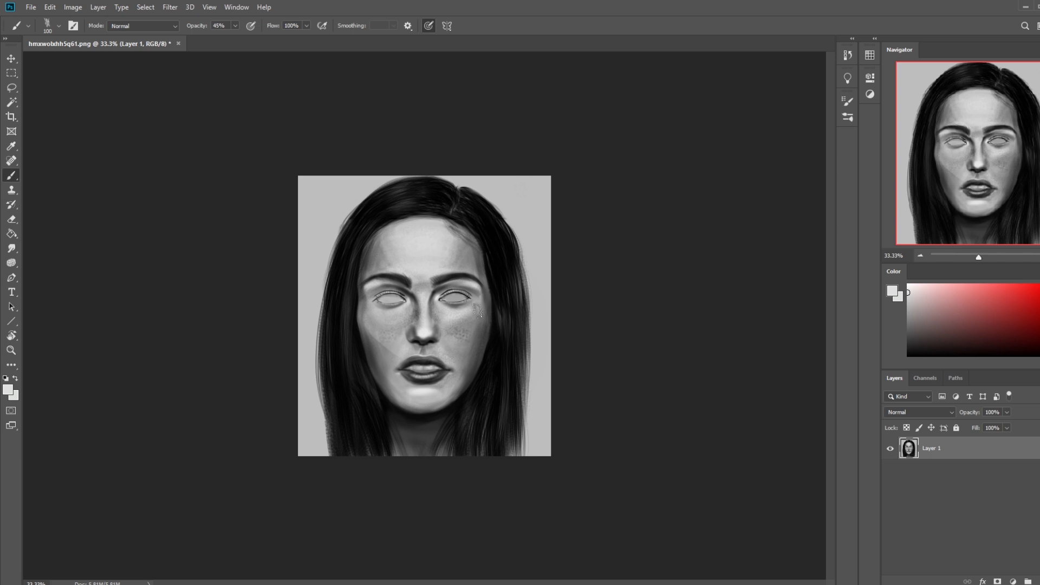
{"action": "left_click_drag", "start_coordinate": [456, 319], "coordinate": [445, 349]}
{"action": "key", "text": "ctrl+z"}
{"action": "key", "text": "ctrl+z"}
{"action": "mouse_move", "coordinate": [454, 321]}
{"action": "left_mouse_down"}
{"action": "mouse_move", "coordinate": [439, 358]}
{"action": "mouse_move", "coordinate": [447, 352]}
{"action": "left_mouse_up"}
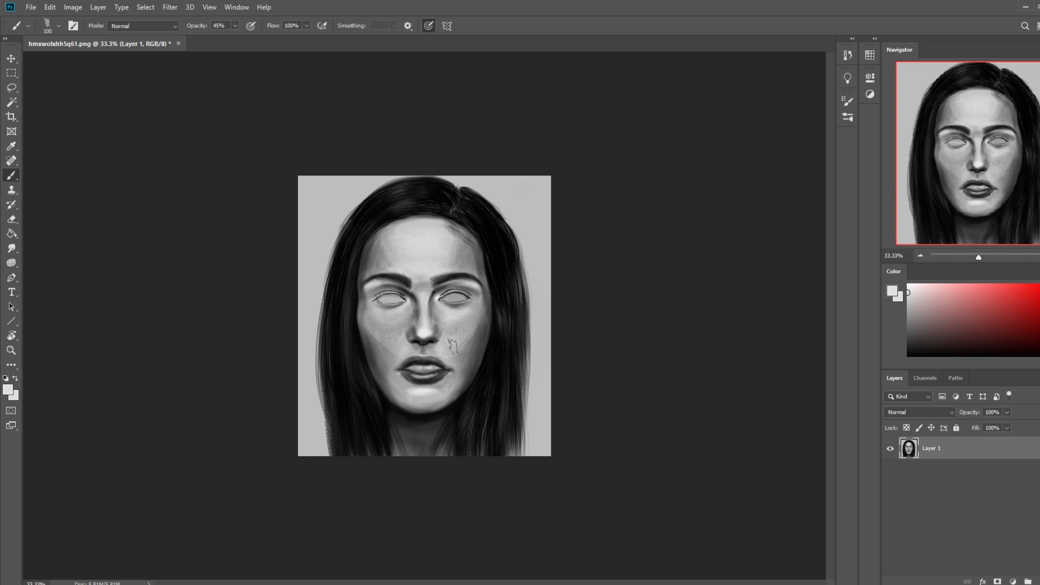
{"action": "mouse_move", "coordinate": [406, 320]}
{"action": "left_mouse_down"}
{"action": "mouse_move", "coordinate": [381, 320]}
{"action": "mouse_move", "coordinate": [393, 318]}
{"action": "mouse_move", "coordinate": [402, 334]}
{"action": "left_mouse_up"}
Step: Shade both eyes and their sockets with sampled dark grey, using the dry-oil brush in Darken mode
{"action": "left_click", "coordinate": [476, 280], "text": "alt"}
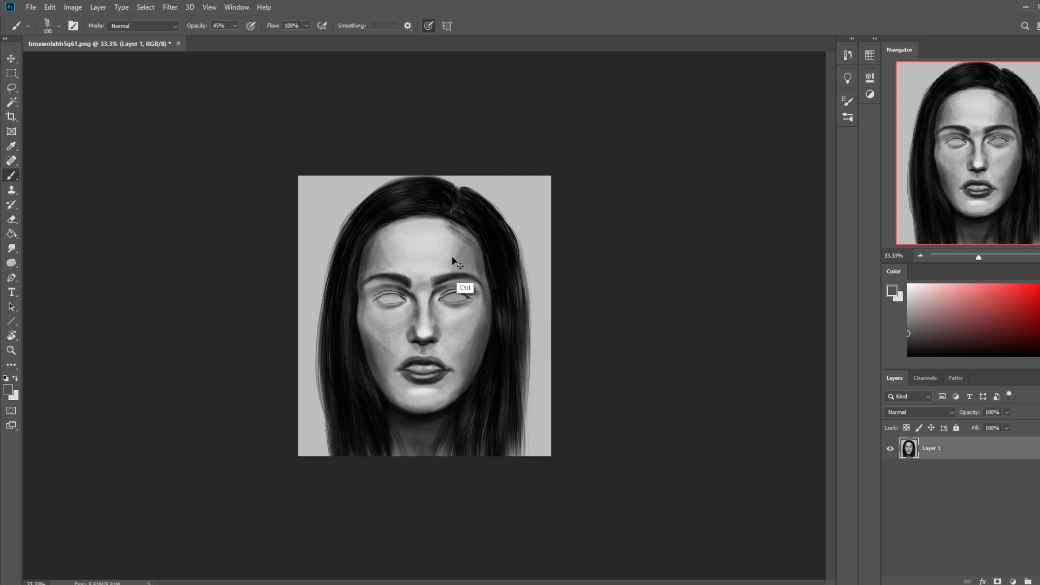
{"action": "left_click", "coordinate": [143, 25]}
{"action": "left_click", "coordinate": [130, 61]}
{"action": "left_click", "coordinate": [443, 301], "text": "alt"}
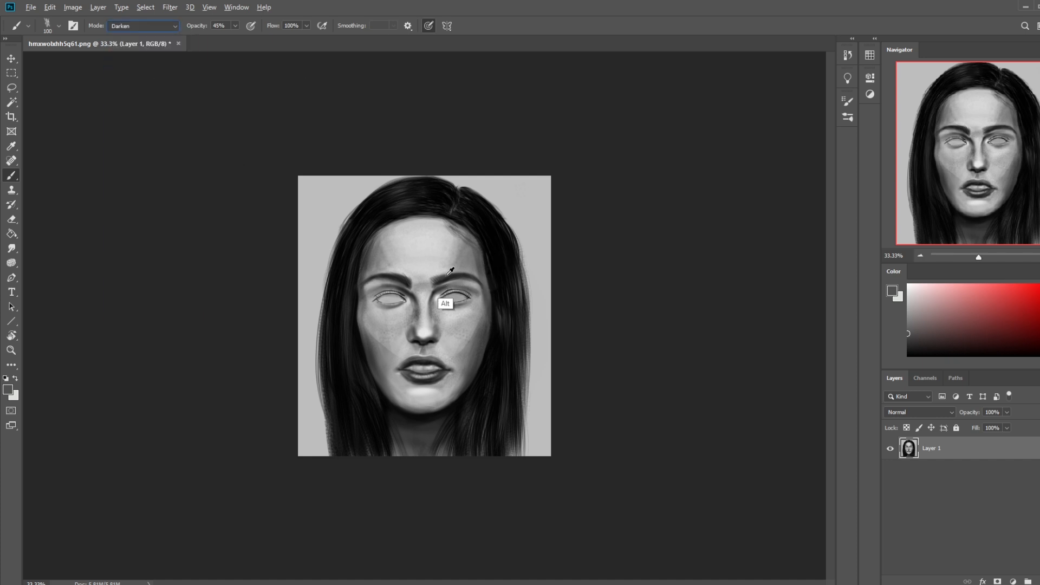
{"action": "left_click_drag", "start_coordinate": [467, 295], "coordinate": [371, 290]}
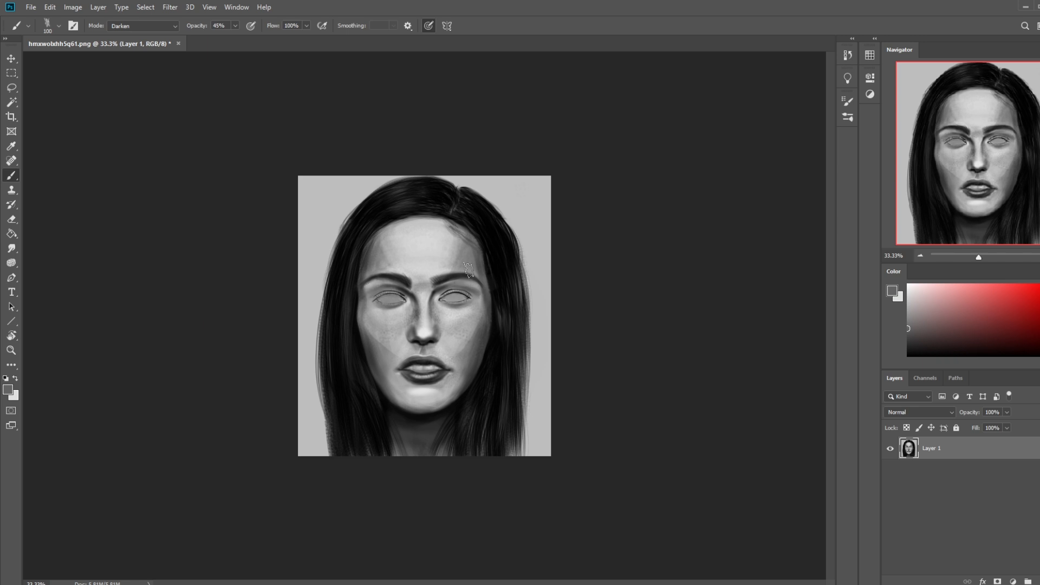
{"action": "left_click_drag", "start_coordinate": [401, 295], "coordinate": [391, 298]}
Step: Refine the nose with sampled greys using a smaller dry-oil brush, changed to Normal mode and 61% opacity
{"action": "key", "text": "bracketleft"}
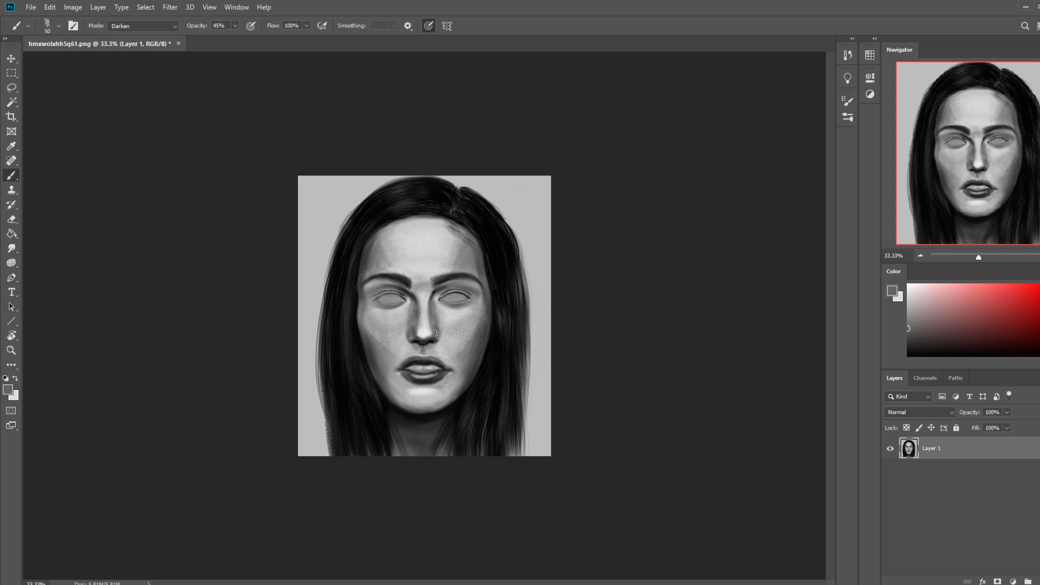
{"action": "left_click", "coordinate": [399, 329], "text": "alt"}
{"action": "left_click", "coordinate": [143, 26]}
{"action": "left_click", "coordinate": [146, 32]}
{"action": "left_click", "coordinate": [397, 318], "text": "alt"}
{"action": "left_click", "coordinate": [411, 302], "text": "alt"}
{"action": "left_click", "coordinate": [434, 352], "text": "alt"}
{"action": "left_click", "coordinate": [443, 347], "text": "alt"}
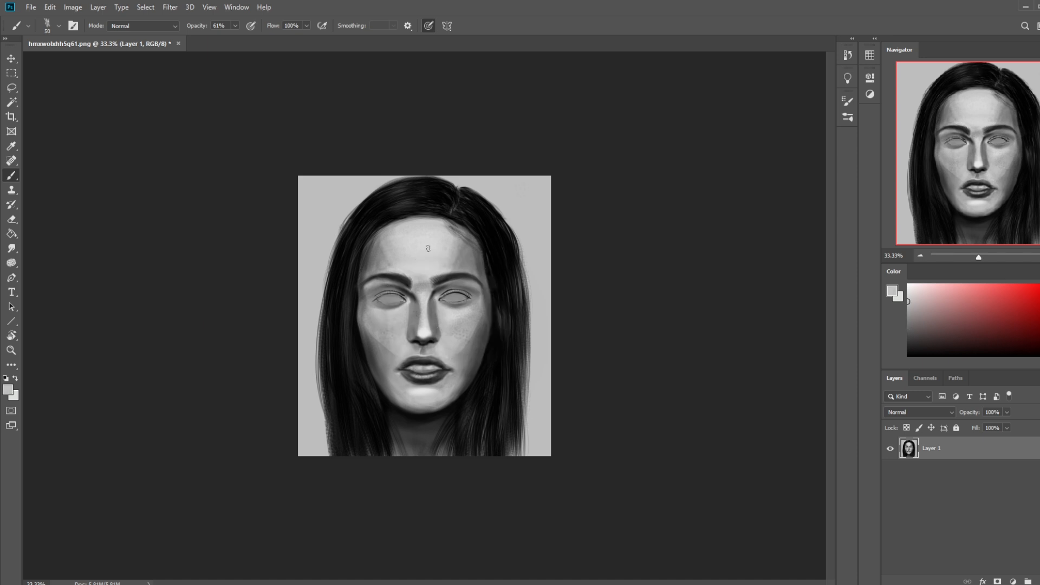
{"action": "mouse_move", "coordinate": [436, 304]}
{"action": "left_mouse_down"}
{"action": "mouse_move", "coordinate": [438, 338]}
{"action": "mouse_move", "coordinate": [404, 319]}
{"action": "mouse_move", "coordinate": [409, 305]}
{"action": "mouse_move", "coordinate": [405, 337]}
{"action": "mouse_move", "coordinate": [410, 306]}
{"action": "mouse_move", "coordinate": [441, 321]}
{"action": "mouse_move", "coordinate": [438, 334]}
{"action": "mouse_move", "coordinate": [432, 302]}
{"action": "left_mouse_up"}
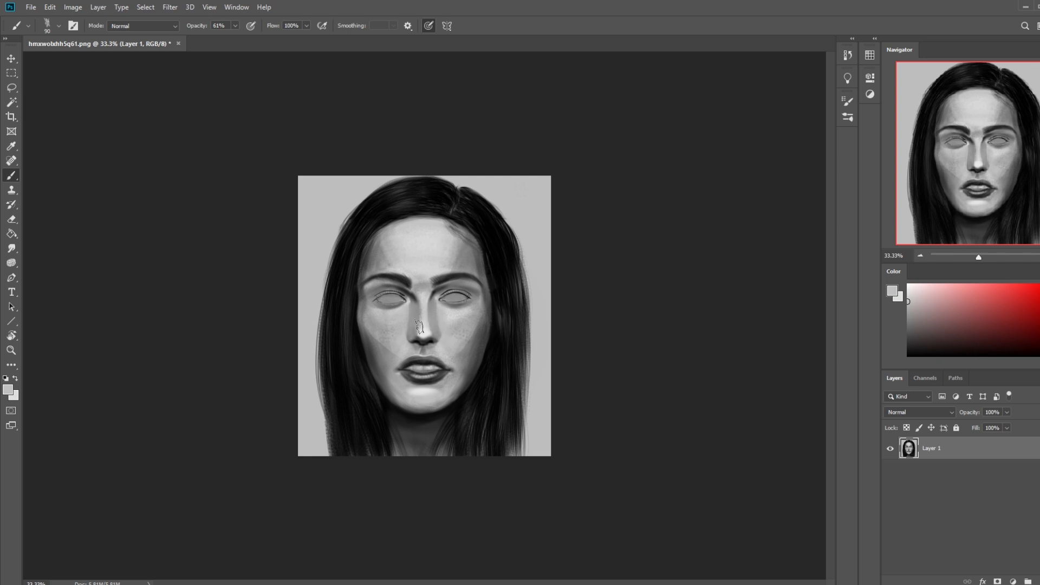
{"action": "left_click", "coordinate": [436, 319], "text": "alt"}
Step: Try to shade the lower jawline and chin with sampled dark grey strokes
{"action": "left_click", "coordinate": [463, 375], "text": "alt"}
{"action": "mouse_move", "coordinate": [458, 390]}
{"action": "left_mouse_down"}
{"action": "mouse_move", "coordinate": [423, 406]}
{"action": "mouse_move", "coordinate": [401, 402]}
{"action": "left_mouse_up"}
{"action": "key", "text": "ctrl+z"}
{"action": "mouse_move", "coordinate": [462, 386]}
{"action": "left_mouse_down"}
{"action": "mouse_move", "coordinate": [421, 407]}
{"action": "mouse_move", "coordinate": [396, 398]}
{"action": "left_mouse_up"}
{"action": "key", "text": "ctrl+z"}
{"action": "left_click", "coordinate": [459, 389], "text": "alt"}
{"action": "mouse_move", "coordinate": [457, 387]}
{"action": "left_mouse_down"}
{"action": "mouse_move", "coordinate": [423, 406]}
{"action": "mouse_move", "coordinate": [378, 383]}
{"action": "mouse_move", "coordinate": [419, 408]}
{"action": "mouse_move", "coordinate": [459, 380]}
{"action": "mouse_move", "coordinate": [393, 393]}
{"action": "mouse_move", "coordinate": [411, 406]}
{"action": "mouse_move", "coordinate": [467, 385]}
{"action": "mouse_move", "coordinate": [444, 400]}
{"action": "left_mouse_up"}
{"action": "key", "text": "ctrl+z"}
{"action": "key", "text": "ctrl+z"}
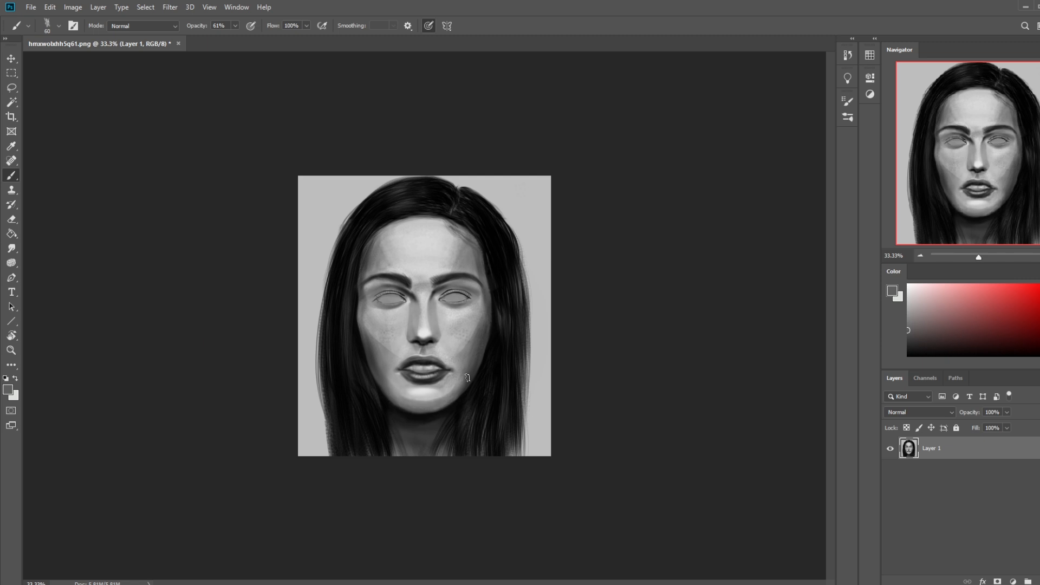
Step: Shade the jaw and chin with sampled mid grey, using the dry-oil brush at 200 px in Darken mode
{"action": "left_click", "coordinate": [399, 394], "text": "alt"}
{"action": "key", "text": "bracketright"}
{"action": "key", "text": "bracketright"}
{"action": "mouse_move", "coordinate": [400, 387]}
{"action": "left_mouse_down"}
{"action": "mouse_move", "coordinate": [426, 388]}
{"action": "mouse_move", "coordinate": [478, 362]}
{"action": "left_mouse_up"}
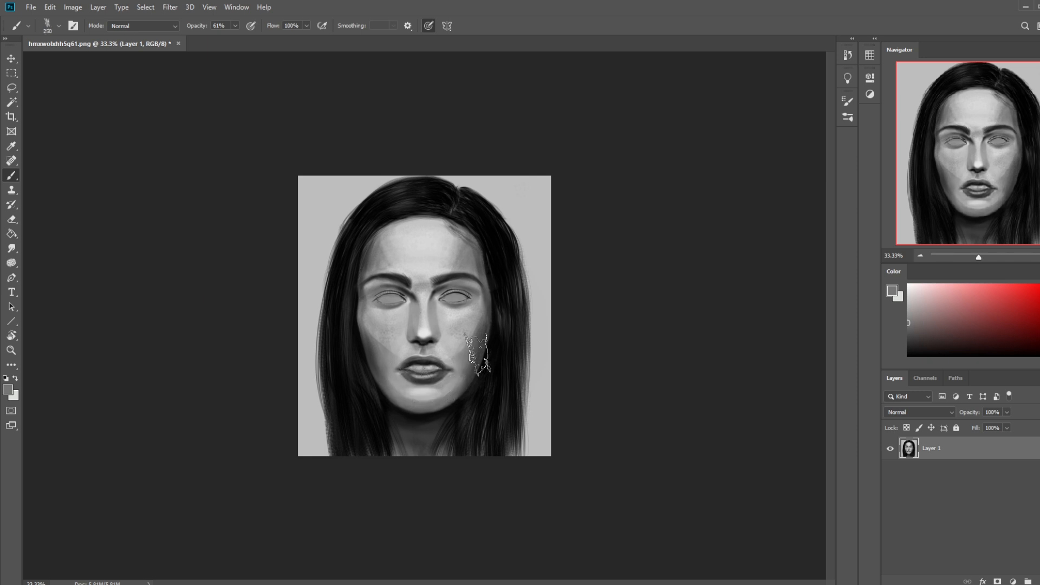
{"action": "left_click", "coordinate": [143, 26]}
{"action": "left_click", "coordinate": [145, 77]}
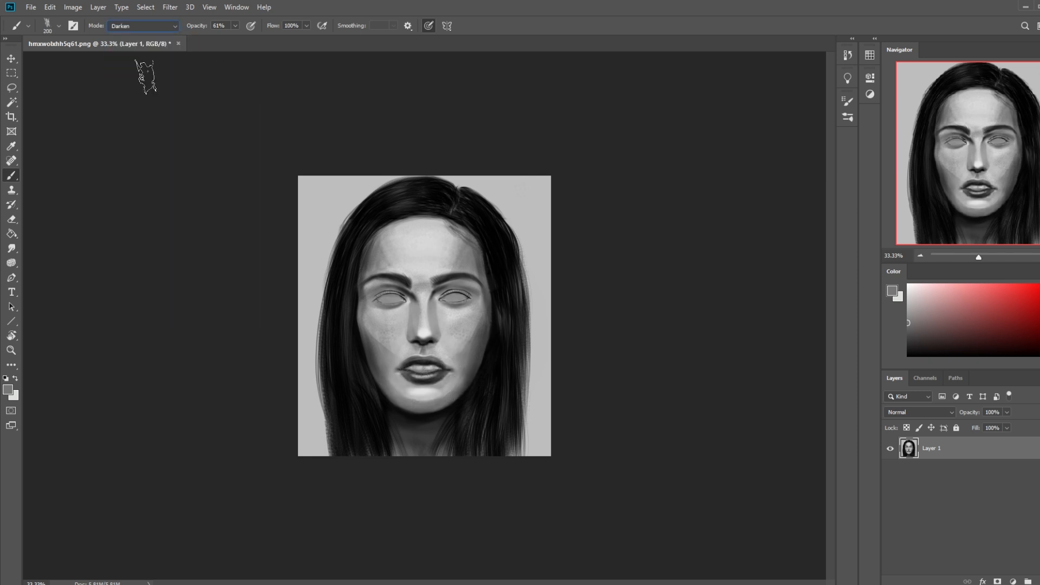
{"action": "mouse_move", "coordinate": [383, 378]}
{"action": "left_mouse_down"}
{"action": "mouse_move", "coordinate": [461, 383]}
{"action": "mouse_move", "coordinate": [416, 388]}
{"action": "left_mouse_up"}
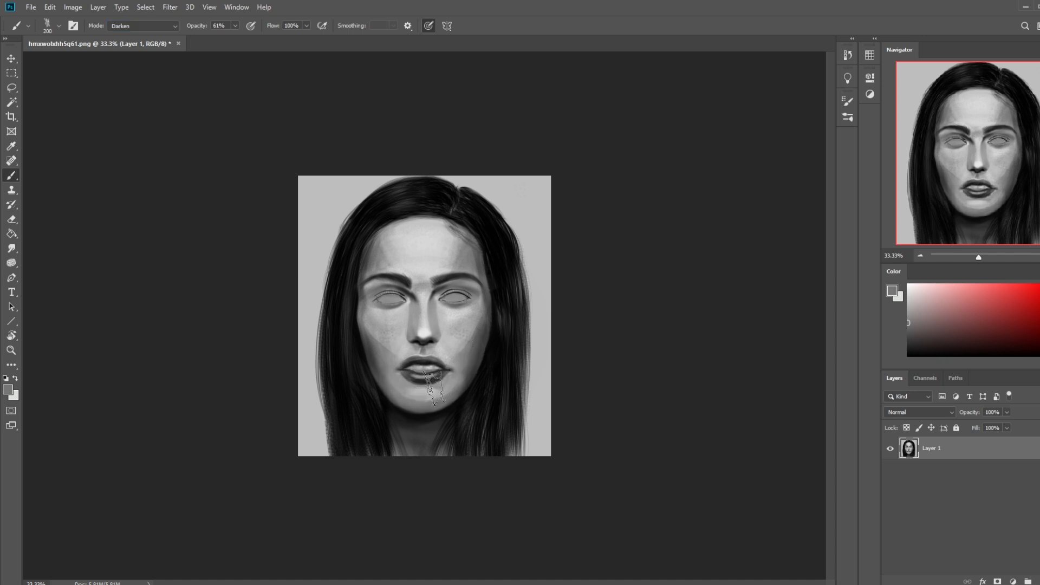
{"action": "key", "text": "alt"}
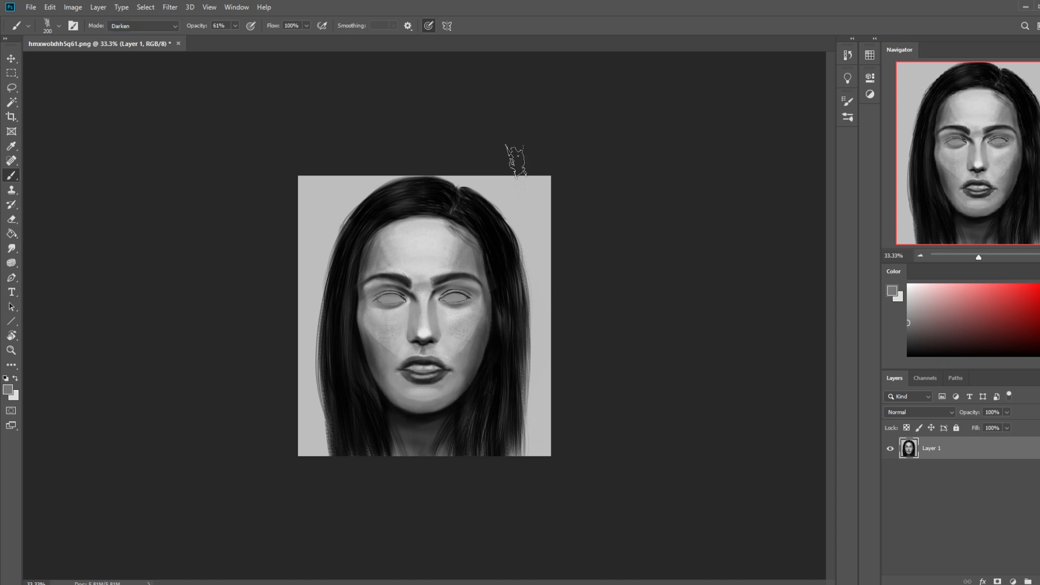
Step: Darken the hair along both sides of the face with sampled black at 34% opacity
{"action": "left_click", "coordinate": [505, 270], "text": "alt"}
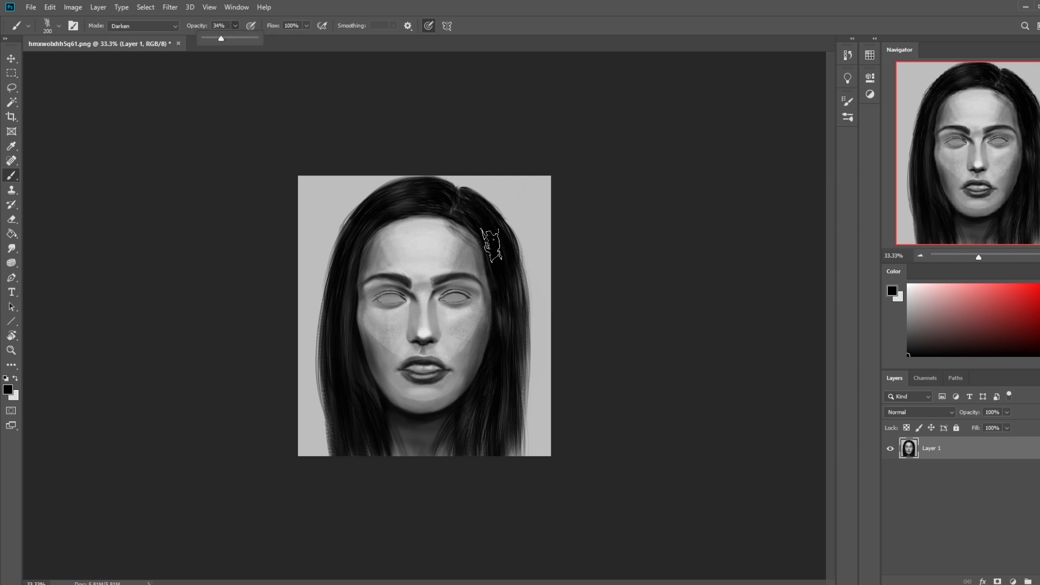
{"action": "left_click_drag", "start_coordinate": [492, 247], "coordinate": [502, 333]}
{"action": "left_click_drag", "start_coordinate": [357, 245], "coordinate": [342, 335]}
{"action": "mouse_move", "coordinate": [356, 271]}
{"action": "left_mouse_down"}
{"action": "mouse_move", "coordinate": [346, 304]}
{"action": "mouse_move", "coordinate": [356, 365]}
{"action": "left_mouse_up"}
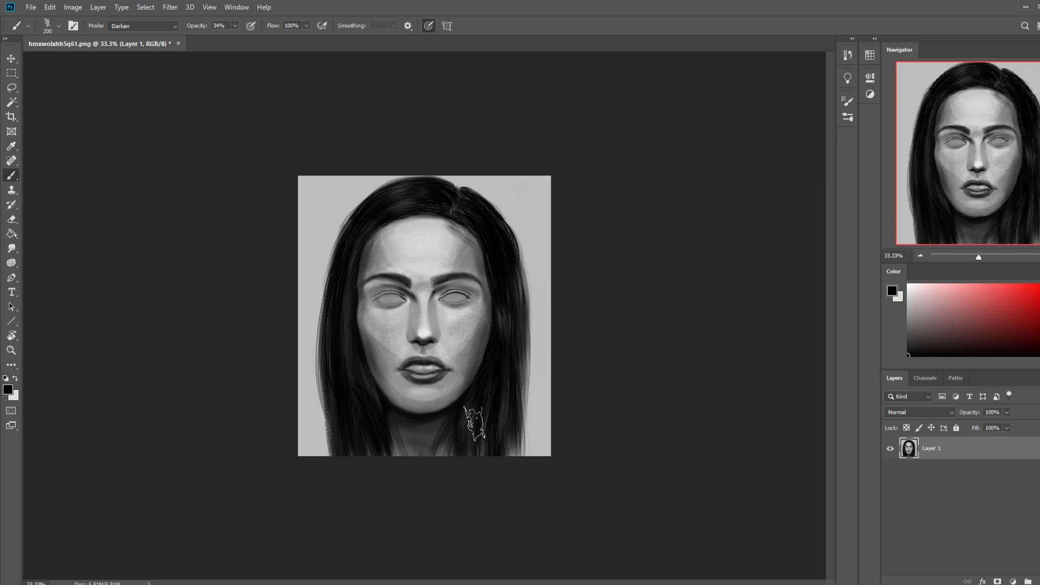
Step: Blend the painted facial tones with the Smudge tool, setting its strength to 9% and size to 35 px
{"action": "left_click", "coordinate": [11, 248]}
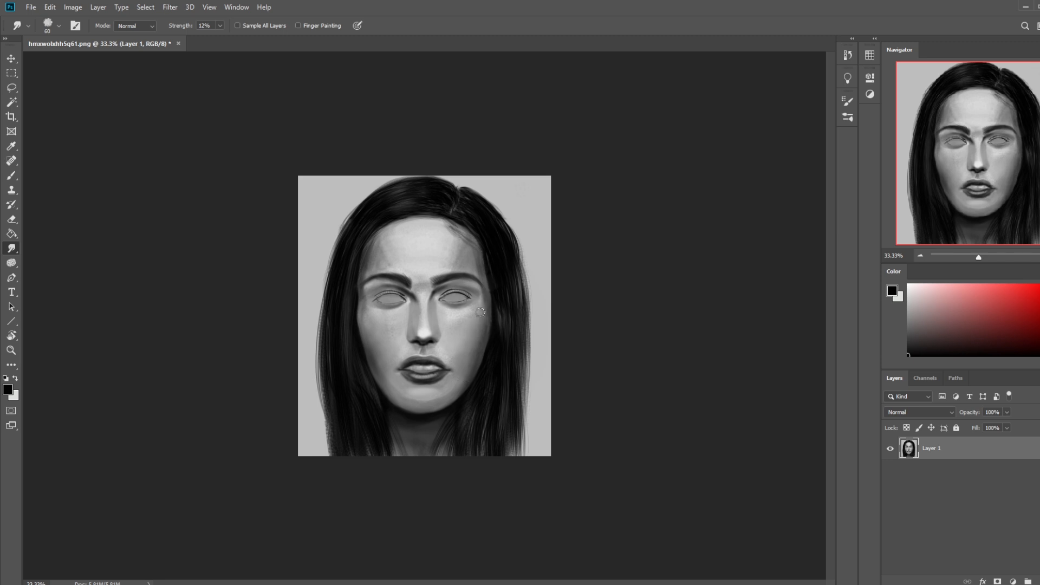
{"action": "left_click", "coordinate": [219, 26]}
{"action": "left_click_drag", "start_coordinate": [222, 39], "coordinate": [216, 39]}
{"action": "left_click", "coordinate": [220, 37]}
{"action": "key", "text": "["}
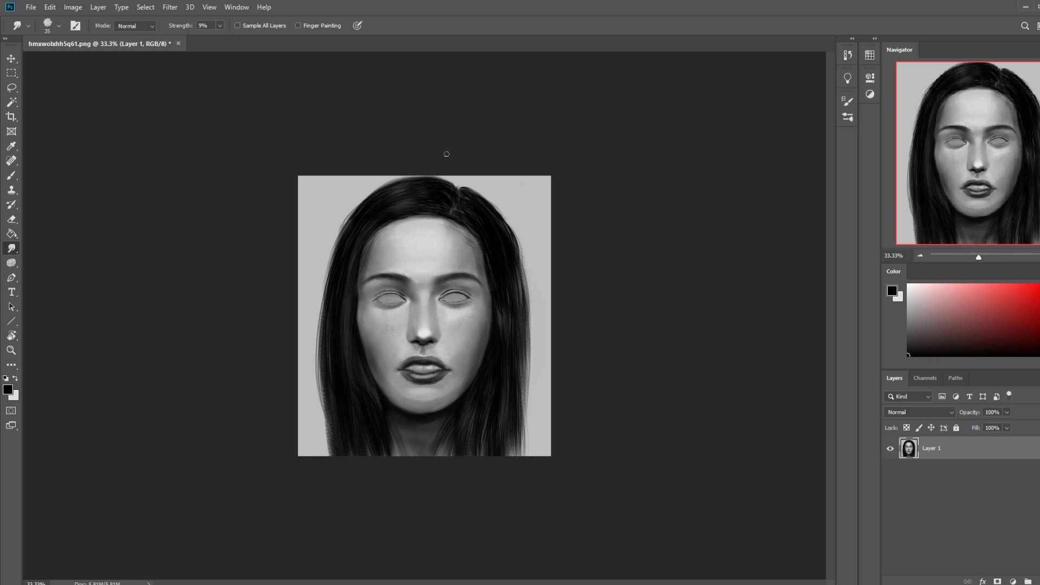
{"action": "right_click", "coordinate": [12, 248]}
{"action": "left_click", "coordinate": [46, 248]}
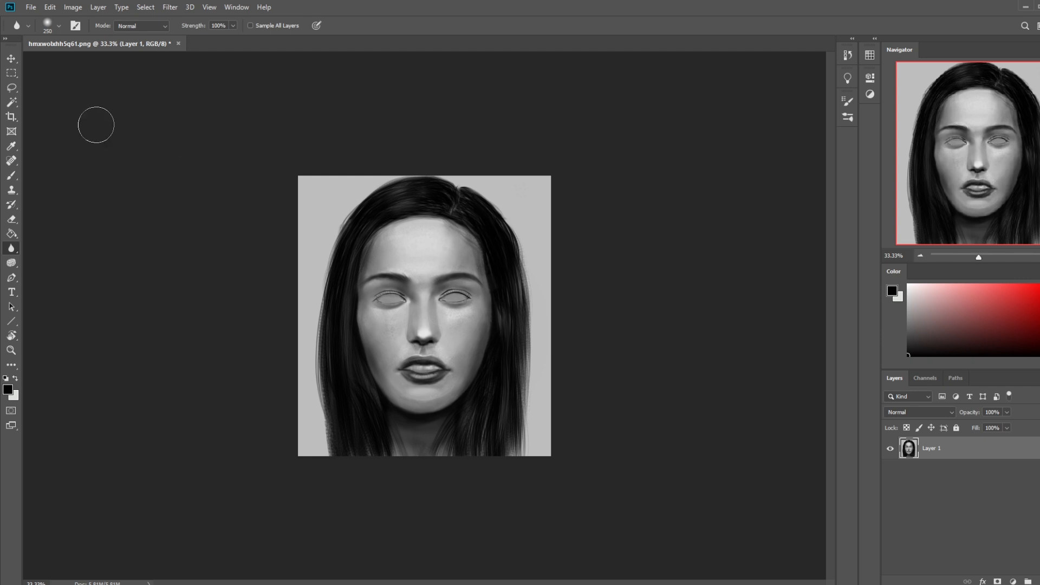
{"action": "right_click", "coordinate": [16, 248]}
{"action": "left_click", "coordinate": [45, 267]}
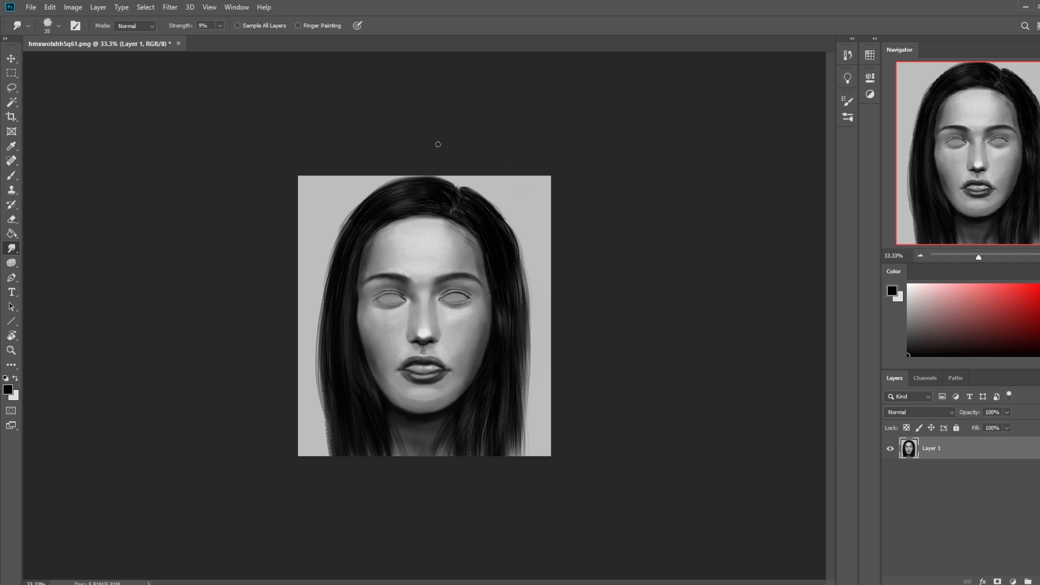
Step: Smooth the hair strands at the crown and beside the neck with the Smudge tool at 9% strength, varying its size
{"action": "left_click_drag", "start_coordinate": [435, 196], "coordinate": [366, 225]}
{"action": "left_click_drag", "start_coordinate": [432, 188], "coordinate": [364, 255]}
{"action": "key", "text": "["}
{"action": "key", "text": "bracketright"}
{"action": "key", "text": "bracketright"}
{"action": "key", "text": "bracketright"}
{"action": "key", "text": "bracketright"}
{"action": "key", "text": "bracketright"}
{"action": "key", "text": "bracketleft"}
{"action": "left_click_drag", "start_coordinate": [479, 444], "coordinate": [481, 422]}
{"action": "key", "text": "bracketleft"}
{"action": "key", "text": "bracketleft"}
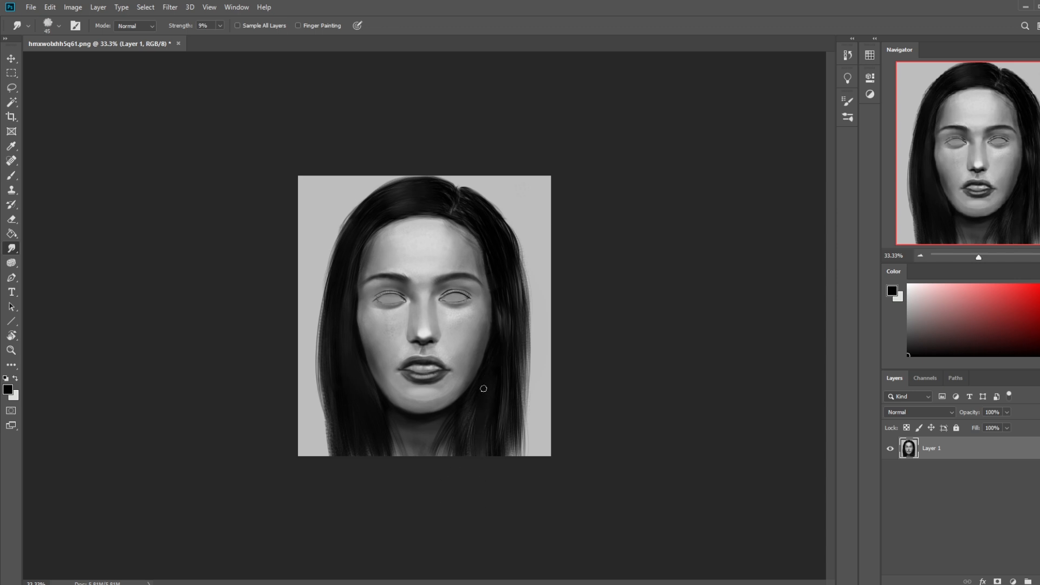
Step: Smudge the upper hair on the image's right side at 60 px, undoing the stroke along the lower outer edge
{"action": "key", "text": "bracketright"}
{"action": "key", "text": "bracketright"}
{"action": "key", "text": "bracketright"}
{"action": "left_click_drag", "start_coordinate": [519, 449], "coordinate": [517, 414]}
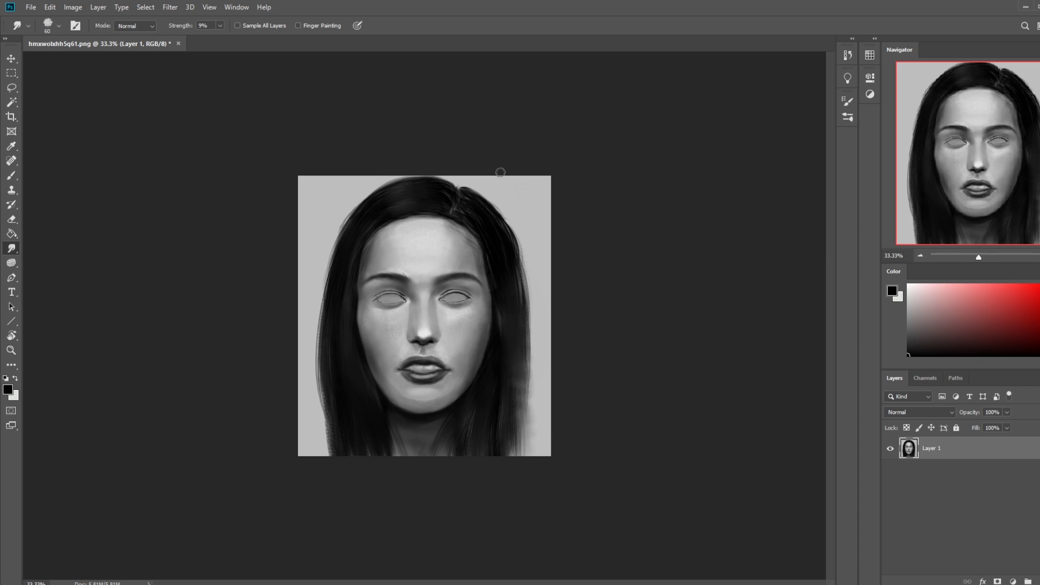
{"action": "key", "text": "ctrl+z"}
{"action": "key", "text": "bracketleft"}
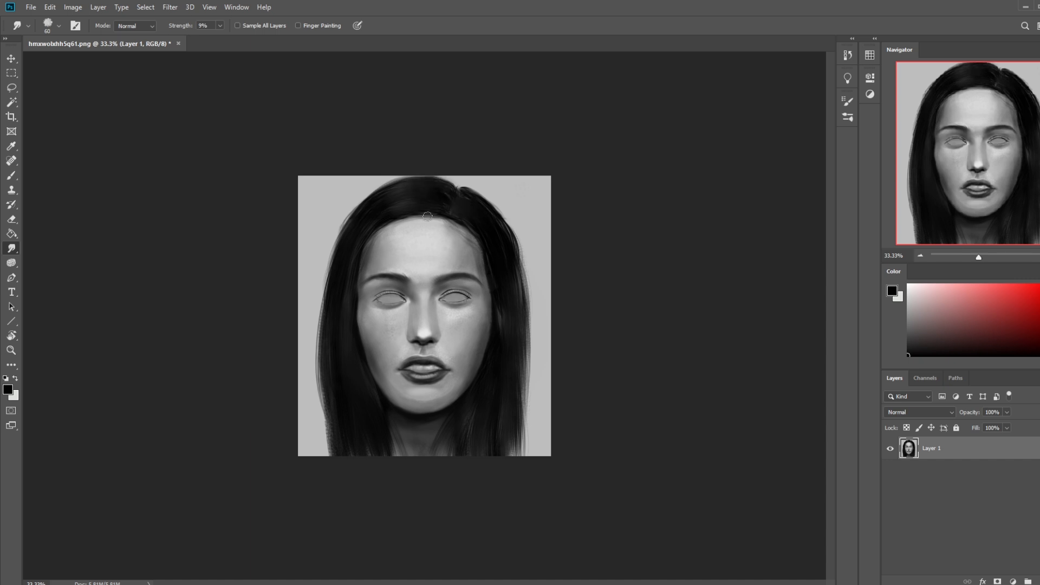
{"action": "left_click_drag", "start_coordinate": [497, 233], "coordinate": [503, 277]}
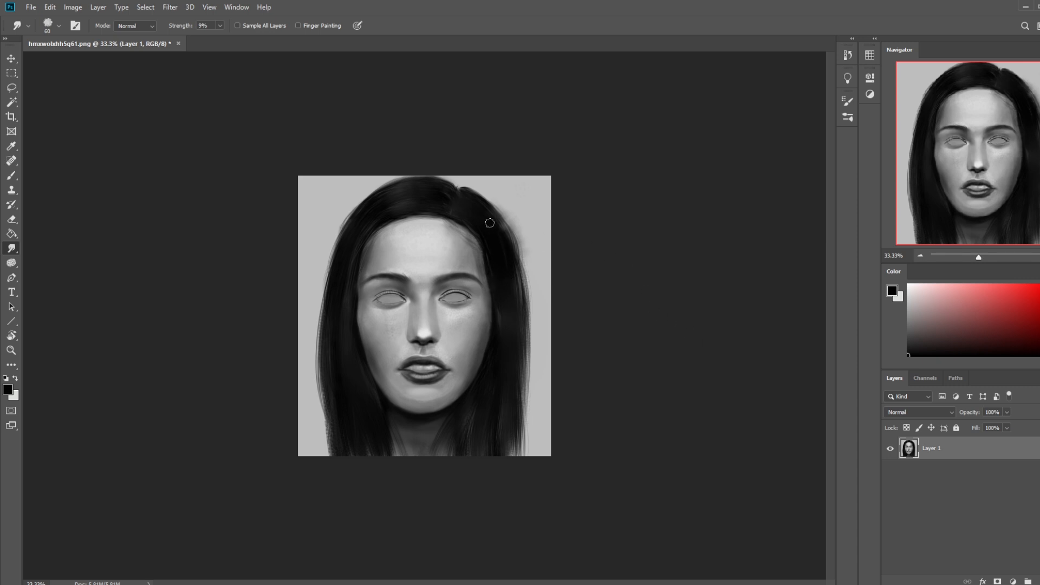
Step: Sample the light grey background for the brush and set it to Normal mode at 50% opacity
{"action": "key", "text": "b"}
{"action": "left_click", "coordinate": [541, 204], "text": "alt"}
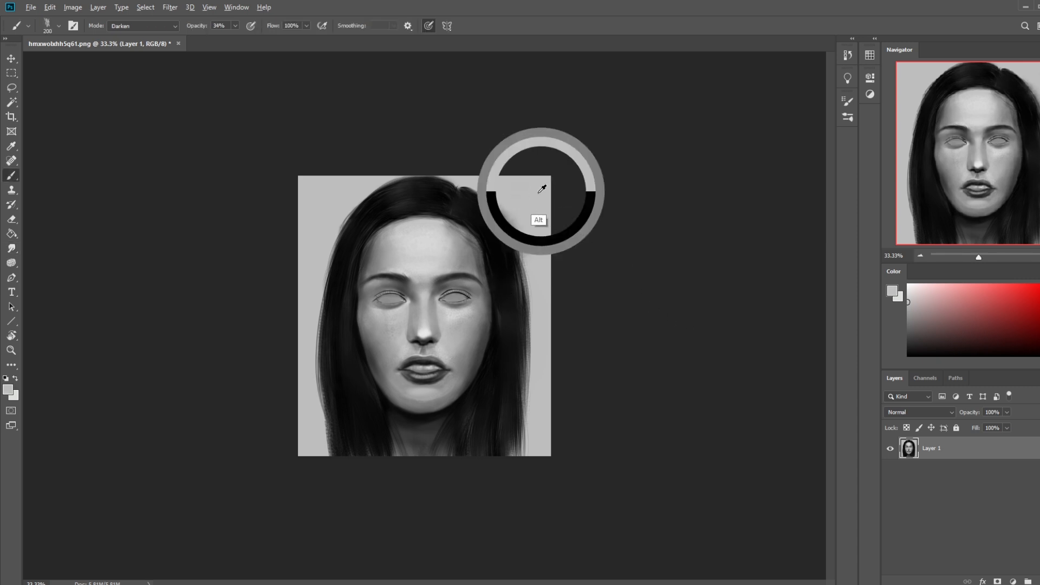
{"action": "left_click", "coordinate": [152, 28]}
{"action": "left_click", "coordinate": [160, 36]}
{"action": "left_click", "coordinate": [235, 26]}
{"action": "left_click_drag", "start_coordinate": [235, 38], "coordinate": [245, 38]}
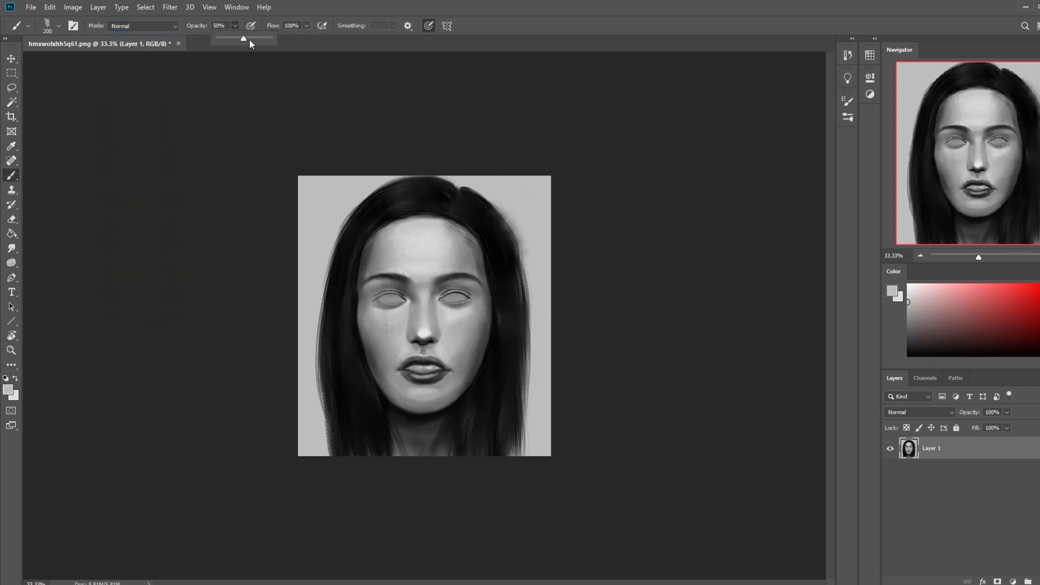
Step: Clean up the smudged outer hair edge on the image's upper right with background grey, reducing the brush to 90 px
{"action": "left_click_drag", "start_coordinate": [514, 191], "coordinate": [541, 254]}
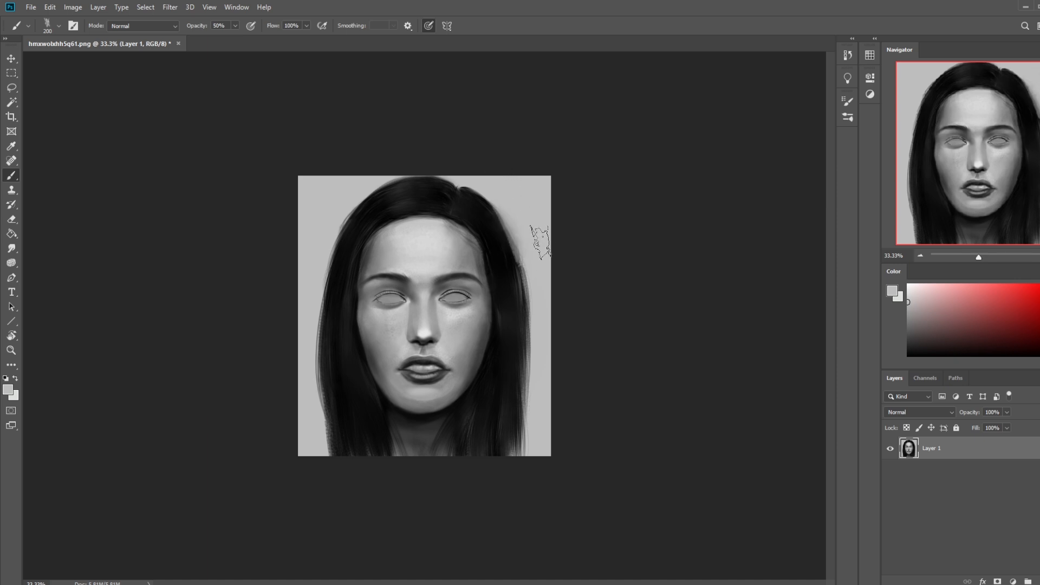
{"action": "key", "text": "ctrl+z"}
{"action": "key", "text": "bracketleft"}
{"action": "key", "text": "bracketleft"}
{"action": "key", "text": "bracketleft"}
{"action": "key", "text": "bracketleft"}
{"action": "key", "text": "bracketleft"}
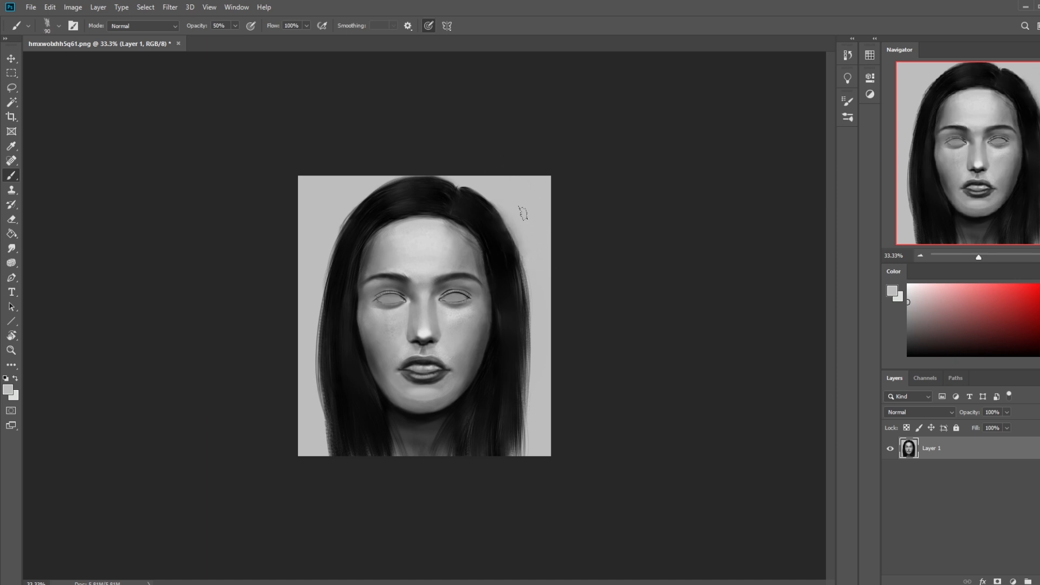
{"action": "left_click_drag", "start_coordinate": [499, 203], "coordinate": [535, 267]}
{"action": "key", "text": "ctrl+z"}
{"action": "left_click_drag", "start_coordinate": [515, 225], "coordinate": [528, 261]}
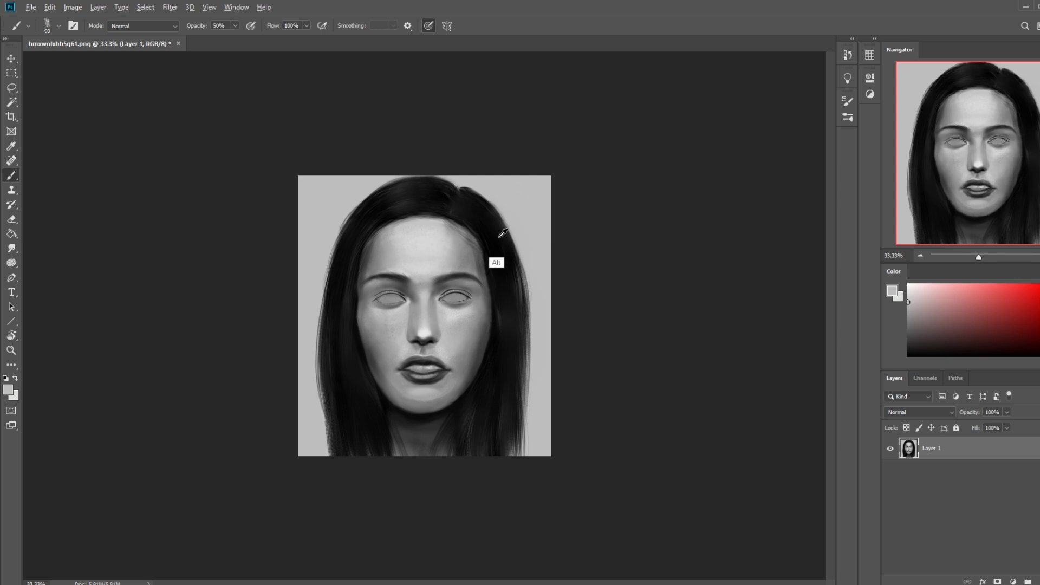
Step: Darken the hair along its outer edges on both sides of the face with sampled black at 50% opacity, undoing stray strokes
{"action": "left_click", "coordinate": [480, 205], "text": "alt"}
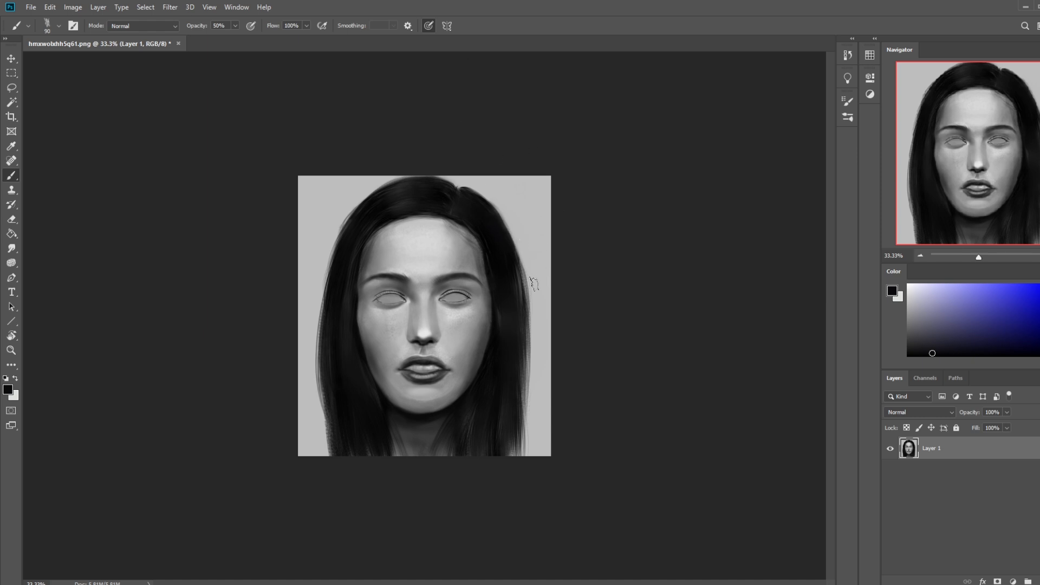
{"action": "left_click", "coordinate": [502, 248], "text": "alt"}
{"action": "left_click_drag", "start_coordinate": [520, 268], "coordinate": [526, 320]}
{"action": "key", "text": "ctrl+z"}
{"action": "mouse_move", "coordinate": [506, 259]}
{"action": "left_mouse_down"}
{"action": "mouse_move", "coordinate": [516, 331]}
{"action": "mouse_move", "coordinate": [519, 323]}
{"action": "left_mouse_up"}
{"action": "key", "text": "ctrl+z"}
{"action": "key", "text": "ctrl+z"}
{"action": "left_click_drag", "start_coordinate": [520, 266], "coordinate": [520, 325]}
{"action": "key", "text": "ctrl+z"}
{"action": "left_click_drag", "start_coordinate": [520, 270], "coordinate": [525, 435]}
{"action": "key", "text": "ctrl+z"}
{"action": "left_click_drag", "start_coordinate": [522, 310], "coordinate": [525, 402]}
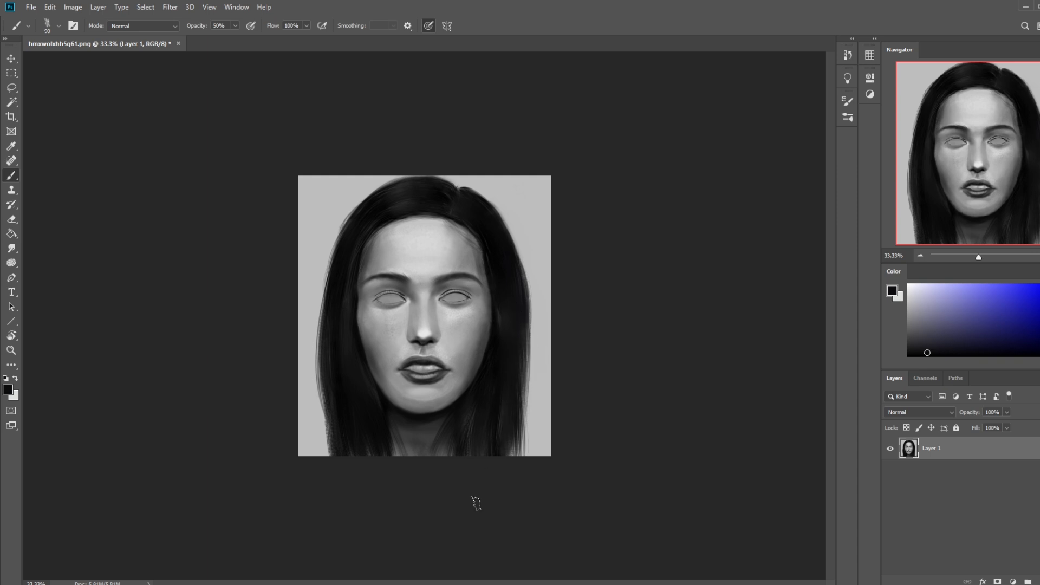
{"action": "left_click_drag", "start_coordinate": [525, 357], "coordinate": [514, 451]}
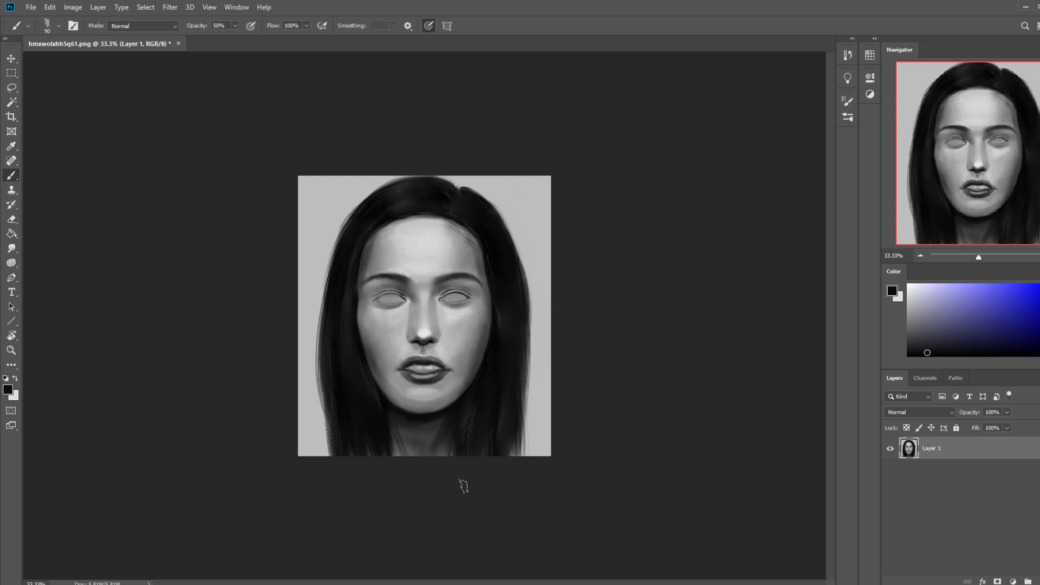
{"action": "left_click", "coordinate": [497, 405], "text": "alt"}
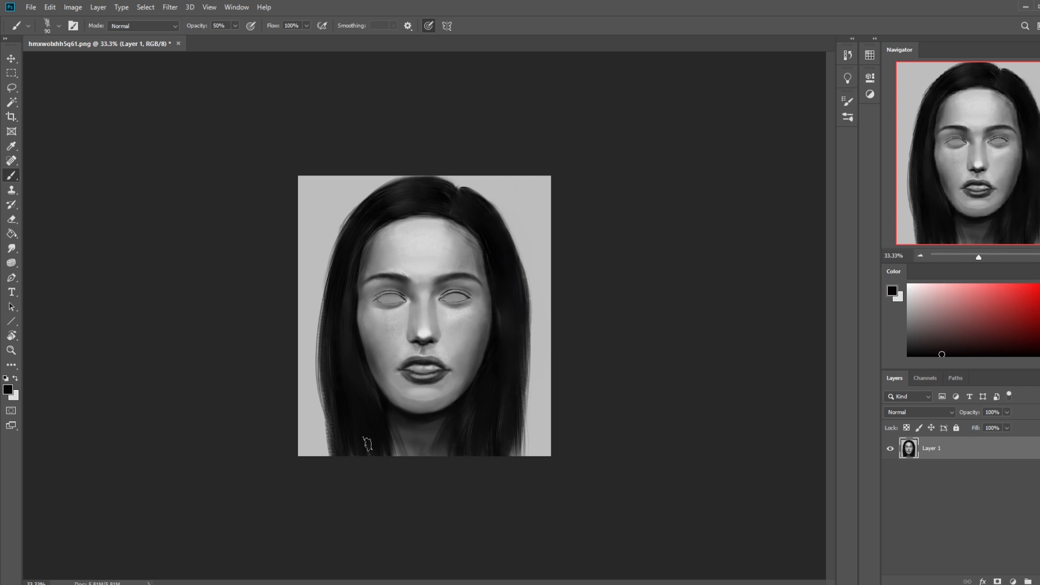
{"action": "left_click_drag", "start_coordinate": [324, 351], "coordinate": [329, 439]}
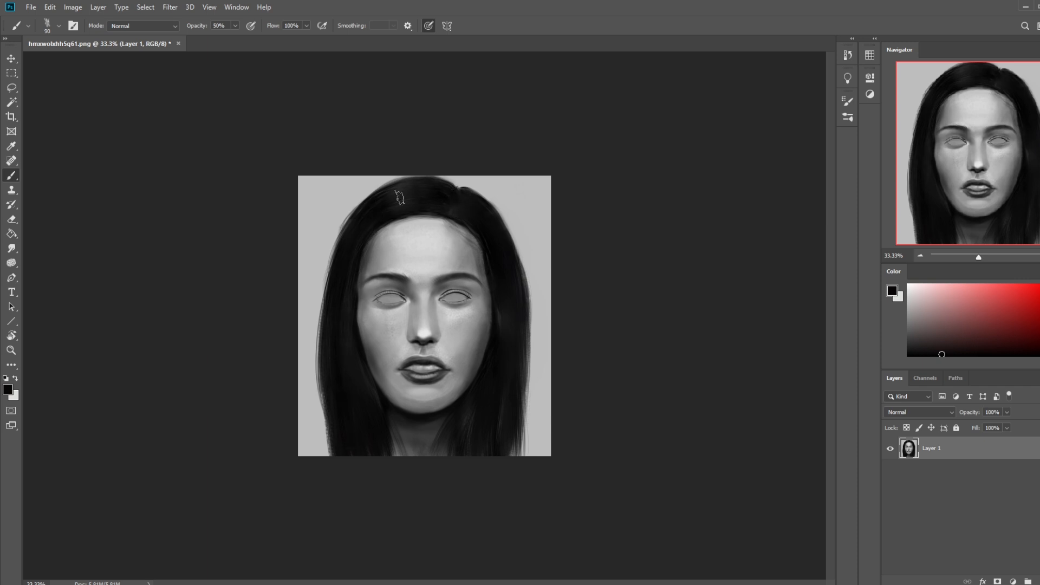
Step: Reshape the hairline at the parting with the 90 px brush, alternating sampled forehead grey and hair black
{"action": "left_click", "coordinate": [445, 260], "text": "alt"}
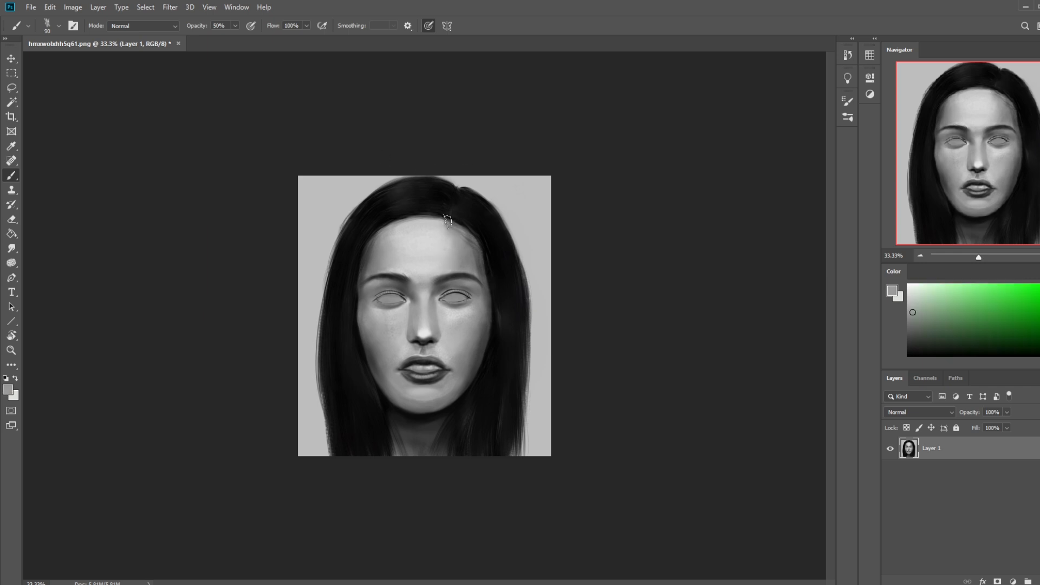
{"action": "mouse_move", "coordinate": [436, 220]}
{"action": "left_mouse_down"}
{"action": "mouse_move", "coordinate": [447, 216]}
{"action": "mouse_move", "coordinate": [387, 219]}
{"action": "mouse_move", "coordinate": [427, 218]}
{"action": "left_mouse_up"}
{"action": "left_click", "coordinate": [441, 234], "text": "alt"}
{"action": "key", "text": "ctrl+z"}
{"action": "key", "text": "ctrl+z"}
{"action": "left_click", "coordinate": [450, 203], "text": "alt"}
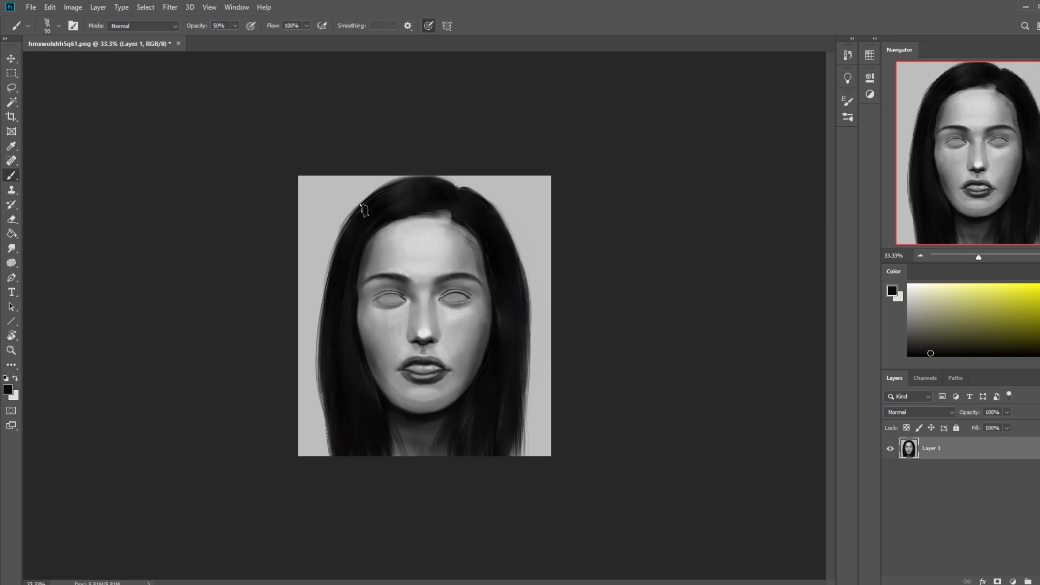
{"action": "left_click", "coordinate": [439, 228], "text": "alt"}
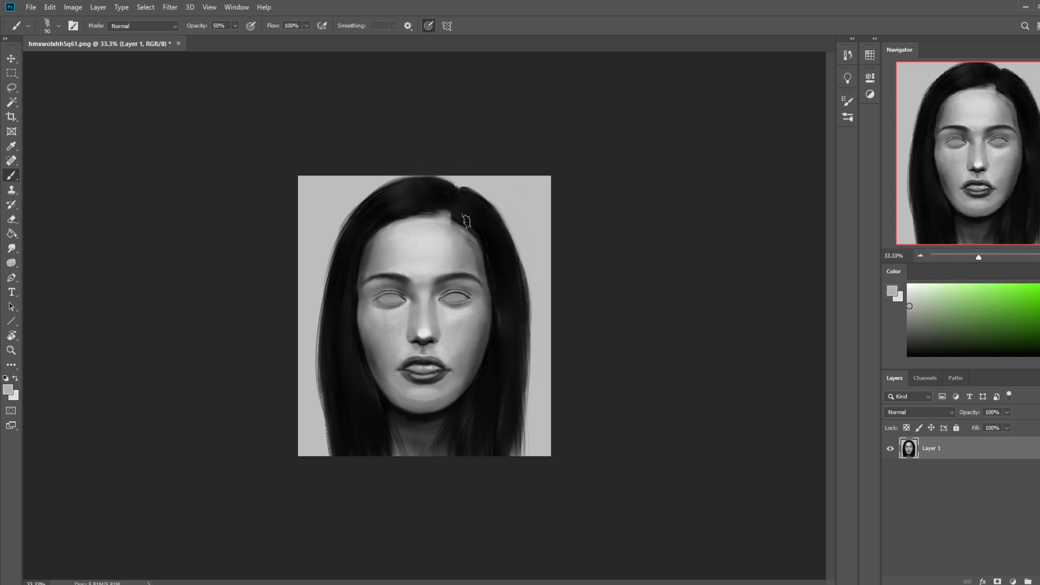
{"action": "left_click", "coordinate": [467, 216], "text": "alt"}
{"action": "mouse_move", "coordinate": [454, 214]}
{"action": "left_mouse_down"}
{"action": "mouse_move", "coordinate": [421, 214]}
{"action": "mouse_move", "coordinate": [441, 207]}
{"action": "left_mouse_up"}
Step: Refine the parting above the forehead with a 35 px brush, using sampled light grey and hair black
{"action": "left_click", "coordinate": [445, 228], "text": "alt"}
{"action": "key", "text": "bracketleft"}
{"action": "key", "text": "bracketleft"}
{"action": "key", "text": "bracketleft"}
{"action": "key", "text": "bracketleft"}
{"action": "key", "text": "bracketleft"}
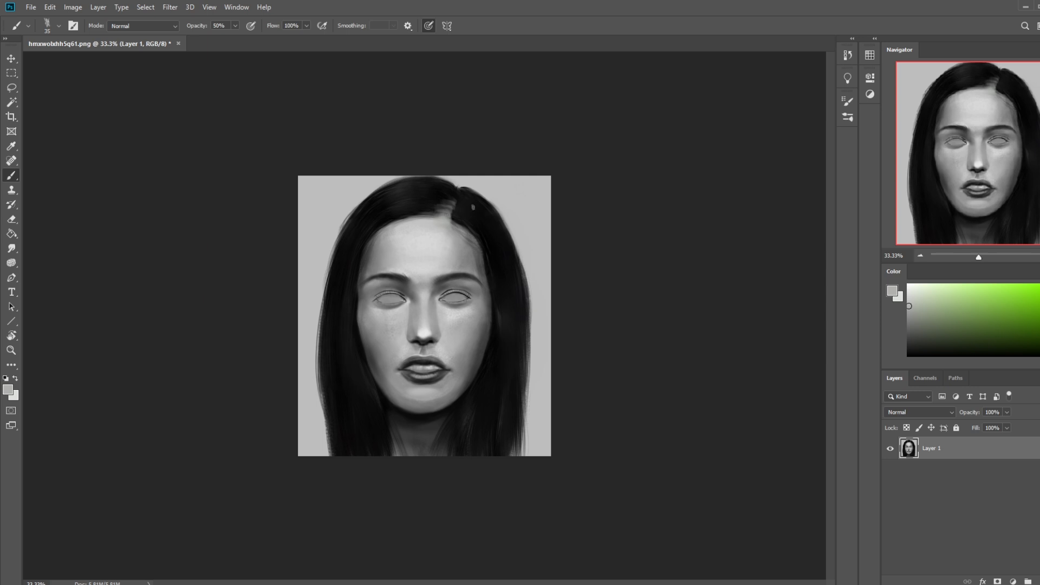
{"action": "left_click", "coordinate": [431, 199], "text": "alt"}
{"action": "left_click", "coordinate": [433, 190], "text": "alt"}
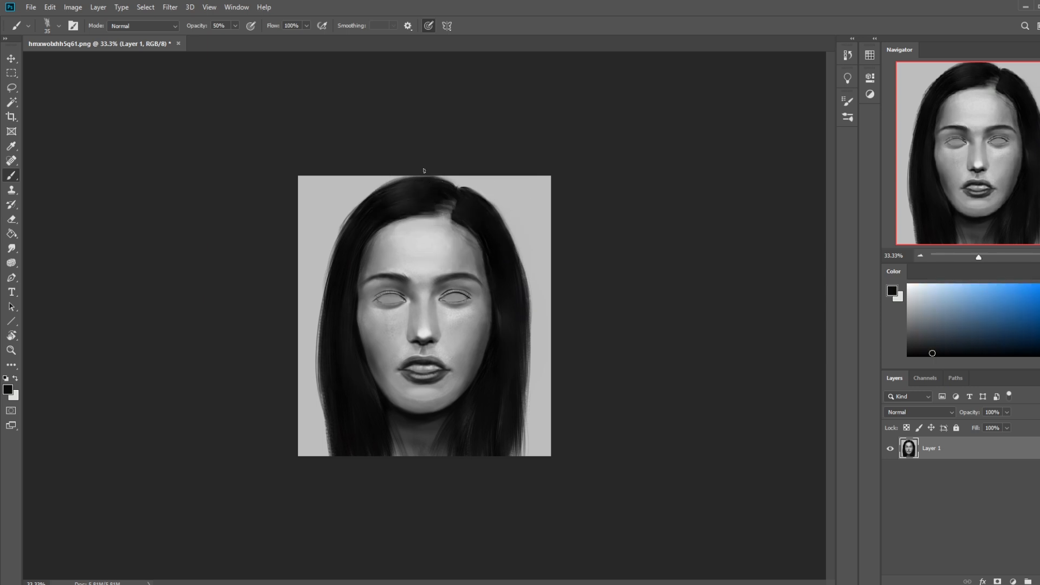
Step: Blend the parting, hairline and temple edges with the Smudge tool at 40 px
{"action": "key", "text": "bracketright"}
{"action": "key", "text": "bracketright"}
{"action": "key", "text": "bracketright"}
{"action": "key", "text": "bracketright"}
{"action": "key", "text": "bracketright"}
{"action": "key", "text": "bracketright"}
{"action": "left_click_drag", "start_coordinate": [11, 248], "coordinate": [37, 265]}
{"action": "left_click", "coordinate": [43, 270]}
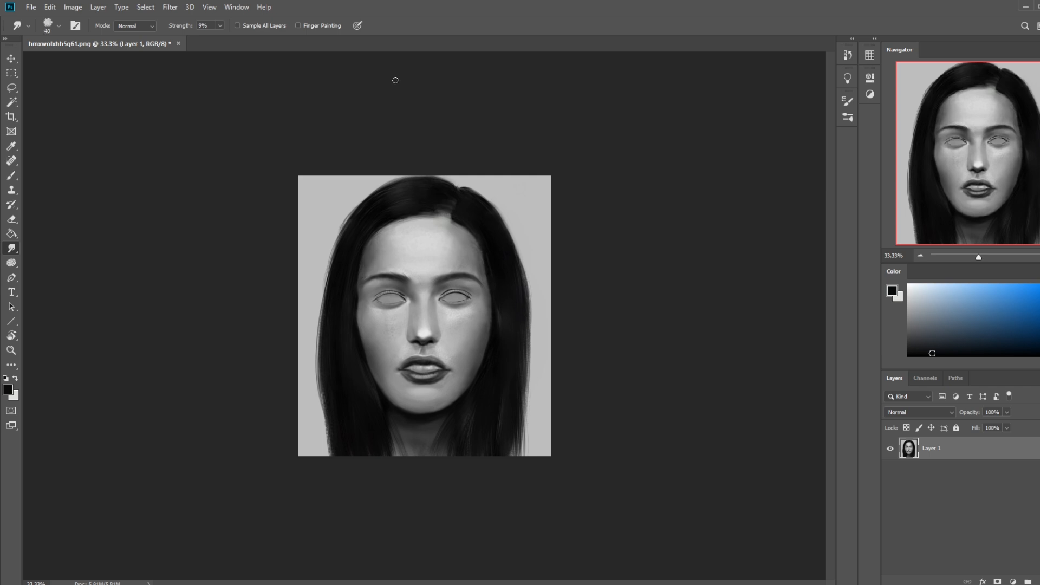
Step: Even out the forehead tones with a large soft round brush in sampled greys, enlarging it from 500 to 900 px
{"action": "key", "text": "b"}
{"action": "right_click", "coordinate": [426, 242]}
{"action": "left_click", "coordinate": [467, 309]}
{"action": "left_click", "coordinate": [629, 152]}
{"action": "left_click", "coordinate": [392, 248], "text": "alt"}
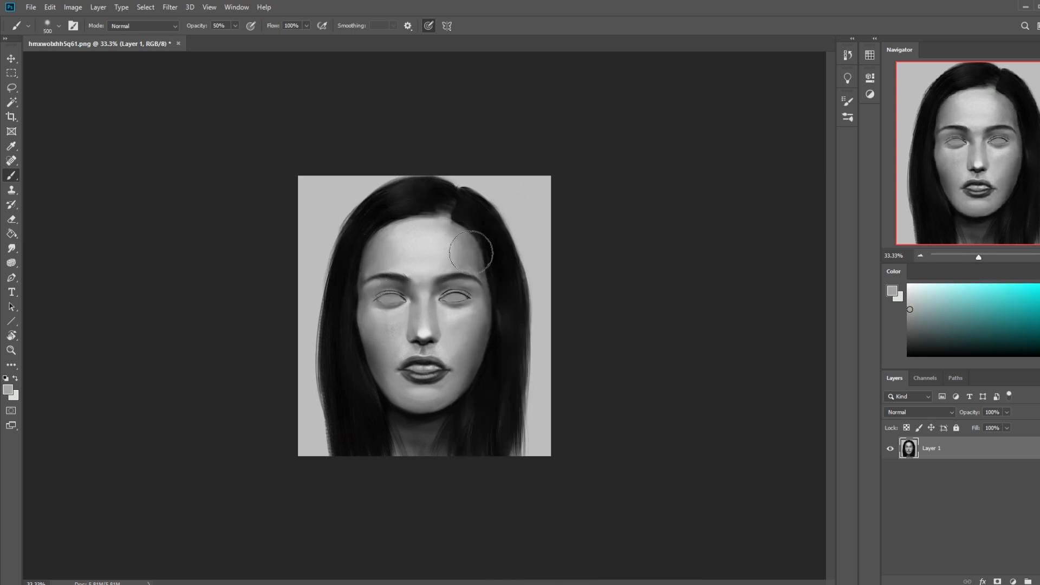
{"action": "left_click", "coordinate": [446, 281], "text": "alt"}
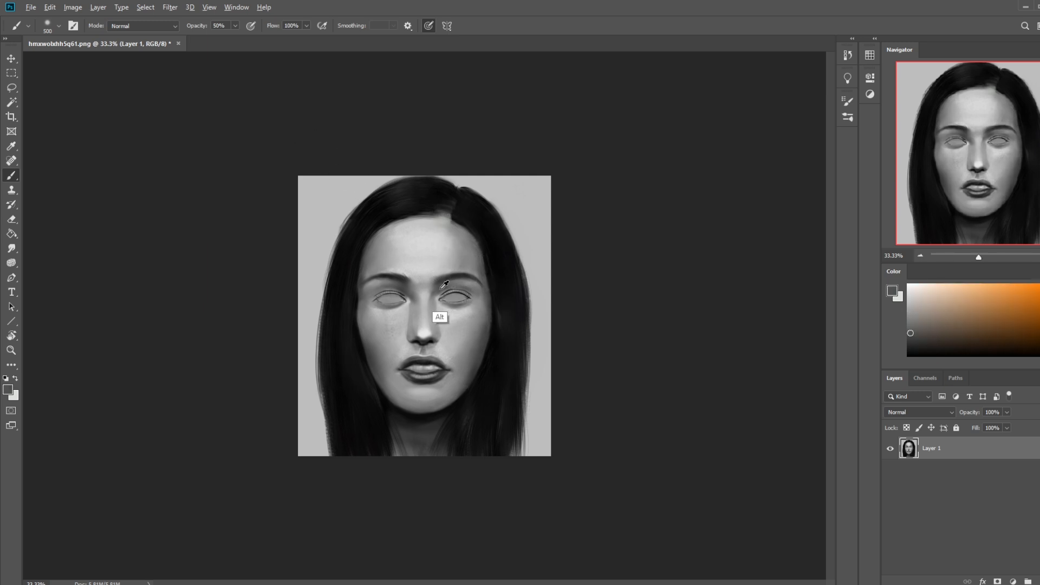
{"action": "scroll", "coordinate": [448, 306], "scroll_direction": "down", "scroll_amount": 2}
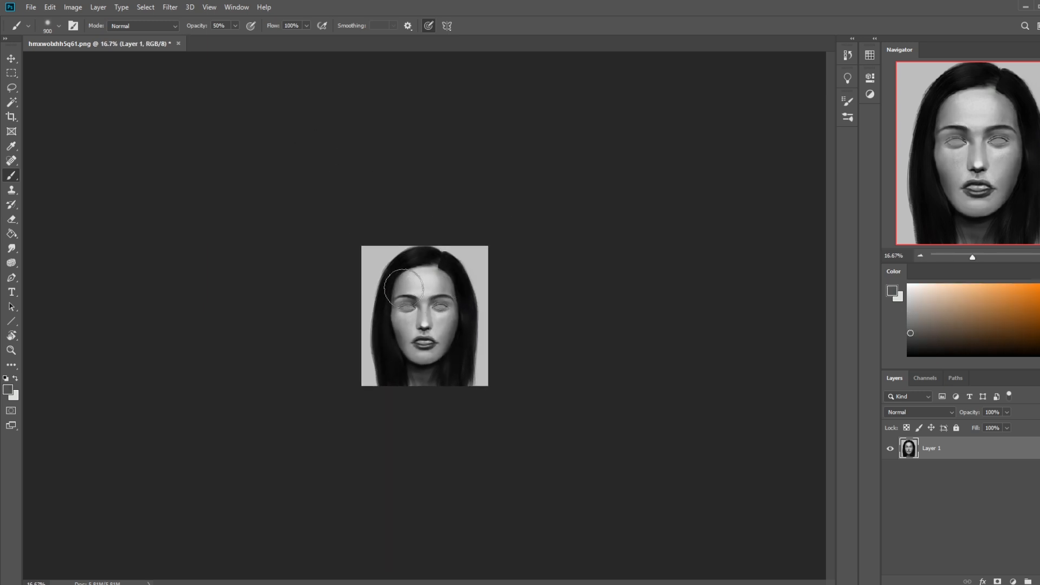
{"action": "left_click", "coordinate": [429, 331], "text": "alt"}
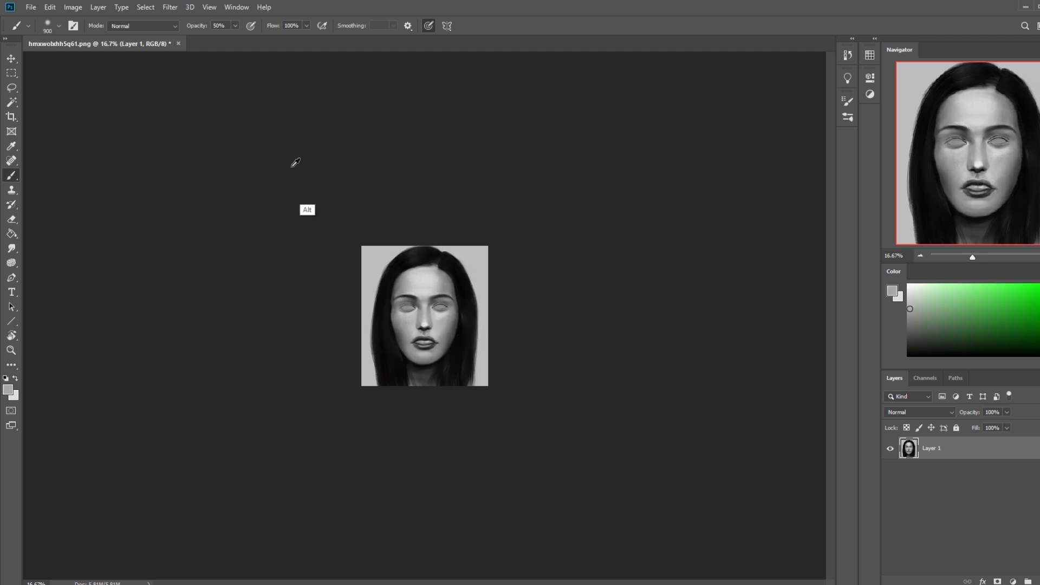
Step: Deepen the facial shading with sampled greys, using the 900 px soft brush in Darken mode
{"action": "left_click", "coordinate": [142, 26]}
{"action": "left_click", "coordinate": [132, 74]}
{"action": "left_click", "coordinate": [440, 295], "text": "alt"}
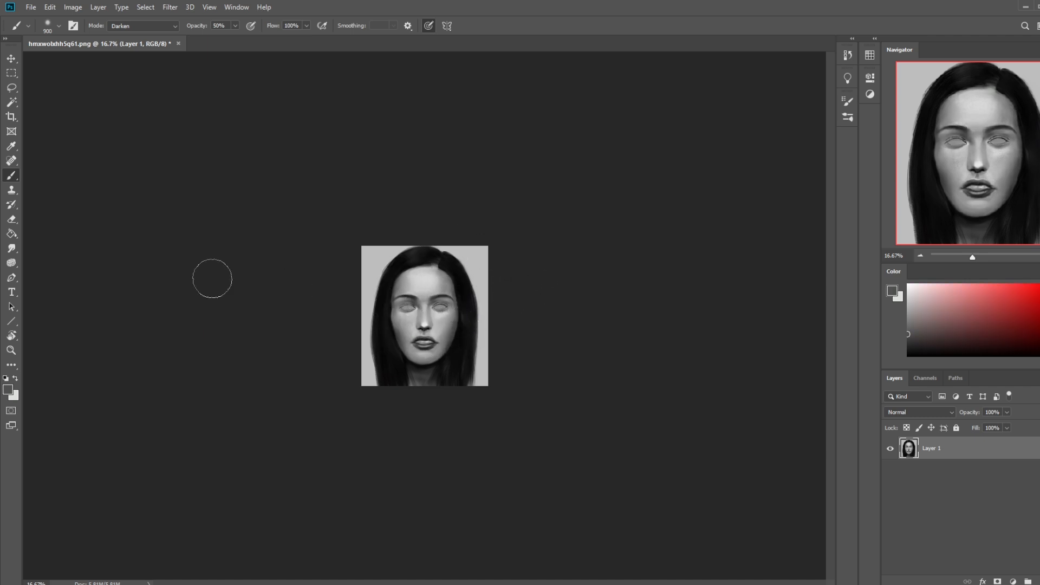
{"action": "left_click", "coordinate": [12, 248]}
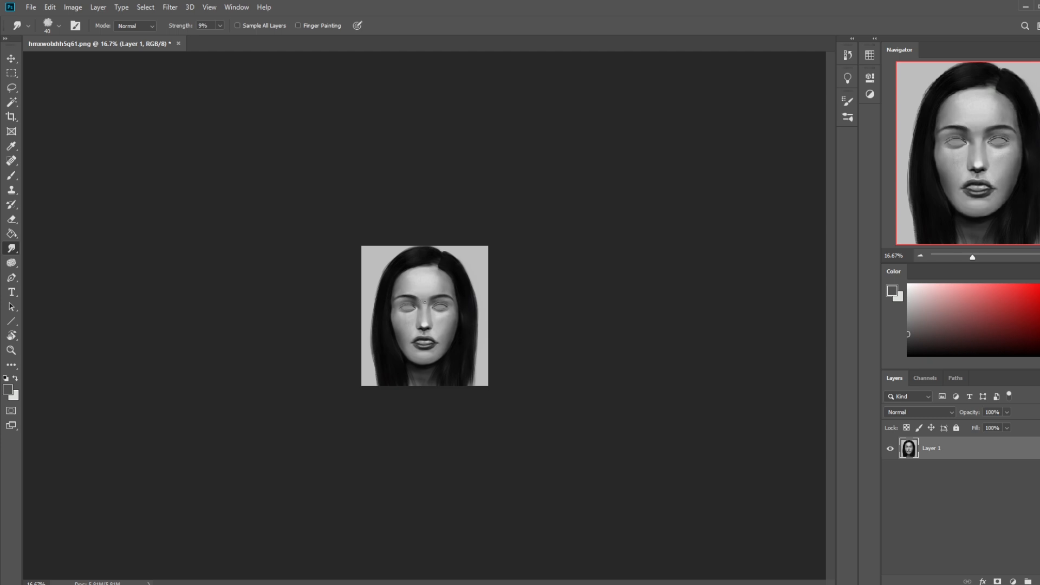
{"action": "key", "text": "b"}
{"action": "left_click", "coordinate": [428, 323], "text": "alt"}
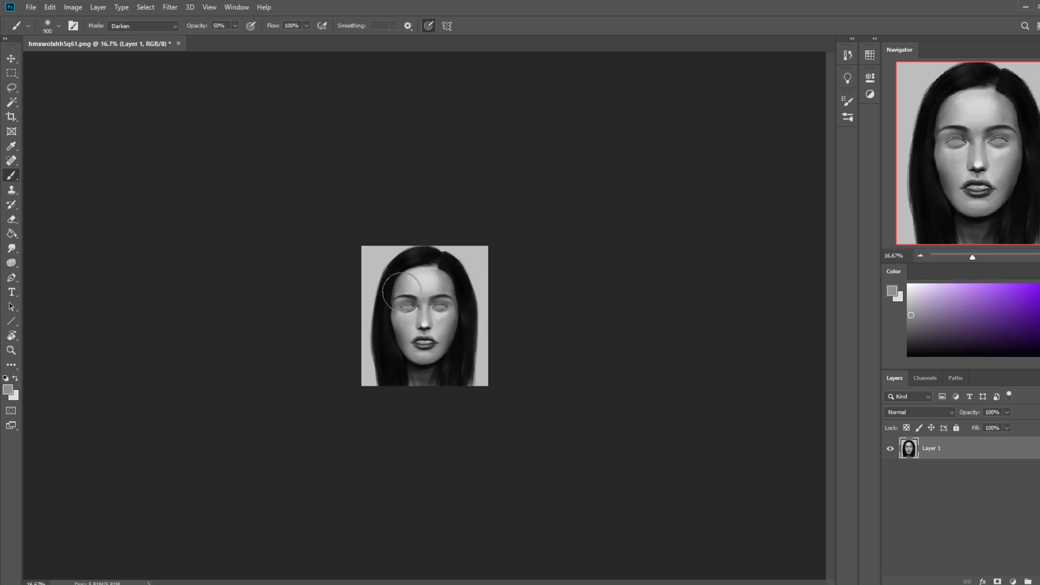
{"action": "scroll", "coordinate": [469, 314], "scroll_direction": "up", "scroll_amount": 2}
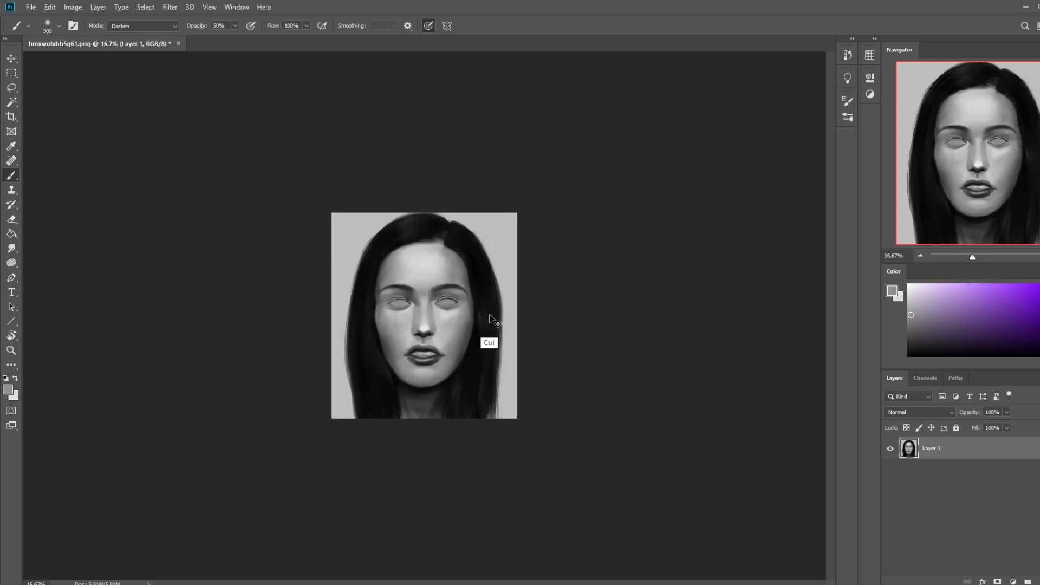
{"action": "mouse_move", "coordinate": [428, 277]}
{"action": "left_mouse_down"}
{"action": "mouse_move", "coordinate": [453, 243]}
{"action": "mouse_move", "coordinate": [434, 226]}
{"action": "mouse_move", "coordinate": [386, 255]}
{"action": "mouse_move", "coordinate": [442, 282]}
{"action": "left_mouse_up"}
{"action": "left_click", "coordinate": [440, 287], "text": "alt"}
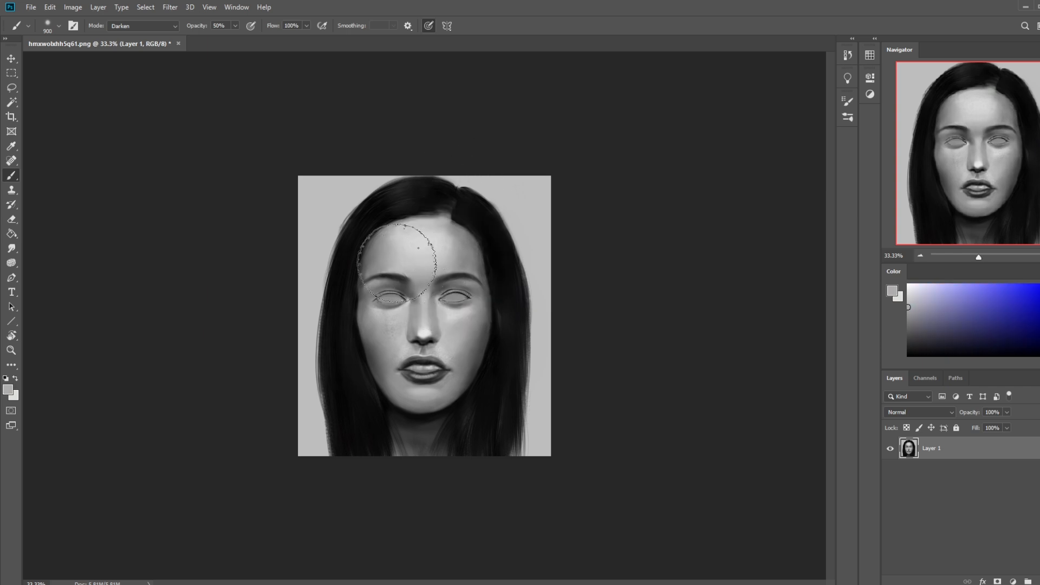
{"action": "left_click", "coordinate": [442, 237], "text": "alt"}
Step: Blend the forehead hairline and the tones around the eyes with the Smudge tool, reducing its size to 30 px
{"action": "left_click", "coordinate": [11, 248]}
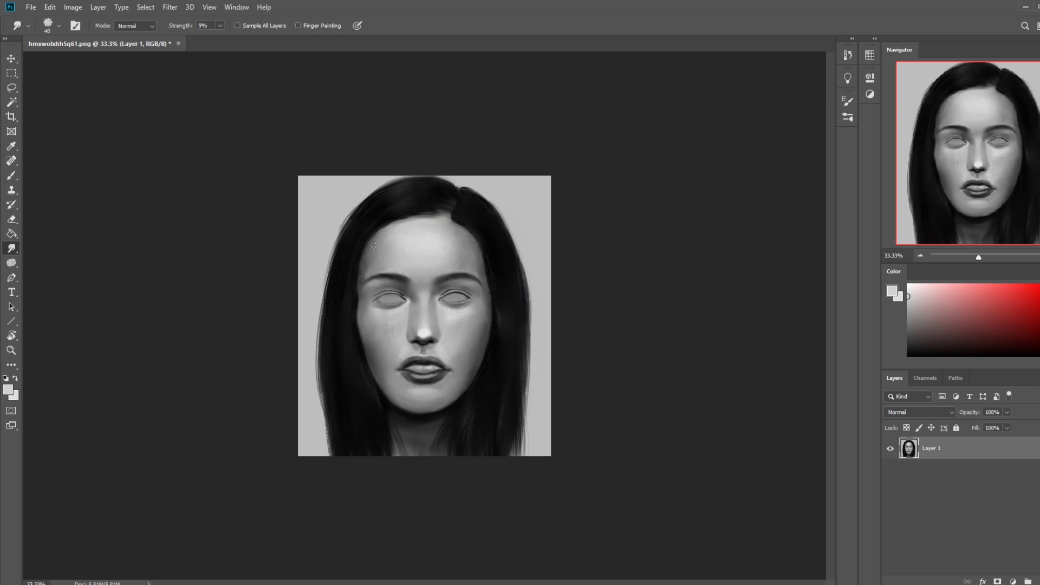
{"action": "key", "text": "b"}
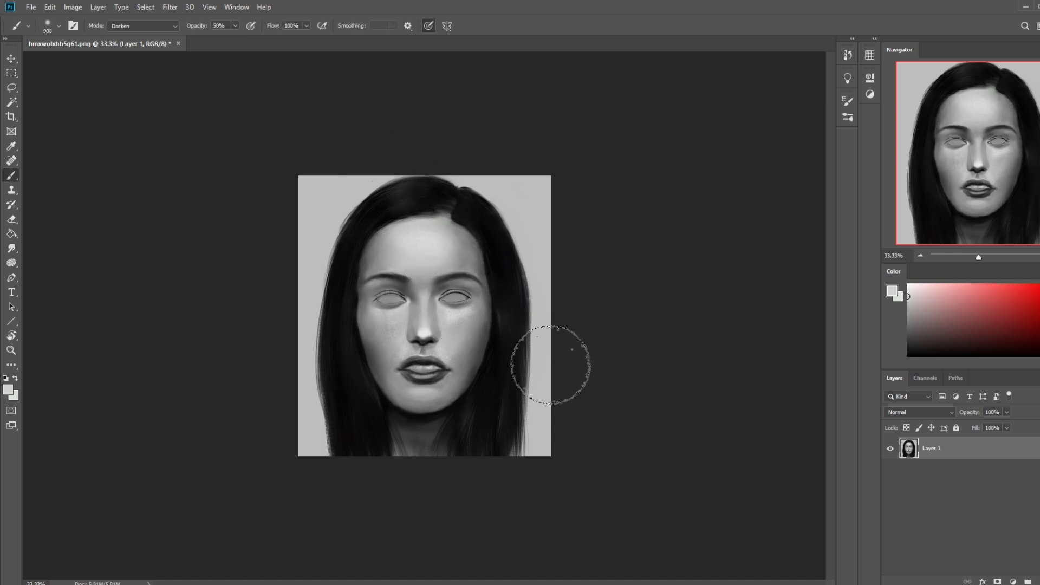
{"action": "left_click", "coordinate": [11, 248]}
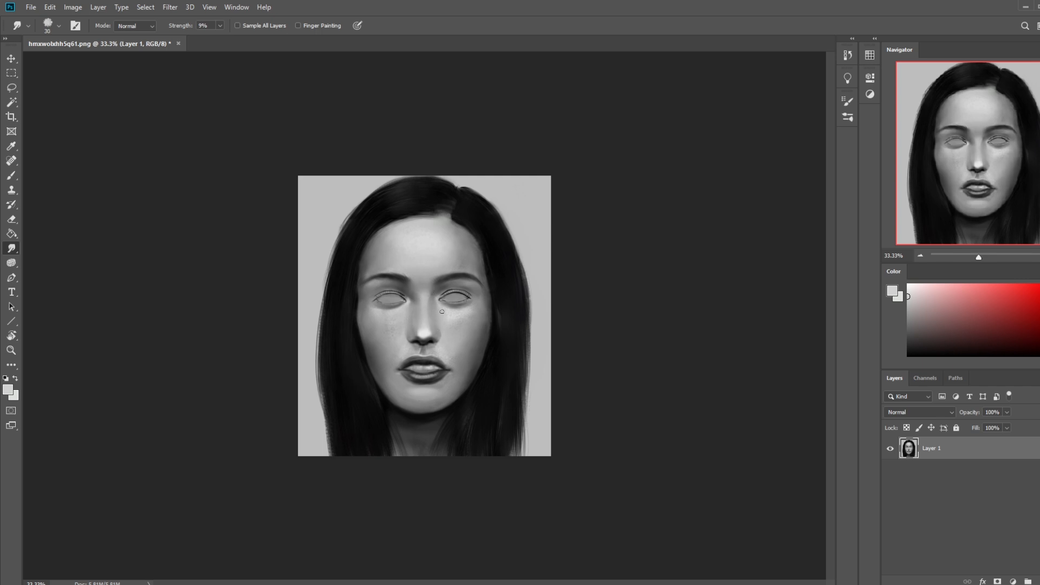
Step: Sample black from the hair for the brush and set it to 300 px at 24% opacity
{"action": "key", "text": "b"}
{"action": "left_click", "coordinate": [502, 267], "text": "alt"}
{"action": "key", "text": "bracketleft"}
{"action": "key", "text": "bracketleft"}
{"action": "key", "text": "bracketleft"}
{"action": "key", "text": "bracketleft"}
{"action": "key", "text": "bracketleft"}
{"action": "key", "text": "bracketleft"}
{"action": "key", "text": "bracketleft"}
{"action": "key", "text": "bracketleft"}
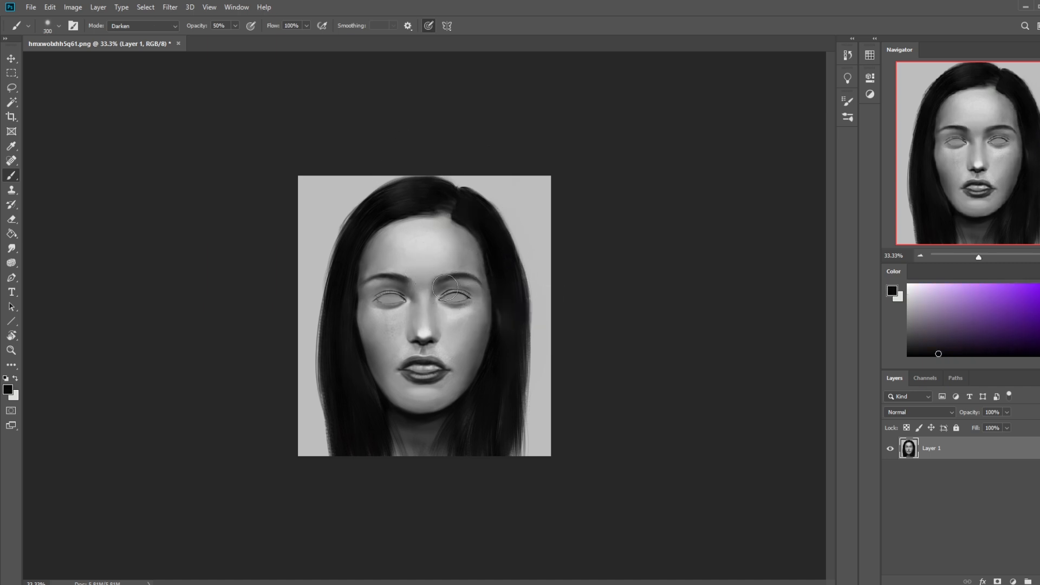
{"action": "key", "text": "bracketleft"}
{"action": "key", "text": "bracketright"}
{"action": "key", "text": "bracketright"}
{"action": "left_click_drag", "start_coordinate": [235, 28], "coordinate": [222, 42]}
Step: Add a new empty layer above the portrait layer for painting around the eyes
{"action": "key", "text": "z"}
{"action": "left_click_drag", "start_coordinate": [319, 254], "coordinate": [515, 341]}
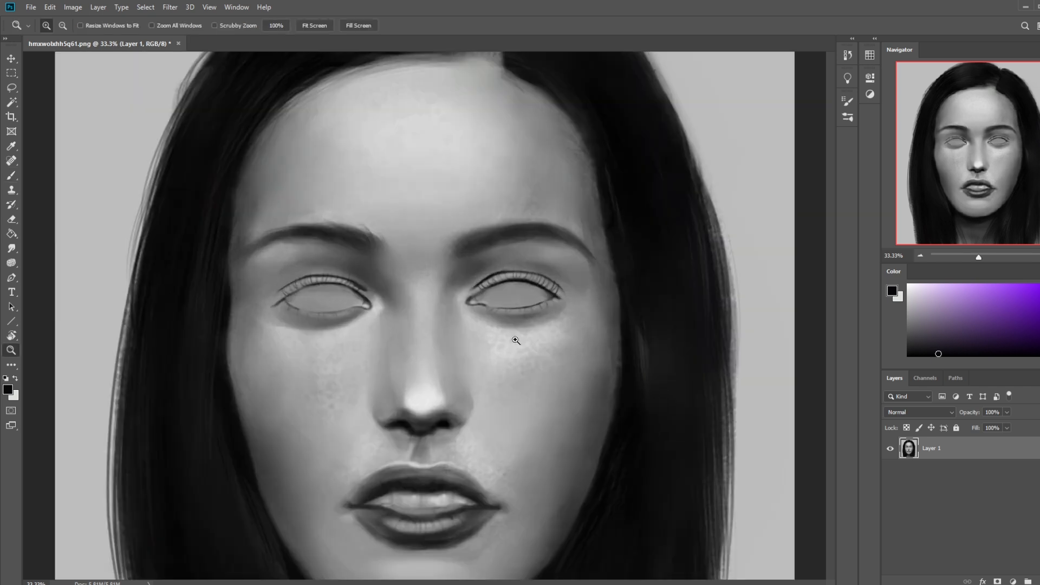
{"action": "key", "text": "b"}
{"action": "left_click", "coordinate": [1039, 581]}
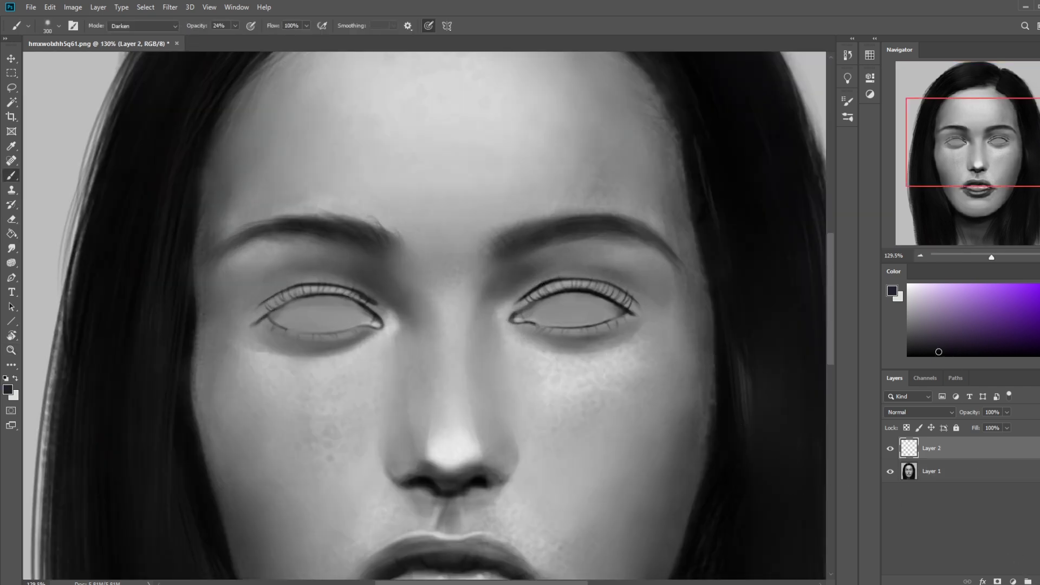
Step: Shade the upper eyelid and upper eyeball of the portrait's right-hand eye in black with a 45 px brush at 29% opacity
{"action": "key", "text": "bracketleft"}
{"action": "key", "text": "bracketleft"}
{"action": "key", "text": "bracketleft"}
{"action": "key", "text": "bracketleft"}
{"action": "key", "text": "bracketleft"}
{"action": "left_click", "coordinate": [235, 26]}
{"action": "left_click_drag", "start_coordinate": [235, 38], "coordinate": [237, 39]}
{"action": "key", "text": "bracketleft"}
{"action": "key", "text": "bracketleft"}
{"action": "key", "text": "bracketleft"}
{"action": "key", "text": "bracketleft"}
{"action": "key", "text": "bracketleft"}
{"action": "key", "text": "bracketleft"}
{"action": "key", "text": "bracketleft"}
{"action": "mouse_move", "coordinate": [626, 298]}
{"action": "left_mouse_down"}
{"action": "mouse_move", "coordinate": [580, 279]}
{"action": "mouse_move", "coordinate": [533, 296]}
{"action": "left_mouse_up"}
{"action": "mouse_move", "coordinate": [613, 287]}
{"action": "left_mouse_down"}
{"action": "mouse_move", "coordinate": [582, 280]}
{"action": "mouse_move", "coordinate": [521, 313]}
{"action": "left_mouse_up"}
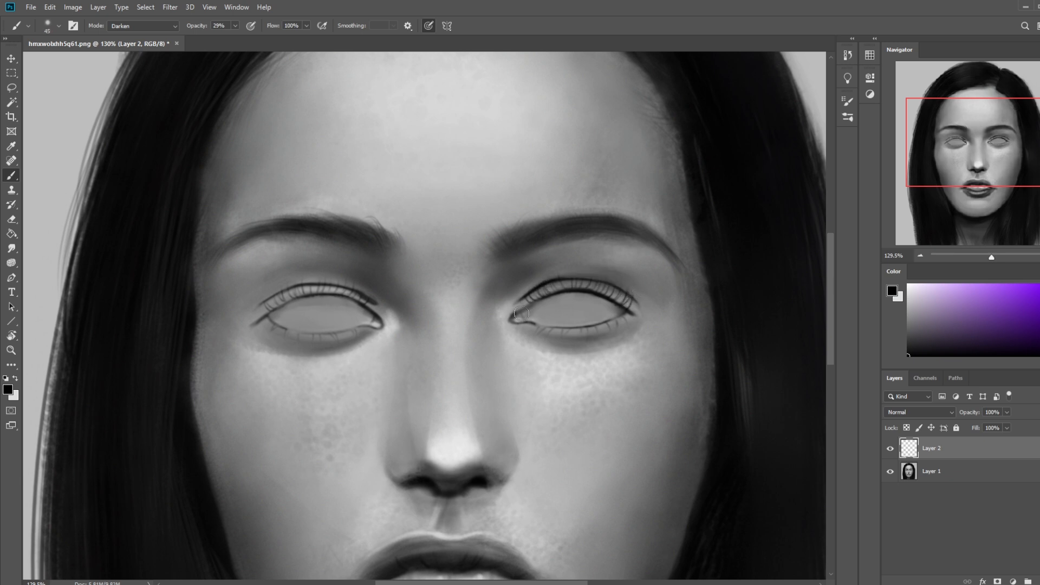
{"action": "mouse_move", "coordinate": [634, 299]}
{"action": "left_mouse_down"}
{"action": "mouse_move", "coordinate": [596, 281]}
{"action": "mouse_move", "coordinate": [529, 297]}
{"action": "left_mouse_up"}
Step: Shade the left-hand eye's upper lid to match, and touch up the right-hand eye's lash line with a 15 px brush
{"action": "key", "text": "bracketright"}
{"action": "key", "text": "bracketright"}
{"action": "mouse_move", "coordinate": [374, 299]}
{"action": "left_mouse_down"}
{"action": "mouse_move", "coordinate": [333, 289]}
{"action": "mouse_move", "coordinate": [262, 300]}
{"action": "mouse_move", "coordinate": [280, 290]}
{"action": "mouse_move", "coordinate": [258, 304]}
{"action": "mouse_move", "coordinate": [278, 290]}
{"action": "left_mouse_up"}
{"action": "key", "text": "bracketleft"}
{"action": "key", "text": "bracketleft"}
{"action": "key", "text": "bracketleft"}
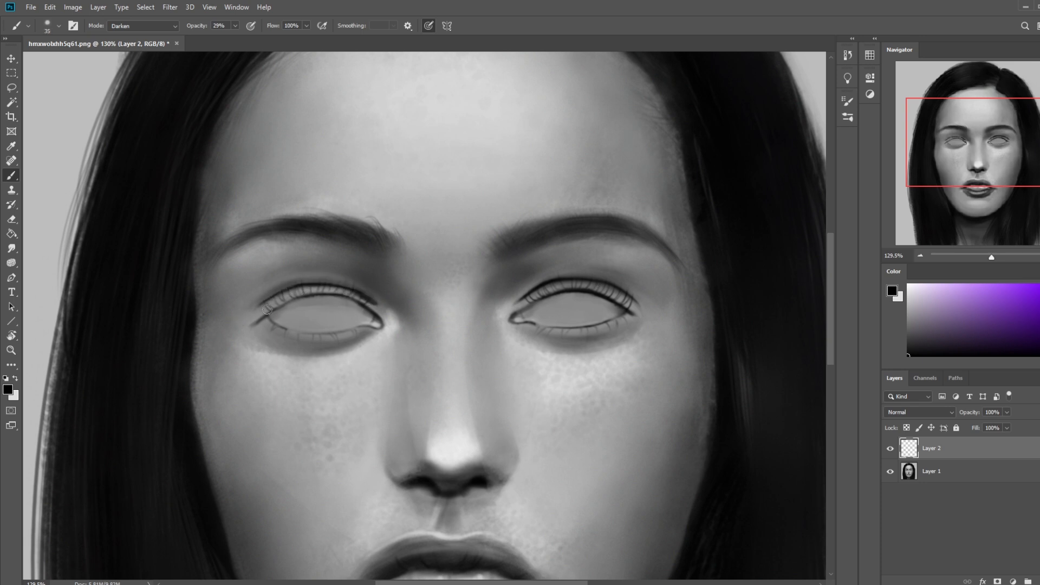
{"action": "key", "text": "bracketleft"}
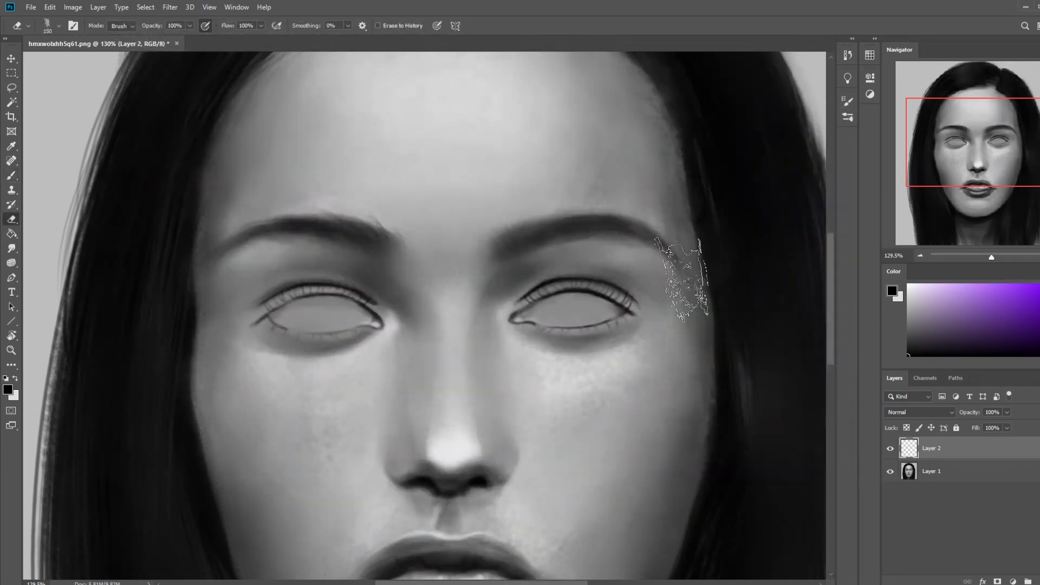
{"action": "key", "text": "bracketleft"}
{"action": "key", "text": "bracketleft"}
{"action": "key", "text": "bracketleft"}
{"action": "key", "text": "bracketleft"}
{"action": "key", "text": "bracketleft"}
{"action": "key", "text": "bracketleft"}
{"action": "key", "text": "bracketleft"}
{"action": "key", "text": "bracketleft"}
{"action": "key", "text": "bracketleft"}
{"action": "key", "text": "bracketleft"}
{"action": "key", "text": "bracketleft"}
{"action": "left_click_drag", "start_coordinate": [574, 291], "coordinate": [557, 296]}
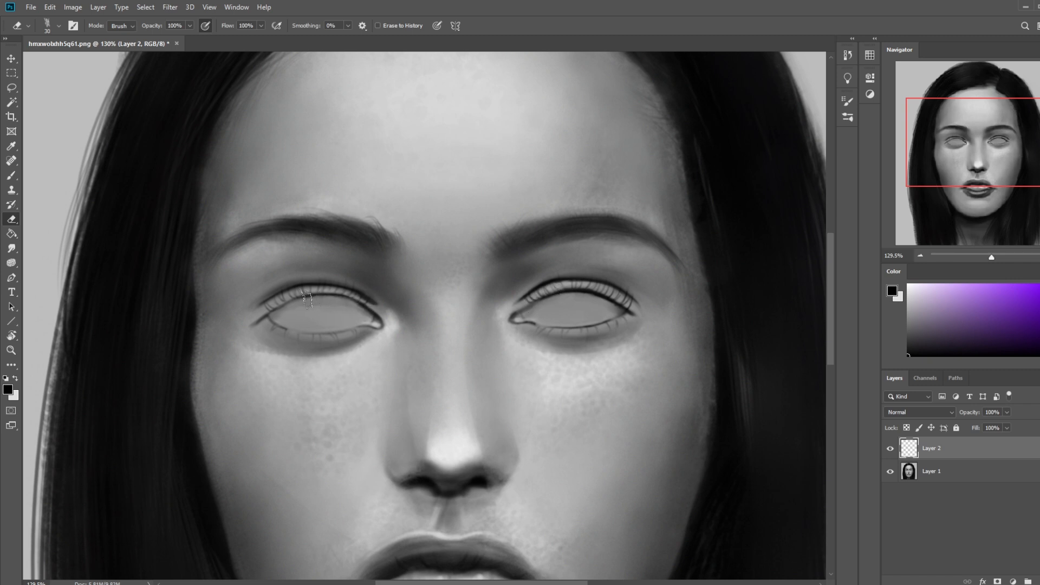
Step: Erase excess shading over the left-hand eyeball using the 80 px dry-oil brush tip reduced to 25 px
{"action": "left_click_drag", "start_coordinate": [356, 304], "coordinate": [286, 295]}
{"action": "right_click", "coordinate": [512, 230]}
{"action": "left_click", "coordinate": [522, 376]}
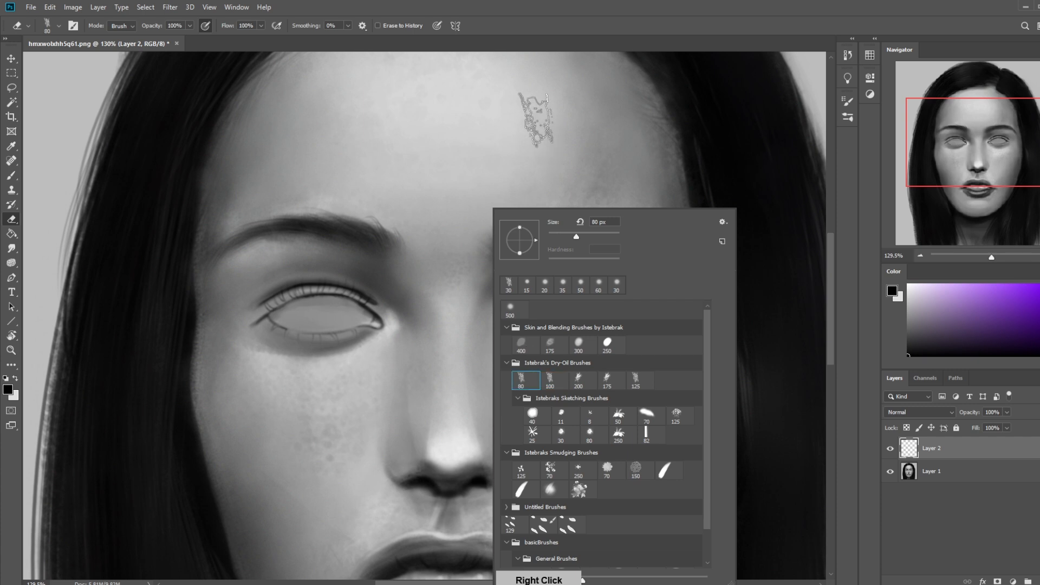
{"action": "left_click", "coordinate": [538, 123]}
{"action": "key", "text": "bracketleft"}
{"action": "key", "text": "bracketleft"}
{"action": "key", "text": "bracketleft"}
{"action": "key", "text": "bracketleft"}
{"action": "key", "text": "bracketleft"}
{"action": "key", "text": "bracketleft"}
{"action": "key", "text": "bracketleft"}
{"action": "key", "text": "bracketleft"}
{"action": "mouse_move", "coordinate": [366, 308]}
{"action": "left_mouse_down"}
{"action": "mouse_move", "coordinate": [317, 294]}
{"action": "mouse_move", "coordinate": [263, 302]}
{"action": "left_mouse_up"}
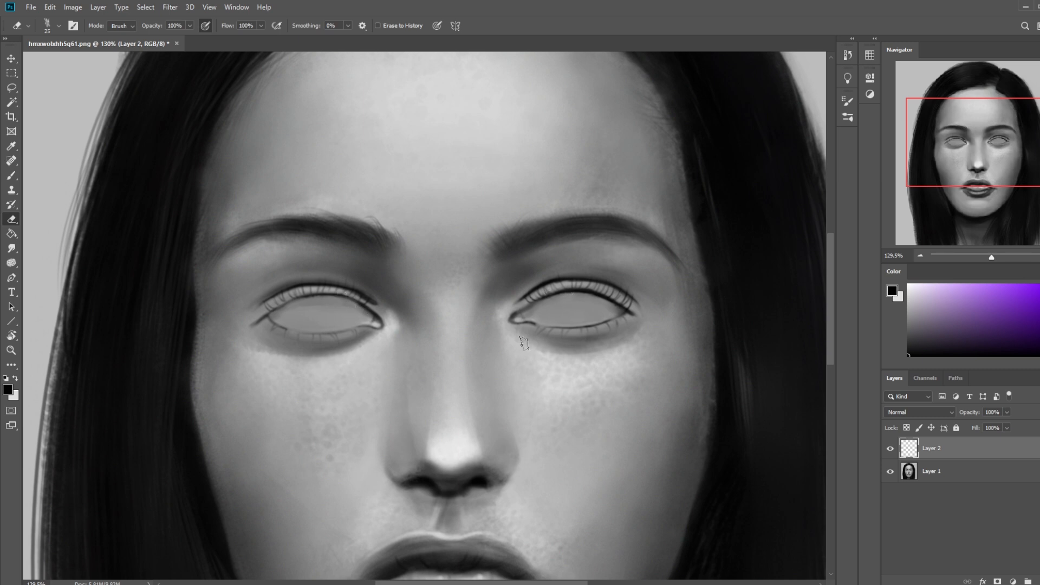
Step: Toggle the eye shading layer's visibility to compare before and after, and merge it down into Layer 1
{"action": "left_click", "coordinate": [891, 450]}
{"action": "left_click", "coordinate": [891, 449]}
{"action": "left_click", "coordinate": [892, 452]}
{"action": "left_click", "coordinate": [895, 452]}
{"action": "key", "text": "ctrl+0"}
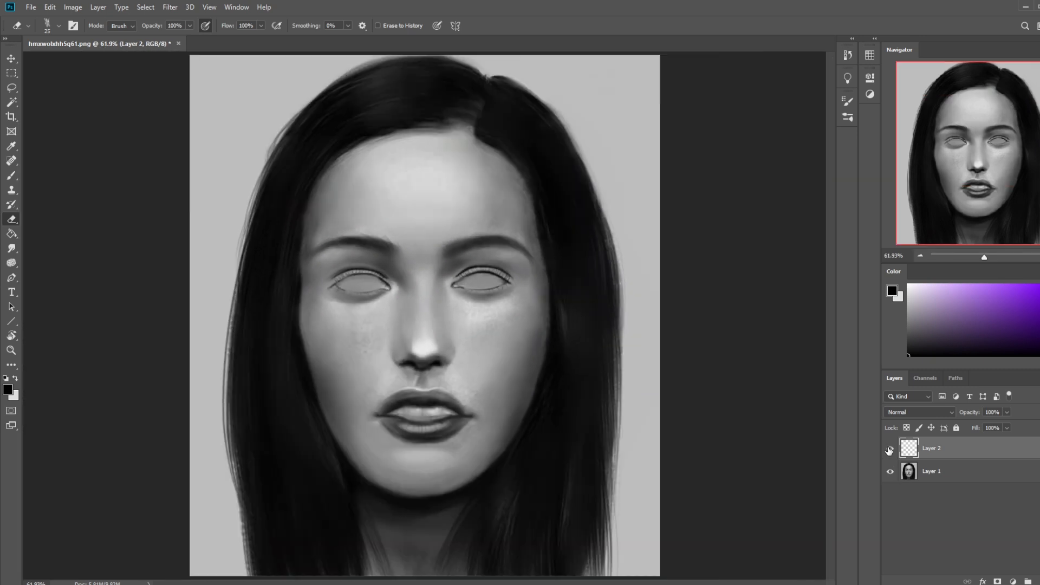
{"action": "left_click", "coordinate": [889, 449]}
{"action": "right_click", "coordinate": [959, 426]}
{"action": "left_click", "coordinate": [844, 447]}
Step: Retouch the upper eyelids near the nose with sampled greys, using a 60 px Normal mode brush at 42% opacity
{"action": "key", "text": "b"}
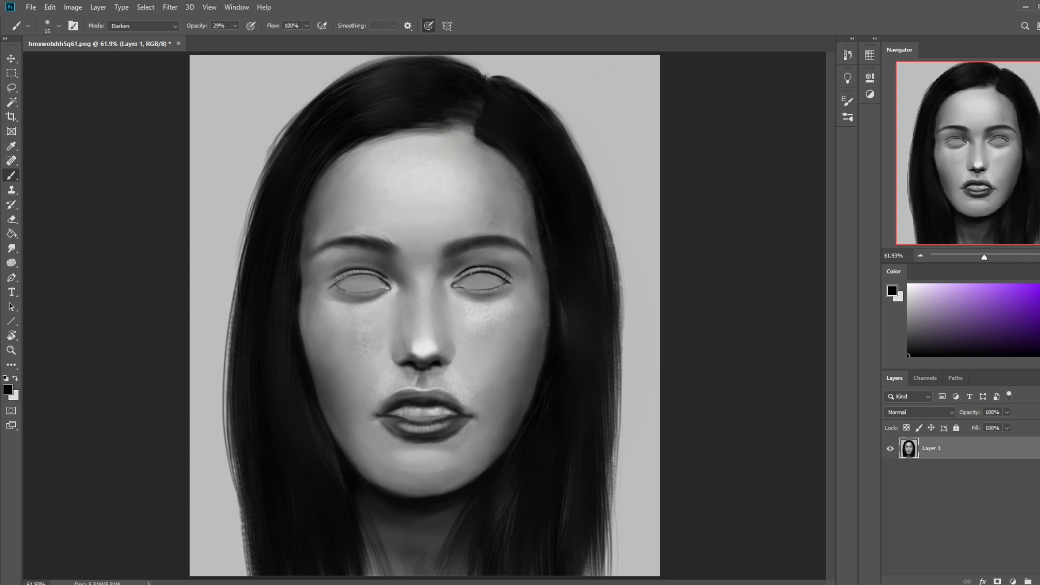
{"action": "left_click", "coordinate": [464, 266], "text": "alt"}
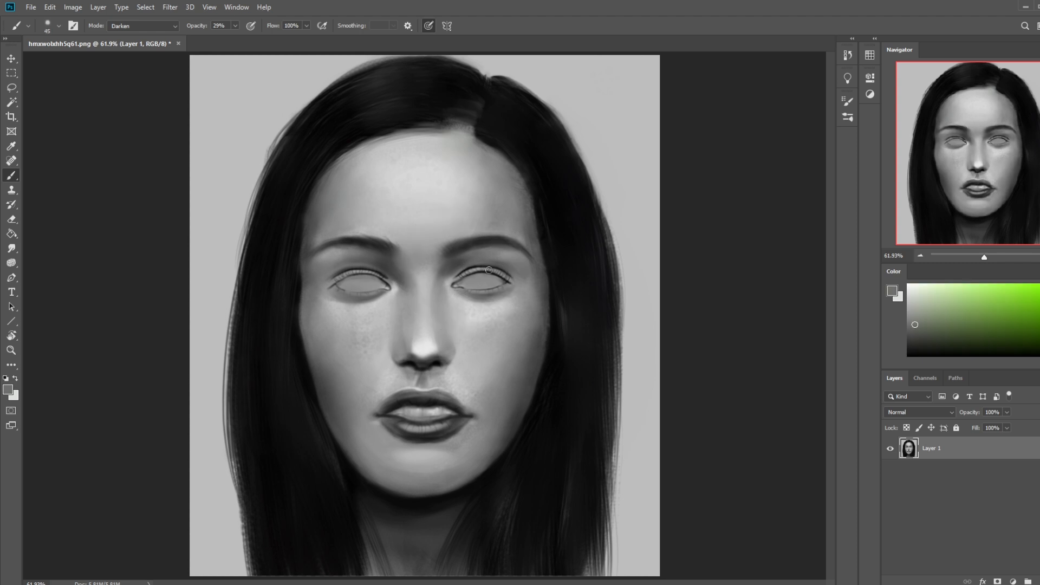
{"action": "key", "text": "bracketright"}
{"action": "left_click", "coordinate": [165, 27]}
{"action": "left_click", "coordinate": [158, 26]}
{"action": "key", "text": "bracketleft"}
{"action": "left_click", "coordinate": [461, 267], "text": "alt"}
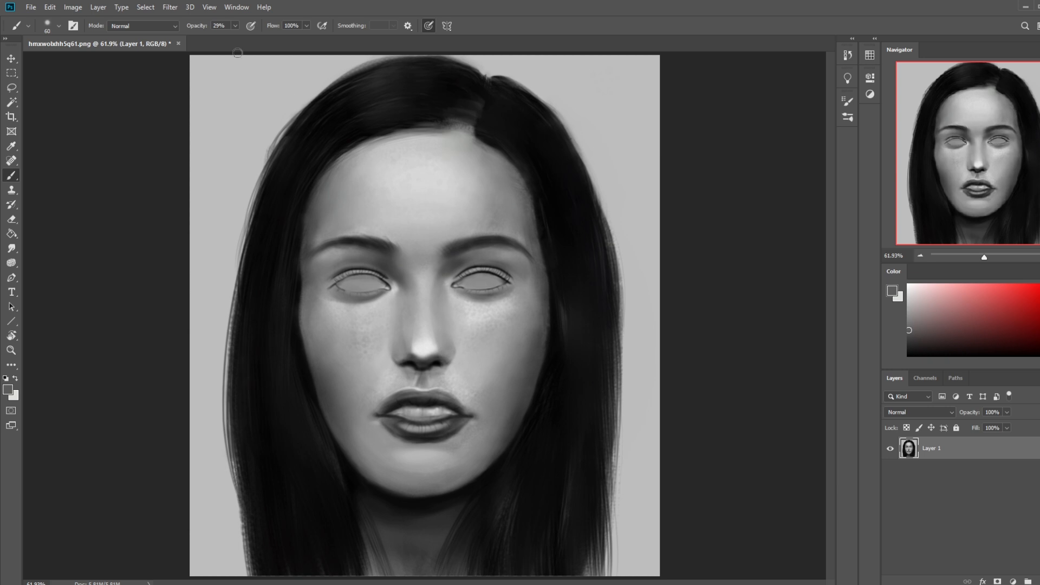
{"action": "left_click_drag", "start_coordinate": [235, 26], "coordinate": [241, 37]}
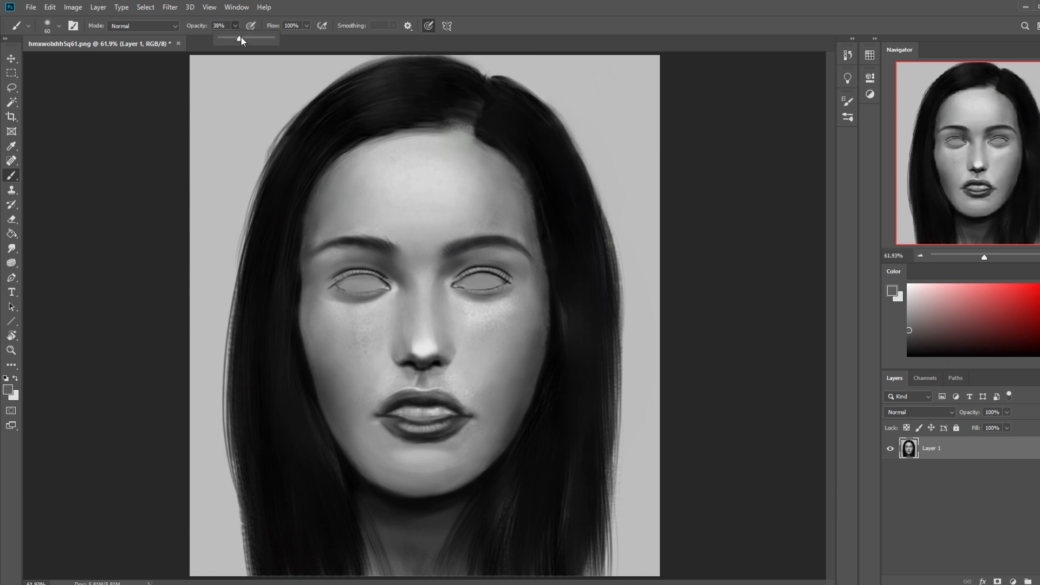
{"action": "left_click", "coordinate": [460, 273], "text": "alt"}
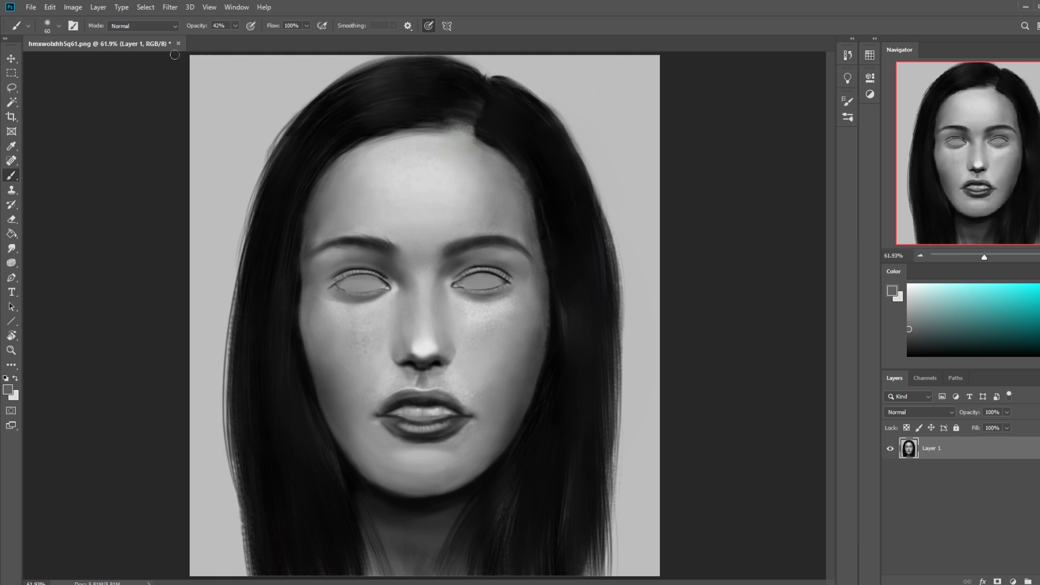
{"action": "left_click", "coordinate": [390, 269], "text": "alt"}
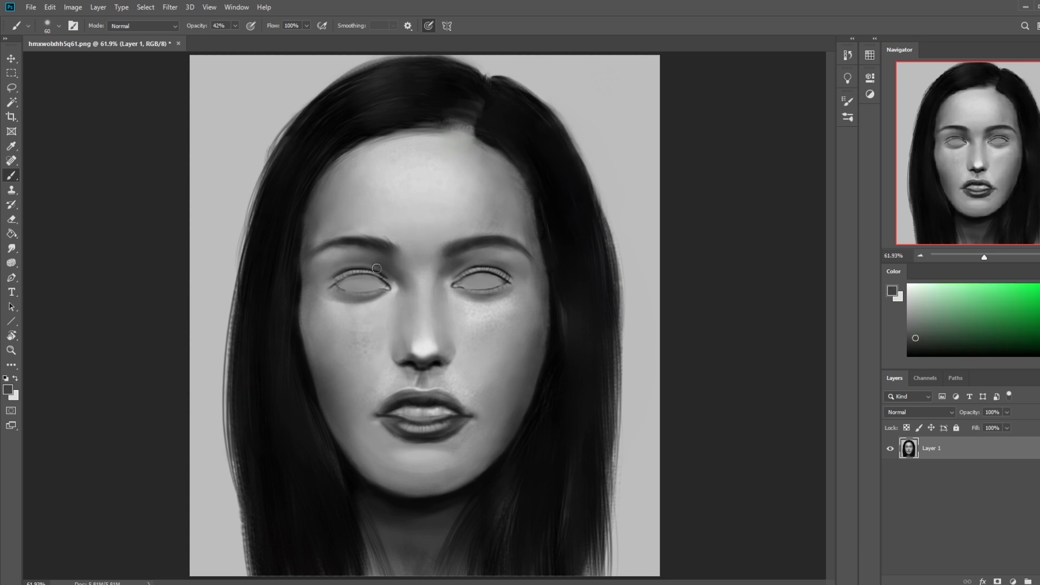
{"action": "left_click", "coordinate": [385, 265], "text": "alt"}
{"action": "left_click", "coordinate": [386, 267], "text": "alt"}
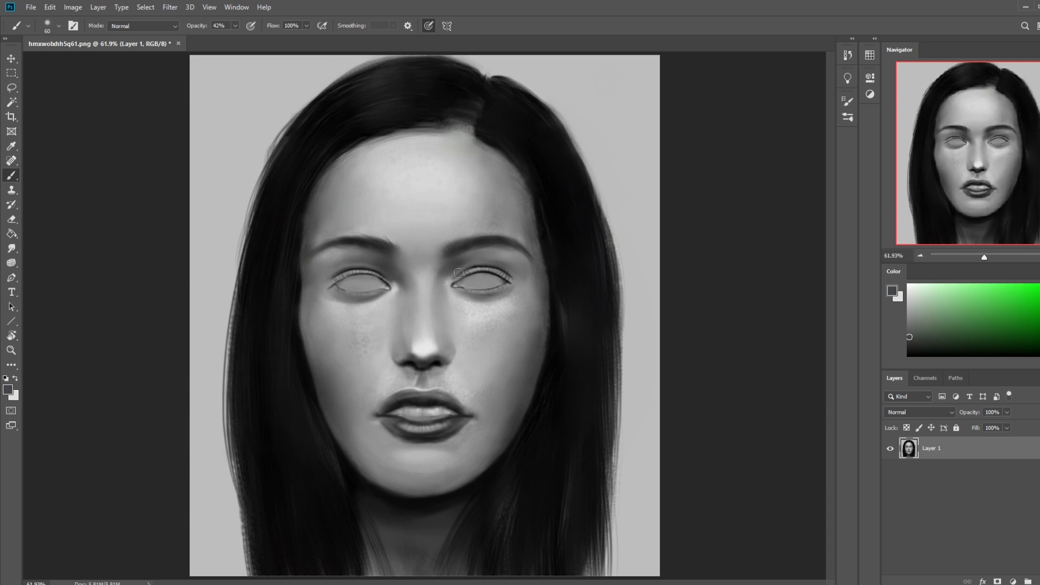
Step: Sample light grey from the forehead and brush soft highlights onto both upper eyelids at 24% opacity
{"action": "left_click", "coordinate": [433, 201], "text": "alt"}
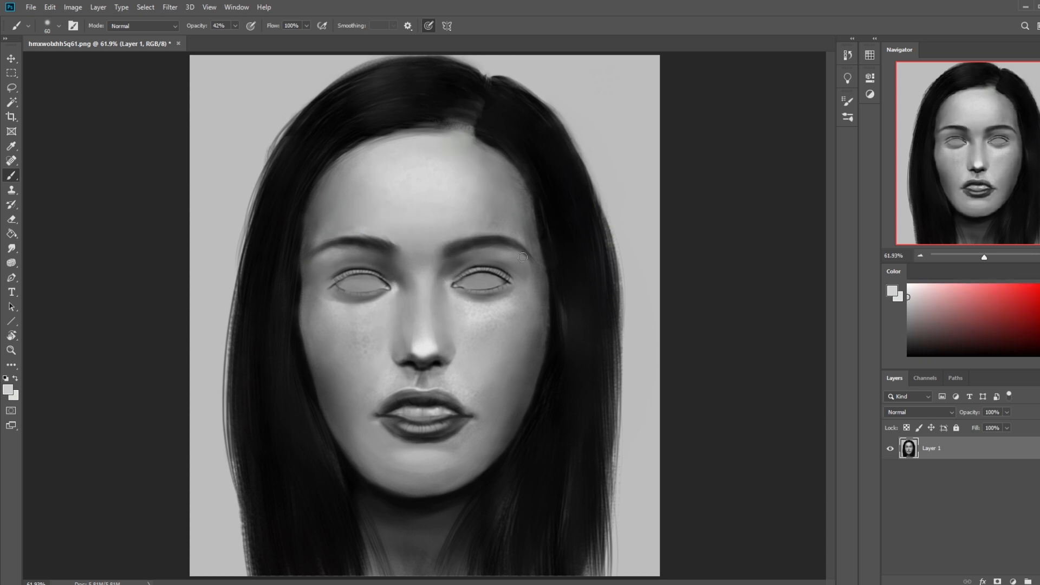
{"action": "left_click", "coordinate": [235, 26]}
{"action": "key", "text": "bracketleft"}
{"action": "left_click_drag", "start_coordinate": [497, 265], "coordinate": [468, 265]}
{"action": "left_click_drag", "start_coordinate": [379, 270], "coordinate": [356, 264]}
{"action": "key", "text": "bracketright"}
{"action": "key", "text": "bracketleft"}
{"action": "key", "text": "bracketleft"}
{"action": "key", "text": "bracketleft"}
Step: Lighten the dark lower lash lines with sampled grey, using a 20 px Lighten mode brush at 54% opacity
{"action": "left_click", "coordinate": [143, 26]}
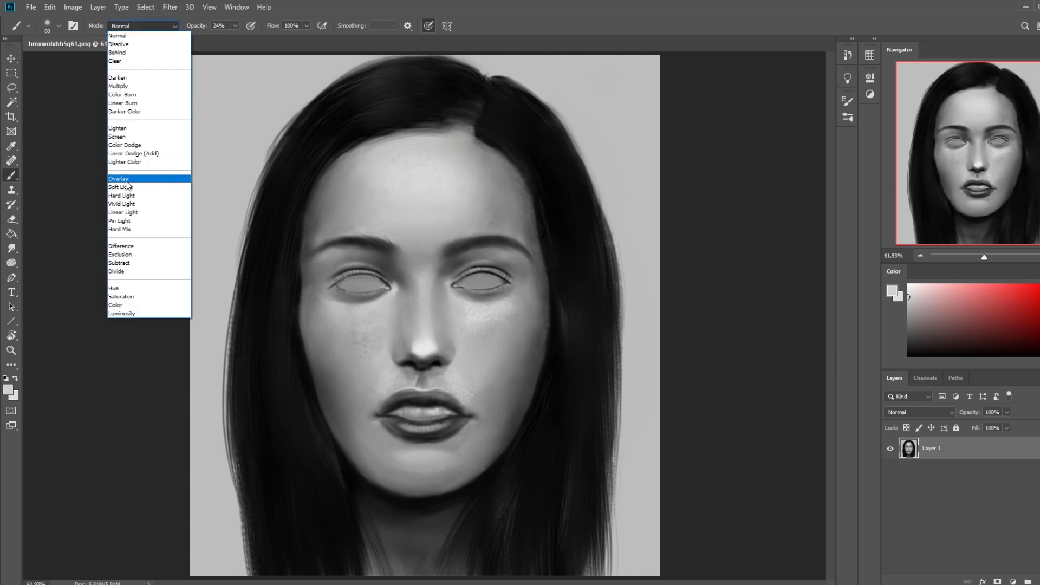
{"action": "left_click", "coordinate": [119, 128]}
{"action": "key", "text": "5"}
{"action": "key", "text": "4"}
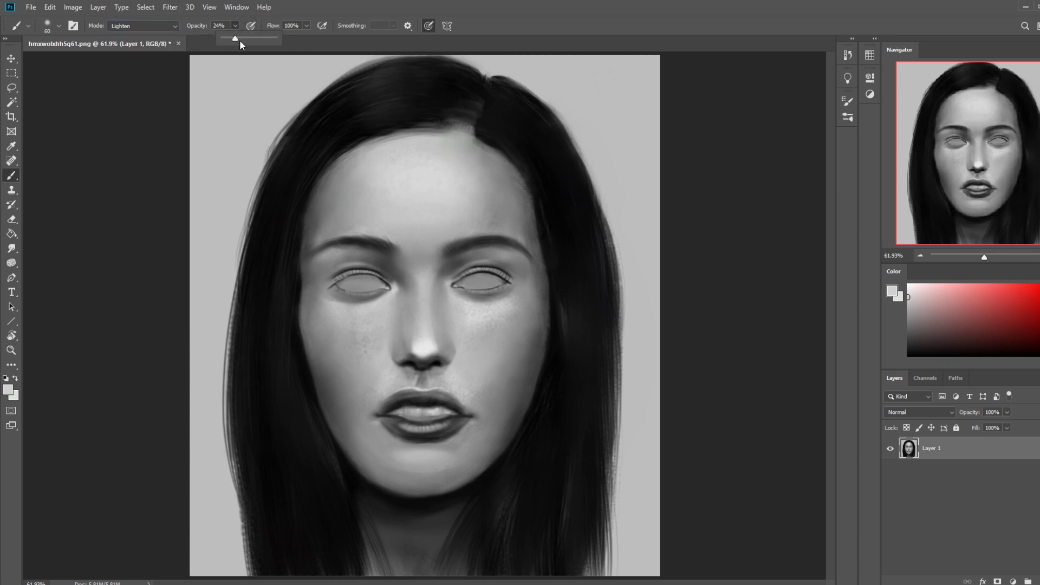
{"action": "key", "text": "bracketleft"}
{"action": "key", "text": "bracketleft"}
{"action": "key", "text": "bracketleft"}
{"action": "key", "text": "bracketleft"}
{"action": "left_click", "coordinate": [504, 287], "text": "alt"}
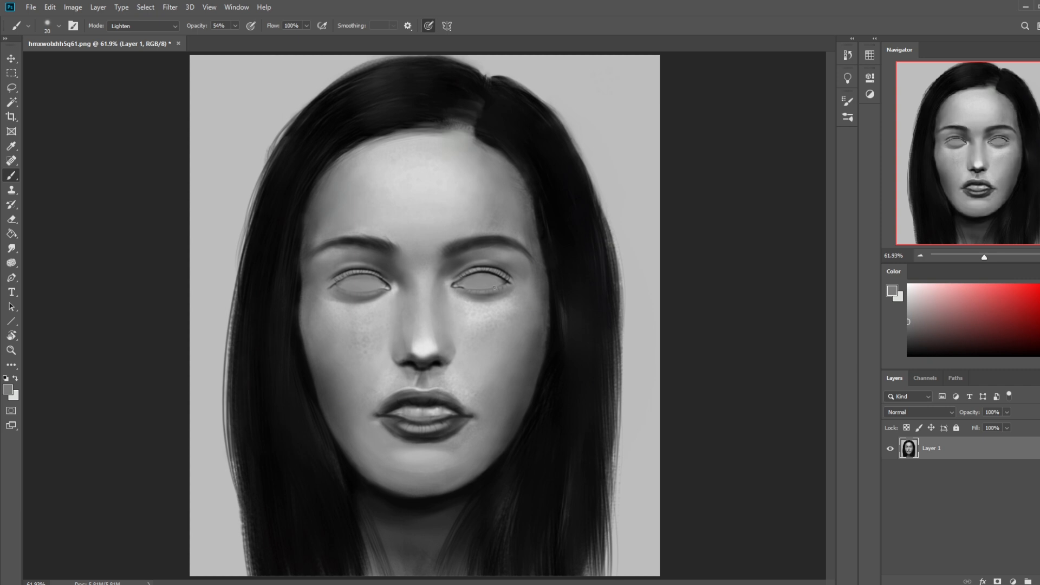
Step: Blend the lower eyelid outlines with the 15 px Smudge tool and inspect the eyes up close
{"action": "left_click", "coordinate": [12, 248]}
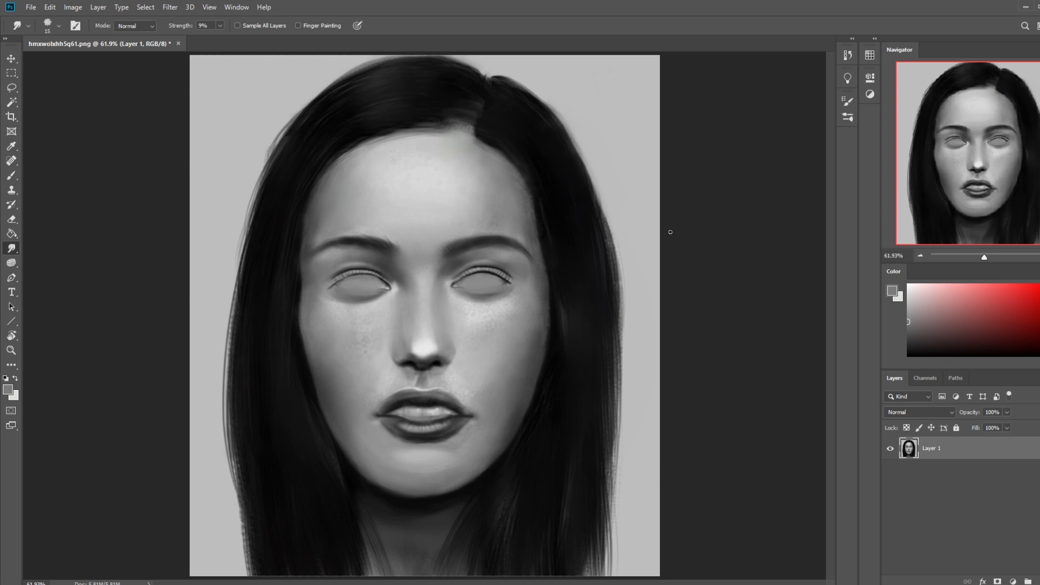
{"action": "key", "text": "ctrl+minus"}
{"action": "key", "text": "ctrl+minus"}
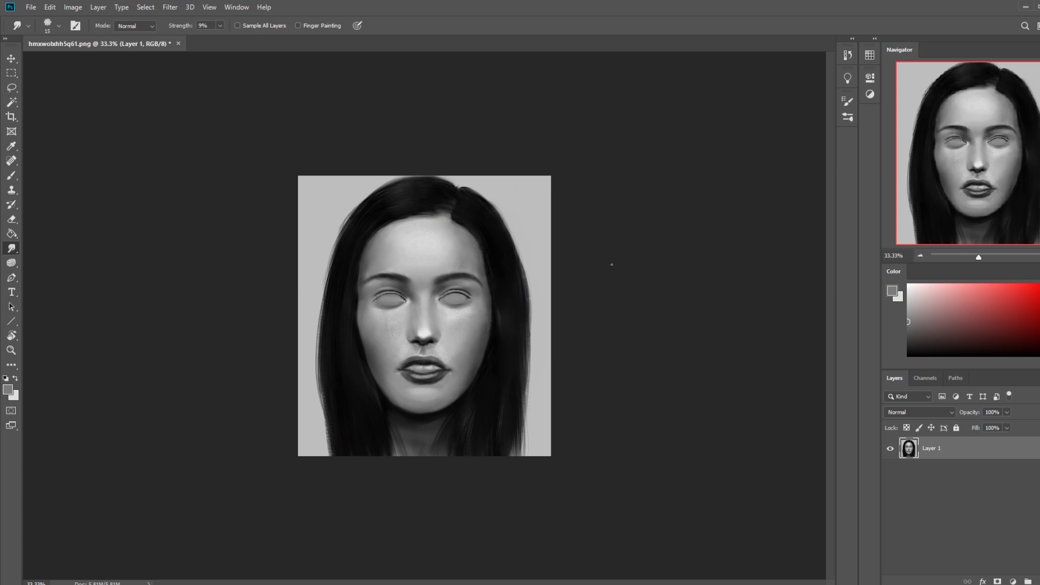
{"action": "key", "text": "z"}
{"action": "left_click_drag", "start_coordinate": [319, 242], "coordinate": [414, 274]}
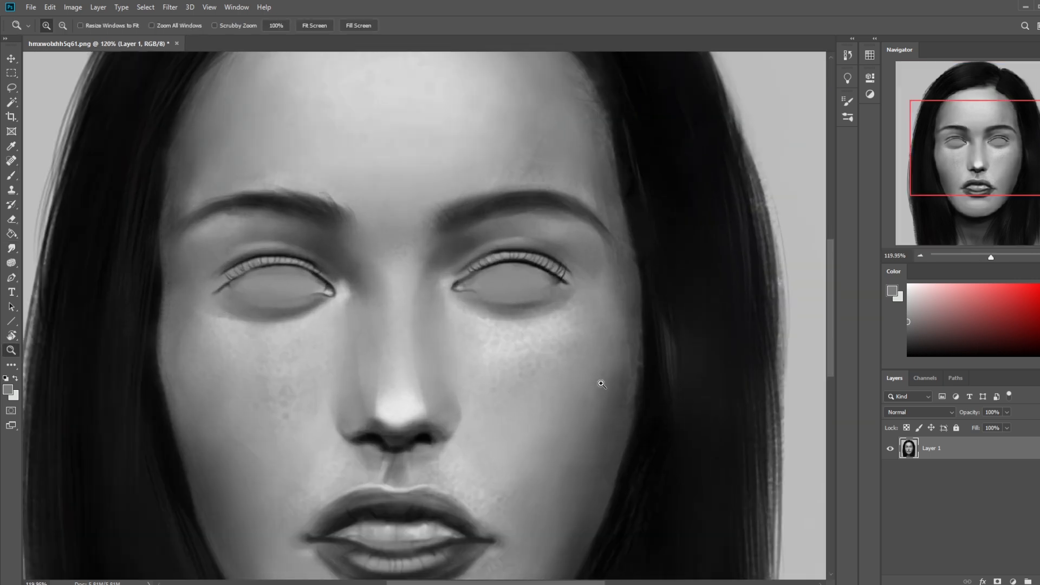
Step: Add a new layer above the portrait and set the brush to light grey in Normal mode at 22% opacity
{"action": "key", "text": "ctrl+minus"}
{"action": "key", "text": "ctrl+minus"}
{"action": "left_click", "coordinate": [1039, 581]}
{"action": "key", "text": "b"}
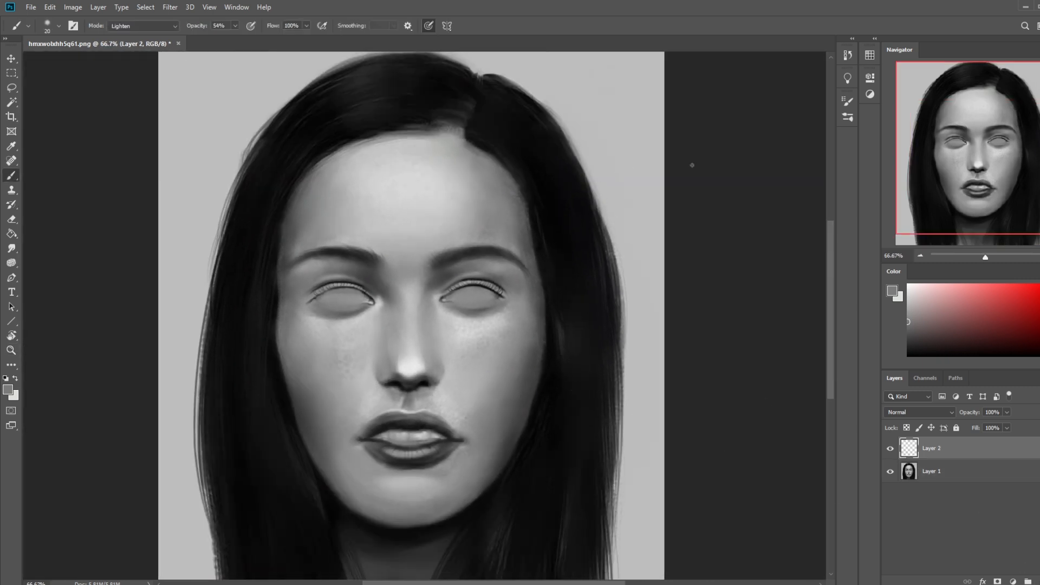
{"action": "left_click", "coordinate": [908, 293]}
{"action": "key", "text": "bracketright"}
{"action": "key", "text": "bracketright"}
{"action": "key", "text": "bracketright"}
{"action": "key", "text": "bracketright"}
{"action": "key", "text": "bracketright"}
{"action": "key", "text": "bracketright"}
{"action": "key", "text": "bracketright"}
{"action": "key", "text": "bracketright"}
{"action": "key", "text": "bracketright"}
{"action": "key", "text": "bracketright"}
{"action": "key", "text": "bracketright"}
{"action": "key", "text": "bracketright"}
{"action": "key", "text": "bracketright"}
{"action": "left_click", "coordinate": [142, 28]}
{"action": "left_click", "coordinate": [126, 36]}
Step: Paint pale highlights over the upper lids and lashes of both eyes on the new layer
{"action": "key", "text": "bracketleft"}
{"action": "key", "text": "bracketleft"}
{"action": "key", "text": "bracketleft"}
{"action": "mouse_move", "coordinate": [496, 291]}
{"action": "left_mouse_down"}
{"action": "mouse_move", "coordinate": [444, 294]}
{"action": "mouse_move", "coordinate": [498, 290]}
{"action": "mouse_move", "coordinate": [446, 299]}
{"action": "left_mouse_up"}
{"action": "key", "text": "bracketright"}
{"action": "key", "text": "bracketright"}
{"action": "key", "text": "bracketleft"}
{"action": "key", "text": "bracketleft"}
{"action": "key", "text": "bracketleft"}
{"action": "key", "text": "bracketleft"}
{"action": "left_click_drag", "start_coordinate": [373, 287], "coordinate": [314, 297]}
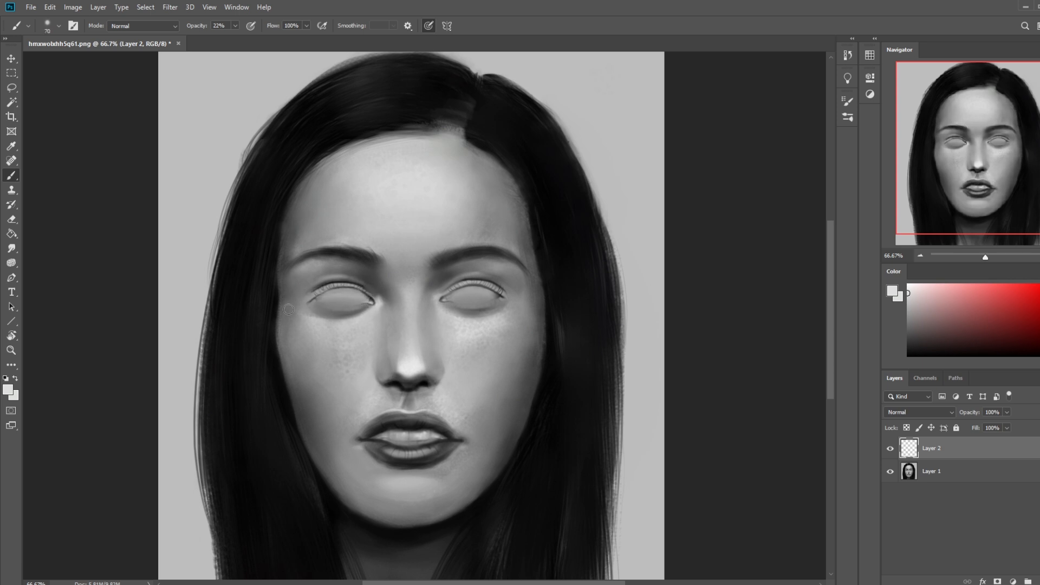
Step: Erase the excess highlight along both upper lash lines with the 25 px Eraser
{"action": "key", "text": "e"}
{"action": "mouse_move", "coordinate": [464, 280]}
{"action": "left_mouse_down"}
{"action": "mouse_move", "coordinate": [443, 291]}
{"action": "mouse_move", "coordinate": [488, 277]}
{"action": "mouse_move", "coordinate": [471, 283]}
{"action": "mouse_move", "coordinate": [494, 286]}
{"action": "mouse_move", "coordinate": [487, 279]}
{"action": "mouse_move", "coordinate": [505, 294]}
{"action": "left_mouse_up"}
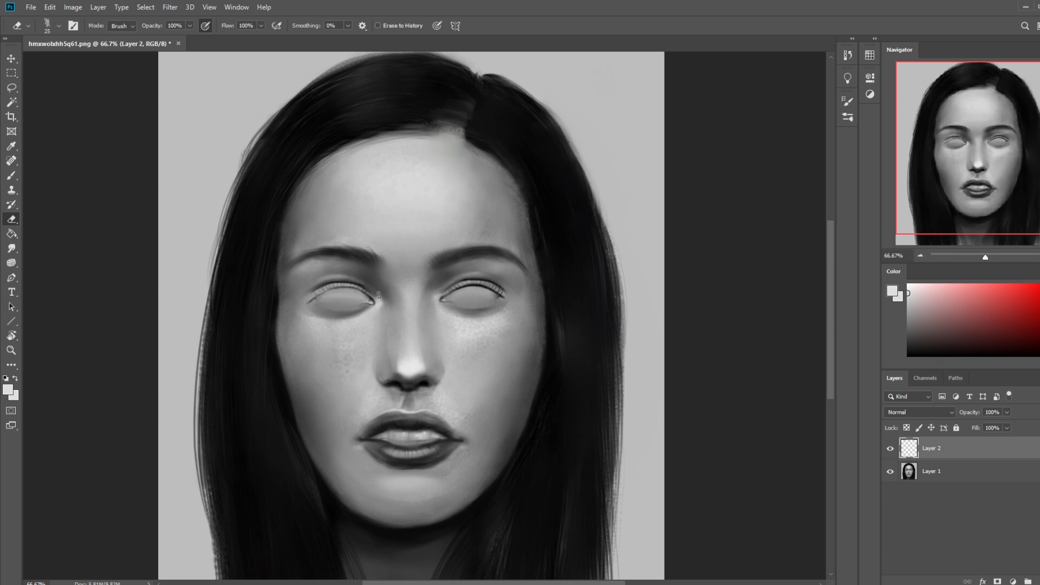
{"action": "left_click_drag", "start_coordinate": [355, 286], "coordinate": [311, 299]}
Step: Compare the portrait with and without the eyelid highlights layer, and merge that layer down into Layer 1
{"action": "key", "text": "ctrl+minus"}
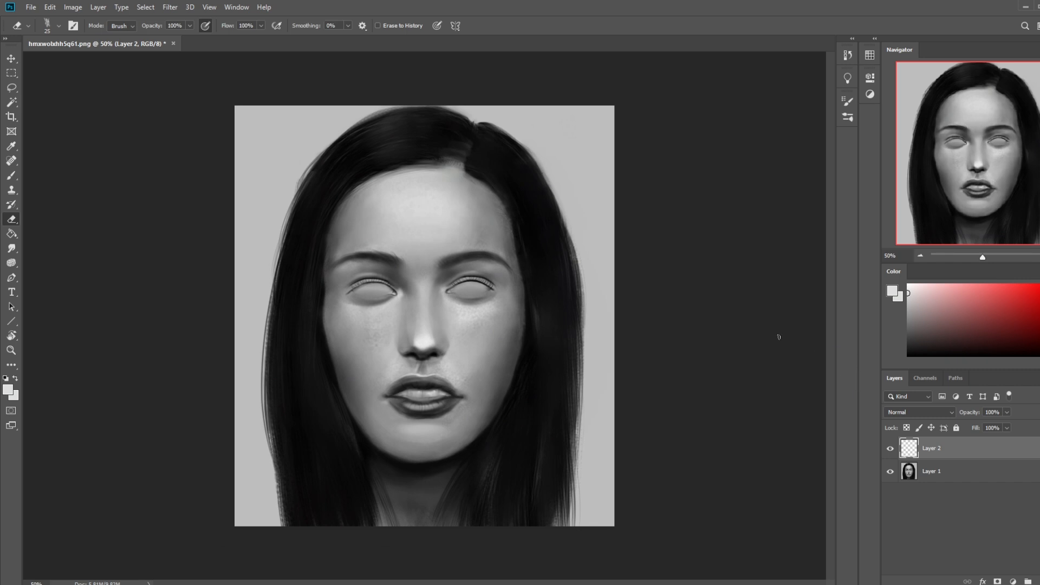
{"action": "left_click", "coordinate": [890, 448]}
{"action": "left_click", "coordinate": [890, 449]}
{"action": "left_click", "coordinate": [890, 449]}
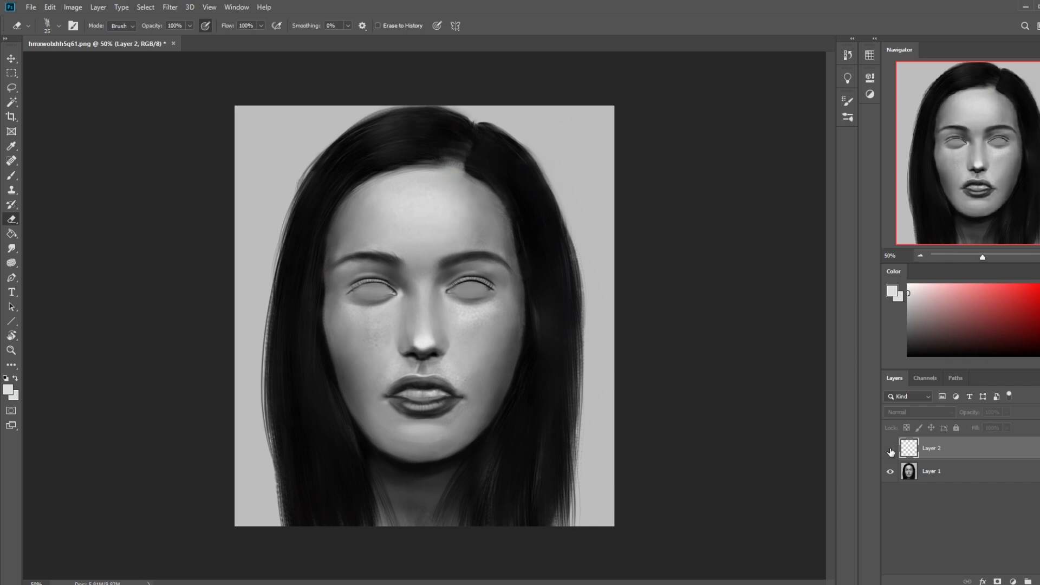
{"action": "right_click", "coordinate": [954, 449]}
{"action": "left_click", "coordinate": [831, 446]}
Step: Set the brush colour to white and its size to 20 px
{"action": "key", "text": "b"}
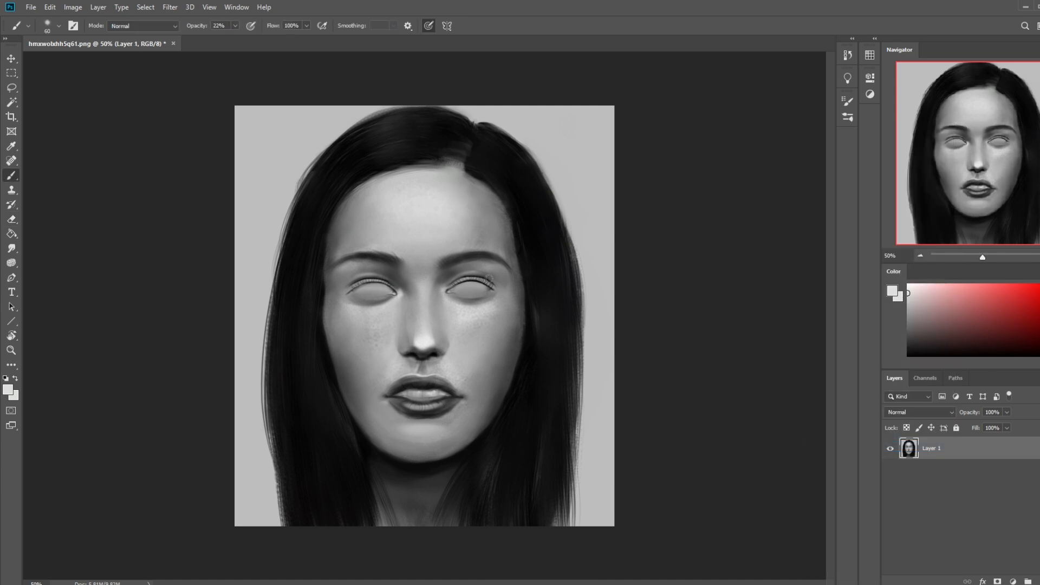
{"action": "left_click", "coordinate": [908, 284]}
{"action": "key", "text": "bracketright"}
{"action": "key", "text": "bracketright"}
{"action": "key", "text": "bracketright"}
{"action": "key", "text": "bracketright"}
{"action": "key", "text": "bracketright"}
{"action": "key", "text": "bracketright"}
{"action": "key", "text": "bracketright"}
{"action": "key", "text": "bracketleft"}
{"action": "key", "text": "bracketleft"}
{"action": "key", "text": "bracketleft"}
Step: Paint thin white rims along the lower eyelids of both eyes, undoing the strokes that miss
{"action": "key", "text": "ctrl+plus"}
{"action": "key", "text": "ctrl+plus"}
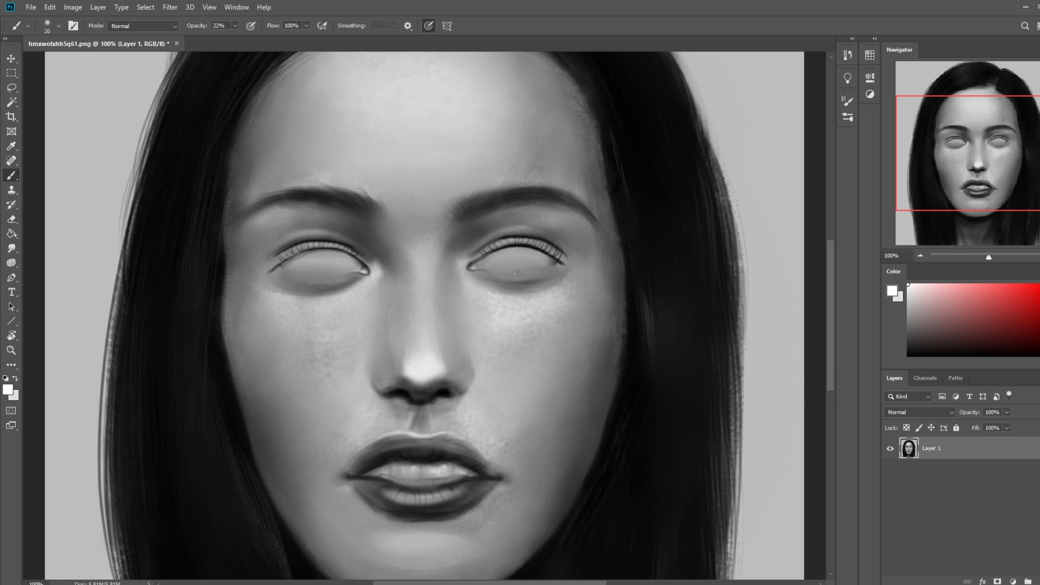
{"action": "left_click_drag", "start_coordinate": [547, 266], "coordinate": [481, 267]}
{"action": "key", "text": "ctrl+z"}
{"action": "key", "text": "ctrl+z"}
{"action": "left_click_drag", "start_coordinate": [353, 274], "coordinate": [303, 276]}
{"action": "key", "text": "ctrl+z"}
Step: Soften the white lower eyelid rims with the 15 px Smudge tool
{"action": "left_click", "coordinate": [11, 249]}
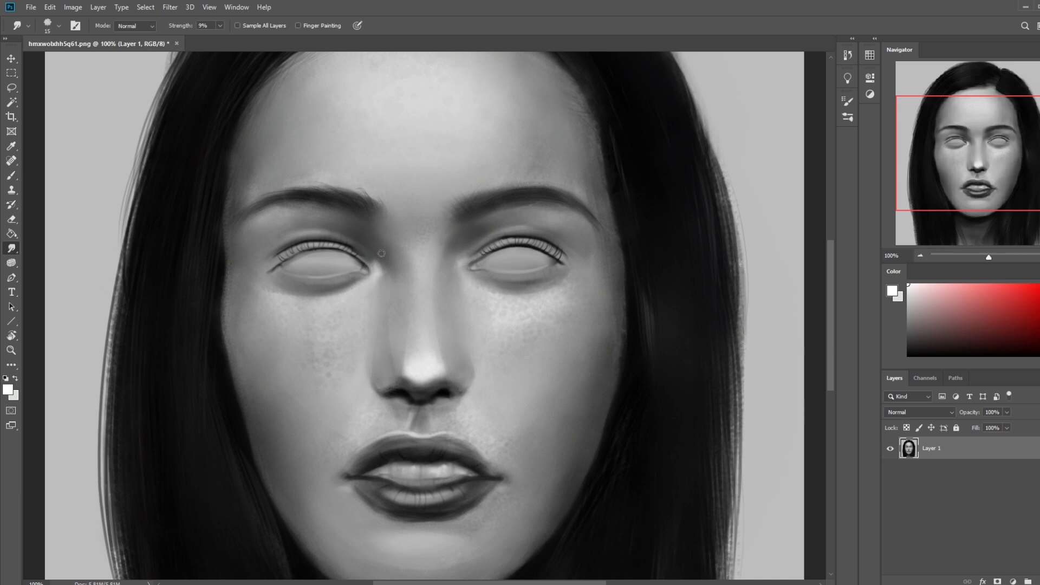
{"action": "key", "text": "ctrl+minus"}
{"action": "key", "text": "ctrl+minus"}
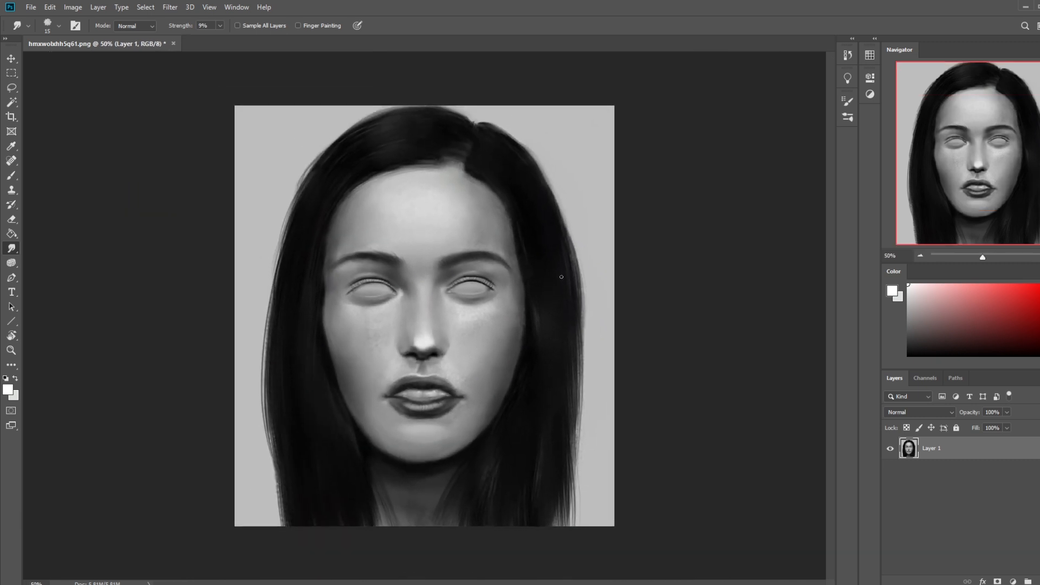
Step: Switch the brush colour to black and darken the outer corner of the right-hand eye's upper lid with a 50 px brush
{"action": "key", "text": "b"}
{"action": "right_click", "coordinate": [465, 242]}
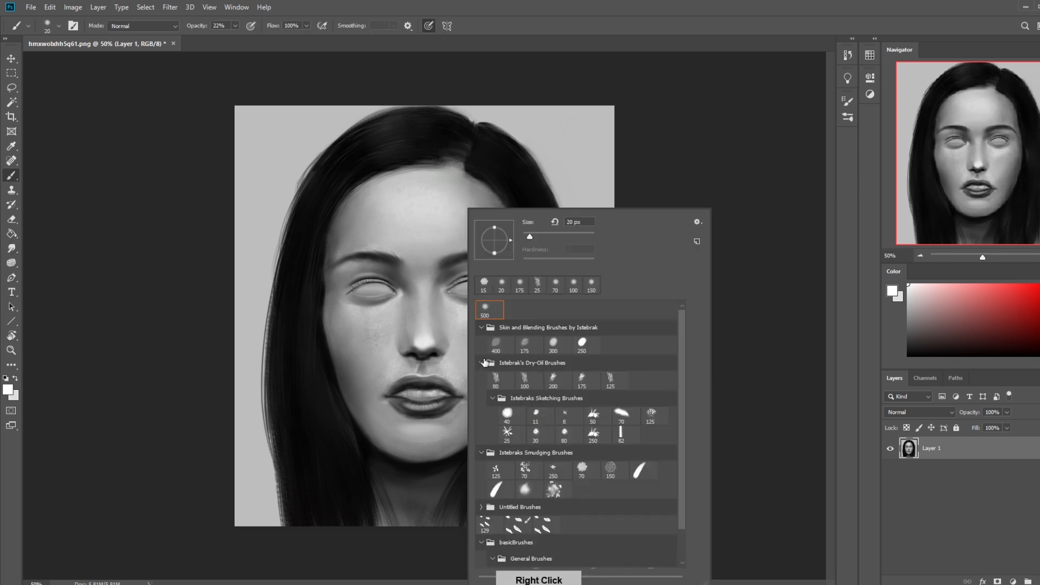
{"action": "left_click_drag", "start_coordinate": [912, 335], "coordinate": [870, 375]}
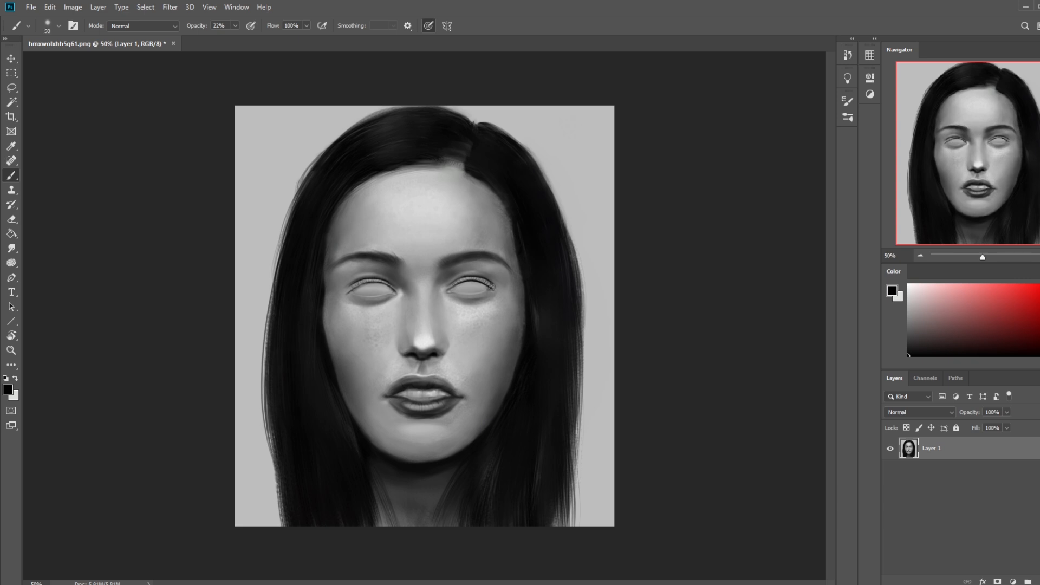
{"action": "mouse_move", "coordinate": [490, 287]}
{"action": "left_mouse_down"}
{"action": "mouse_move", "coordinate": [460, 281]}
{"action": "mouse_move", "coordinate": [490, 285]}
{"action": "left_mouse_up"}
{"action": "key", "text": "bracketleft"}
{"action": "key", "text": "bracketright"}
{"action": "key", "text": "bracketright"}
{"action": "key", "text": "bracketright"}
{"action": "key", "text": "bracketright"}
Step: Raise the Smudge tool's strength and blend the outer corner of the left-hand eye
{"action": "left_click", "coordinate": [11, 262]}
{"action": "left_click", "coordinate": [11, 248]}
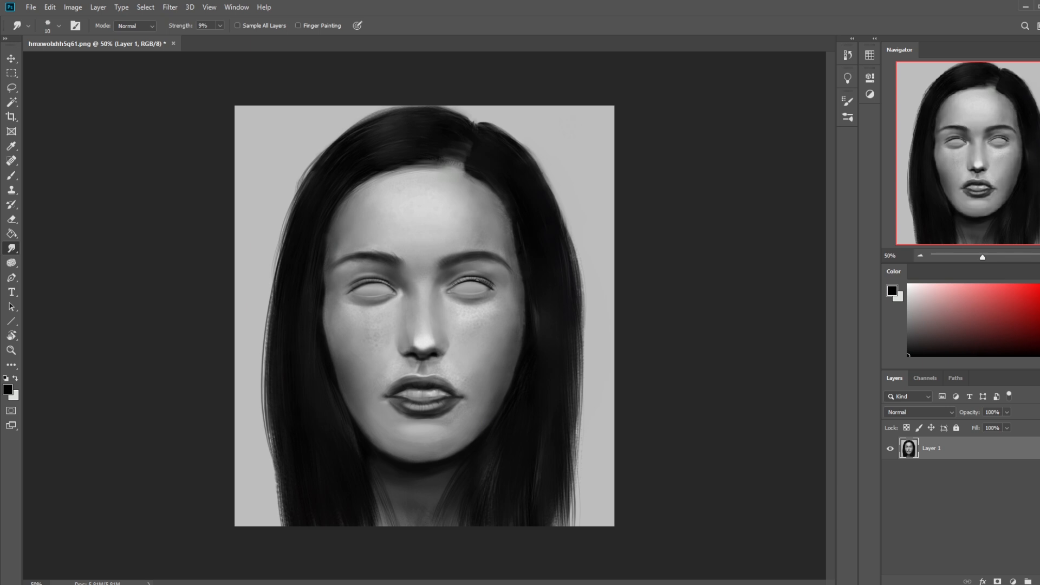
{"action": "left_click", "coordinate": [219, 26]}
{"action": "left_click_drag", "start_coordinate": [220, 38], "coordinate": [226, 38]}
{"action": "left_click", "coordinate": [349, 293]}
{"action": "key", "text": "b"}
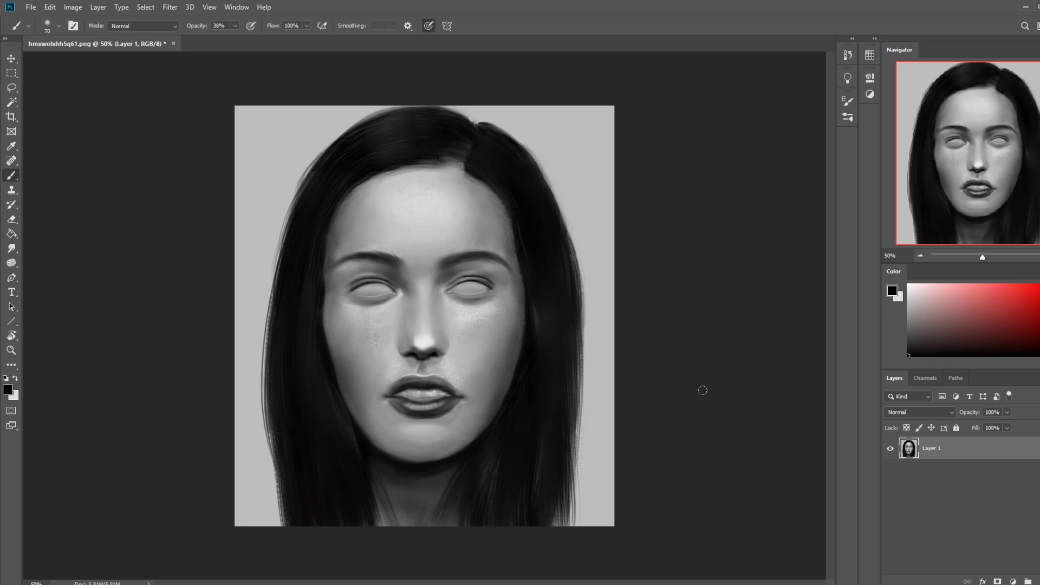
{"action": "key", "text": "bracketright"}
{"action": "key", "text": "bracketright"}
{"action": "key", "text": "bracketleft"}
{"action": "key", "text": "bracketleft"}
Step: Reset the brush colours to default black and white, and set the brush to 20 px at 83% opacity
{"action": "key", "text": "bracketleft"}
{"action": "key", "text": "ctrl"}
{"action": "key", "text": "ctrl"}
{"action": "left_click", "coordinate": [422, 204], "text": "alt"}
{"action": "key", "text": "ctrl+z"}
{"action": "left_click", "coordinate": [795, 291], "text": "alt"}
{"action": "key", "text": "bracketleft"}
{"action": "key", "text": "bracketleft"}
{"action": "key", "text": "d"}
{"action": "left_click_drag", "start_coordinate": [235, 26], "coordinate": [262, 42]}
{"action": "key", "text": "bracketleft"}
Step: Check the brush presets, keep the current brush tip and enlarge it to 400 px
{"action": "right_click", "coordinate": [437, 333]}
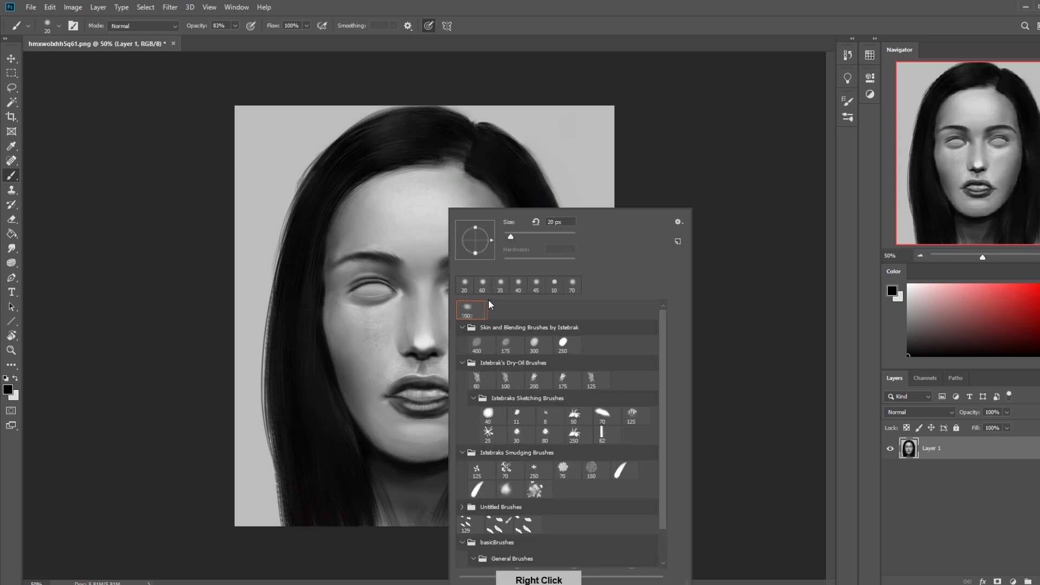
{"action": "left_click", "coordinate": [742, 172]}
{"action": "key", "text": "bracketright"}
{"action": "key", "text": "bracketright"}
{"action": "key", "text": "bracketright"}
{"action": "key", "text": "bracketright"}
{"action": "key", "text": "bracketright"}
{"action": "key", "text": "bracketright"}
{"action": "key", "text": "bracketright"}
{"action": "key", "text": "bracketright"}
{"action": "key", "text": "bracketright"}
{"action": "key", "text": "bracketright"}
{"action": "key", "text": "bracketright"}
{"action": "key", "text": "bracketright"}
{"action": "key", "text": "bracketright"}
{"action": "key", "text": "bracketright"}
{"action": "key", "text": "bracketright"}
{"action": "key", "text": "bracketright"}
{"action": "key", "text": "bracketright"}
{"action": "key", "text": "bracketright"}
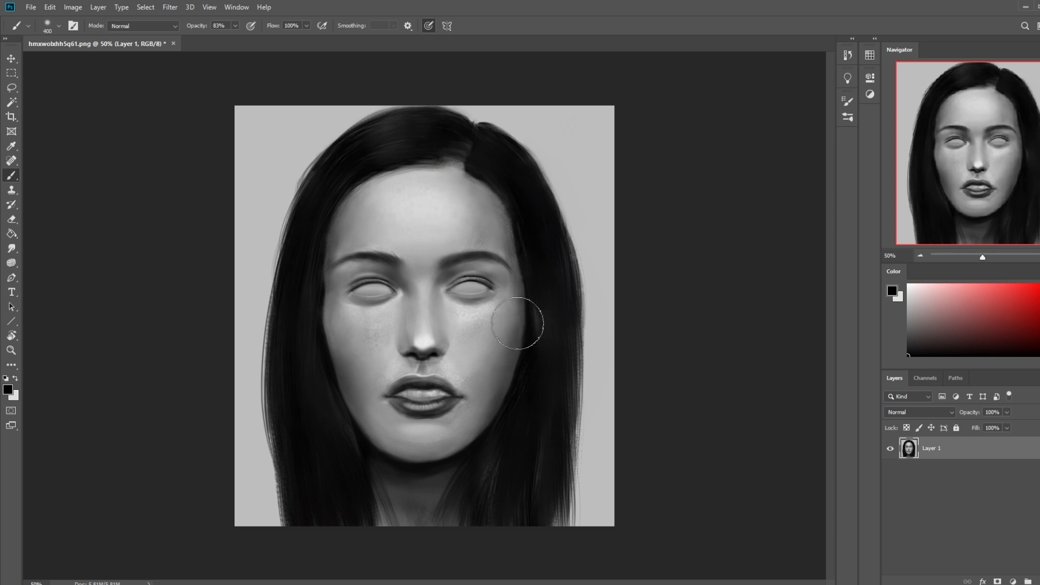
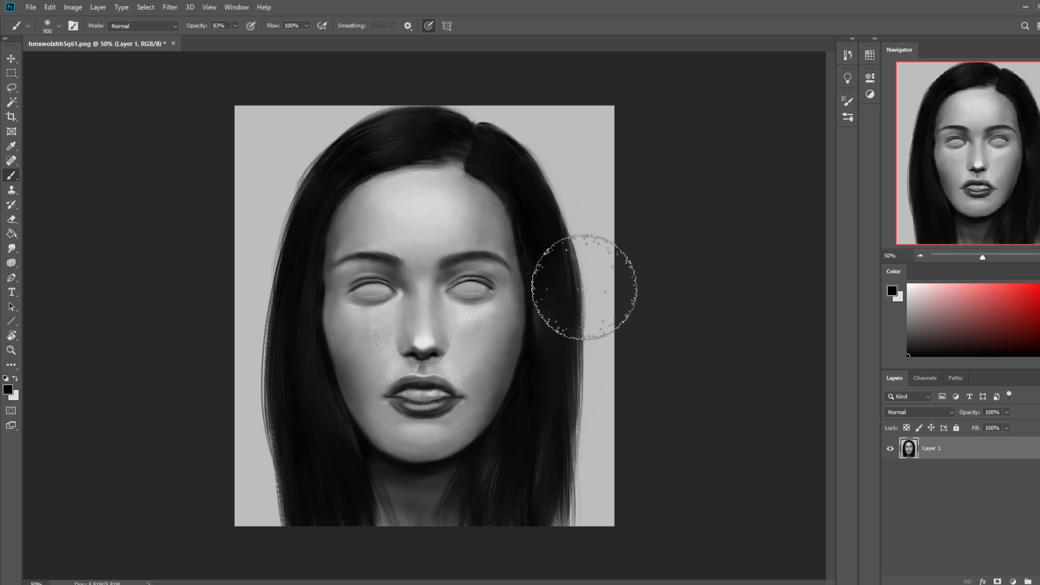
Step: Set the brush colour to white and choose the 80 px brush from Istebrak's Dry-Oil Brushes
{"action": "left_click_drag", "start_coordinate": [957, 291], "coordinate": [805, 254]}
{"action": "key", "text": "bracketleft"}
{"action": "key", "text": "bracketleft"}
{"action": "key", "text": "bracketleft"}
{"action": "key", "text": "bracketleft"}
{"action": "key", "text": "bracketleft"}
{"action": "key", "text": "bracketleft"}
{"action": "key", "text": "bracketleft"}
{"action": "key", "text": "bracketleft"}
{"action": "key", "text": "bracketleft"}
{"action": "key", "text": "bracketleft"}
{"action": "key", "text": "bracketleft"}
{"action": "key", "text": "bracketleft"}
{"action": "key", "text": "bracketleft"}
{"action": "key", "text": "bracketleft"}
{"action": "key", "text": "bracketleft"}
{"action": "key", "text": "bracketleft"}
{"action": "key", "text": "bracketleft"}
{"action": "key", "text": "bracketleft"}
{"action": "key", "text": "bracketleft"}
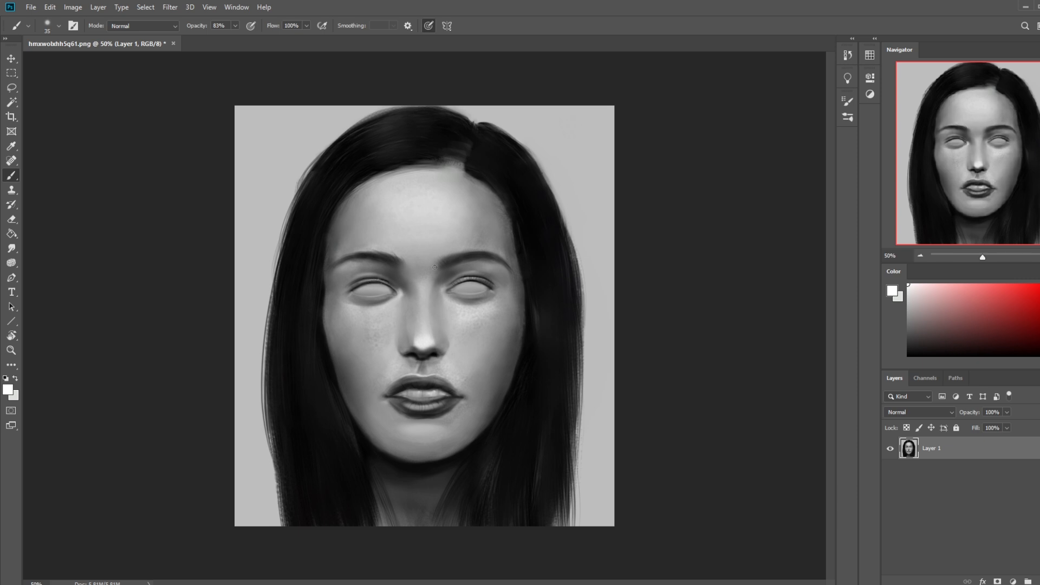
{"action": "right_click", "coordinate": [509, 293]}
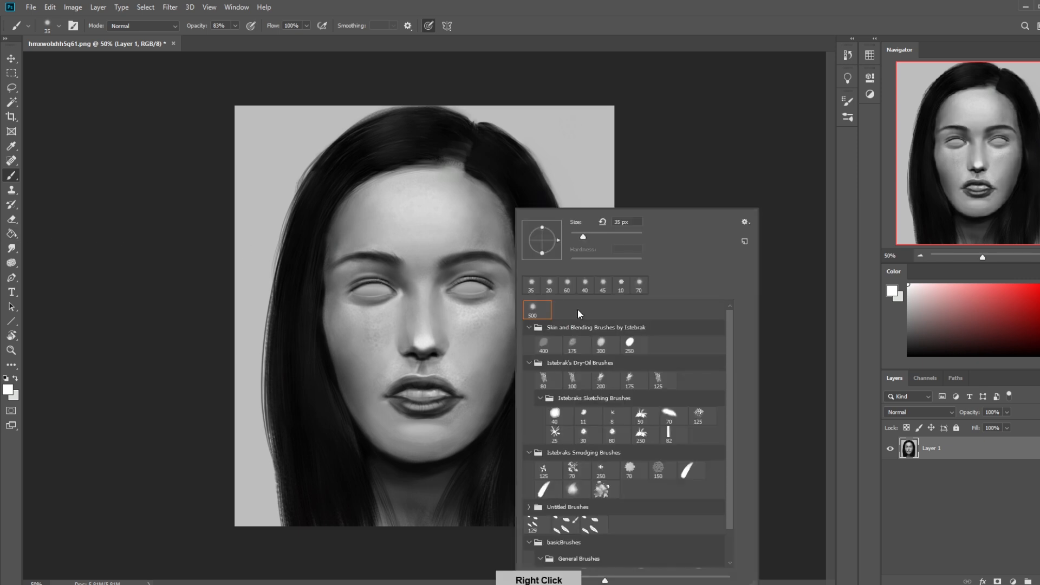
{"action": "left_click", "coordinate": [548, 374]}
{"action": "left_click", "coordinate": [638, 158]}
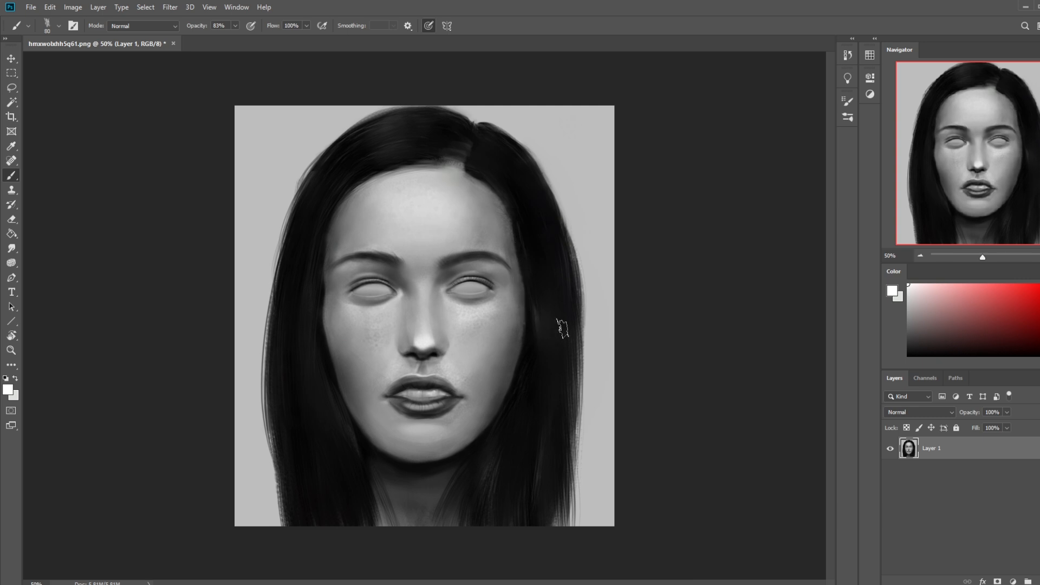
Step: Sample a grey skin tone and paint around the left-hand temple and outer brow with a 35 px brush at 80% opacity
{"action": "key", "text": "ctrl+minus"}
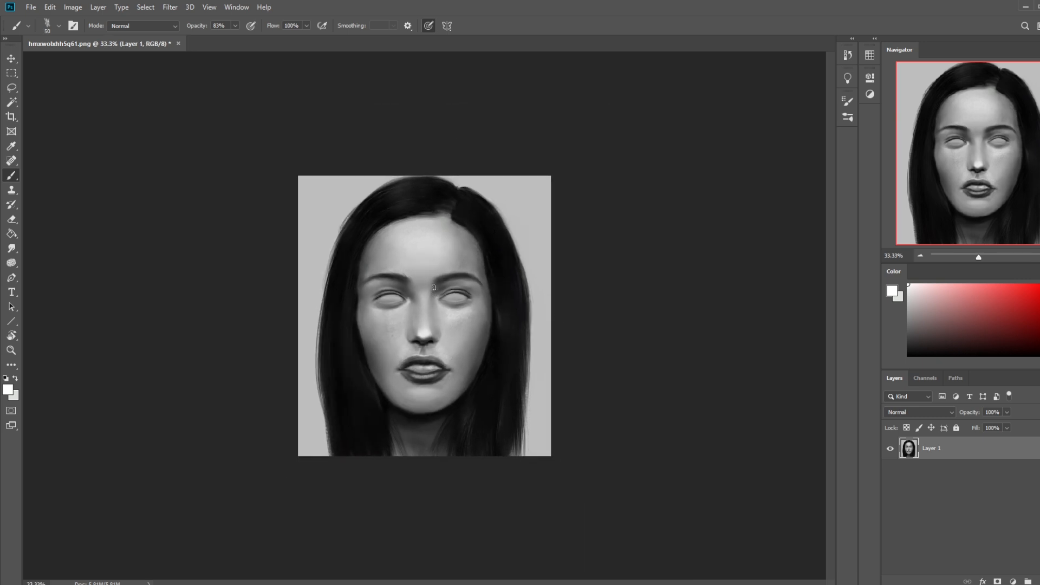
{"action": "left_click", "coordinate": [379, 291], "text": "alt"}
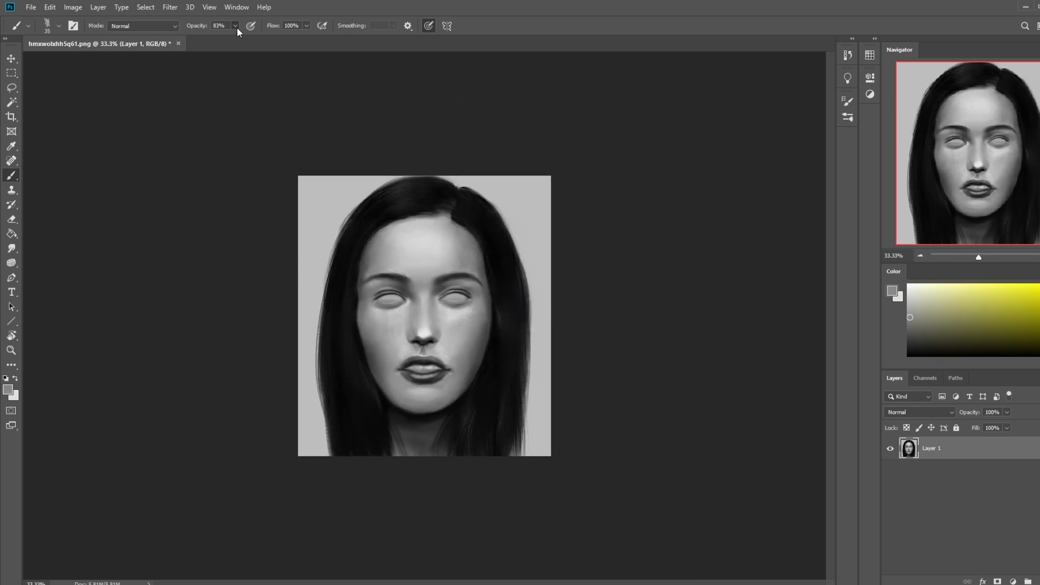
{"action": "left_click", "coordinate": [236, 27]}
{"action": "left_click", "coordinate": [235, 39]}
{"action": "left_click", "coordinate": [375, 270], "text": "alt"}
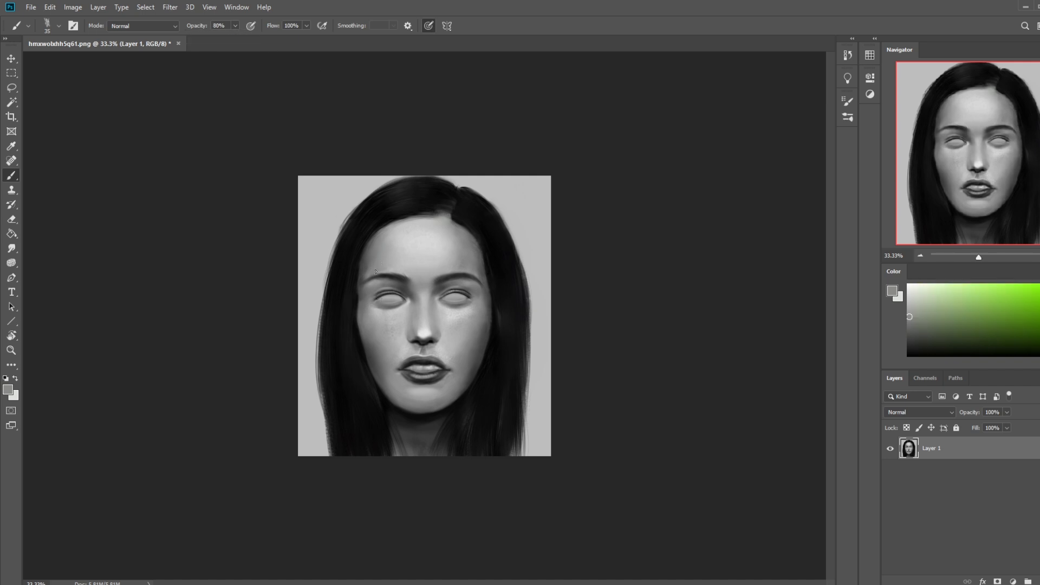
{"action": "left_click", "coordinate": [374, 301], "text": "alt"}
{"action": "left_click_drag", "start_coordinate": [368, 262], "coordinate": [362, 283]}
Step: Sample neighbouring skin greys and touch up the right-hand temple and the outer end of that eyebrow
{"action": "left_click", "coordinate": [478, 266], "text": "alt"}
{"action": "left_click", "coordinate": [477, 284], "text": "alt"}
{"action": "left_click", "coordinate": [469, 286], "text": "alt"}
{"action": "left_click", "coordinate": [445, 263], "text": "alt"}
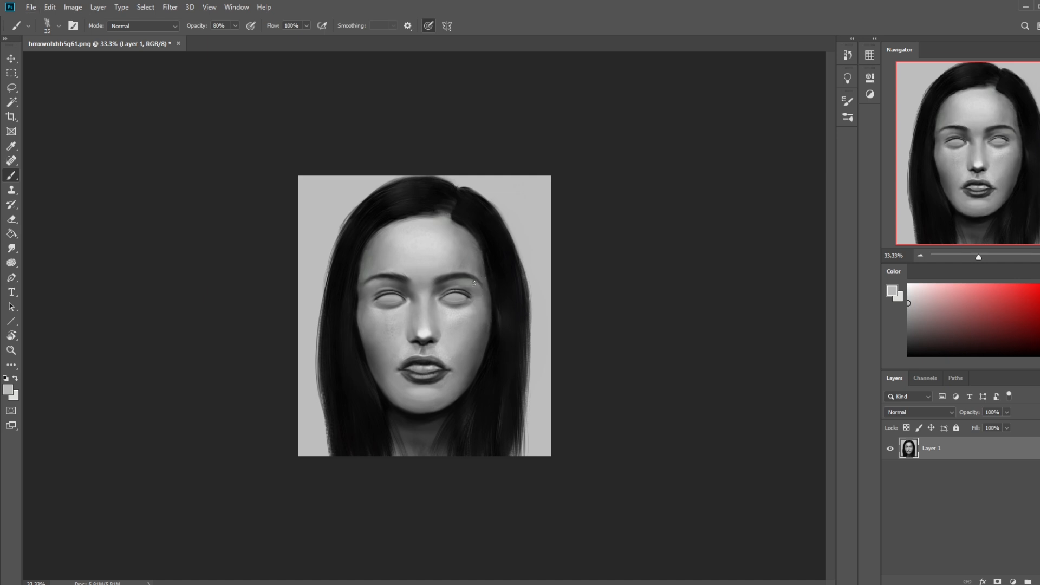
{"action": "left_click", "coordinate": [481, 282], "text": "alt"}
{"action": "left_click", "coordinate": [485, 294], "text": "alt"}
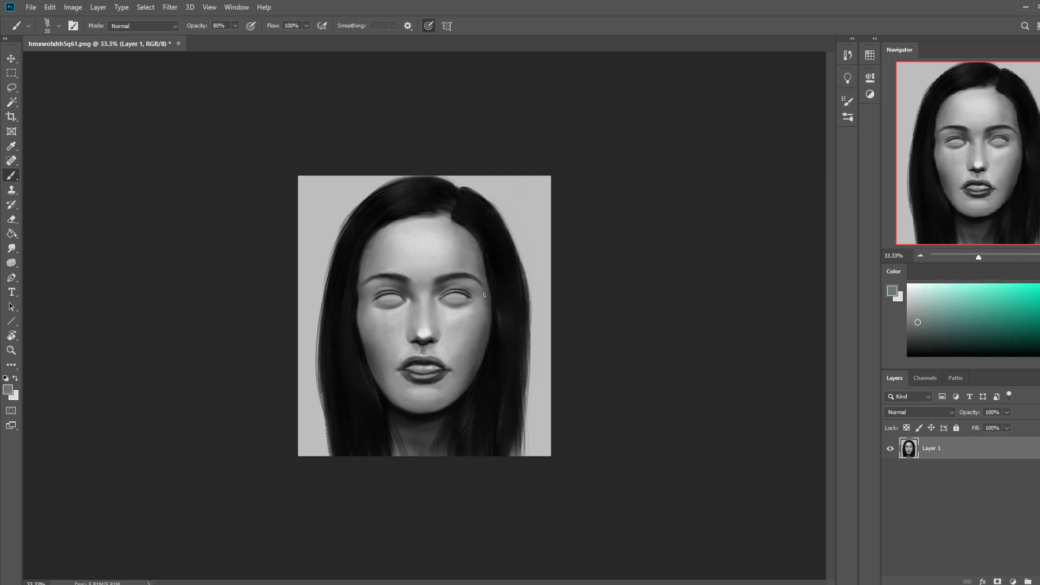
{"action": "left_click", "coordinate": [374, 282], "text": "alt"}
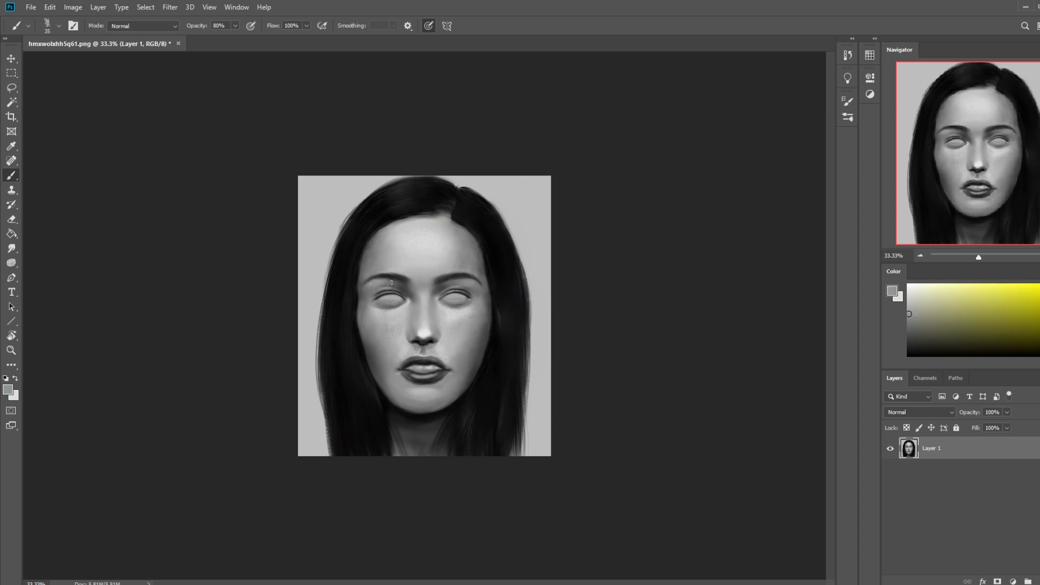
Step: Sample near-black from the hair and paint a cleaner hair edge along the right-hand cheek and jaw, with a 60 px brush at first
{"action": "left_click", "coordinate": [494, 335], "text": "alt"}
{"action": "key", "text": "bracketright"}
{"action": "key", "text": "bracketright"}
{"action": "left_click_drag", "start_coordinate": [496, 326], "coordinate": [485, 371]}
{"action": "left_click_drag", "start_coordinate": [495, 332], "coordinate": [483, 381]}
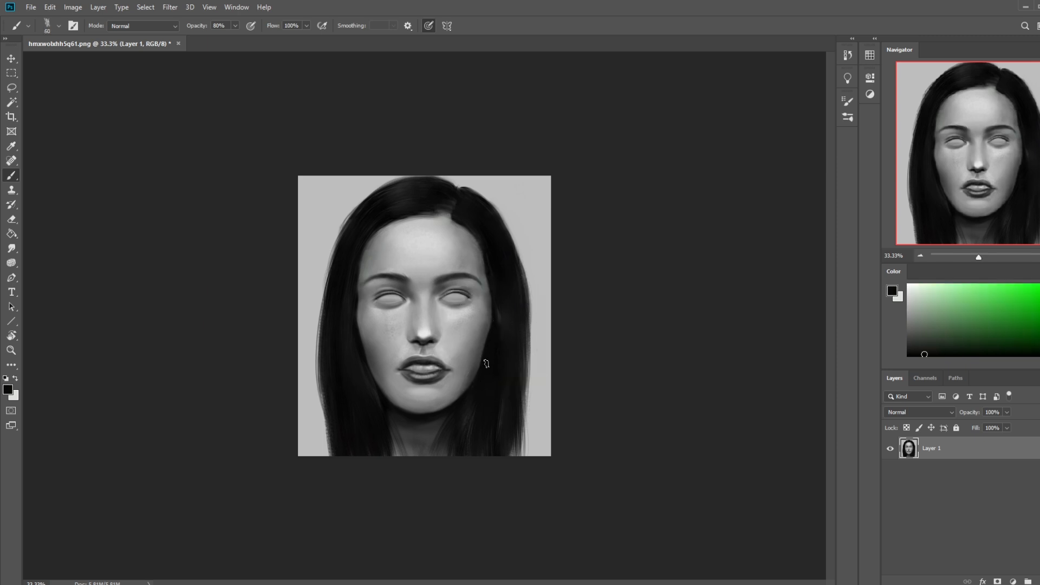
{"action": "left_click_drag", "start_coordinate": [492, 336], "coordinate": [484, 389]}
{"action": "key", "text": "bracketleft"}
{"action": "left_click_drag", "start_coordinate": [495, 318], "coordinate": [487, 351]}
Step: Try darkening the hair edge along the left-hand cheek and jaw, and undo the strokes
{"action": "left_click_drag", "start_coordinate": [354, 308], "coordinate": [364, 349]}
{"action": "key", "text": "ctrl+z"}
{"action": "key", "text": "ctrl+z"}
{"action": "left_click", "coordinate": [382, 400], "text": "alt"}
{"action": "left_click_drag", "start_coordinate": [380, 389], "coordinate": [399, 410]}
{"action": "key", "text": "ctrl+z"}
Step: Sample dark and grey tones near the jaw and redefine the lower contour of the chin with the 35 px brush
{"action": "left_click", "coordinate": [469, 418], "text": "alt"}
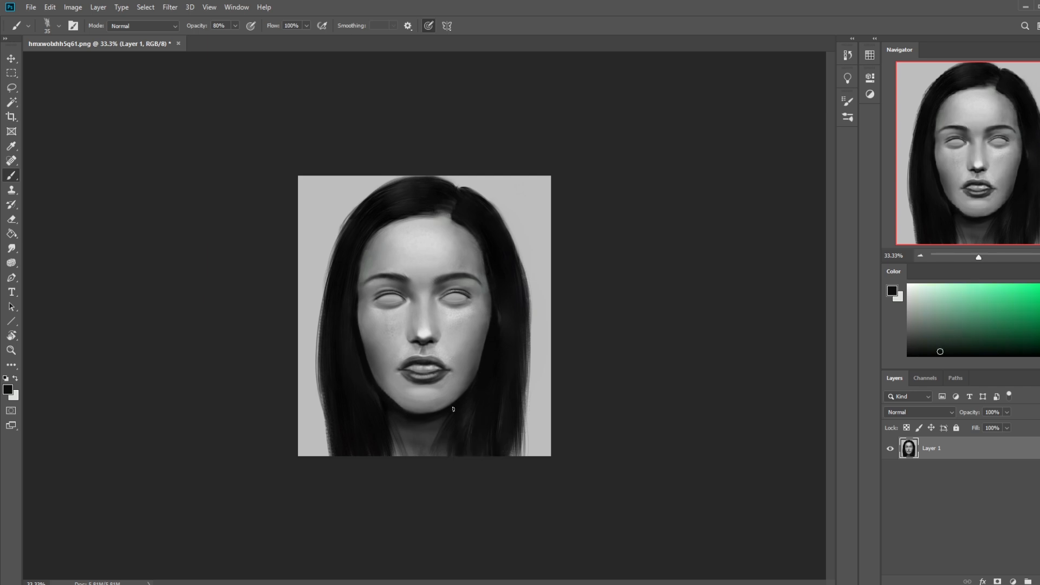
{"action": "left_click", "coordinate": [427, 410], "text": "alt"}
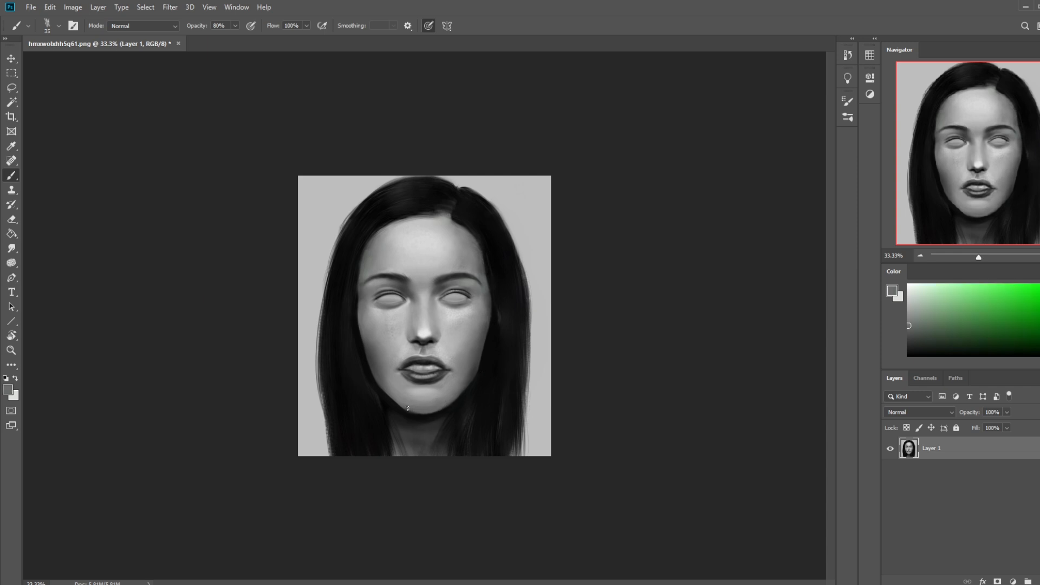
{"action": "left_click_drag", "start_coordinate": [410, 409], "coordinate": [432, 414]}
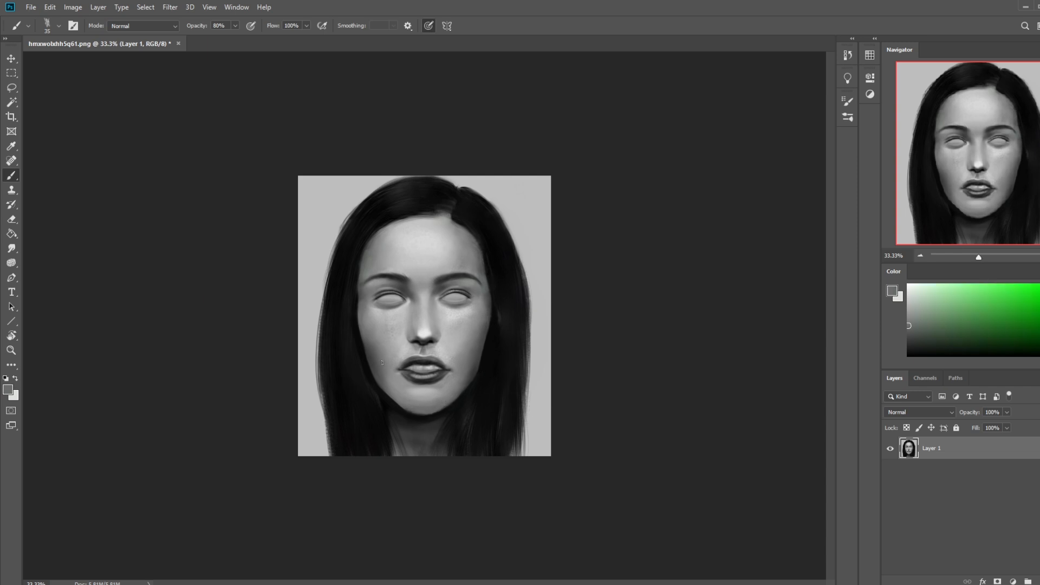
{"action": "left_click", "coordinate": [447, 409], "text": "alt"}
{"action": "left_click", "coordinate": [402, 405], "text": "alt"}
{"action": "left_click", "coordinate": [425, 410], "text": "alt"}
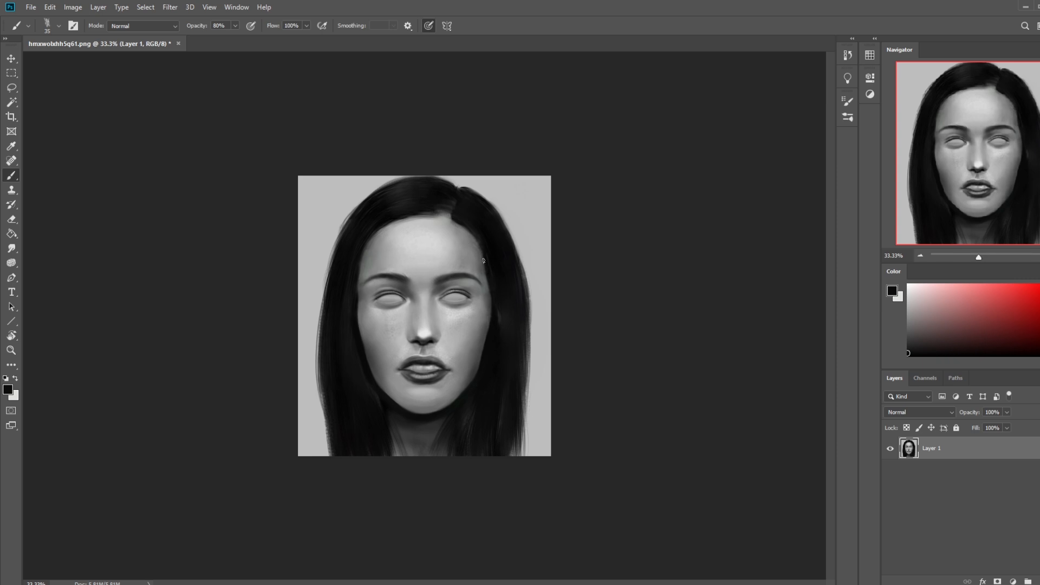
Step: Tidy the hairline beside the right-hand eye and cheek and the left-hand cheek using near-black sampled from the hair
{"action": "left_click", "coordinate": [497, 309], "text": "alt"}
{"action": "left_click", "coordinate": [493, 306], "text": "alt"}
{"action": "mouse_move", "coordinate": [491, 286]}
{"action": "left_mouse_down"}
{"action": "mouse_move", "coordinate": [492, 324]}
{"action": "mouse_move", "coordinate": [494, 313]}
{"action": "left_mouse_up"}
{"action": "left_click", "coordinate": [494, 307], "text": "alt"}
{"action": "left_click", "coordinate": [495, 307], "text": "alt"}
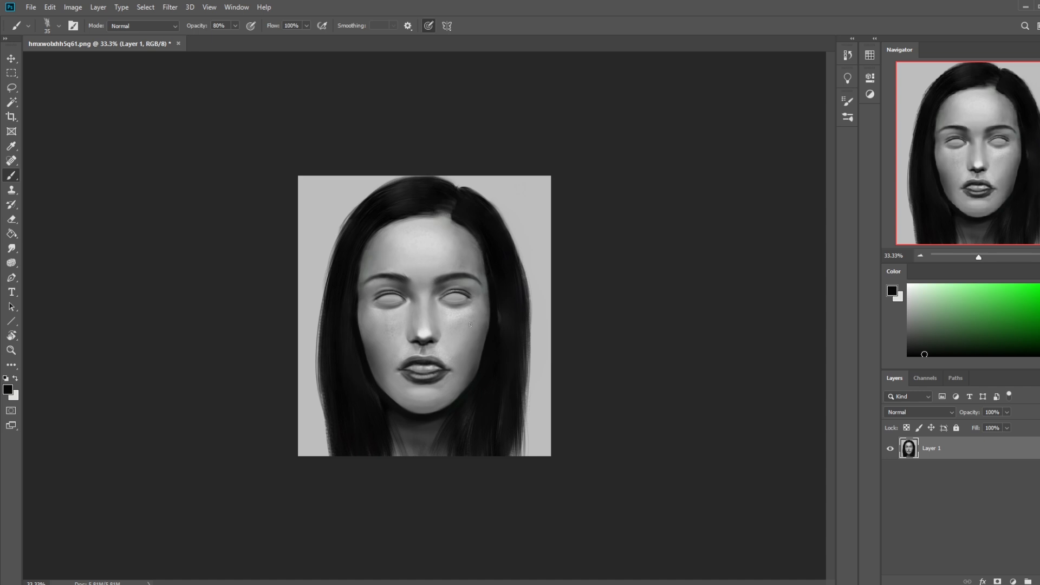
{"action": "left_click", "coordinate": [489, 351], "text": "alt"}
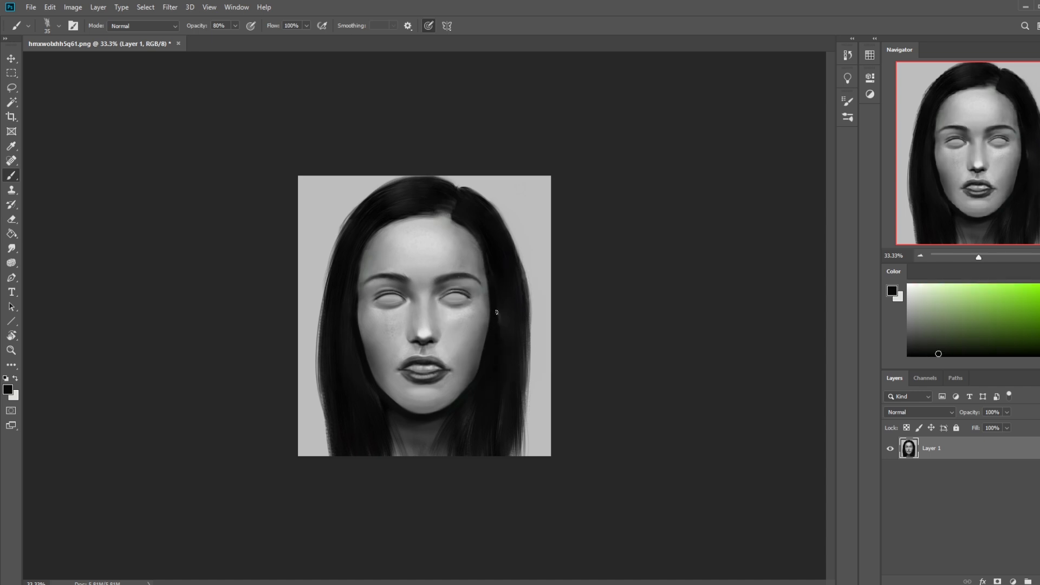
{"action": "left_click", "coordinate": [350, 327], "text": "alt"}
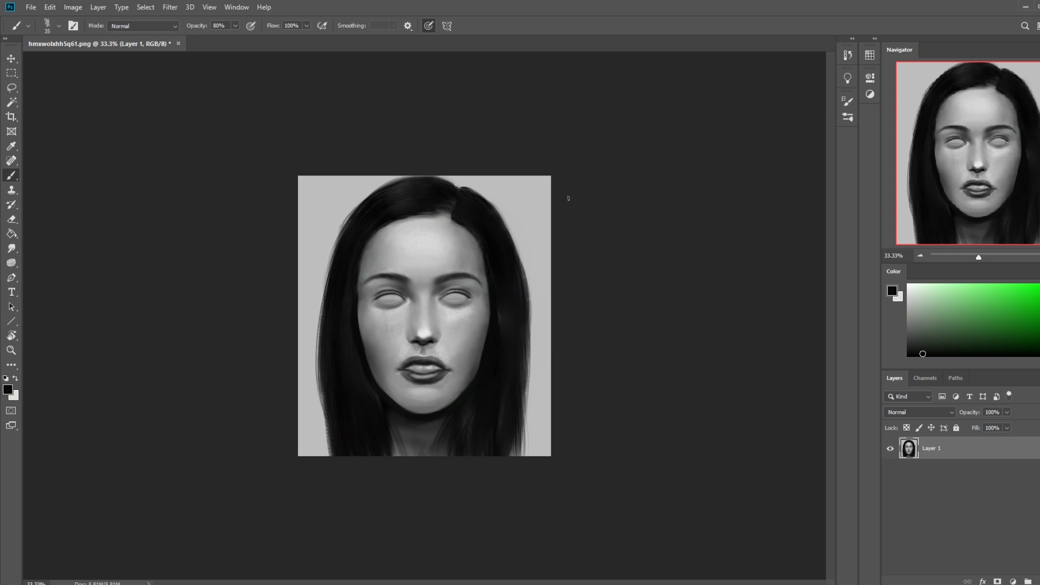
Step: Switch the Brush tool to the soft 500 px preset and enlarge it to 900 px
{"action": "left_click", "coordinate": [12, 248]}
{"action": "key", "text": "ctrl+minus"}
{"action": "key", "text": "bracketright"}
{"action": "key", "text": "bracketright"}
{"action": "key", "text": "bracketright"}
{"action": "key", "text": "bracketright"}
{"action": "key", "text": "bracketright"}
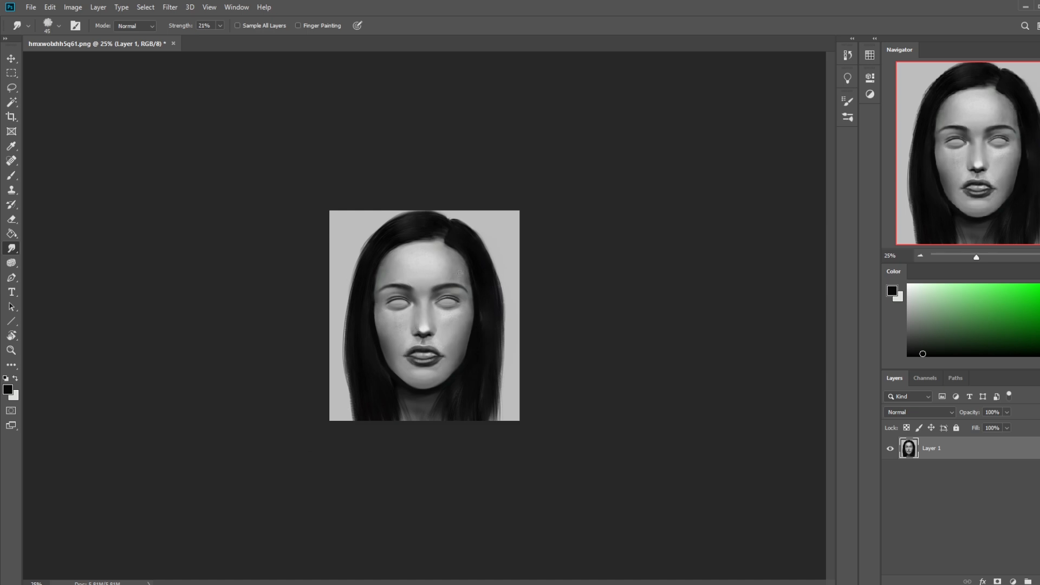
{"action": "key", "text": "b"}
{"action": "right_click", "coordinate": [472, 210]}
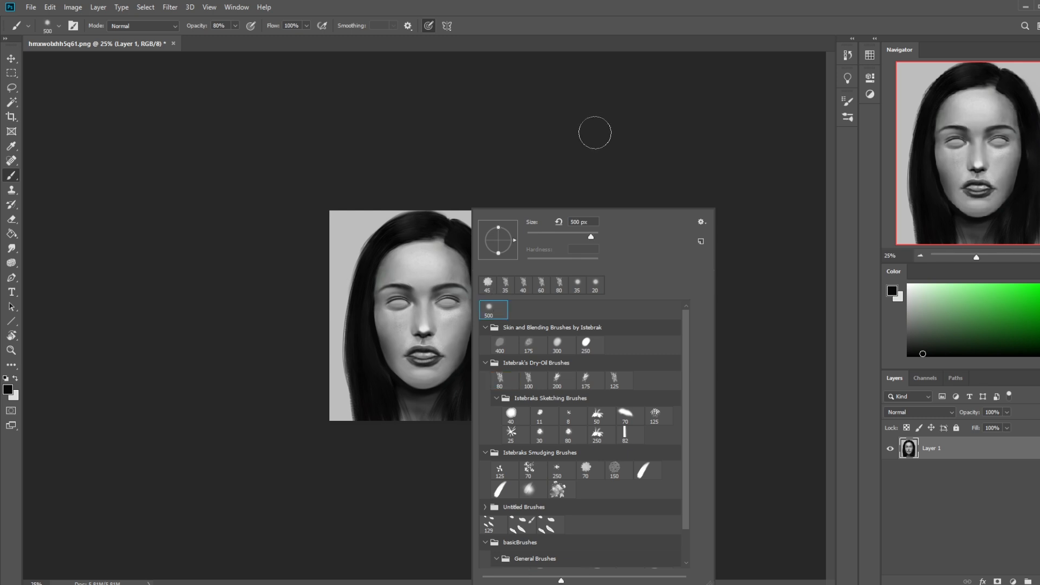
{"action": "key", "text": "Escape"}
{"action": "key", "text": "bracketright"}
{"action": "key", "text": "bracketright"}
{"action": "key", "text": "bracketright"}
{"action": "key", "text": "bracketright"}
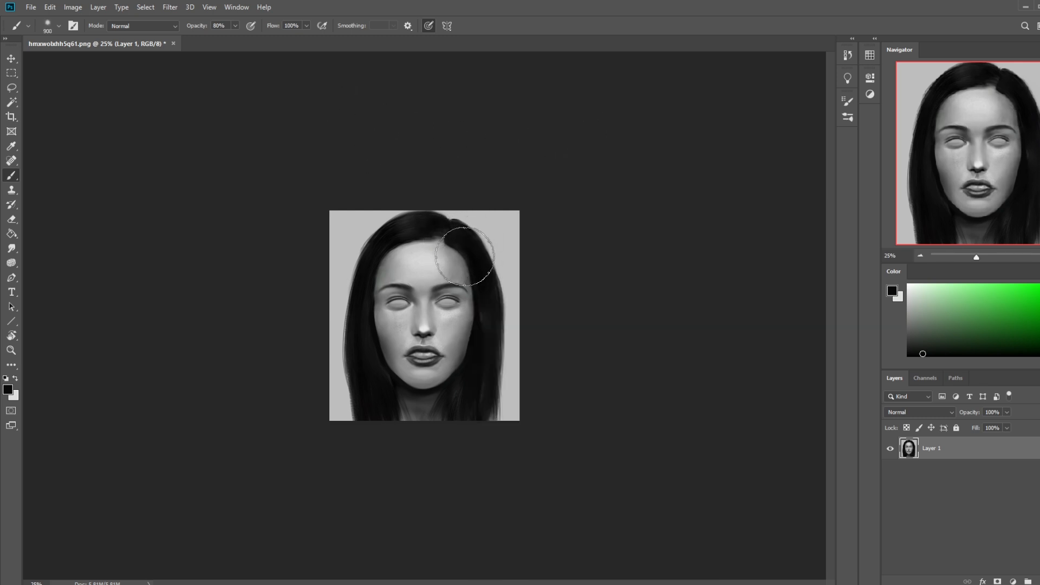
Step: Soften the facial shading with greys sampled from the face, using the brush at 600 px and 90% opacity
{"action": "key", "text": "alt"}
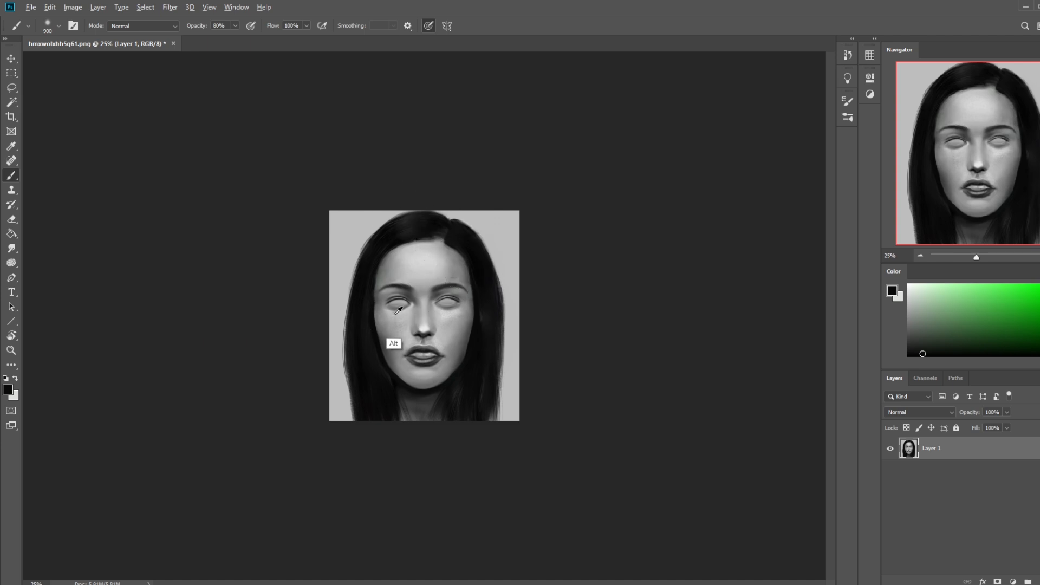
{"action": "left_click", "coordinate": [398, 310], "text": "alt"}
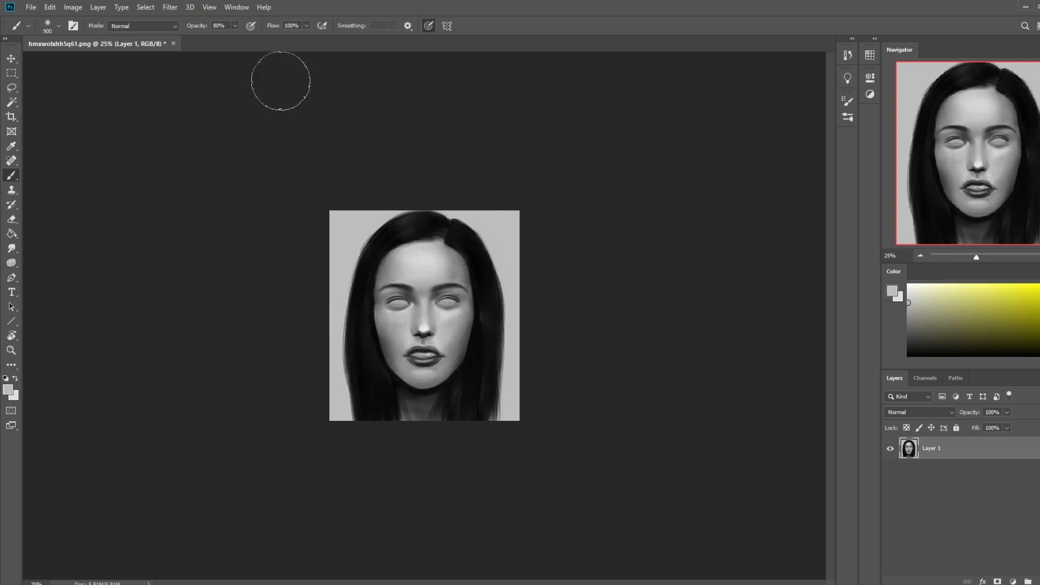
{"action": "left_click", "coordinate": [235, 26]}
{"action": "left_click", "coordinate": [240, 38]}
{"action": "key", "text": "bracketleft"}
{"action": "key", "text": "bracketleft"}
{"action": "key", "text": "bracketleft"}
{"action": "key", "text": "bracketright"}
{"action": "key", "text": "bracketright"}
{"action": "key", "text": "bracketleft"}
{"action": "key", "text": "bracketleft"}
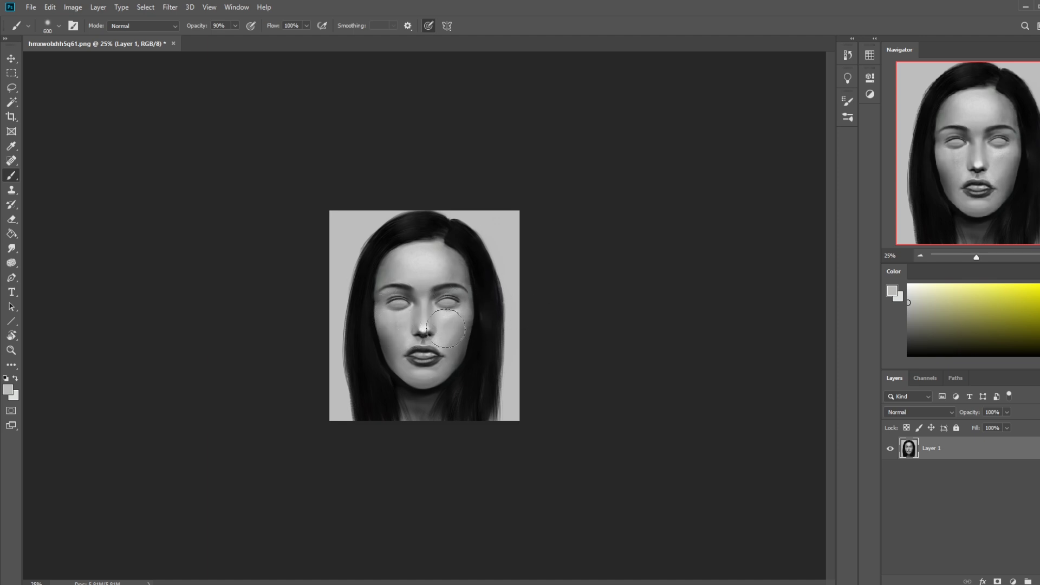
{"action": "key", "text": "alt"}
{"action": "key", "text": "alt"}
{"action": "left_click", "coordinate": [475, 299], "text": "alt"}
Step: Lower the Smudge tool's strength to 4% and blend the left-hand side of the forehead
{"action": "left_click", "coordinate": [11, 248]}
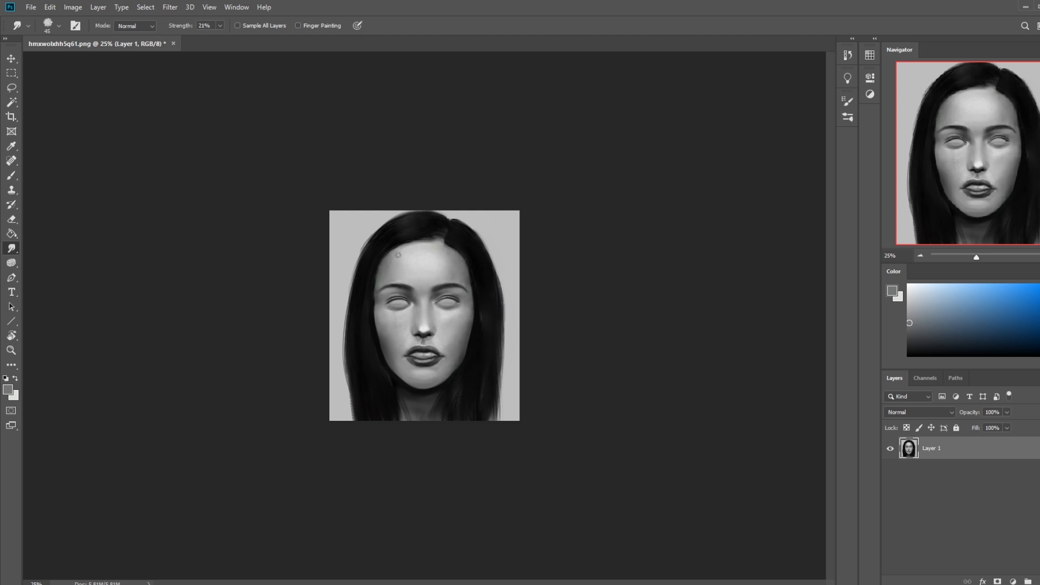
{"action": "left_click", "coordinate": [220, 26]}
{"action": "left_click_drag", "start_coordinate": [222, 37], "coordinate": [212, 38]}
{"action": "left_click", "coordinate": [395, 268]}
Step: Sample near-black from the hair, set the brush opacity to 54% and softly darken the area around the right-hand eye
{"action": "key", "text": "b"}
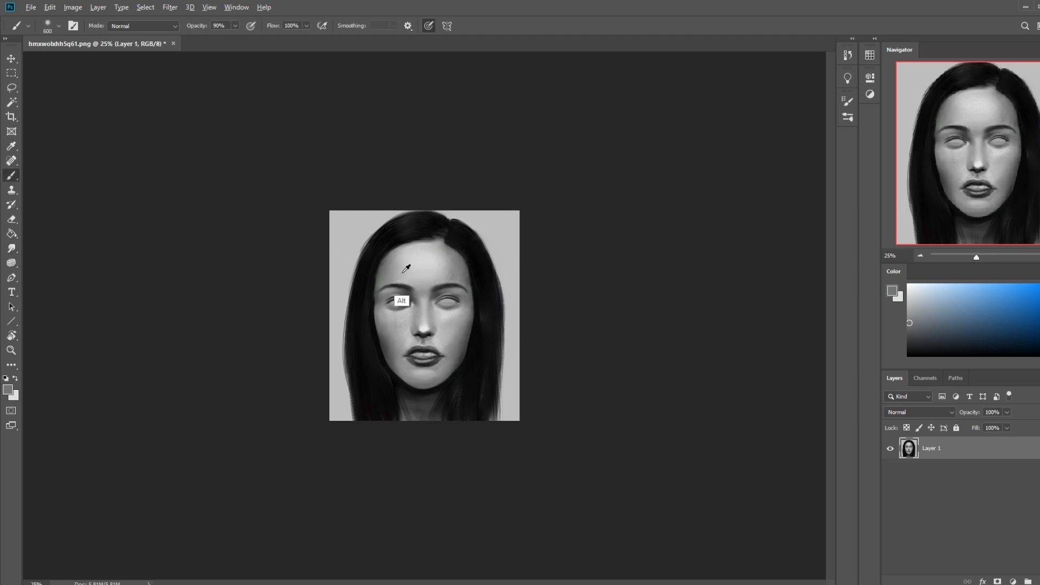
{"action": "left_click", "coordinate": [399, 291], "text": "alt"}
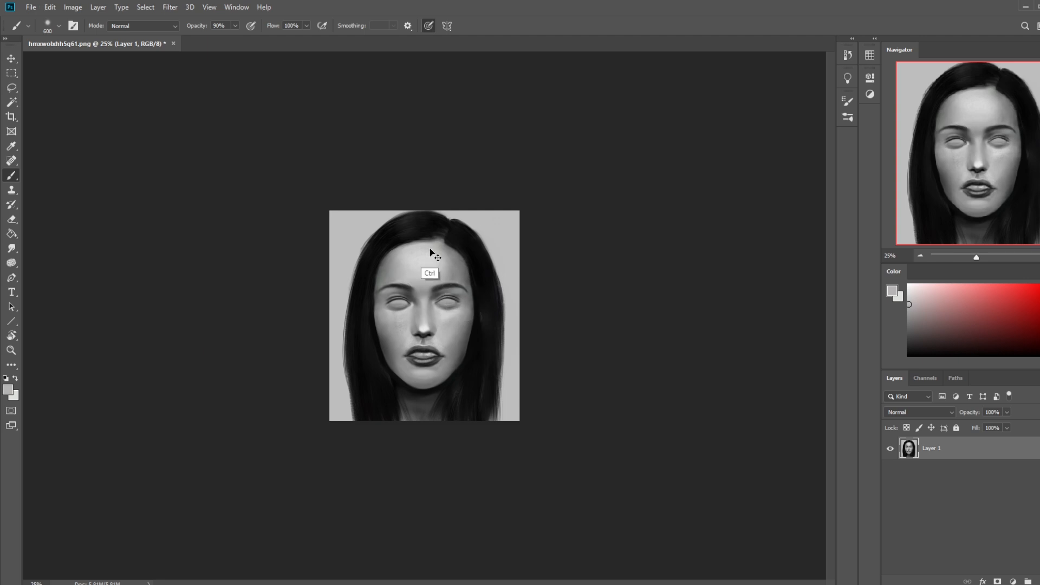
{"action": "left_click", "coordinate": [484, 308], "text": "alt"}
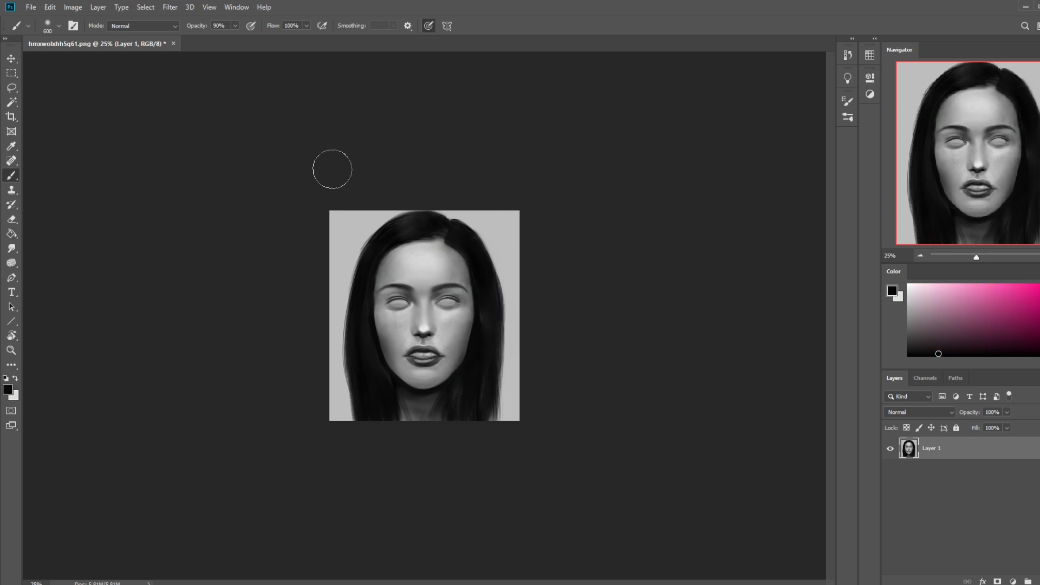
{"action": "left_click_drag", "start_coordinate": [234, 25], "coordinate": [218, 40]}
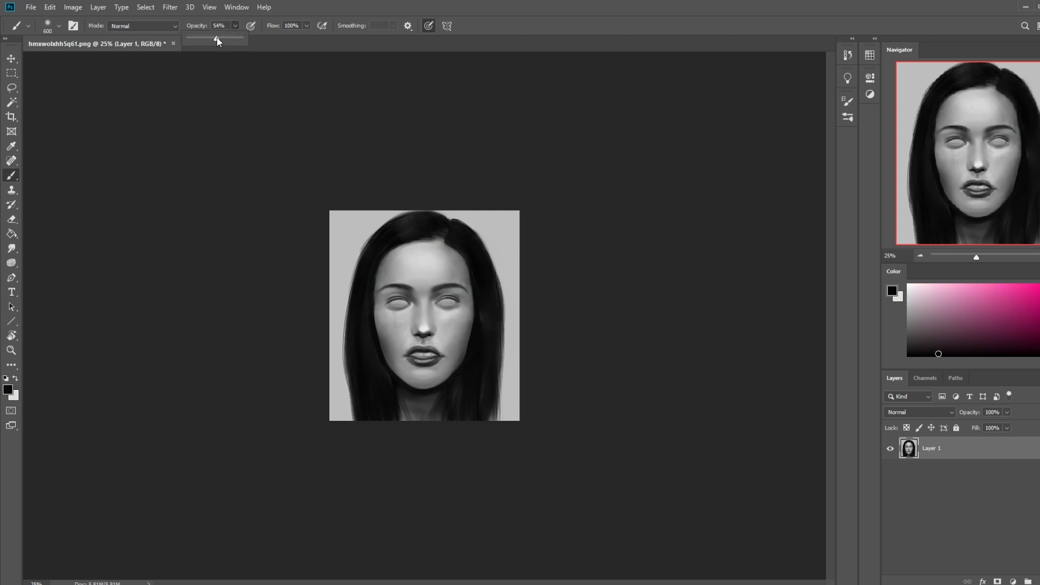
{"action": "left_click", "coordinate": [462, 302]}
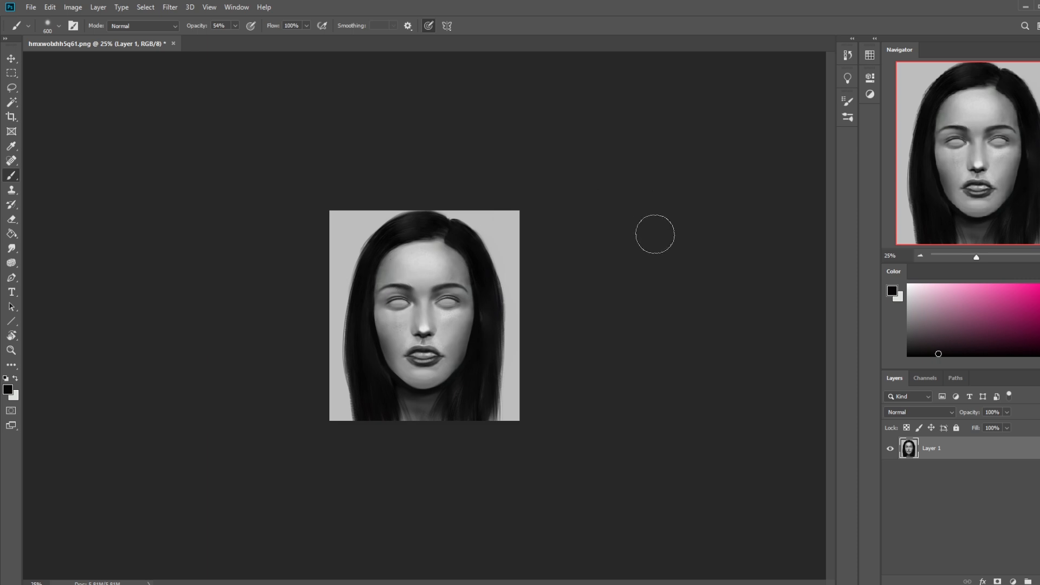
Step: Smudge the forehead, then sample a mid-grey and shade the right-hand temple with the 600 px brush at 60% opacity
{"action": "left_click", "coordinate": [11, 248]}
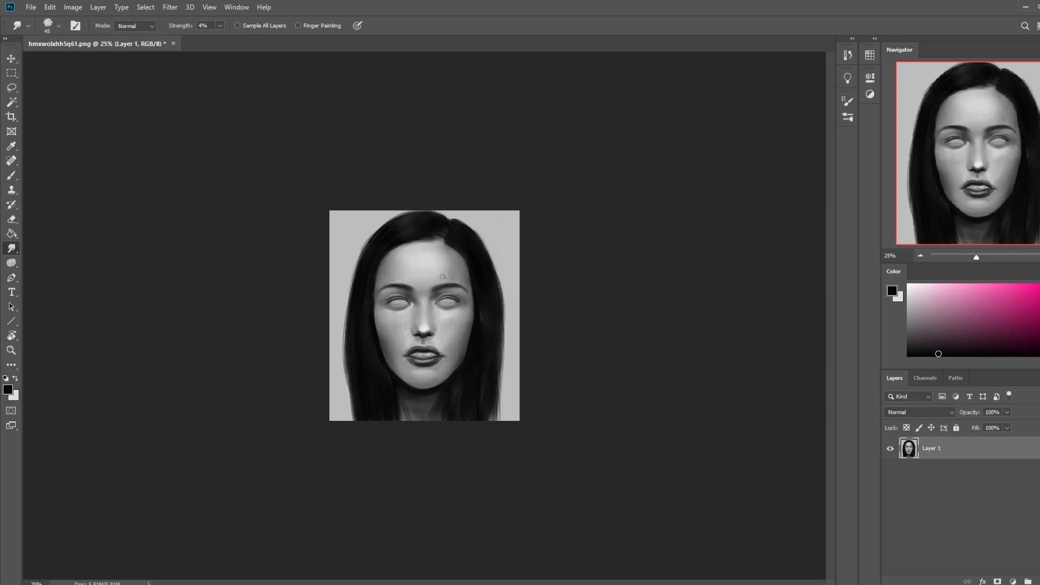
{"action": "key", "text": "b"}
{"action": "left_click", "coordinate": [467, 292], "text": "alt"}
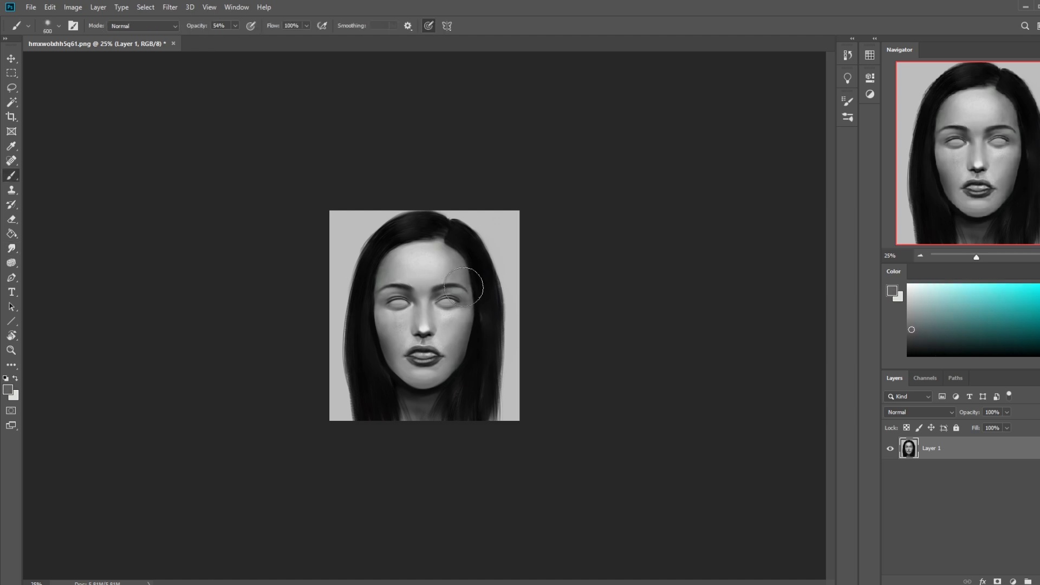
{"action": "left_click", "coordinate": [235, 25]}
{"action": "left_click_drag", "start_coordinate": [235, 38], "coordinate": [240, 38]}
{"action": "left_click", "coordinate": [467, 307], "text": "alt"}
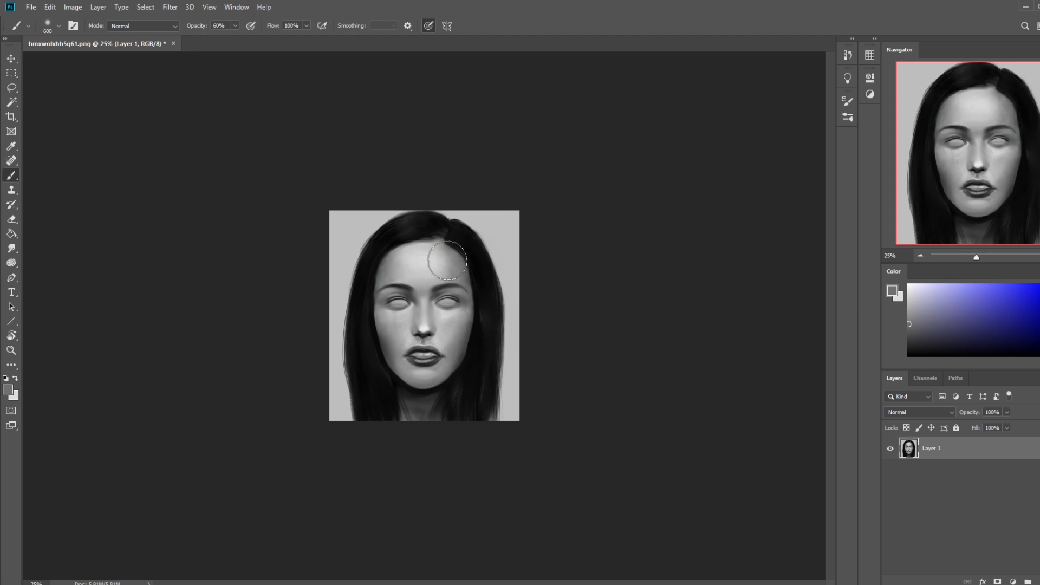
Step: Sample a mid-grey from the face, set the brush mode to Lighten and brush from the nose bridge across the left-hand under-eye area
{"action": "key", "text": "z"}
{"action": "left_click_drag", "start_coordinate": [344, 249], "coordinate": [488, 327]}
{"action": "key", "text": "b"}
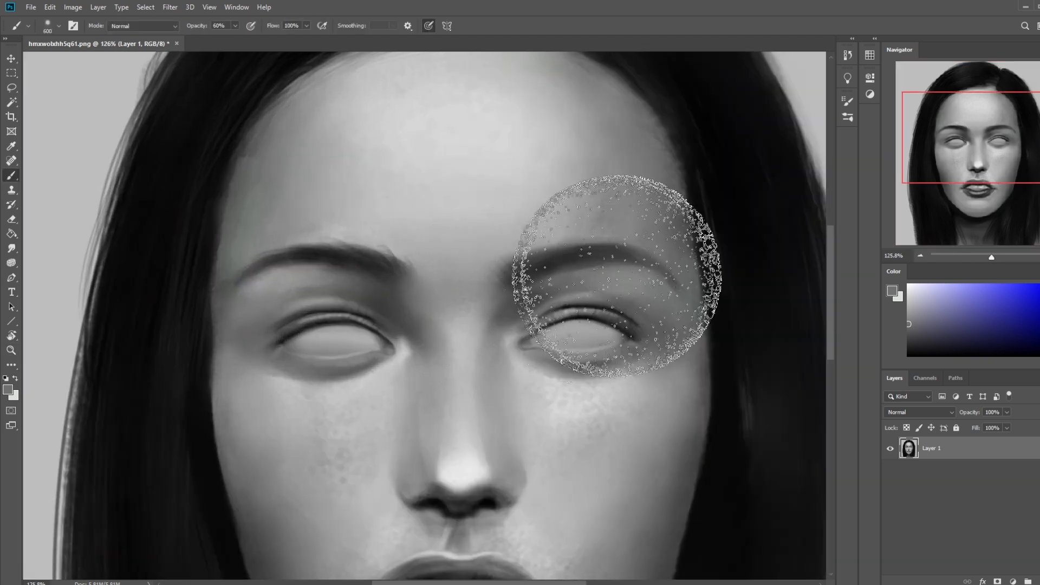
{"action": "key", "text": "ctrl+minus"}
{"action": "key", "text": "ctrl+minus"}
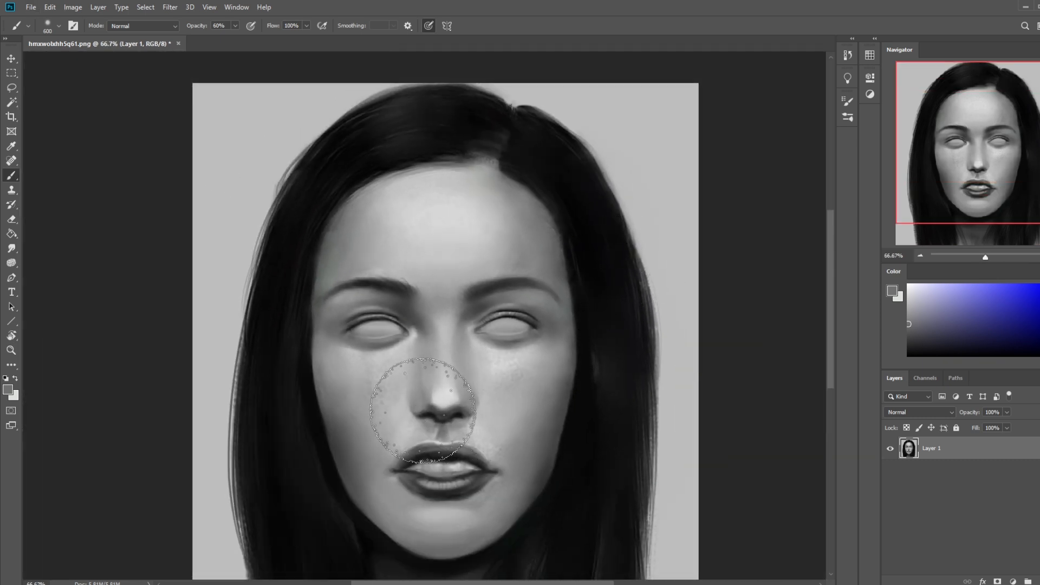
{"action": "left_click", "coordinate": [474, 389], "text": "alt"}
{"action": "left_click", "coordinate": [176, 31]}
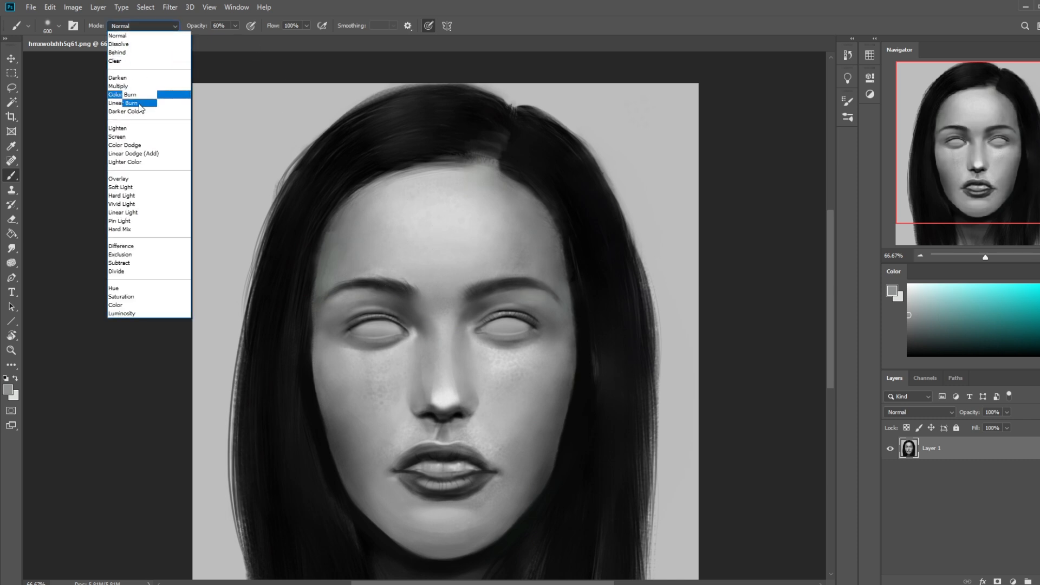
{"action": "left_click", "coordinate": [142, 130]}
{"action": "mouse_move", "coordinate": [439, 332]}
{"action": "left_mouse_down"}
{"action": "mouse_move", "coordinate": [469, 406]}
{"action": "mouse_move", "coordinate": [441, 414]}
{"action": "mouse_move", "coordinate": [466, 410]}
{"action": "mouse_move", "coordinate": [386, 353]}
{"action": "left_mouse_up"}
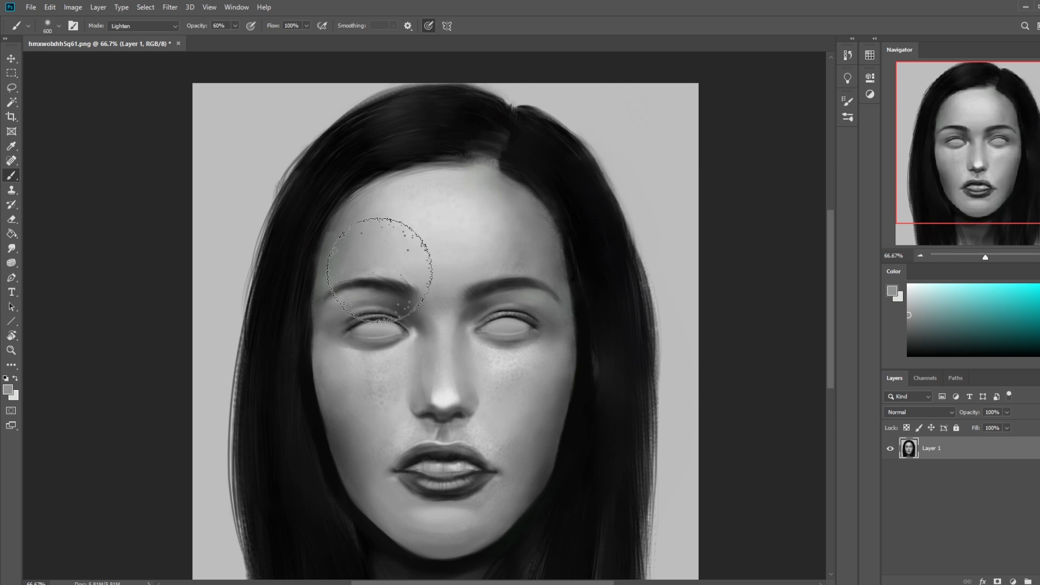
Step: Return the brush mode to Normal, reduce the brush to 175 px and undo the trial dab on the grey background
{"action": "left_click", "coordinate": [143, 25]}
{"action": "left_click", "coordinate": [157, 27]}
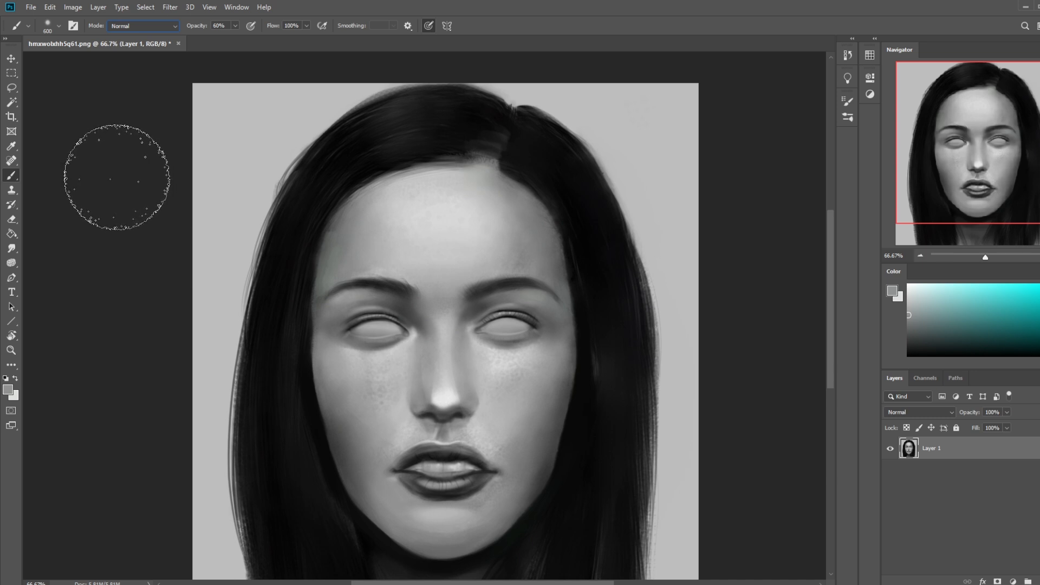
{"action": "left_click", "coordinate": [188, 176]}
{"action": "key", "text": "bracketleft"}
{"action": "key", "text": "bracketleft"}
{"action": "key", "text": "bracketleft"}
{"action": "key", "text": "bracketleft"}
{"action": "key", "text": "bracketleft"}
{"action": "key", "text": "bracketleft"}
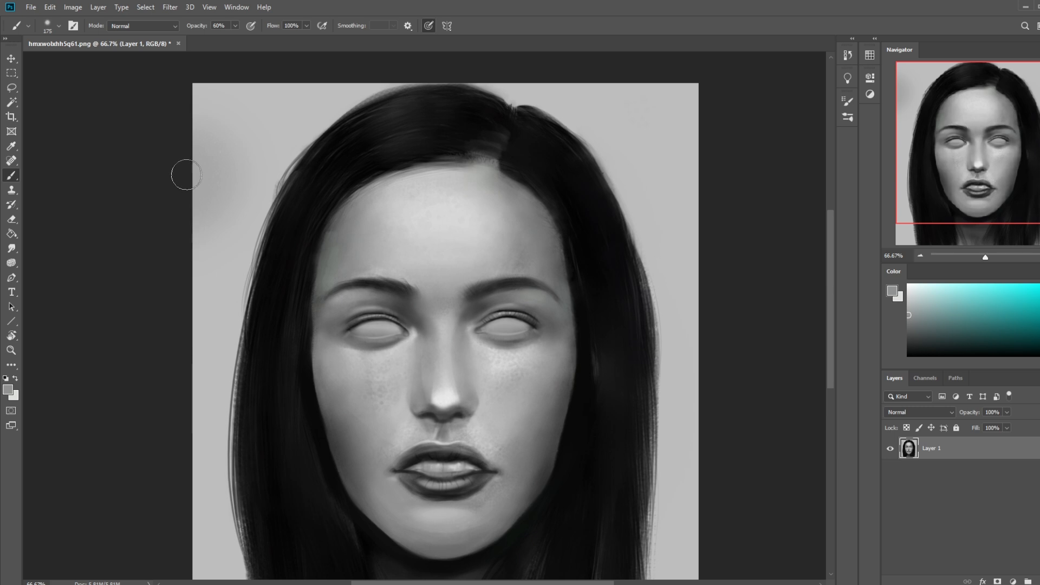
{"action": "key", "text": "ctrl+z"}
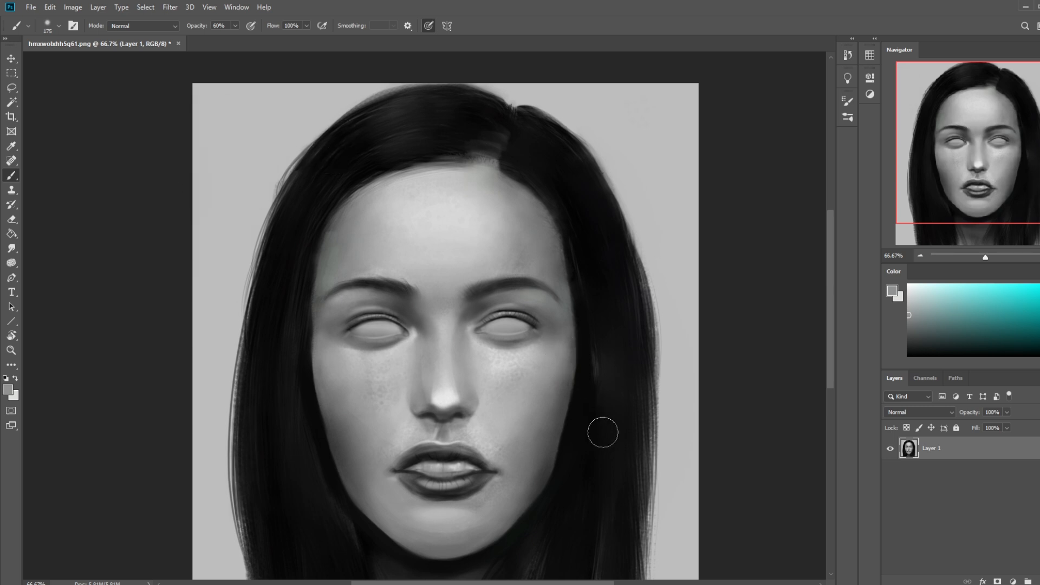
Step: Reset the painting colours to their defaults, raise the Smudge tool's strength to 11% and blend along the nose
{"action": "key", "text": "ctrl+minus"}
{"action": "key", "text": "d"}
{"action": "key", "text": "bracketleft"}
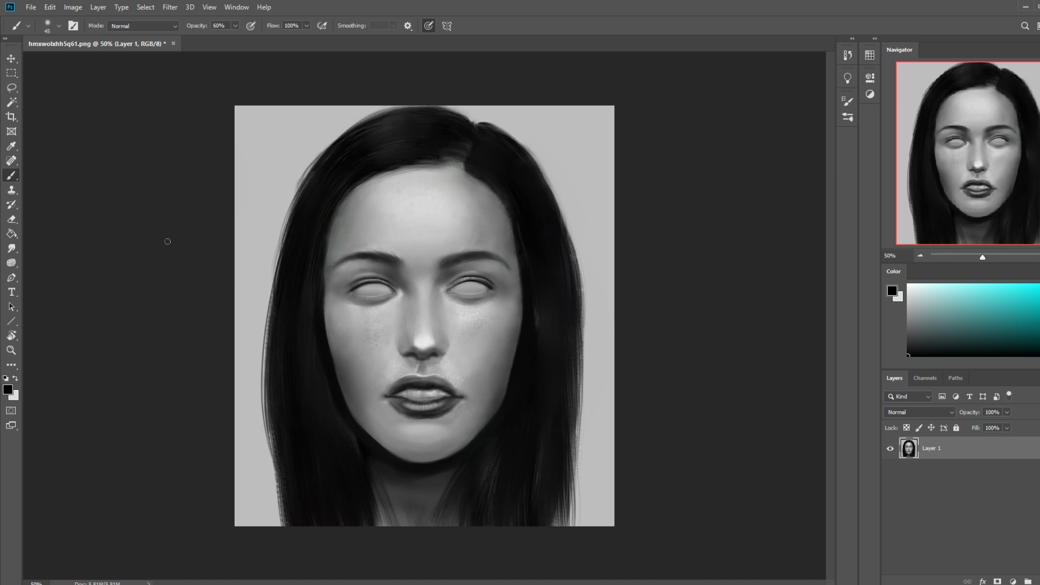
{"action": "left_click", "coordinate": [12, 248]}
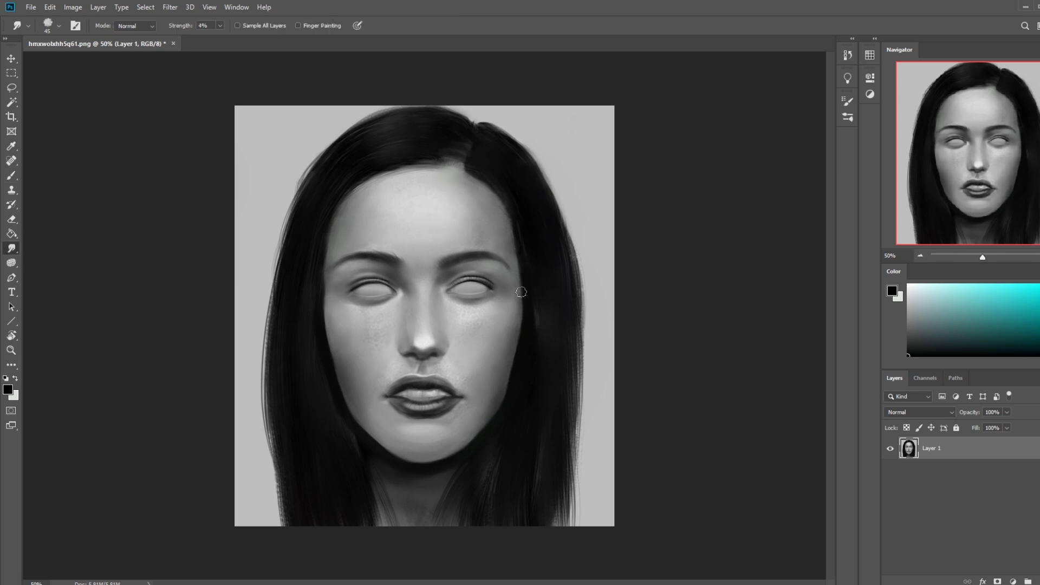
{"action": "key", "text": "b"}
{"action": "right_click", "coordinate": [445, 324]}
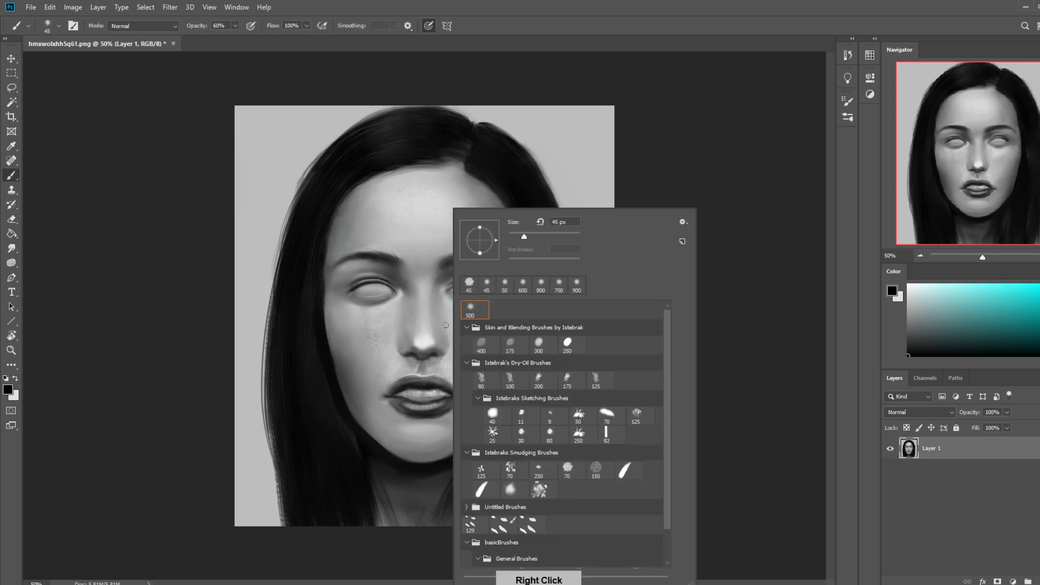
{"action": "left_click", "coordinate": [12, 248]}
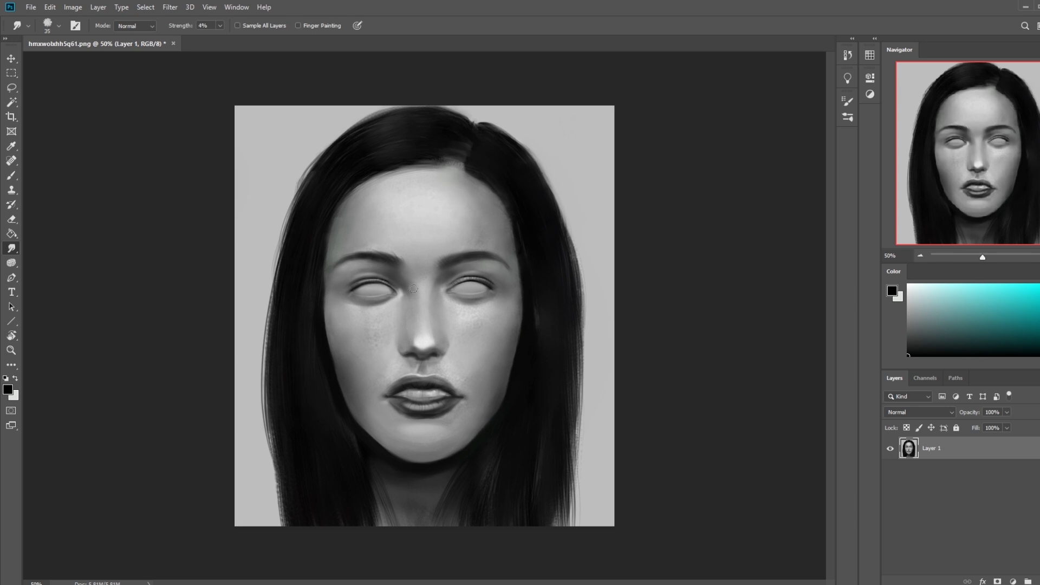
{"action": "left_click", "coordinate": [220, 26]}
{"action": "left_click_drag", "start_coordinate": [220, 38], "coordinate": [224, 38]}
{"action": "left_click", "coordinate": [419, 341]}
Step: Make white the painting colour, enlarge the brush to 400 px at 38% opacity and softly highlight the nose
{"action": "key", "text": "x"}
{"action": "key", "text": "b"}
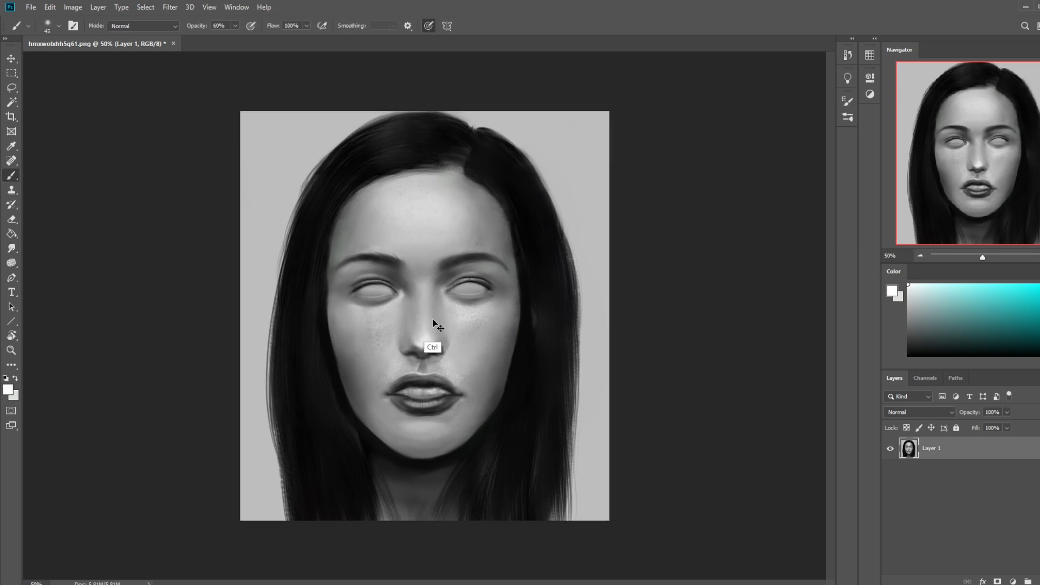
{"action": "key", "text": "ctrl+minus"}
{"action": "key", "text": "bracketright"}
{"action": "key", "text": "bracketright"}
{"action": "key", "text": "bracketright"}
{"action": "key", "text": "bracketright"}
{"action": "key", "text": "bracketright"}
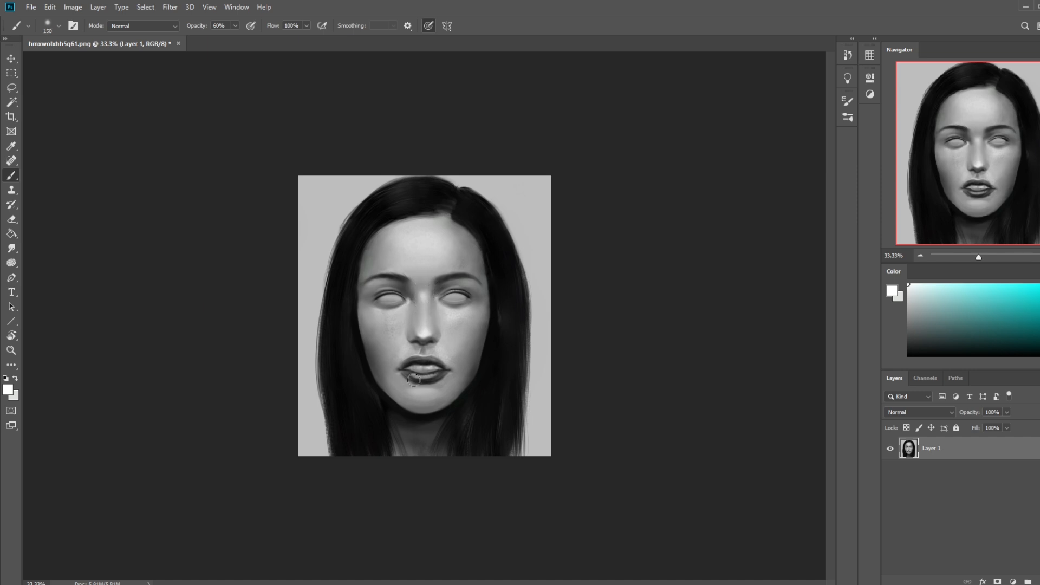
{"action": "key", "text": "bracketright"}
{"action": "key", "text": "bracketright"}
{"action": "left_click", "coordinate": [235, 26]}
{"action": "left_click_drag", "start_coordinate": [236, 38], "coordinate": [223, 39]}
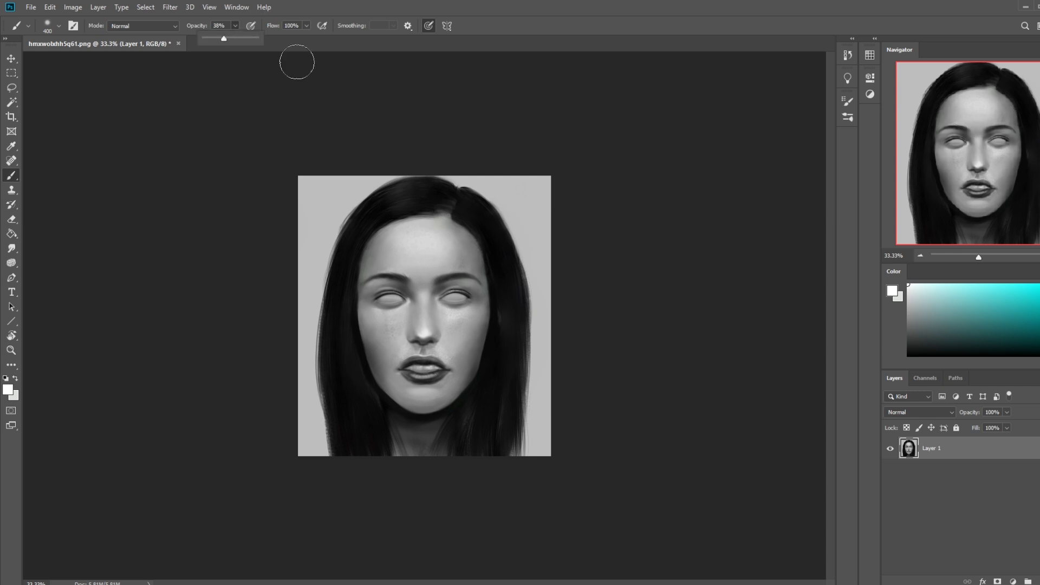
{"action": "left_click", "coordinate": [423, 305]}
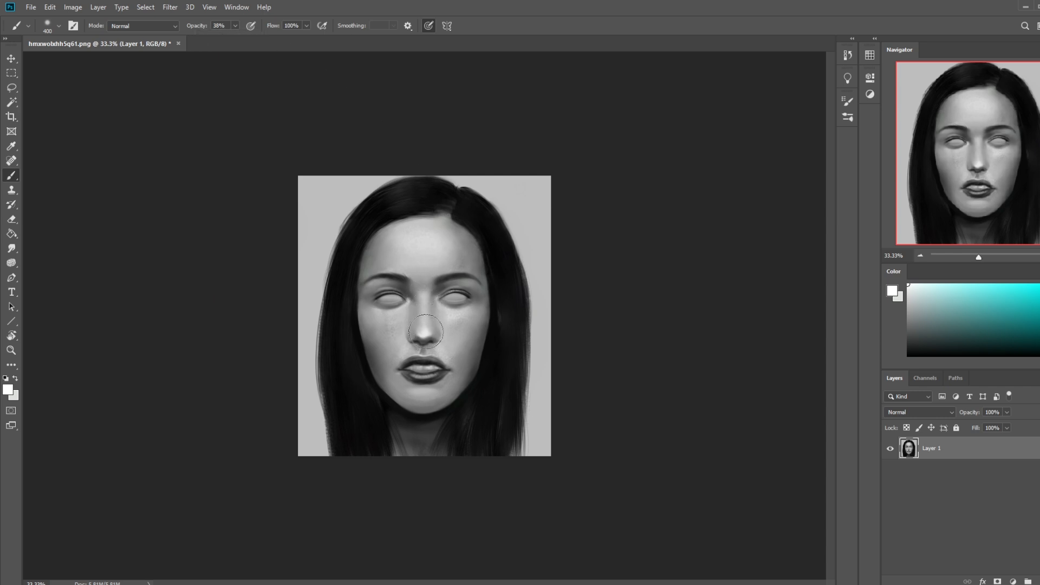
Step: Sample a light grey from the nose bridge and brush softly over the nose in Normal mode at 38% opacity
{"action": "left_click", "coordinate": [434, 304], "text": "alt"}
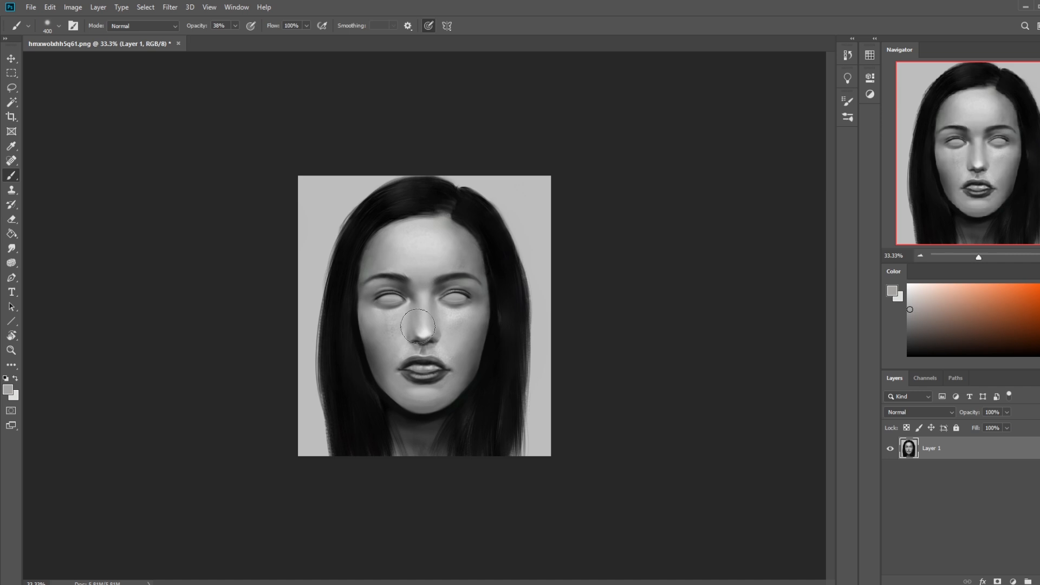
{"action": "left_click", "coordinate": [158, 28]}
{"action": "left_click", "coordinate": [249, 26]}
{"action": "left_click", "coordinate": [234, 27]}
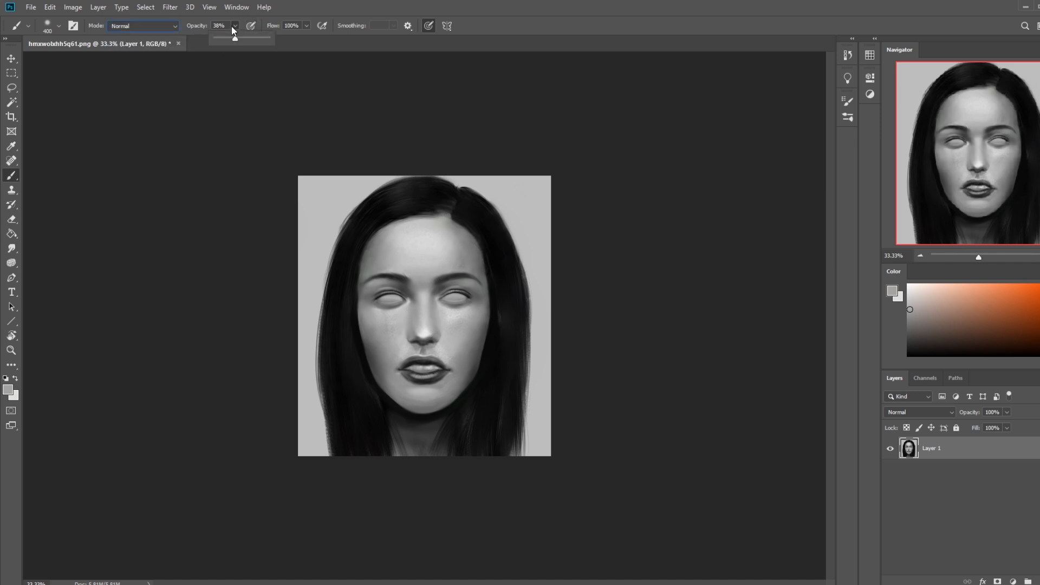
{"action": "left_click", "coordinate": [436, 316], "text": "alt"}
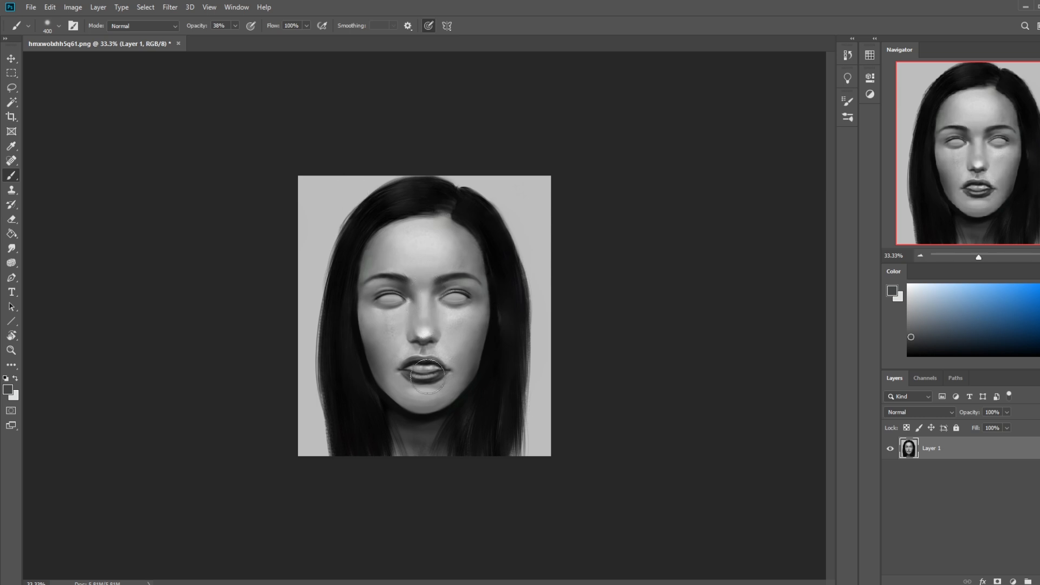
Step: Sample near-black from the hair and softly shade the right-hand cheek with the large brush
{"action": "left_click_drag", "start_coordinate": [944, 292], "coordinate": [908, 284]}
{"action": "key", "text": "bracketleft"}
{"action": "key", "text": "bracketleft"}
{"action": "key", "text": "bracketright"}
{"action": "key", "text": "bracketright"}
{"action": "key", "text": "bracketright"}
{"action": "key", "text": "bracketright"}
{"action": "left_click", "coordinate": [495, 374], "text": "alt"}
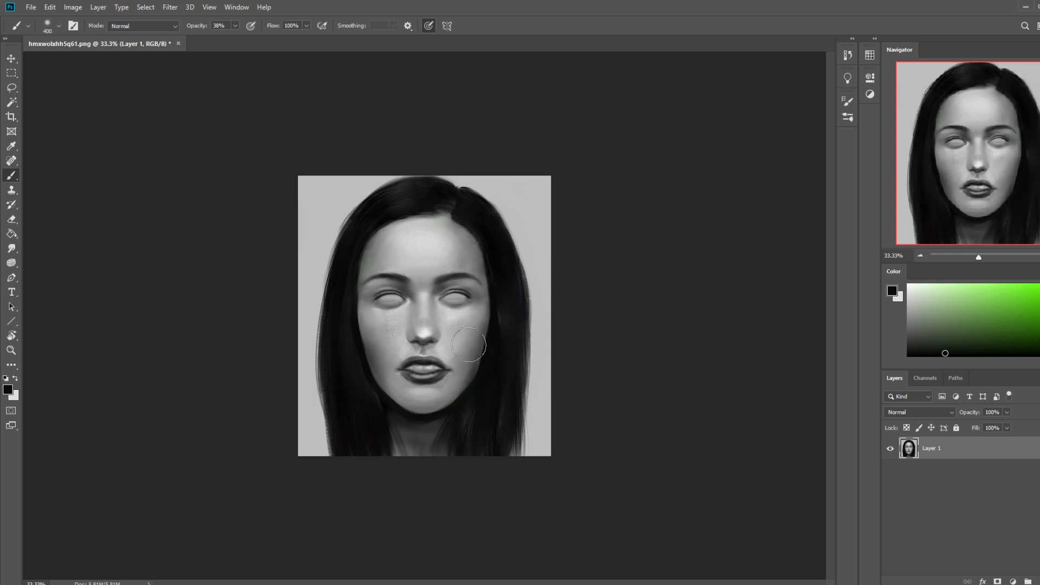
Step: Sample a mid-grey from the side of the nose and softly shade the nose bridge between the eyes
{"action": "key", "text": "bracketleft"}
{"action": "key", "text": "bracketleft"}
{"action": "left_click", "coordinate": [436, 335], "text": "alt"}
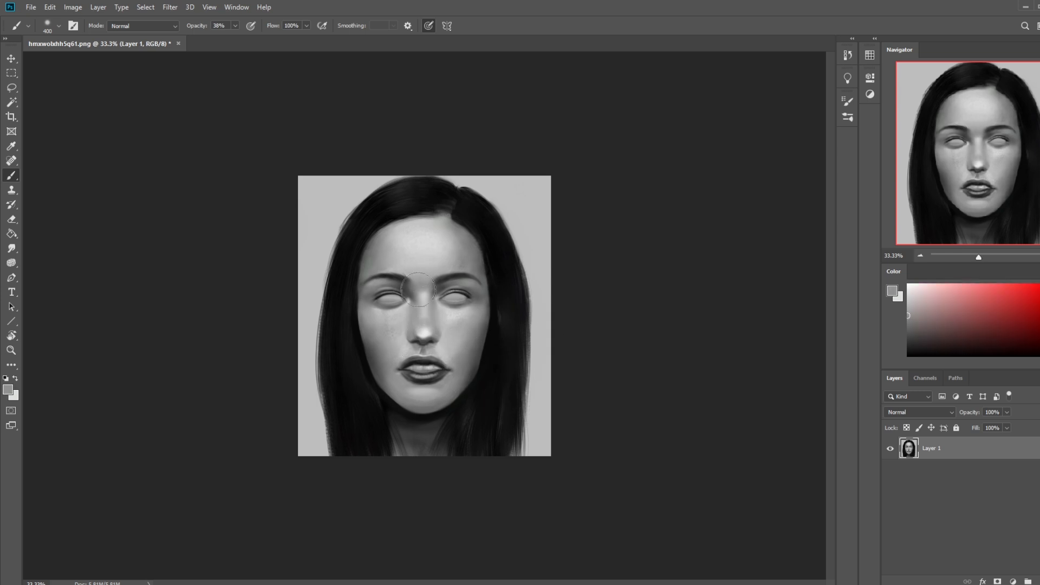
Step: Choose the 80 px Istebrak's Dry-Oil brush for close work on the middle of the face
{"action": "key", "text": "bracketleft"}
{"action": "key", "text": "bracketleft"}
{"action": "right_click", "coordinate": [455, 306]}
{"action": "left_click", "coordinate": [486, 379]}
{"action": "key", "text": "z"}
{"action": "left_click_drag", "start_coordinate": [265, 246], "coordinate": [573, 397]}
{"action": "key", "text": "b"}
Step: Sample light grey from the cheeks and define both outer edges of the nose with a 20 px brush at 100% opacity
{"action": "left_click", "coordinate": [352, 367], "text": "alt"}
{"action": "left_click", "coordinate": [235, 25]}
{"action": "left_click_drag", "start_coordinate": [243, 41], "coordinate": [281, 40]}
{"action": "key", "text": "bracketleft"}
{"action": "key", "text": "bracketleft"}
{"action": "key", "text": "bracketleft"}
{"action": "key", "text": "bracketleft"}
{"action": "key", "text": "bracketleft"}
{"action": "key", "text": "bracketleft"}
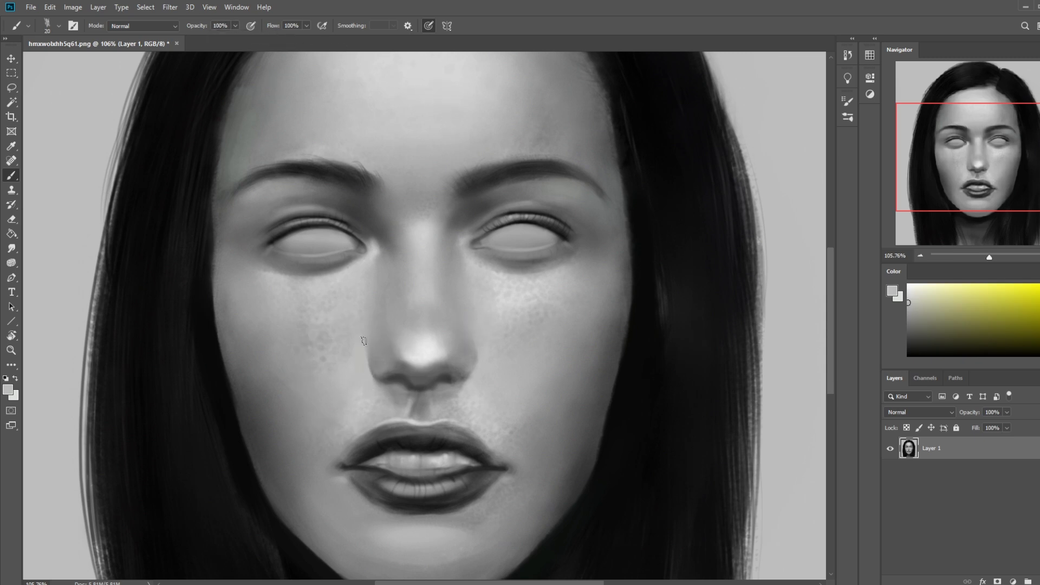
{"action": "left_click", "coordinate": [477, 382], "text": "alt"}
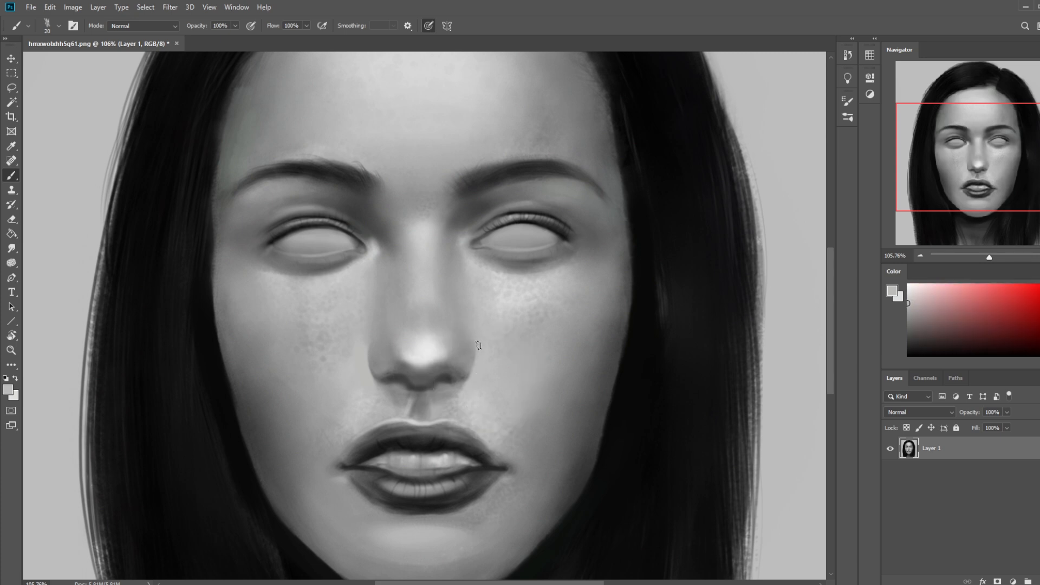
Step: Sample the nose highlight and brush over the nose tip with a 50 px brush at 41% opacity
{"action": "left_click", "coordinate": [436, 349], "text": "alt"}
{"action": "key", "text": "bracketright"}
{"action": "key", "text": "bracketright"}
{"action": "key", "text": "bracketright"}
{"action": "left_click_drag", "start_coordinate": [235, 25], "coordinate": [217, 38]}
{"action": "left_click", "coordinate": [428, 359], "text": "alt"}
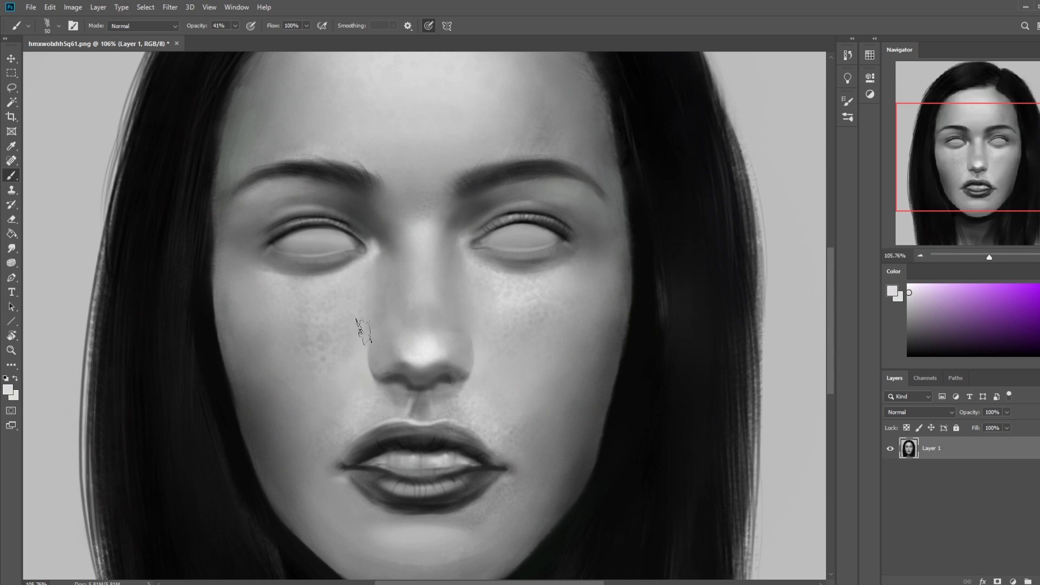
{"action": "left_click", "coordinate": [443, 364], "text": "alt"}
Step: Reduce the brush to 20 px, sample dark grey from under the nose and shade the underside of its wings
{"action": "key", "text": "bracketleft"}
{"action": "key", "text": "bracketleft"}
{"action": "key", "text": "bracketleft"}
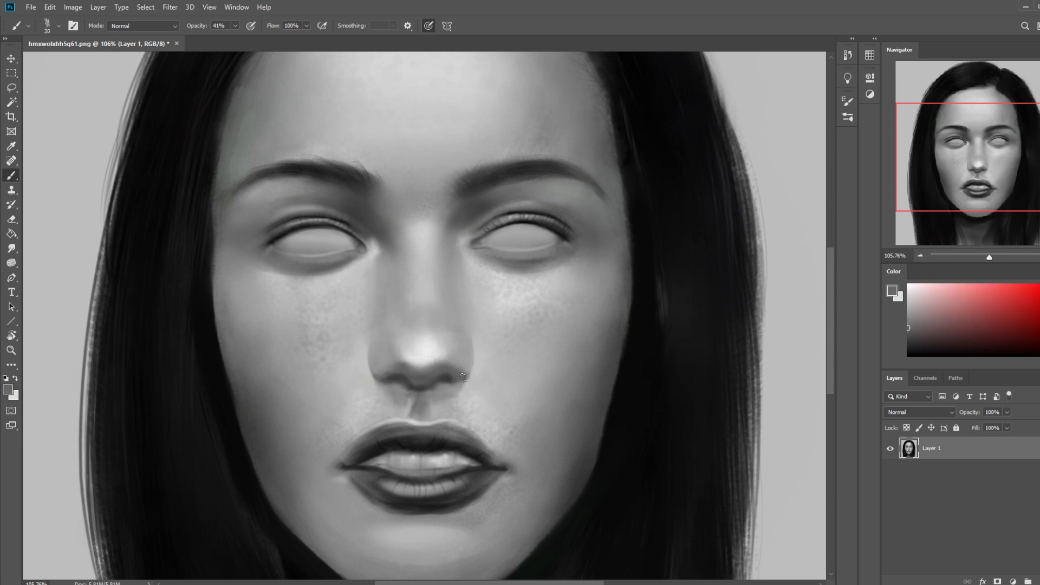
{"action": "left_click", "coordinate": [403, 368], "text": "alt"}
{"action": "left_click", "coordinate": [445, 382], "text": "alt"}
Step: Paint both nostril openings in default black with a 15 px brush at 100% opacity
{"action": "left_click_drag", "start_coordinate": [235, 25], "coordinate": [401, 54]}
{"action": "key", "text": "d"}
{"action": "key", "text": "bracketleft"}
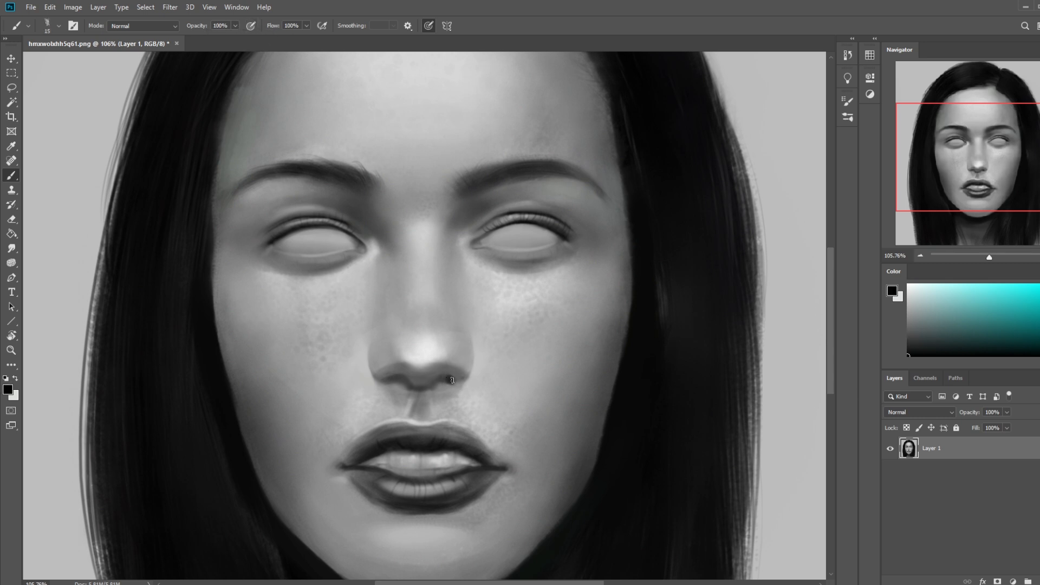
{"action": "key", "text": "ctrl+z"}
{"action": "left_click_drag", "start_coordinate": [393, 381], "coordinate": [398, 382]}
{"action": "left_click_drag", "start_coordinate": [401, 380], "coordinate": [386, 386]}
Step: Switch to bright red and sketch trial 4 px marks around the right-hand nostril, undoing them
{"action": "left_click", "coordinate": [1039, 284]}
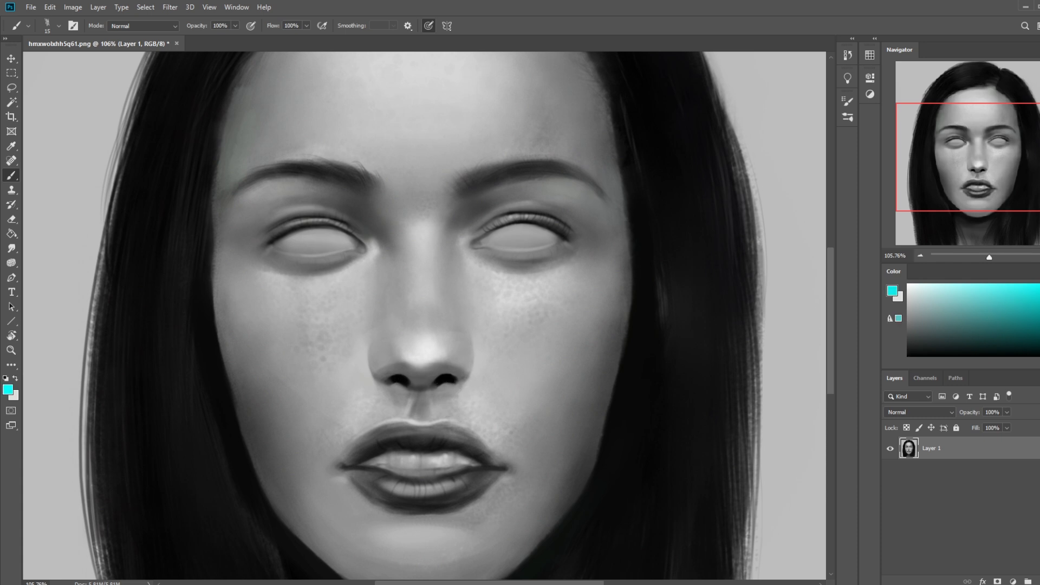
{"action": "left_click", "coordinate": [1039, 287]}
{"action": "left_click", "coordinate": [440, 377]}
{"action": "key", "text": "ctrl+z"}
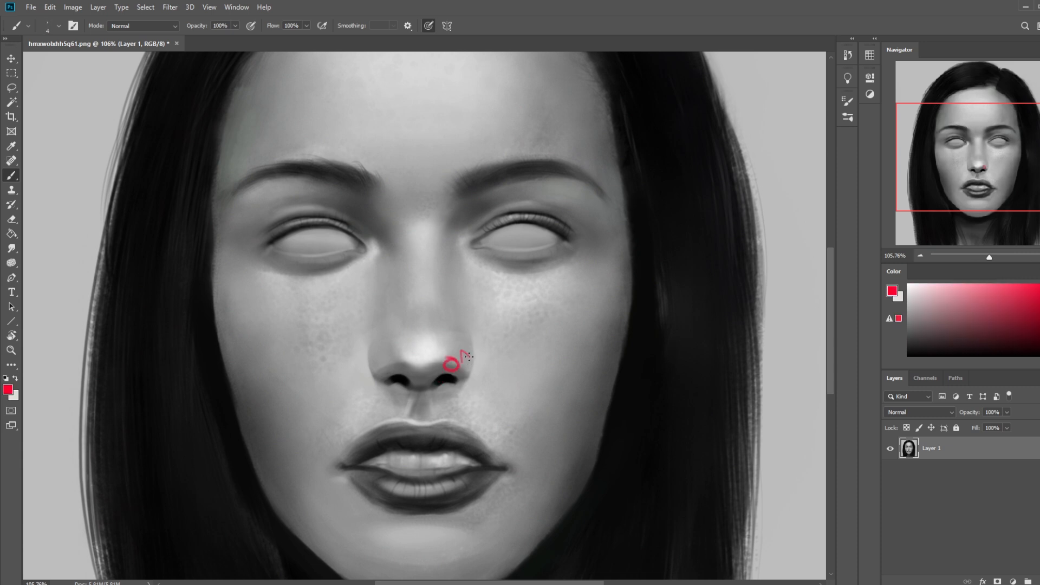
{"action": "key", "text": "ctrl+z"}
{"action": "key", "text": "ctrl+z"}
{"action": "key", "text": "ctrl+z"}
{"action": "left_click_drag", "start_coordinate": [440, 376], "coordinate": [449, 371]}
{"action": "key", "text": "ctrl+z"}
Step: Sketch two overlapping red planes on the right-hand cheek and undo them
{"action": "mouse_move", "coordinate": [545, 313]}
{"action": "left_mouse_down"}
{"action": "mouse_move", "coordinate": [507, 337]}
{"action": "mouse_move", "coordinate": [536, 314]}
{"action": "left_mouse_up"}
{"action": "mouse_move", "coordinate": [534, 359]}
{"action": "left_mouse_down"}
{"action": "mouse_move", "coordinate": [570, 366]}
{"action": "mouse_move", "coordinate": [550, 328]}
{"action": "mouse_move", "coordinate": [536, 363]}
{"action": "left_mouse_up"}
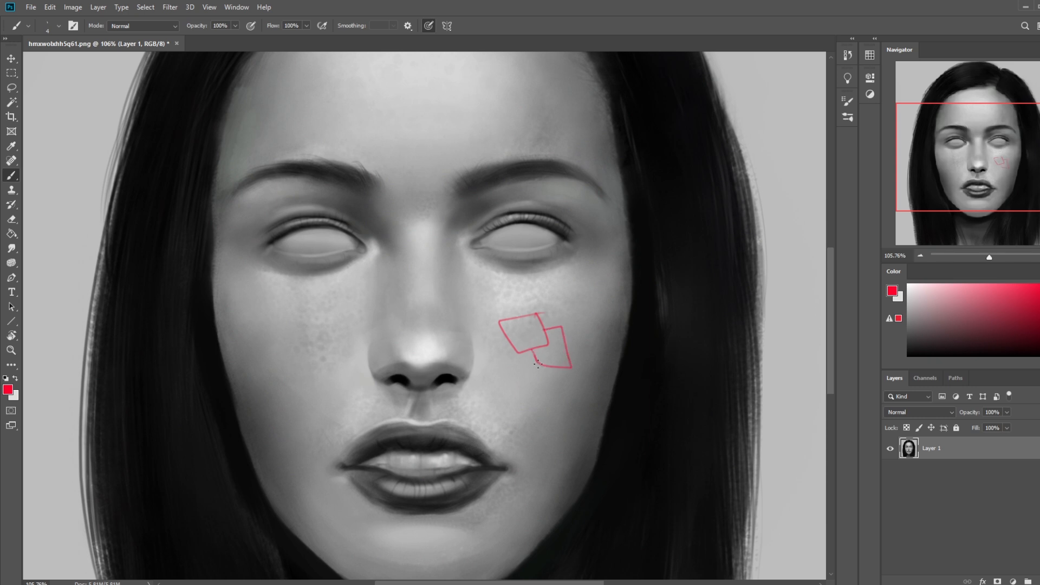
{"action": "key", "text": "ctrl+z"}
Step: Draw red curves on the right-hand nose wing and a folded plane with two faces on the cheek beside it
{"action": "key", "text": "ctrl+z"}
{"action": "key", "text": "ctrl+z"}
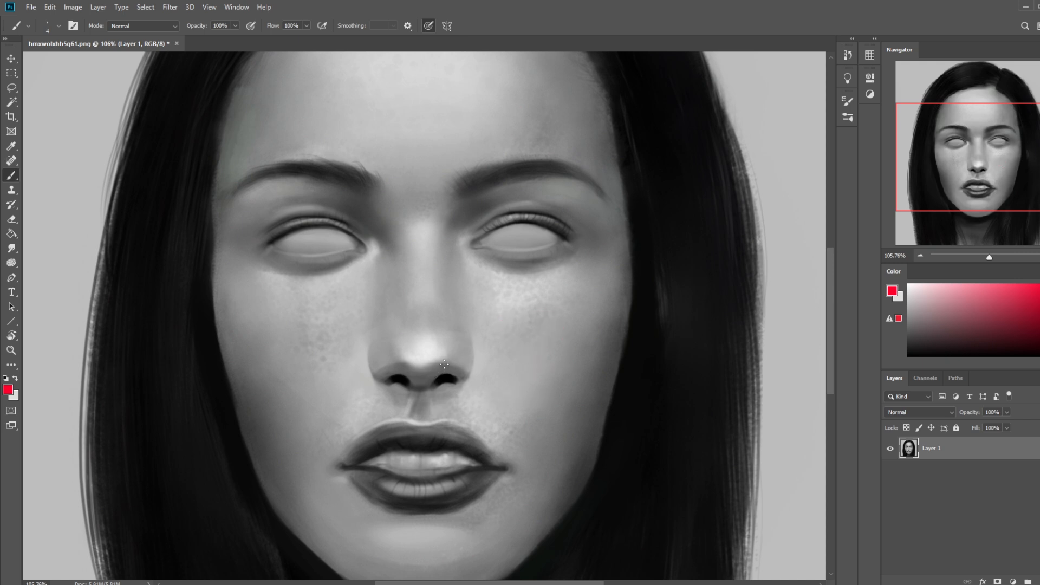
{"action": "mouse_move", "coordinate": [444, 339]}
{"action": "left_mouse_down"}
{"action": "mouse_move", "coordinate": [457, 375]}
{"action": "mouse_move", "coordinate": [515, 344]}
{"action": "mouse_move", "coordinate": [547, 379]}
{"action": "left_mouse_up"}
{"action": "left_click_drag", "start_coordinate": [489, 337], "coordinate": [555, 354]}
{"action": "mouse_move", "coordinate": [534, 318]}
{"action": "left_mouse_down"}
{"action": "mouse_move", "coordinate": [526, 342]}
{"action": "mouse_move", "coordinate": [492, 358]}
{"action": "left_mouse_up"}
{"action": "left_click_drag", "start_coordinate": [556, 353], "coordinate": [547, 376]}
{"action": "left_click_drag", "start_coordinate": [520, 331], "coordinate": [548, 363]}
{"action": "key", "text": "ctrl+z"}
Step: Sketch red overlapping and separated planes on the lower right-hand cheek, plus a lettered box beside the eye
{"action": "mouse_move", "coordinate": [534, 445]}
{"action": "left_mouse_down"}
{"action": "mouse_move", "coordinate": [610, 391]}
{"action": "mouse_move", "coordinate": [599, 377]}
{"action": "left_mouse_up"}
{"action": "mouse_move", "coordinate": [625, 389]}
{"action": "left_mouse_down"}
{"action": "mouse_move", "coordinate": [647, 424]}
{"action": "mouse_move", "coordinate": [624, 389]}
{"action": "left_mouse_up"}
{"action": "mouse_move", "coordinate": [595, 293]}
{"action": "left_mouse_down"}
{"action": "mouse_move", "coordinate": [582, 252]}
{"action": "mouse_move", "coordinate": [623, 262]}
{"action": "mouse_move", "coordinate": [634, 296]}
{"action": "mouse_move", "coordinate": [628, 306]}
{"action": "mouse_move", "coordinate": [594, 291]}
{"action": "mouse_move", "coordinate": [566, 316]}
{"action": "mouse_move", "coordinate": [609, 317]}
{"action": "mouse_move", "coordinate": [593, 293]}
{"action": "mouse_move", "coordinate": [649, 301]}
{"action": "left_mouse_up"}
{"action": "mouse_move", "coordinate": [611, 266]}
{"action": "left_mouse_down"}
{"action": "mouse_move", "coordinate": [573, 274]}
{"action": "mouse_move", "coordinate": [586, 286]}
{"action": "mouse_move", "coordinate": [620, 285]}
{"action": "mouse_move", "coordinate": [592, 300]}
{"action": "mouse_move", "coordinate": [598, 313]}
{"action": "mouse_move", "coordinate": [605, 308]}
{"action": "mouse_move", "coordinate": [587, 270]}
{"action": "left_mouse_up"}
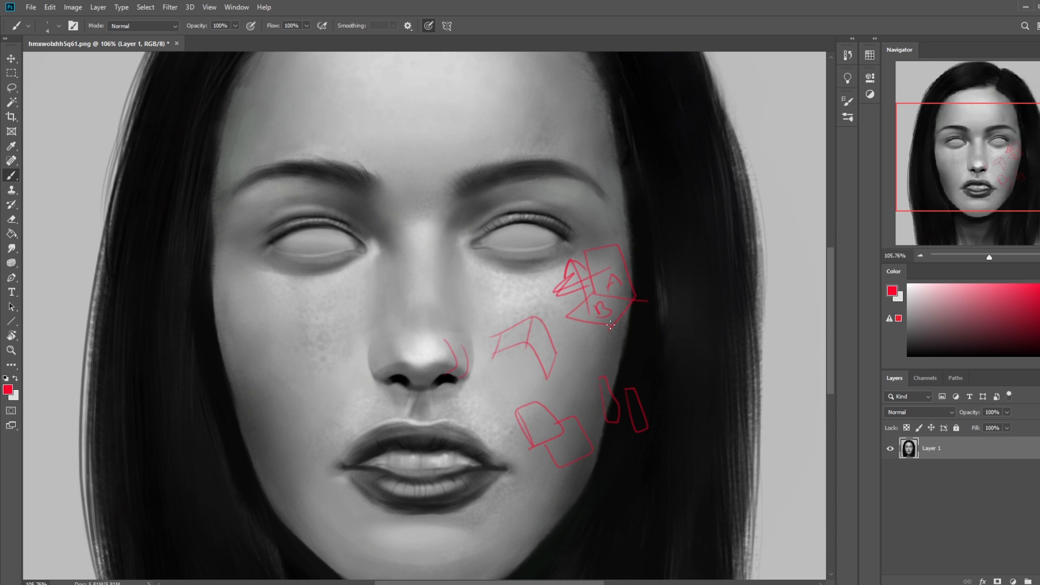
{"action": "mouse_move", "coordinate": [657, 382]}
{"action": "left_mouse_down"}
{"action": "mouse_move", "coordinate": [601, 362]}
{"action": "mouse_move", "coordinate": [663, 404]}
{"action": "left_mouse_up"}
{"action": "key", "text": "ctrl+z"}
{"action": "mouse_move", "coordinate": [448, 343]}
{"action": "left_mouse_down"}
{"action": "mouse_move", "coordinate": [452, 368]}
{"action": "mouse_move", "coordinate": [464, 365]}
{"action": "left_mouse_up"}
{"action": "key", "text": "ctrl+z"}
Step: Circle the lettered box and the right-hand nose wing in red, adding arrows that point away from the wing
{"action": "left_click_drag", "start_coordinate": [610, 216], "coordinate": [650, 214]}
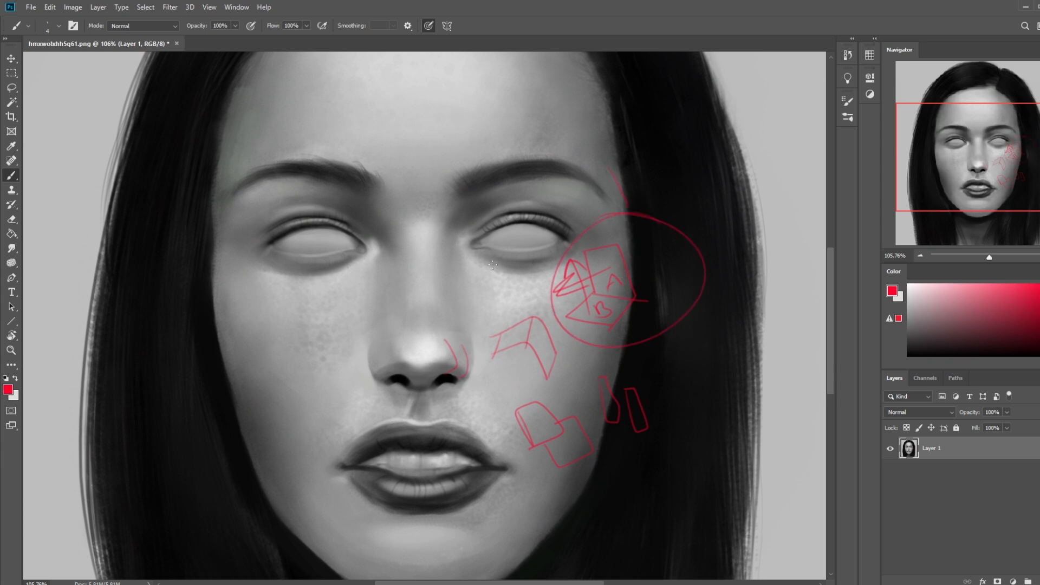
{"action": "left_click_drag", "start_coordinate": [450, 352], "coordinate": [451, 373]}
{"action": "mouse_move", "coordinate": [463, 356]}
{"action": "left_mouse_down"}
{"action": "mouse_move", "coordinate": [487, 331]}
{"action": "mouse_move", "coordinate": [509, 332]}
{"action": "left_mouse_up"}
{"action": "mouse_move", "coordinate": [468, 336]}
{"action": "left_mouse_down"}
{"action": "mouse_move", "coordinate": [511, 330]}
{"action": "mouse_move", "coordinate": [494, 354]}
{"action": "left_mouse_up"}
{"action": "mouse_move", "coordinate": [461, 377]}
{"action": "left_mouse_down"}
{"action": "mouse_move", "coordinate": [483, 406]}
{"action": "mouse_move", "coordinate": [482, 391]}
{"action": "left_mouse_up"}
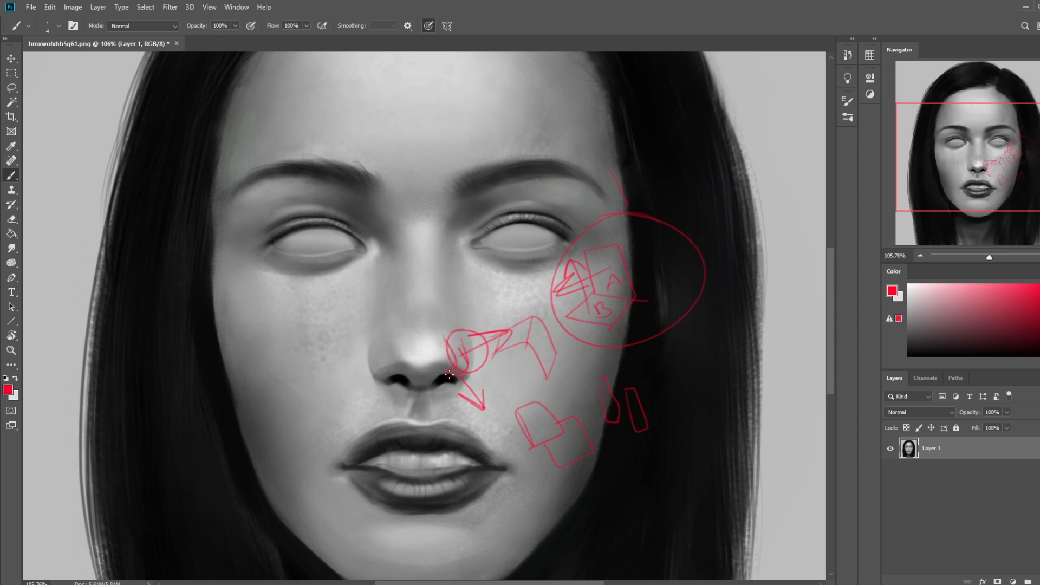
{"action": "left_click_drag", "start_coordinate": [453, 420], "coordinate": [447, 380]}
{"action": "mouse_move", "coordinate": [440, 391]}
{"action": "left_mouse_down"}
{"action": "mouse_move", "coordinate": [447, 379]}
{"action": "mouse_move", "coordinate": [458, 390]}
{"action": "left_mouse_up"}
Step: Undo all the red explanatory sketches on the nose and right-hand cheek
{"action": "key", "text": "ctrl+z"}
{"action": "key", "text": "ctrl+z"}
{"action": "key", "text": "ctrl+z"}
{"action": "key", "text": "ctrl+z"}
{"action": "key", "text": "ctrl+z"}
{"action": "key", "text": "ctrl+z"}
{"action": "key", "text": "ctrl+z"}
{"action": "key", "text": "ctrl+z"}
{"action": "key", "text": "ctrl+z"}
{"action": "key", "text": "ctrl+z"}
{"action": "key", "text": "ctrl+z"}
{"action": "key", "text": "ctrl+z"}
{"action": "key", "text": "ctrl+z"}
{"action": "key", "text": "ctrl+z"}
{"action": "key", "text": "ctrl+z"}
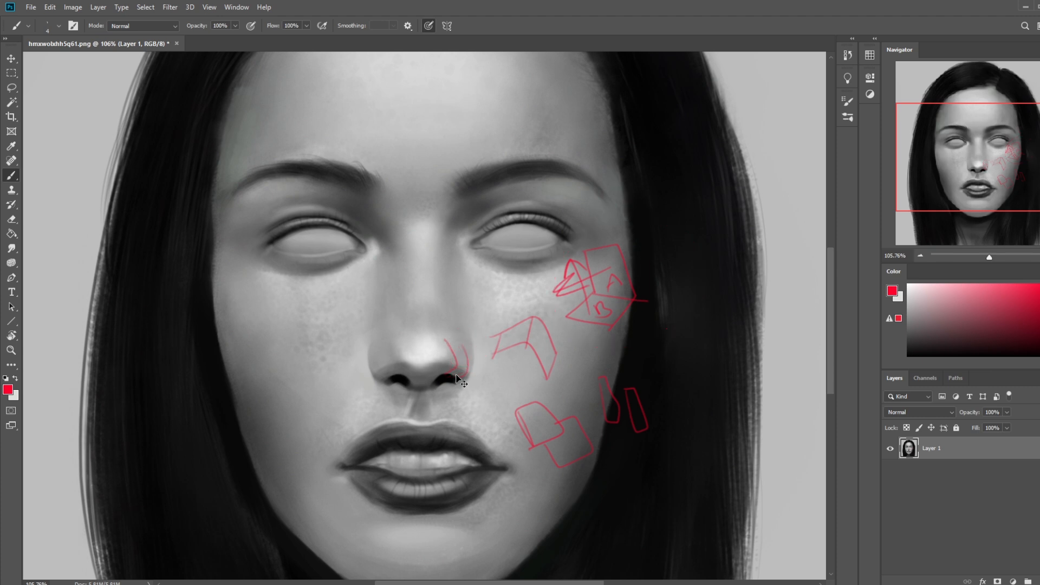
{"action": "key", "text": "ctrl+z"}
{"action": "key", "text": "ctrl+z"}
{"action": "key", "text": "ctrl+z"}
{"action": "key", "text": "ctrl+z"}
{"action": "key", "text": "ctrl+z"}
{"action": "key", "text": "ctrl+z"}
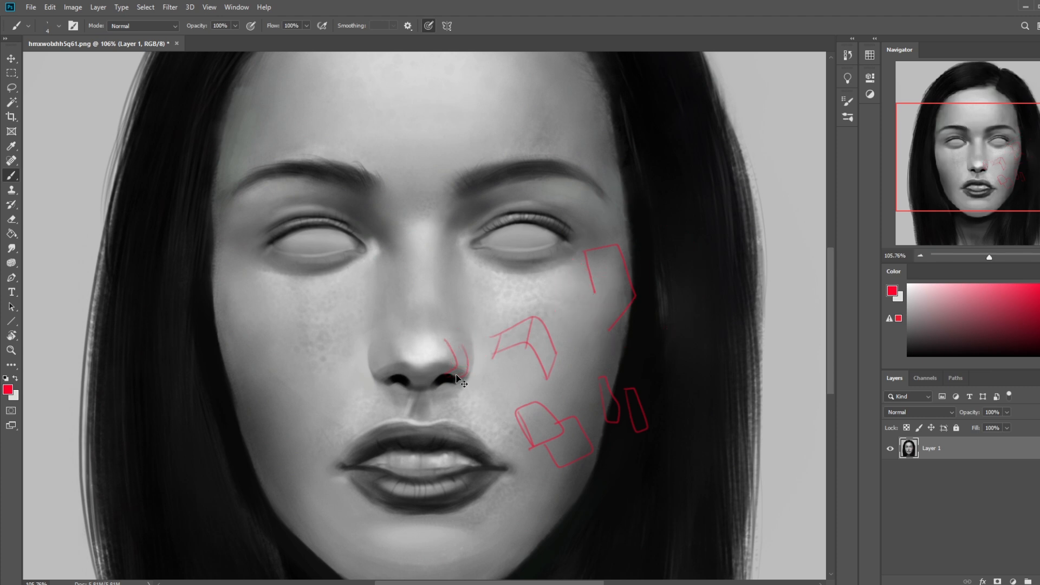
{"action": "key", "text": "ctrl+z"}
{"action": "key", "text": "ctrl+z"}
{"action": "key", "text": "ctrl+z"}
{"action": "key", "text": "ctrl+z"}
{"action": "key", "text": "ctrl+z"}
{"action": "key", "text": "ctrl+z"}
{"action": "key", "text": "ctrl+z"}
{"action": "key", "text": "ctrl+z"}
{"action": "key", "text": "ctrl+z"}
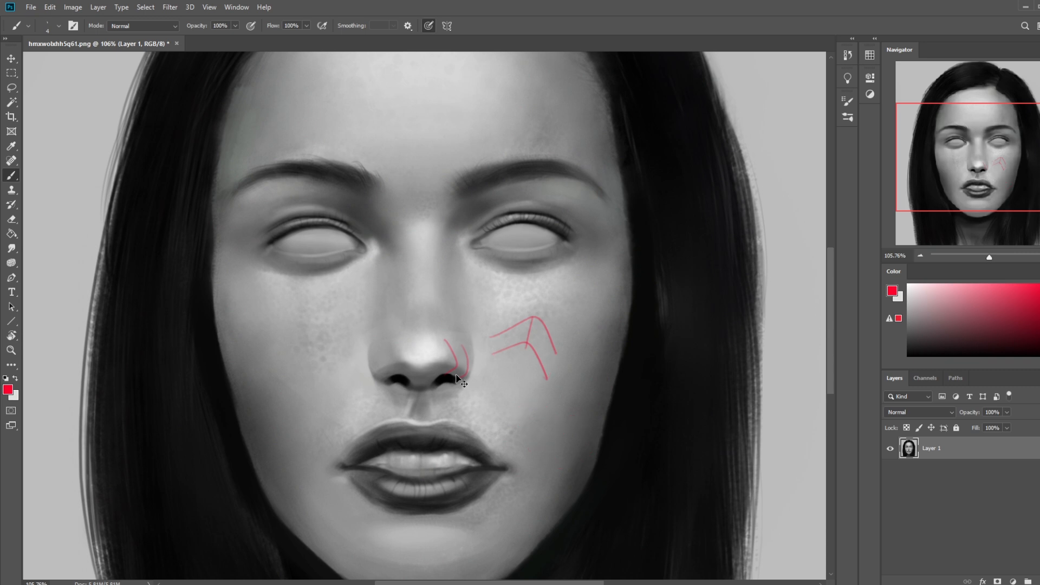
{"action": "key", "text": "ctrl+z"}
{"action": "key", "text": "ctrl+z"}
{"action": "key", "text": "ctrl+z"}
Step: Blend the nostril edges and the sides of the nose with the Smudge tool at 11% strength, varying between small sizes
{"action": "left_click", "coordinate": [11, 248]}
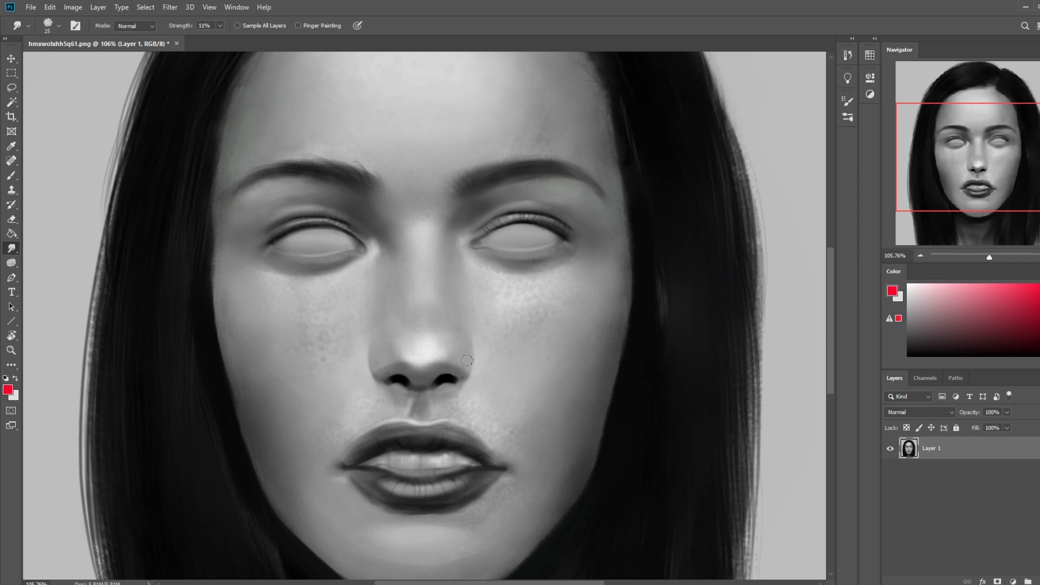
{"action": "key", "text": "bracketleft"}
{"action": "key", "text": "bracketleft"}
{"action": "key", "text": "bracketleft"}
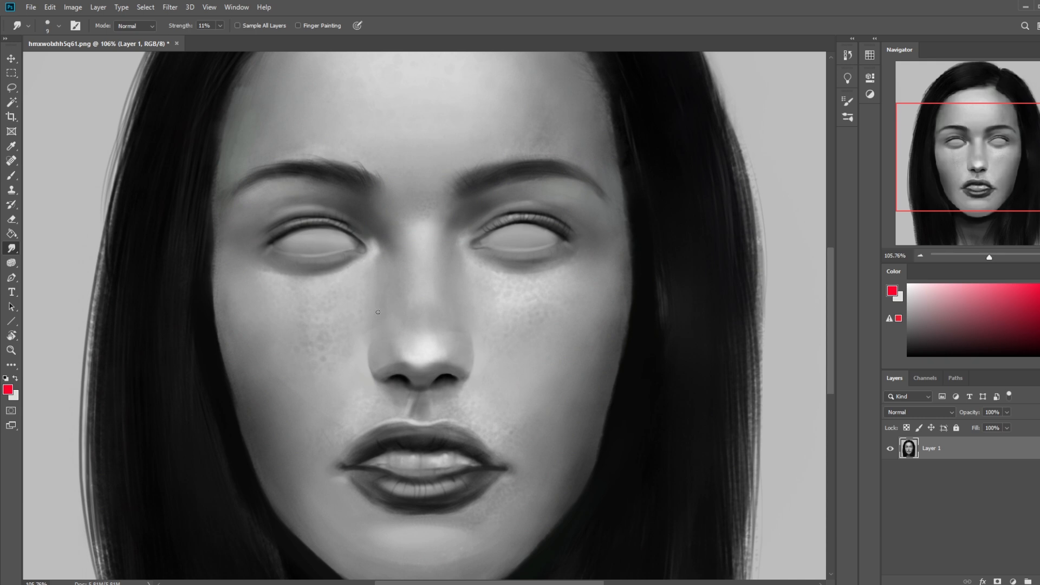
{"action": "key", "text": "bracketright"}
{"action": "key", "text": "bracketleft"}
{"action": "key", "text": "bracketright"}
Step: Choose the 500 px soft brush preset, sample light grey from the nose, and set the brush opacity to 72%
{"action": "scroll", "coordinate": [481, 376], "scroll_direction": "down", "scroll_amount": 3}
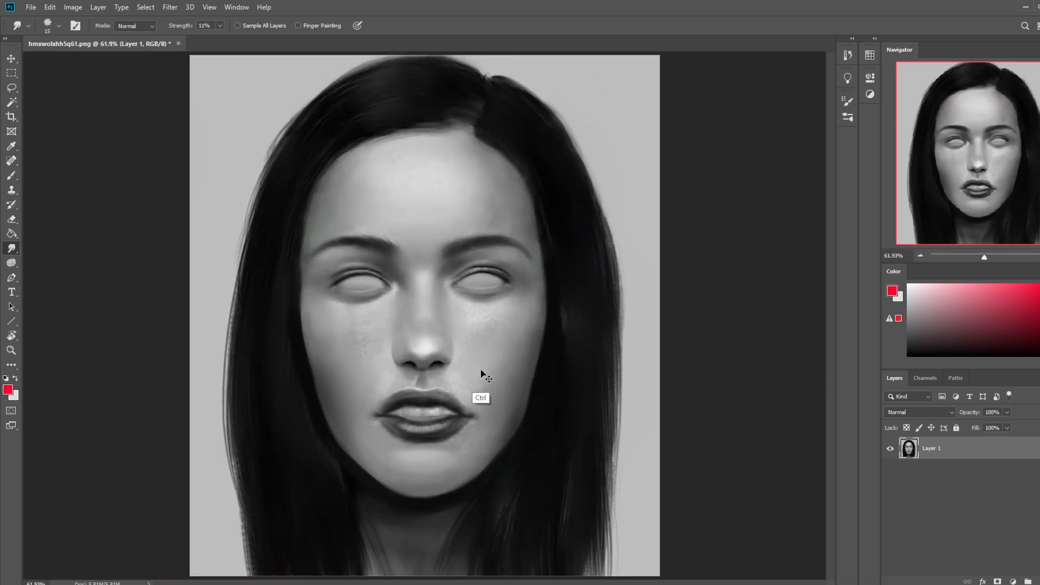
{"action": "key", "text": "b"}
{"action": "right_click", "coordinate": [442, 346]}
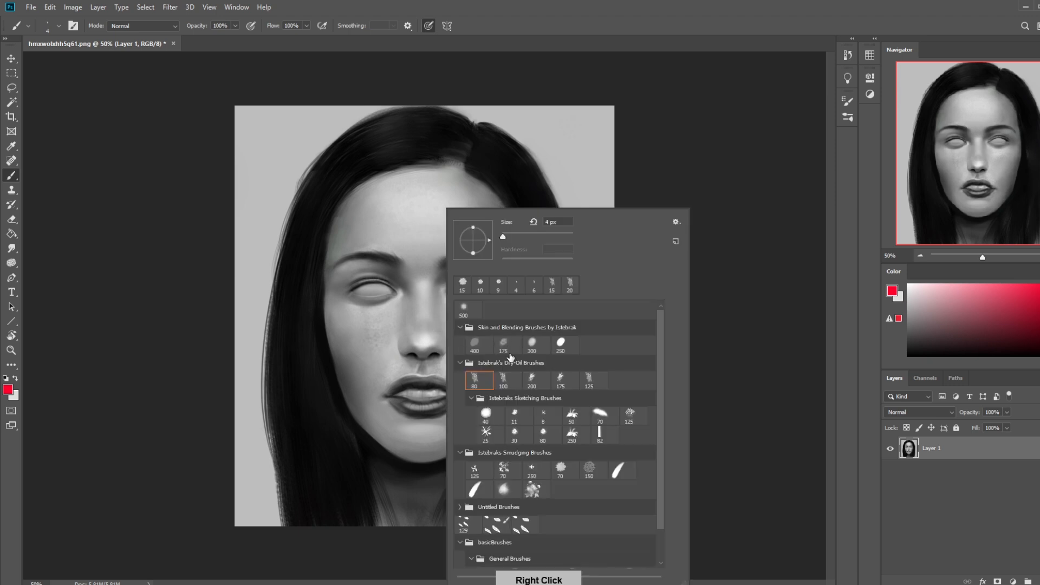
{"action": "left_click", "coordinate": [467, 308]}
{"action": "left_click", "coordinate": [718, 151]}
{"action": "left_click", "coordinate": [421, 341], "text": "alt"}
{"action": "key", "text": "bracketleft"}
{"action": "key", "text": "bracketleft"}
{"action": "key", "text": "bracketleft"}
{"action": "key", "text": "bracketleft"}
{"action": "key", "text": "bracketright"}
{"action": "key", "text": "bracketright"}
{"action": "left_click", "coordinate": [235, 26]}
{"action": "left_click_drag", "start_coordinate": [235, 39], "coordinate": [221, 40]}
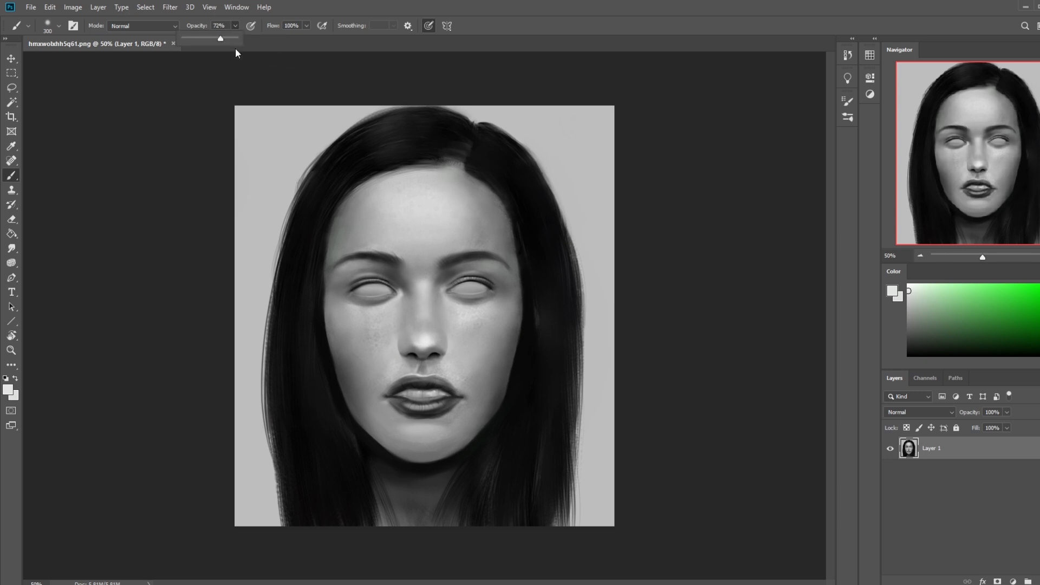
Step: Softly lighten the nose and the adjoining right-hand cheek with the light grey brush at about 400 px
{"action": "key", "text": "bracketleft"}
{"action": "key", "text": "bracketleft"}
{"action": "key", "text": "bracketright"}
{"action": "key", "text": "bracketright"}
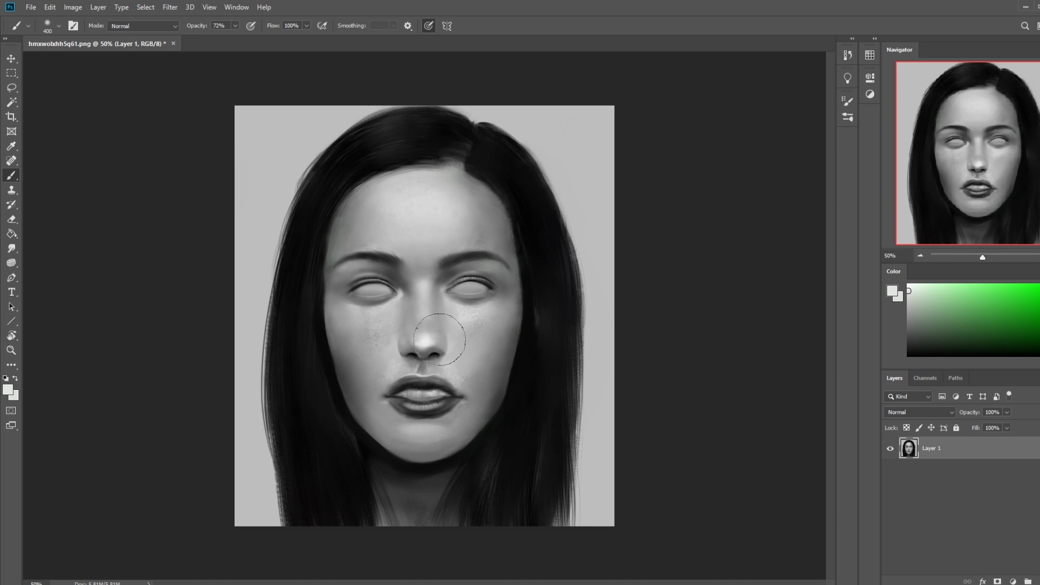
{"action": "key", "text": "bracketleft"}
{"action": "key", "text": "bracketleft"}
{"action": "key", "text": "bracketright"}
{"action": "key", "text": "bracketright"}
{"action": "left_click", "coordinate": [12, 248]}
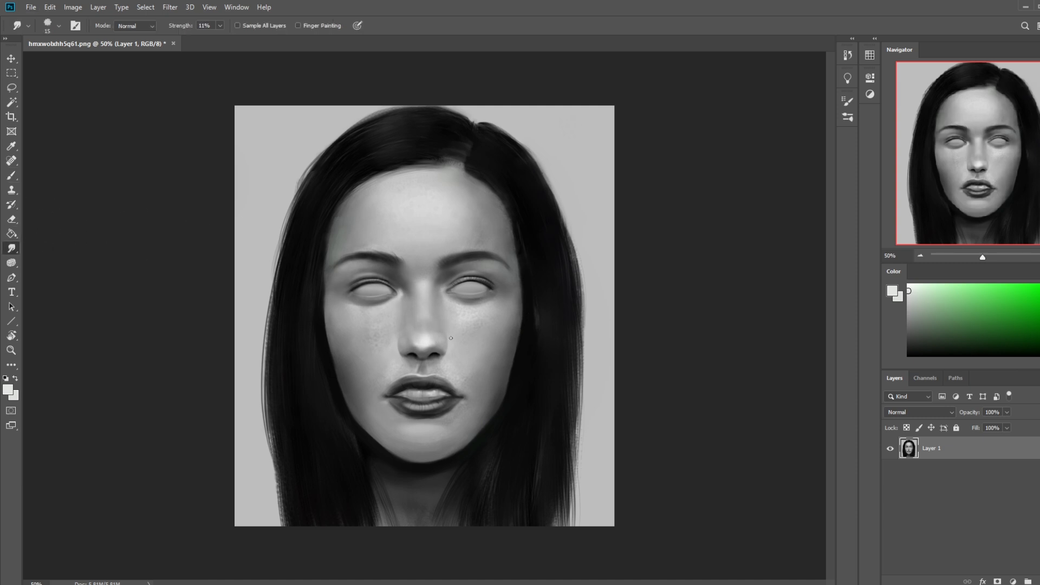
{"action": "key", "text": "b"}
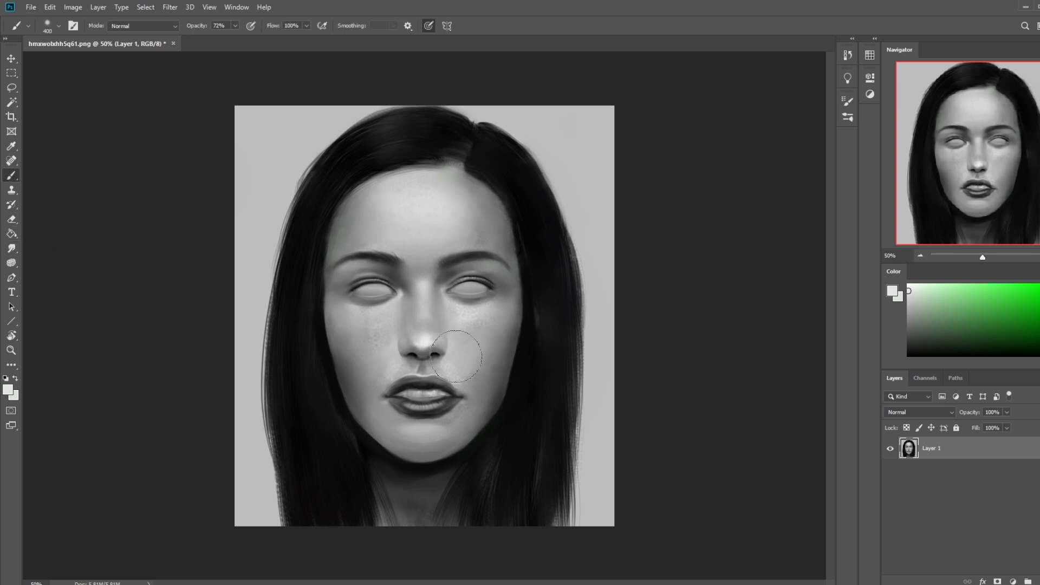
Step: Touch up the underside of the nose in mid grey sampled from the right-hand cheek, using a 40 px brush at 48% opacity
{"action": "left_click", "coordinate": [460, 345], "text": "alt"}
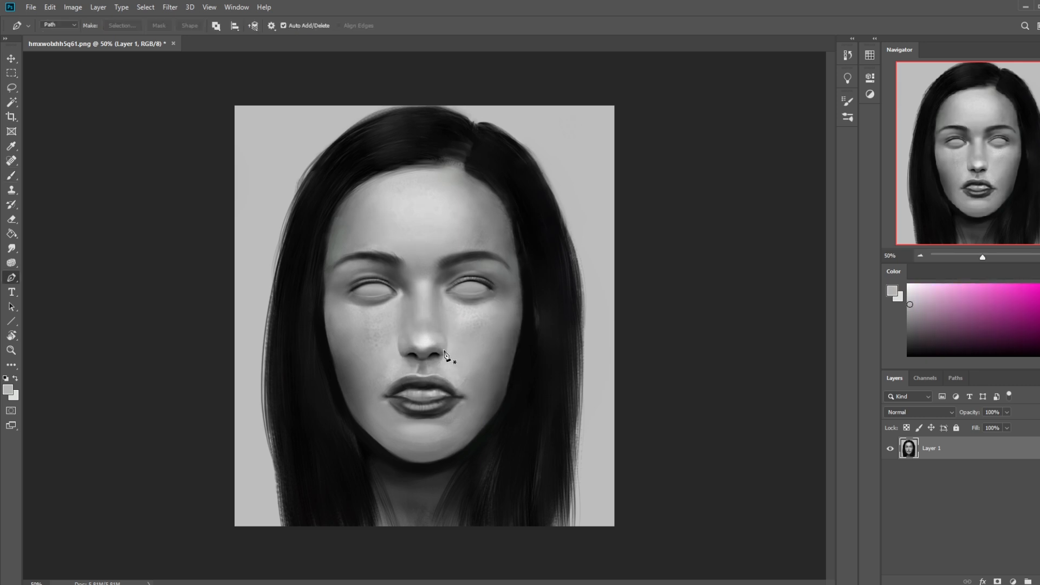
{"action": "key", "text": "b"}
{"action": "key", "text": "bracketleft"}
{"action": "key", "text": "bracketleft"}
{"action": "key", "text": "bracketleft"}
{"action": "key", "text": "bracketleft"}
{"action": "key", "text": "bracketleft"}
{"action": "key", "text": "bracketleft"}
{"action": "key", "text": "bracketleft"}
{"action": "key", "text": "bracketleft"}
{"action": "key", "text": "bracketleft"}
{"action": "key", "text": "bracketleft"}
{"action": "key", "text": "bracketleft"}
{"action": "key", "text": "bracketleft"}
{"action": "key", "text": "bracketleft"}
{"action": "key", "text": "bracketleft"}
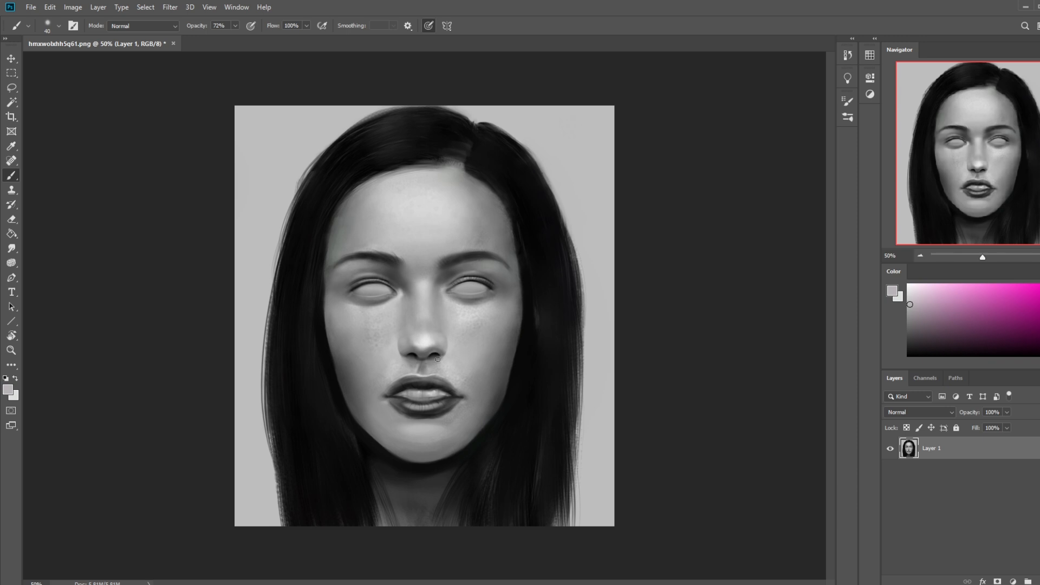
{"action": "left_click", "coordinate": [236, 26]}
{"action": "left_click_drag", "start_coordinate": [235, 38], "coordinate": [222, 37]}
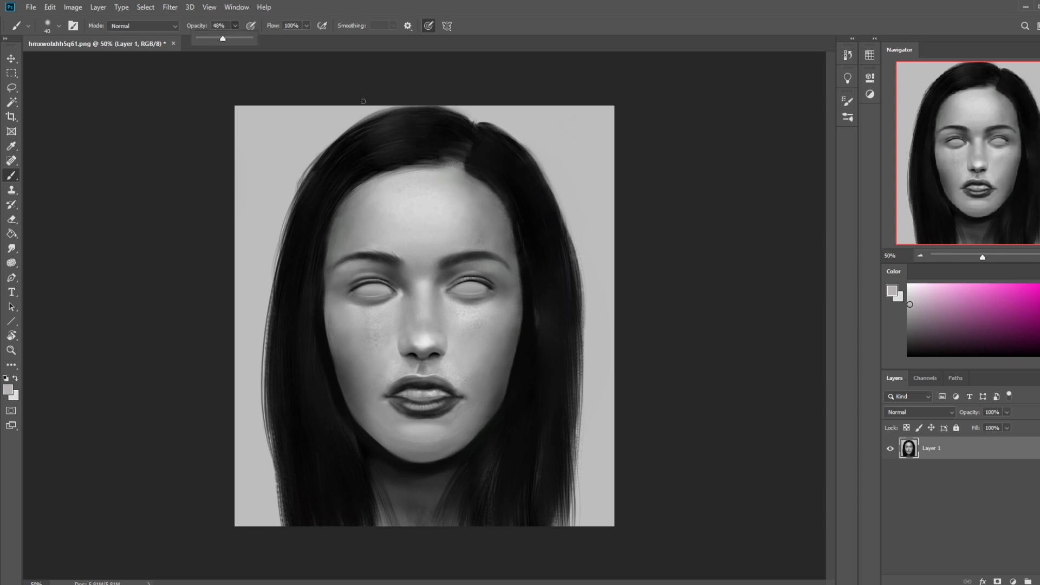
{"action": "left_click", "coordinate": [424, 348]}
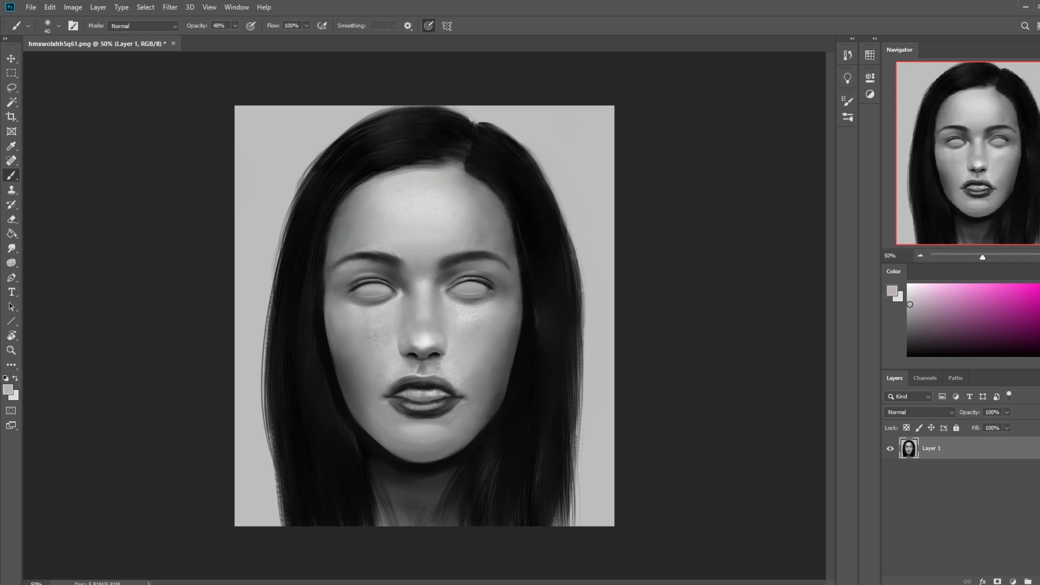
Step: Sample light grey from the nose bridge and brush it softly over the right-hand cheek at 100 px
{"action": "left_click", "coordinate": [431, 295], "text": "alt"}
{"action": "key", "text": "bracketright"}
{"action": "key", "text": "bracketright"}
{"action": "key", "text": "bracketright"}
{"action": "key", "text": "bracketright"}
{"action": "key", "text": "bracketright"}
{"action": "key", "text": "bracketright"}
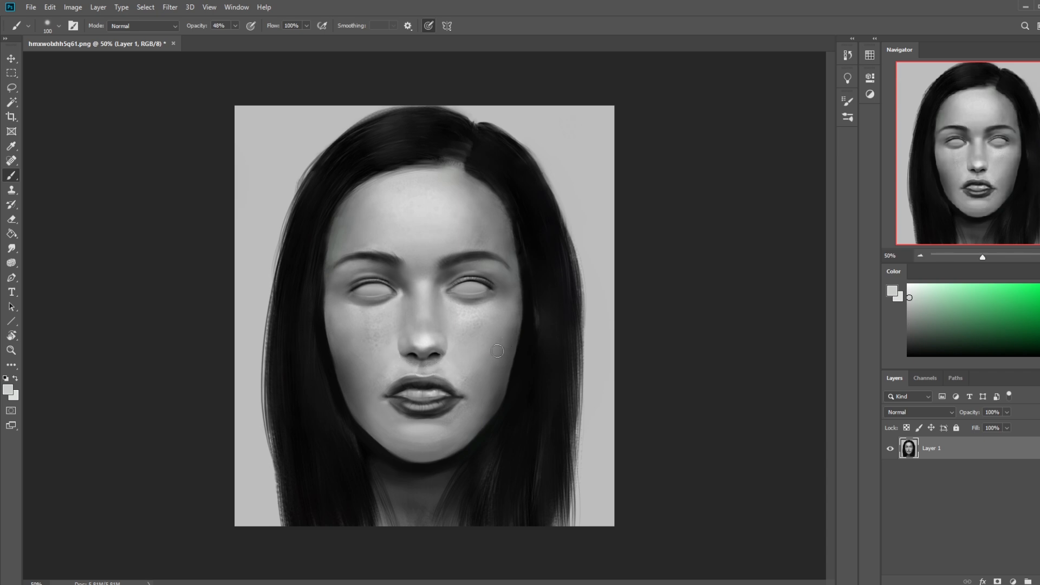
Step: Shade beneath the right-hand nostril with near-black sampled from the nostril, using a 150 px brush
{"action": "left_click", "coordinate": [436, 356], "text": "alt"}
{"action": "key", "text": "]"}
{"action": "key", "text": "]"}
{"action": "key", "text": "]"}
{"action": "key", "text": "]"}
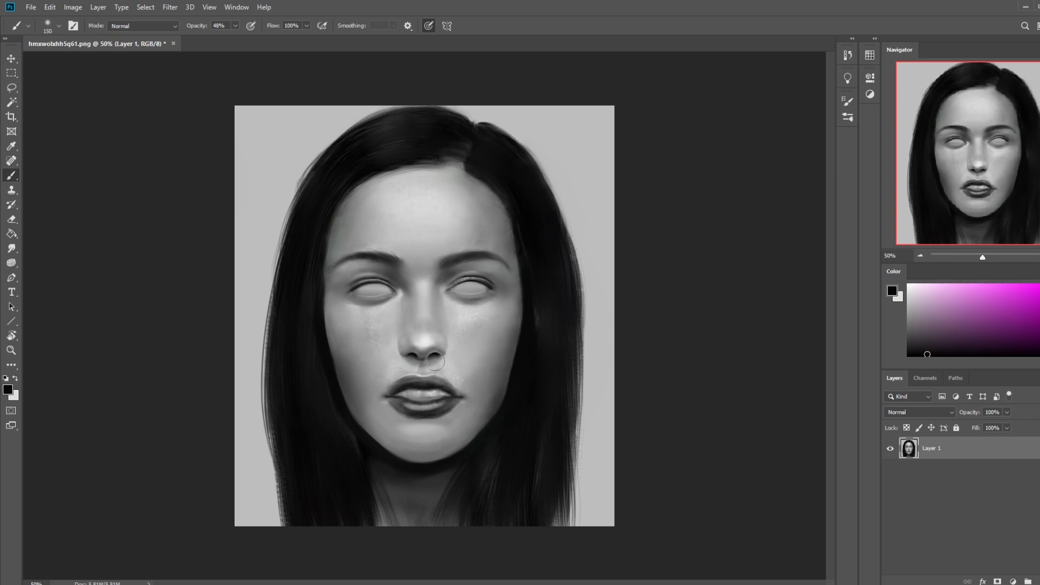
{"action": "left_click_drag", "start_coordinate": [439, 358], "coordinate": [432, 362]}
{"action": "key", "text": "bracketright"}
{"action": "key", "text": "ctrl+minus"}
{"action": "key", "text": "ctrl+minus"}
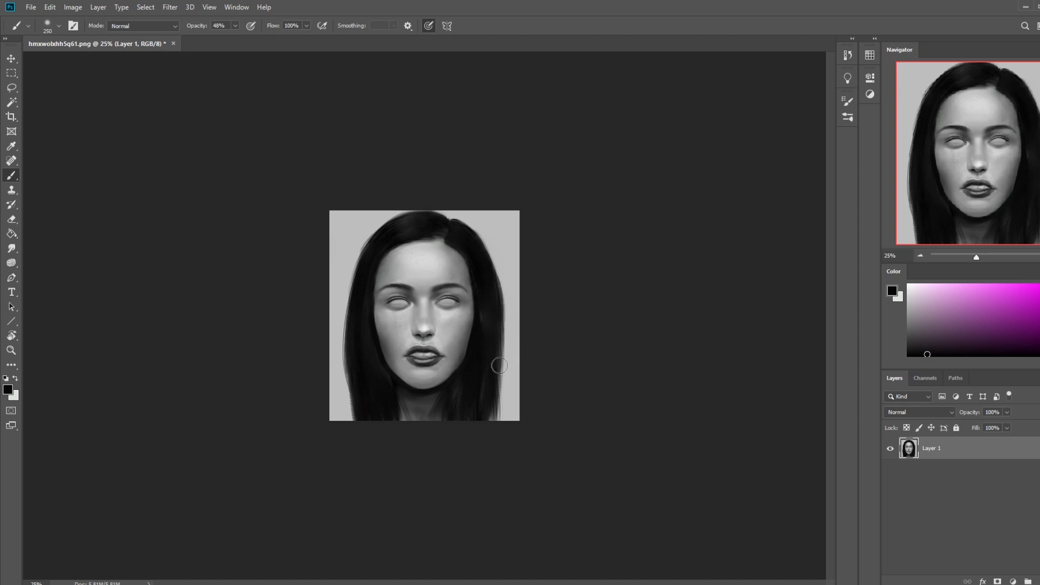
Step: Soften the lip outlines and mouth corners with the Smudge tool at 11% strength, using 40 and 30 px sizes
{"action": "left_click", "coordinate": [16, 248]}
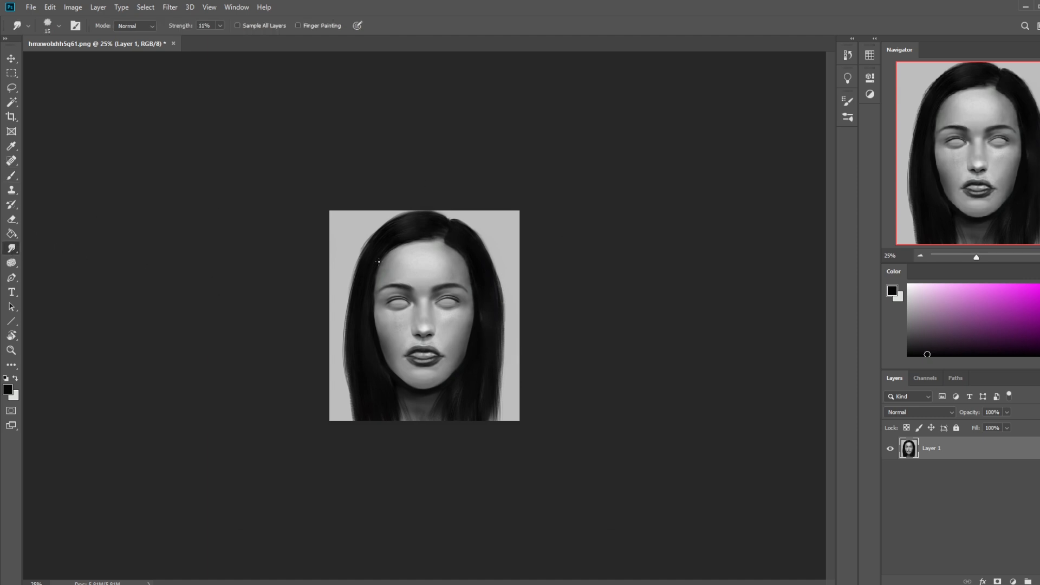
{"action": "key", "text": "ctrl+plus"}
{"action": "key", "text": "bracketright"}
{"action": "key", "text": "bracketright"}
{"action": "key", "text": "bracketright"}
{"action": "key", "text": "bracketright"}
{"action": "key", "text": "bracketright"}
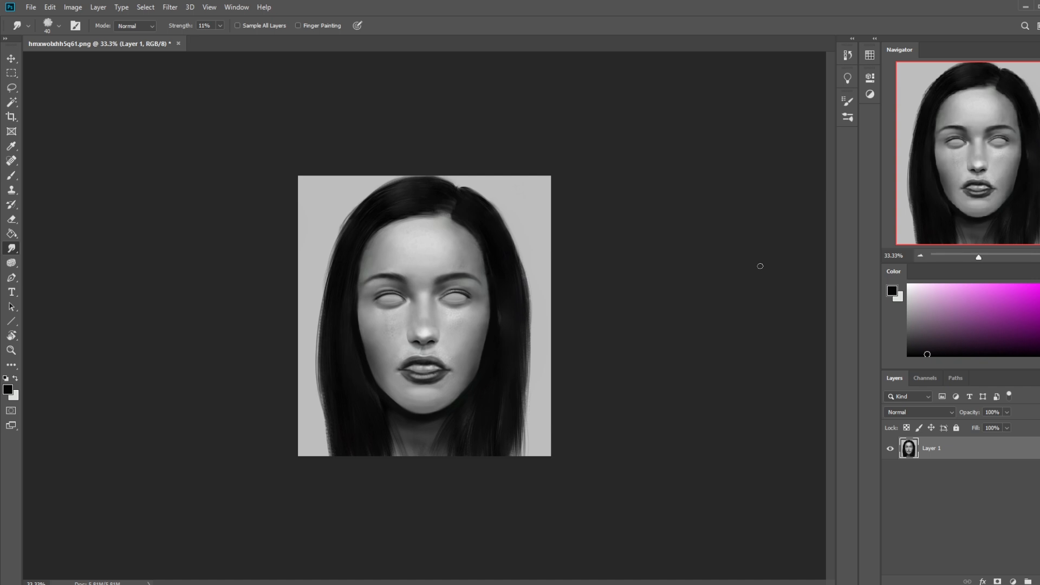
{"action": "key", "text": "ctrl+plus"}
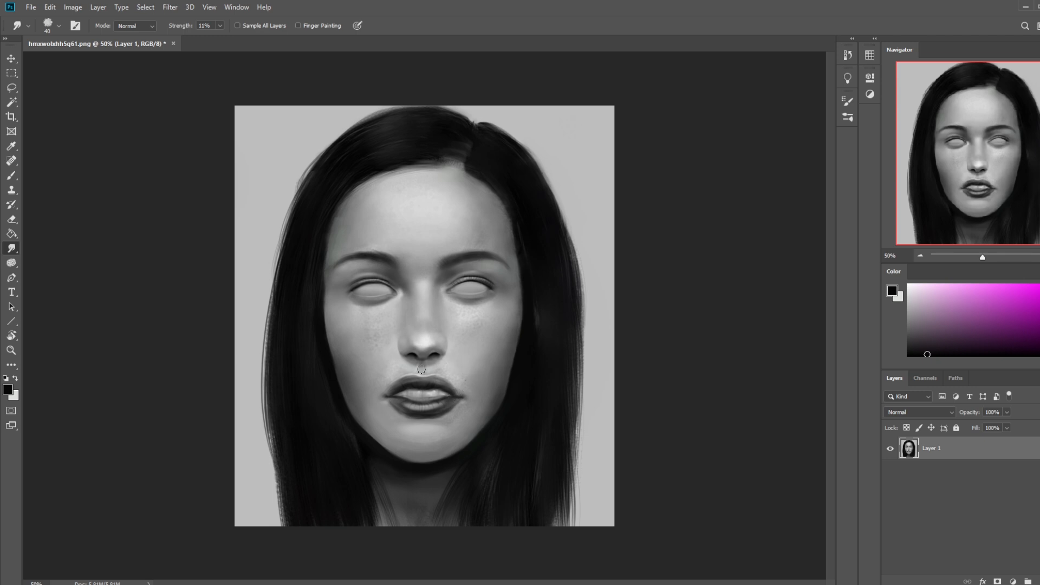
{"action": "key", "text": "bracketleft"}
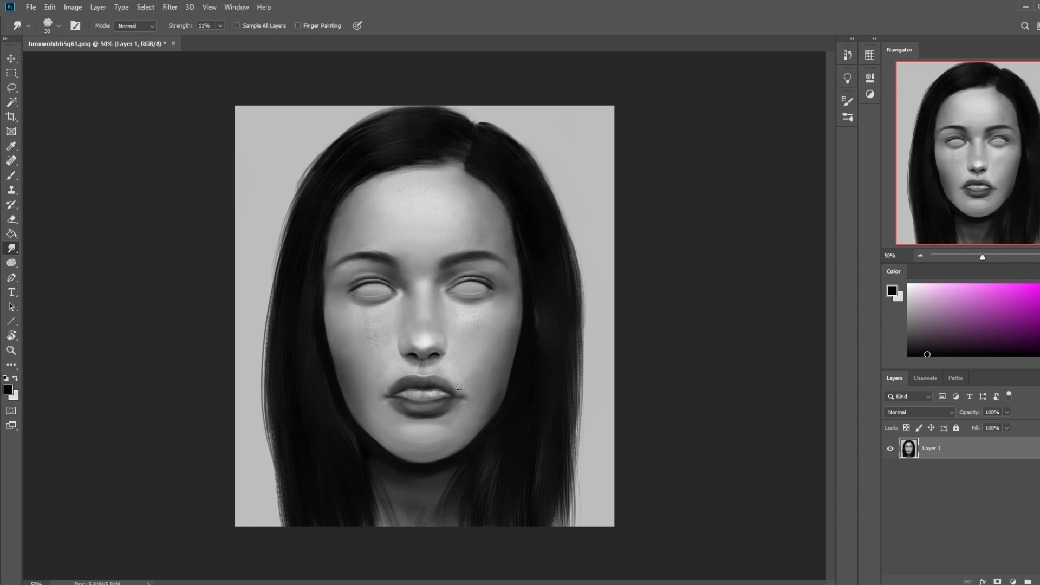
Step: Darken both mouth corners with a 250 px brush at 28% opacity, replacing a first dark grey stroke with black
{"action": "key", "text": "b"}
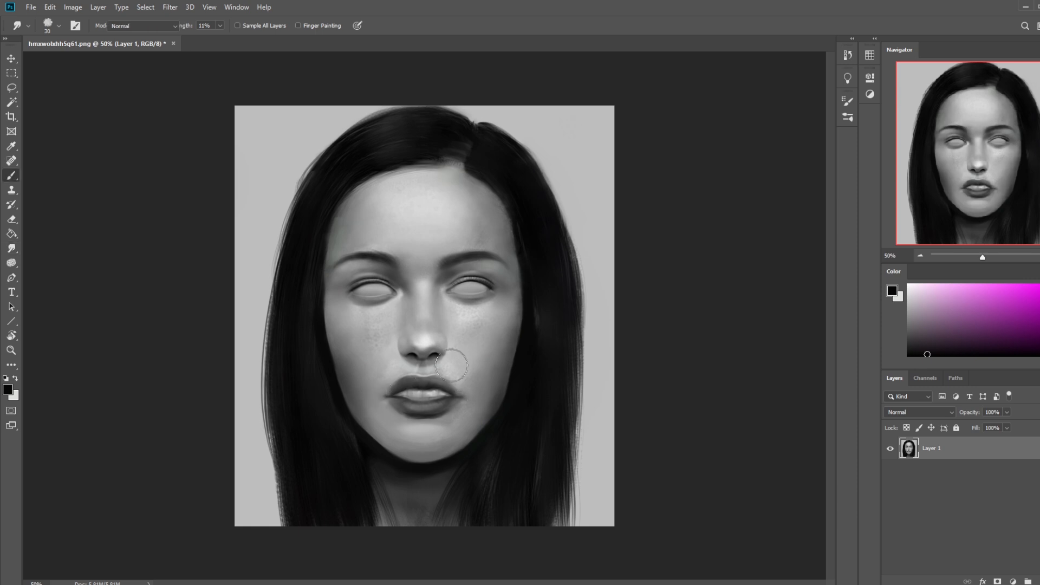
{"action": "left_click", "coordinate": [414, 378], "text": "alt"}
{"action": "left_click", "coordinate": [234, 26]}
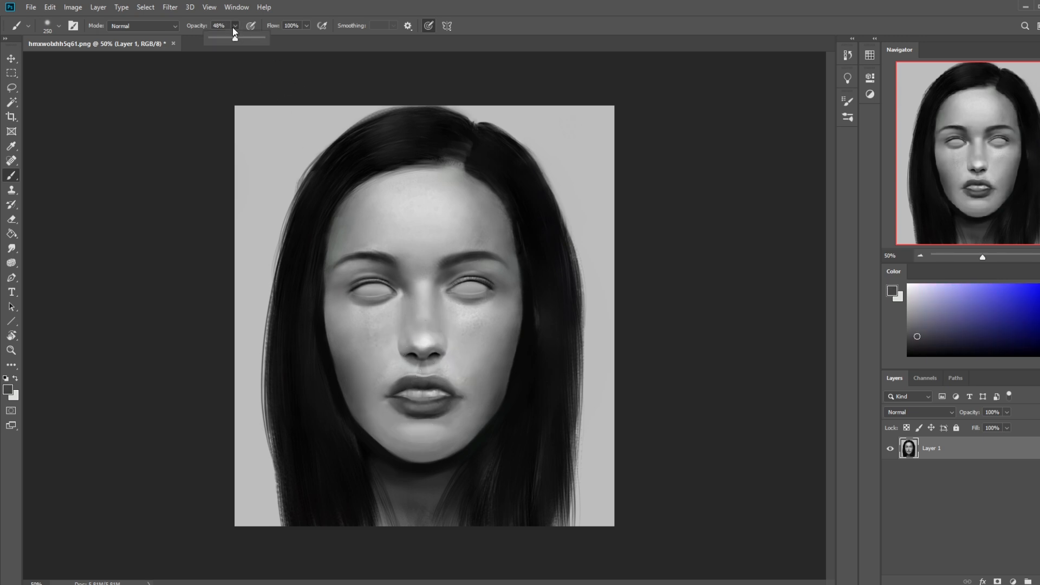
{"action": "left_click", "coordinate": [387, 392]}
{"action": "key", "text": "ctrl+z"}
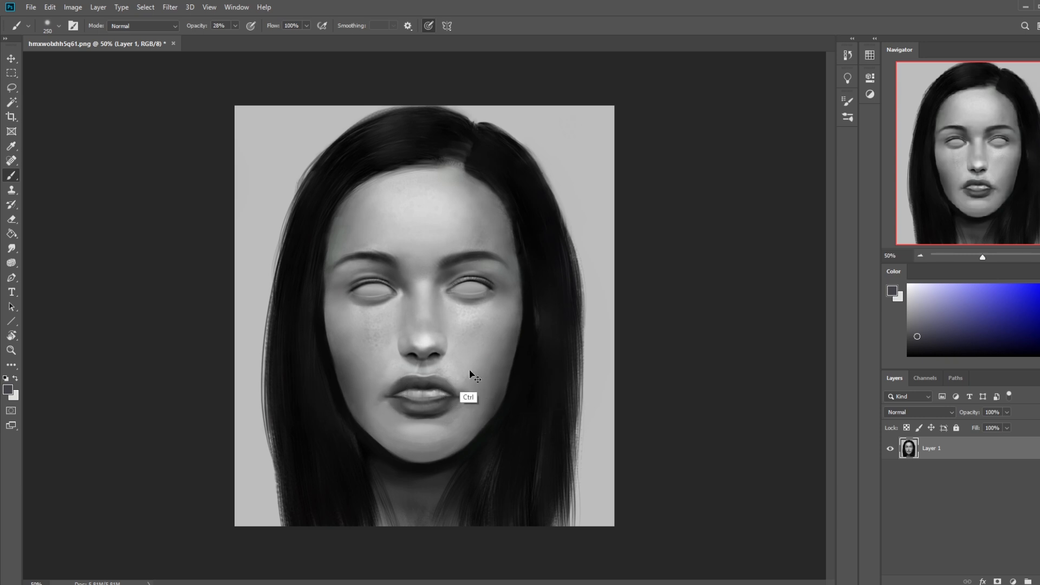
{"action": "key", "text": "d"}
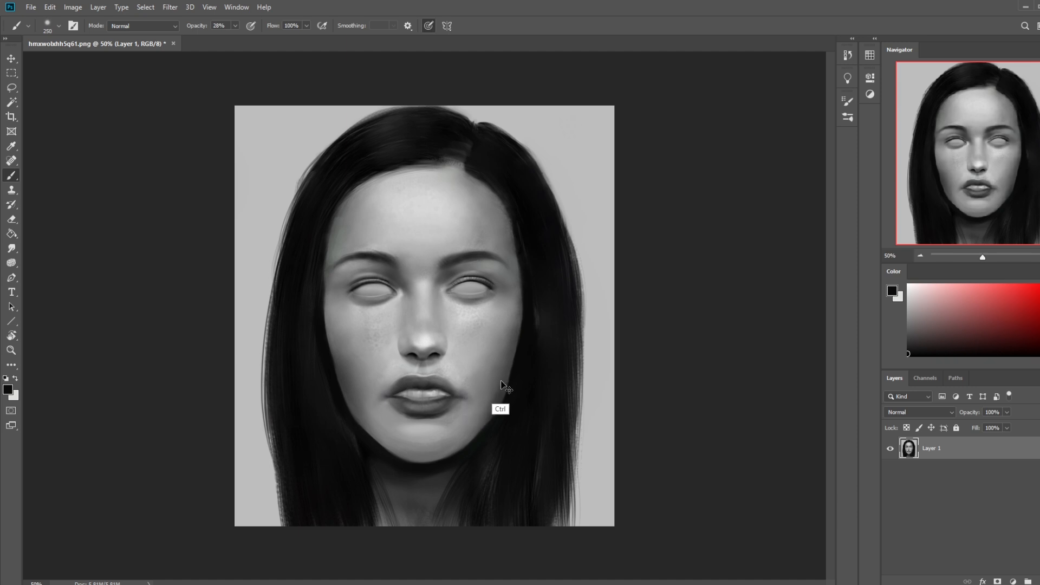
{"action": "key", "text": "ctrl+minus"}
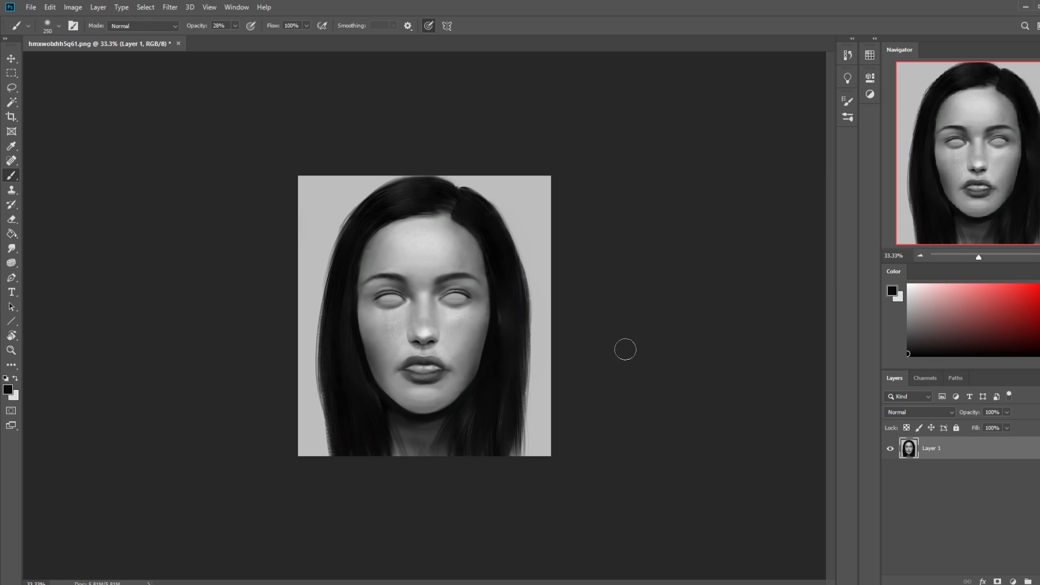
Step: Reduce the brush to 175 px and shade softly around the corners of the lower lip in black
{"action": "key", "text": "bracketleft"}
{"action": "key", "text": "bracketleft"}
{"action": "key", "text": "bracketleft"}
{"action": "key", "text": "bracketleft"}
{"action": "key", "text": "bracketright"}
{"action": "key", "text": "bracketright"}
{"action": "key", "text": "ctrl+plus"}
{"action": "key", "text": "ctrl+plus"}
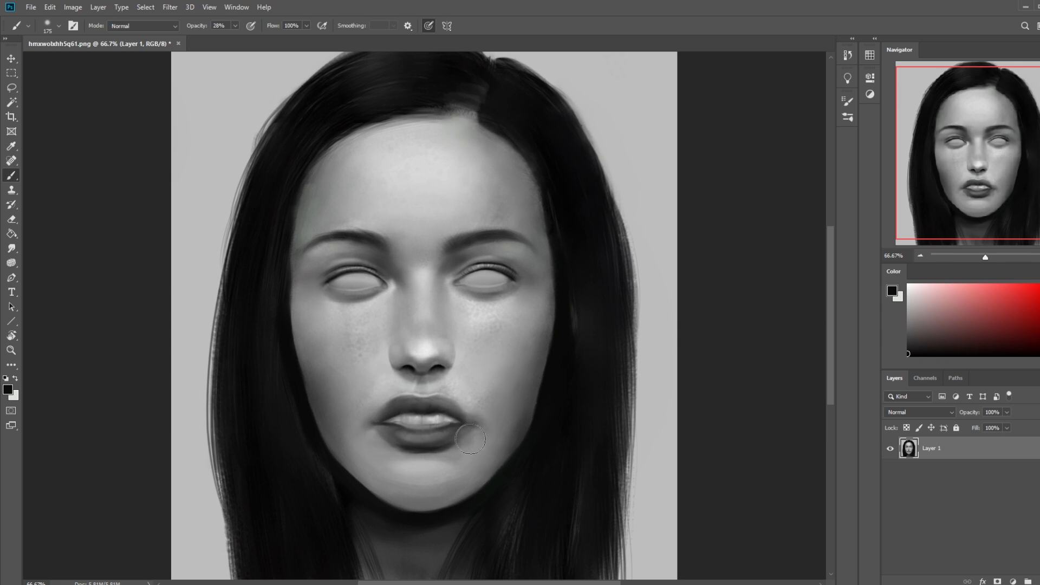
Step: Try to smudge the shadow beneath the lower lip at 30 px and 11% strength, and undo the stroke
{"action": "left_click", "coordinate": [13, 248]}
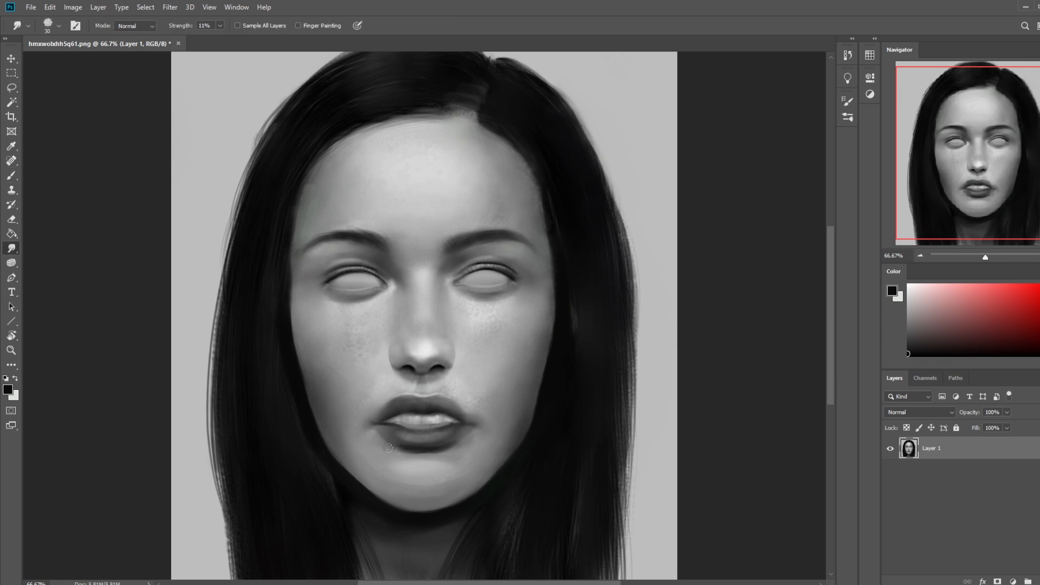
{"action": "mouse_move", "coordinate": [469, 442]}
{"action": "left_mouse_down"}
{"action": "mouse_move", "coordinate": [451, 448]}
{"action": "mouse_move", "coordinate": [458, 437]}
{"action": "mouse_move", "coordinate": [436, 456]}
{"action": "left_mouse_up"}
{"action": "key", "text": "ctrl+z"}
{"action": "key", "text": "ctrl+minus"}
{"action": "key", "text": "ctrl+minus"}
{"action": "key", "text": "b"}
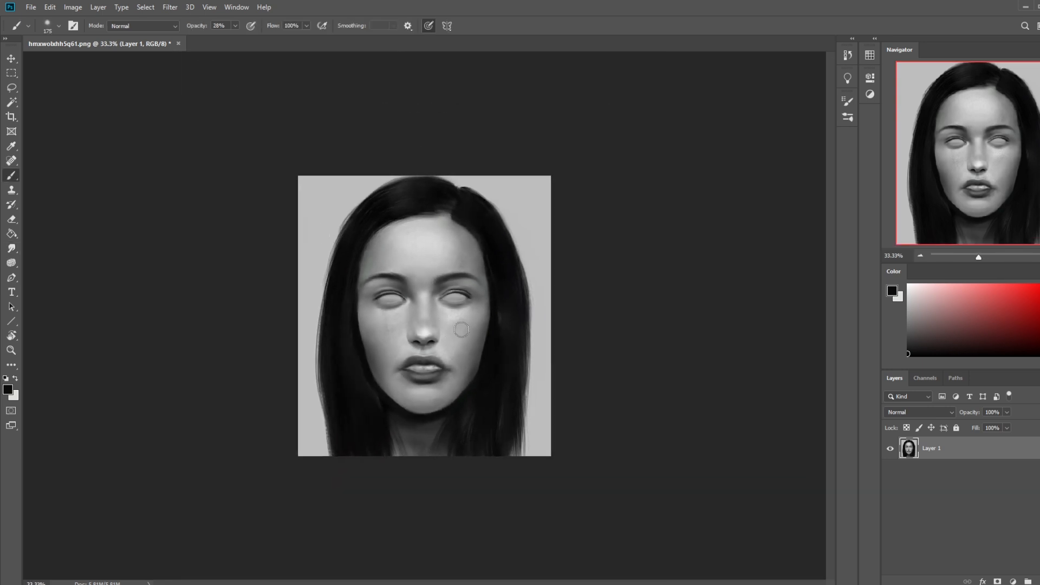
Step: Lighten the skin above the upper lip with light grey sampled from beside the philtrum, at 28% brush opacity
{"action": "left_click", "coordinate": [412, 351], "text": "alt"}
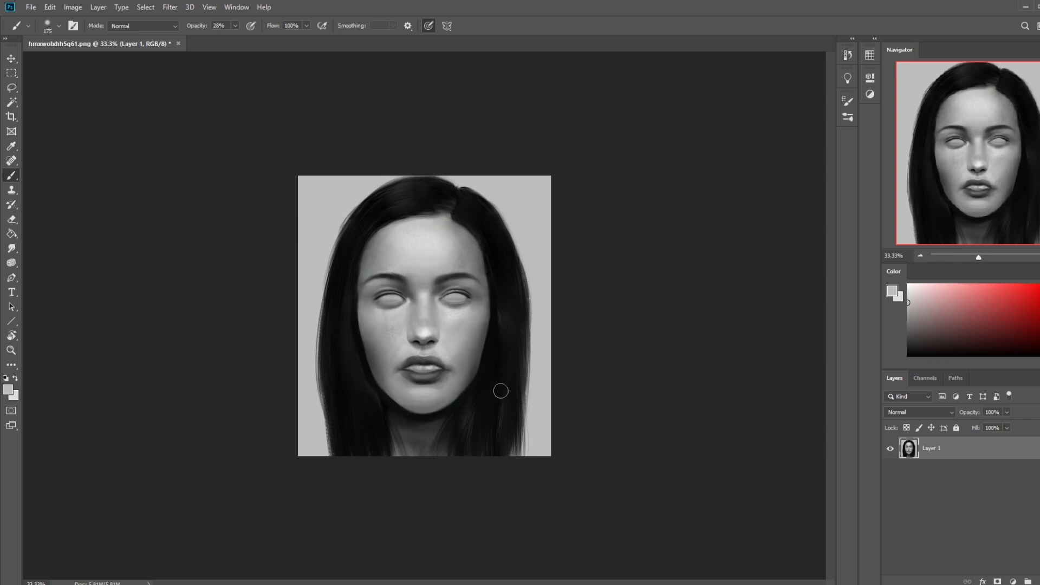
{"action": "left_click", "coordinate": [444, 349], "text": "alt"}
{"action": "key", "text": "bracketleft"}
{"action": "key", "text": "bracketleft"}
{"action": "key", "text": "bracketleft"}
{"action": "key", "text": "bracketleft"}
{"action": "key", "text": "bracketleft"}
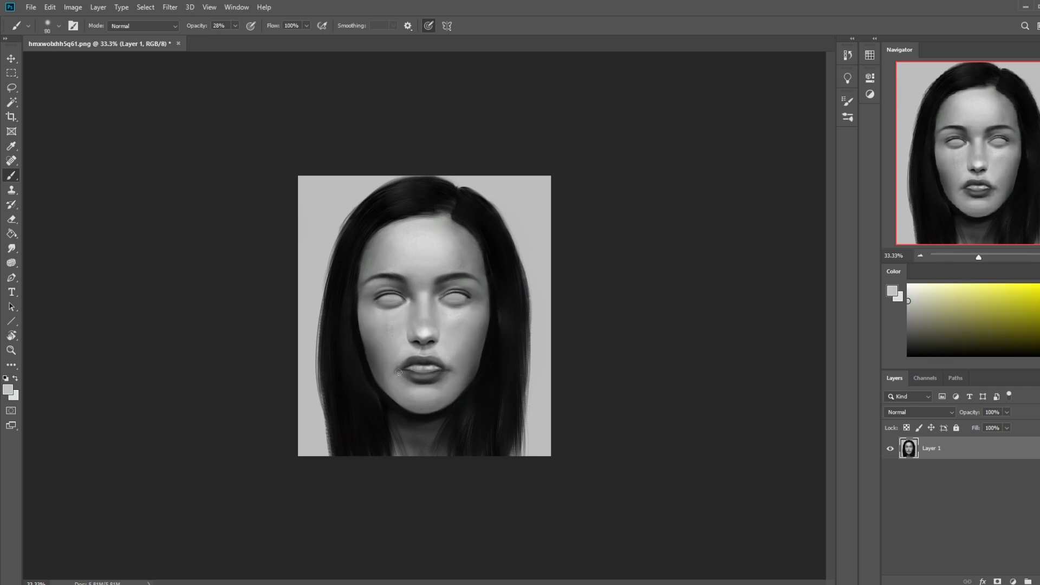
{"action": "key", "text": "bracketright"}
{"action": "key", "text": "bracketright"}
{"action": "key", "text": "bracketright"}
{"action": "left_click_drag", "start_coordinate": [413, 359], "coordinate": [423, 355]}
Step: Soften the skin around the mouth with 30 px Smudge strokes, and sample near-white for a 250 px brush
{"action": "key", "text": "bracketright"}
{"action": "key", "text": "bracketright"}
{"action": "key", "text": "bracketright"}
{"action": "key", "text": "bracketright"}
{"action": "key", "text": "bracketright"}
{"action": "key", "text": "bracketright"}
{"action": "left_click", "coordinate": [11, 248]}
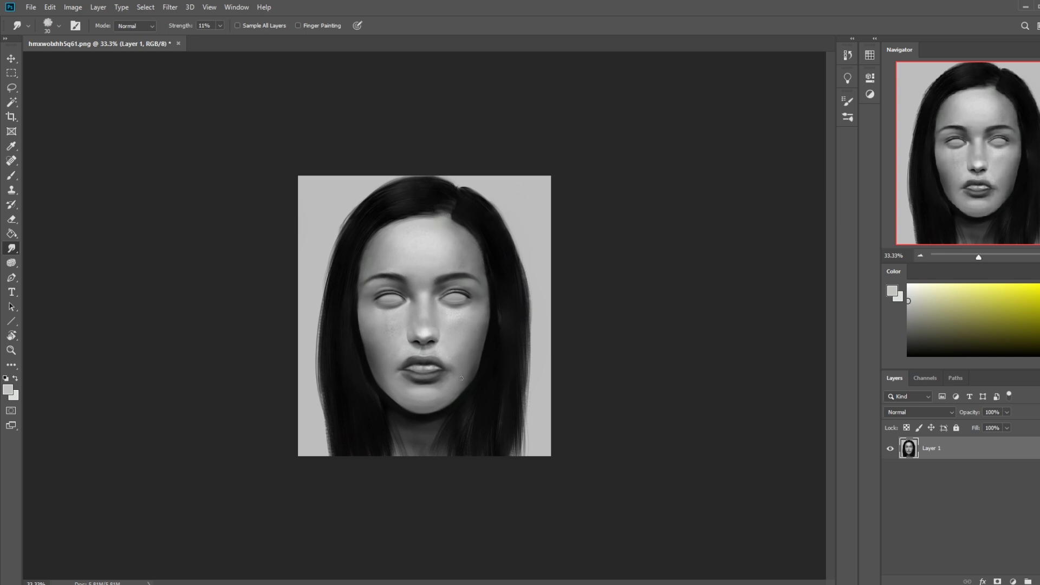
{"action": "key", "text": "b"}
{"action": "left_click", "coordinate": [433, 366], "text": "alt"}
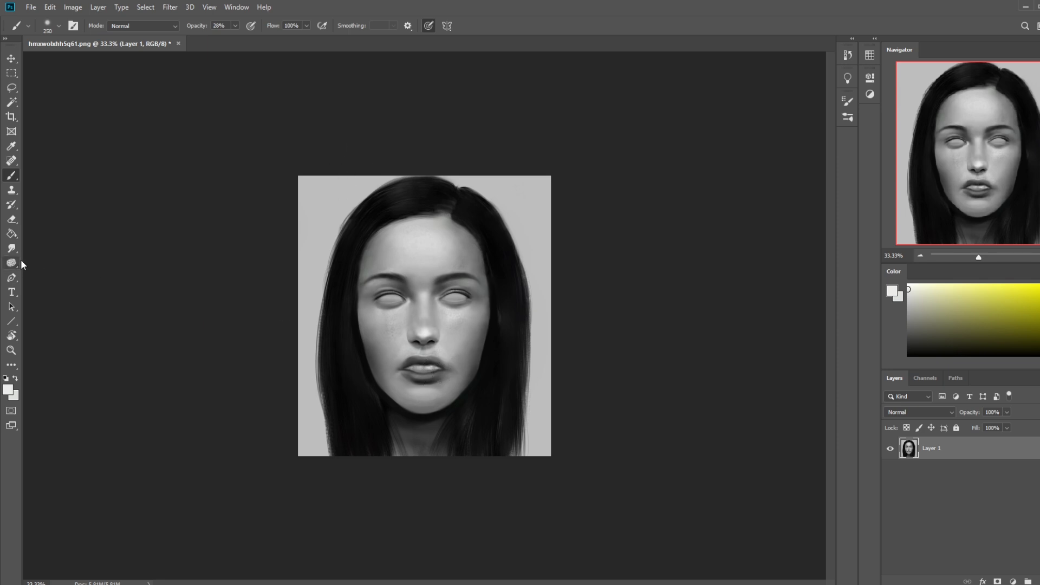
Step: Deepen the shadows around the lips with near-black sampled from the hair, reducing the brush to 150 px and smaller
{"action": "left_click", "coordinate": [501, 286], "text": "alt"}
{"action": "key", "text": "bracketleft"}
{"action": "key", "text": "bracketleft"}
{"action": "key", "text": "bracketleft"}
{"action": "key", "text": "bracketleft"}
{"action": "key", "text": "bracketleft"}
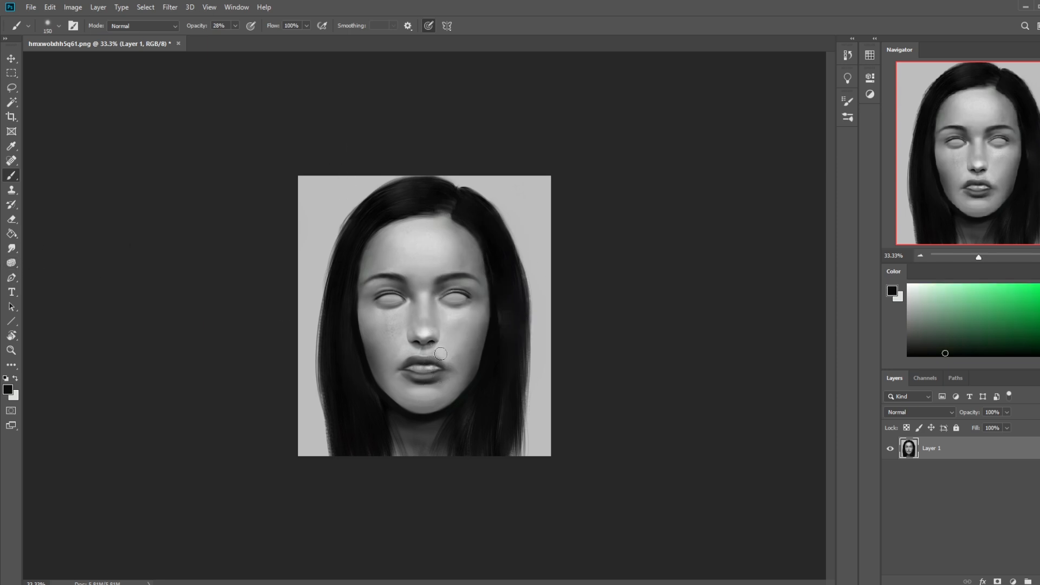
{"action": "key", "text": "bracketleft"}
{"action": "key", "text": "ctrl+plus"}
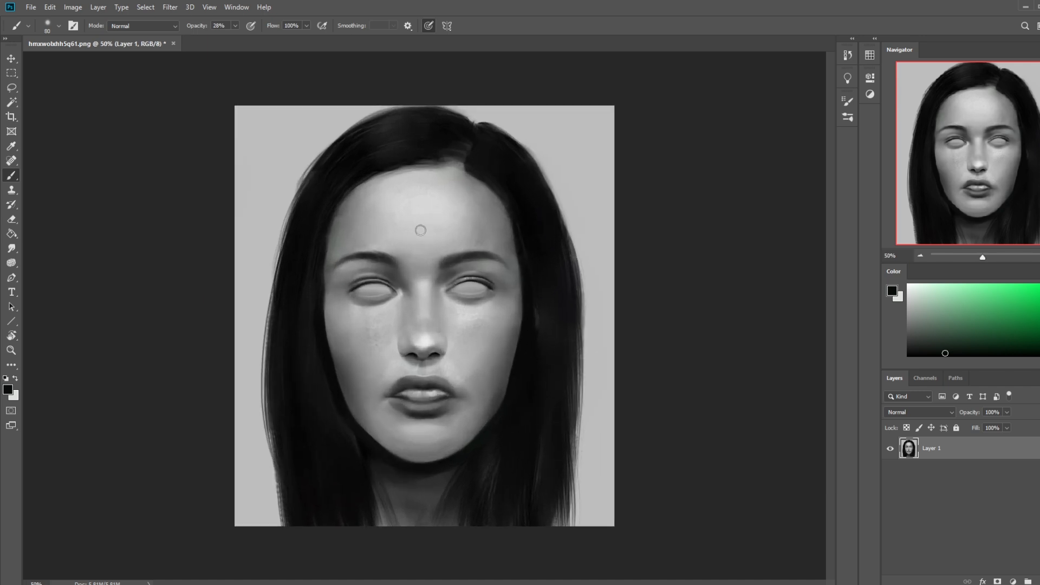
Step: Open the Liquify filter and nudge the left-hand part of the upper lip with Forward Warp, reducing the brush to 175
{"action": "left_click", "coordinate": [170, 7]}
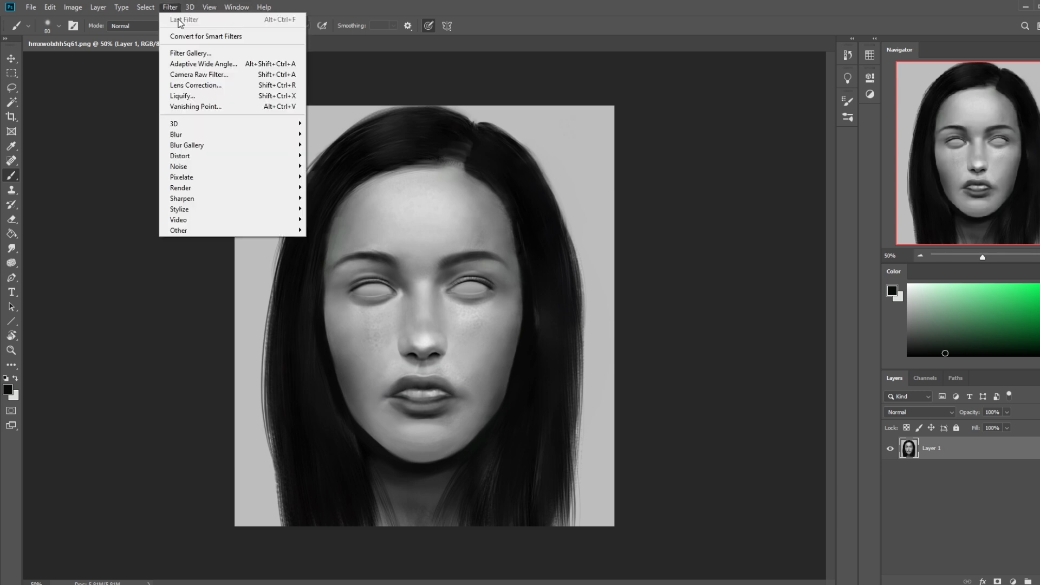
{"action": "left_click", "coordinate": [194, 94]}
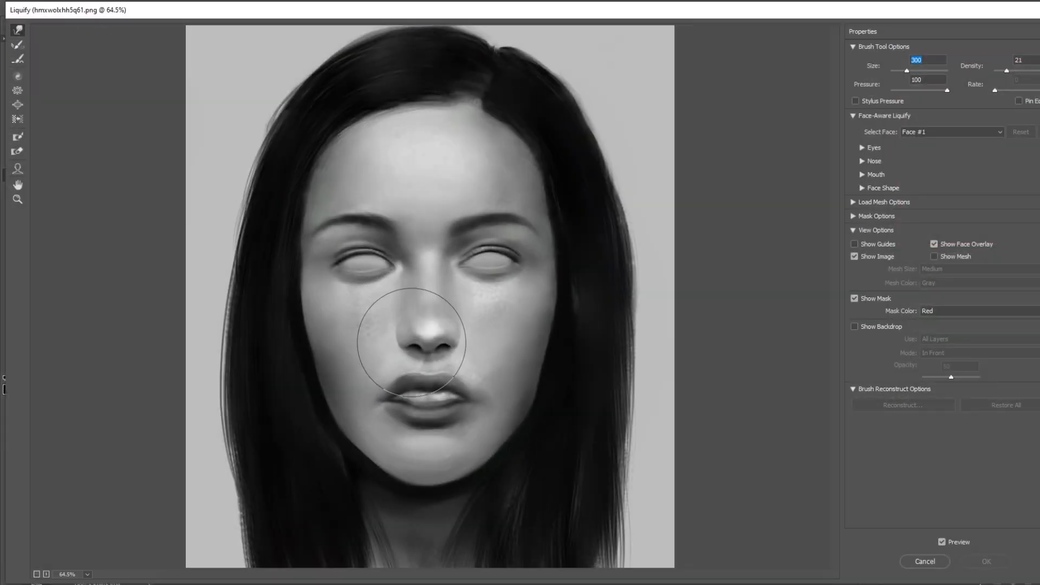
{"action": "key", "text": "bracketleft"}
{"action": "key", "text": "bracketleft"}
{"action": "left_click_drag", "start_coordinate": [392, 377], "coordinate": [396, 379]}
{"action": "key", "text": "bracketleft"}
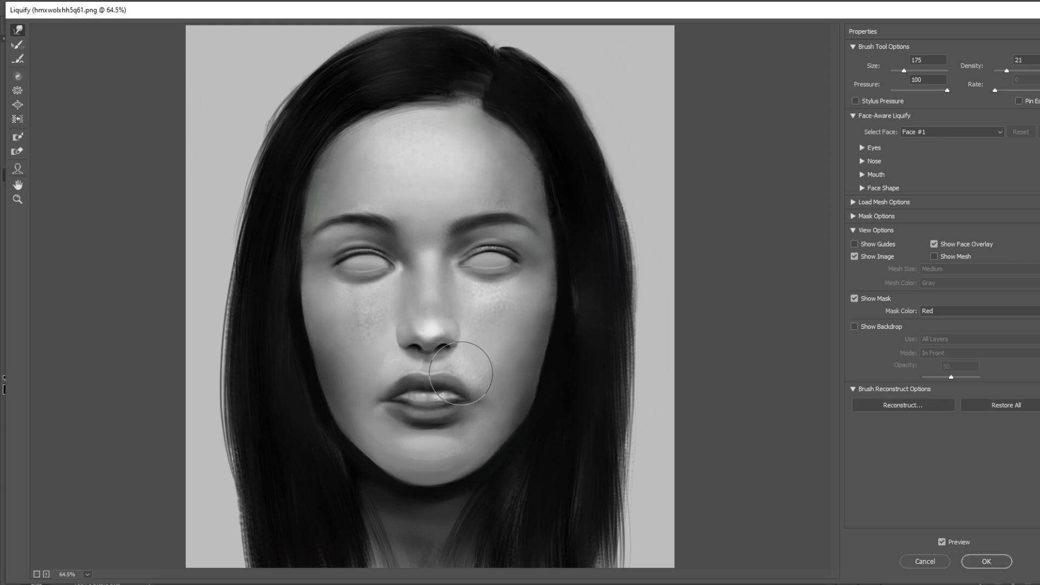
Step: Nudge the right-hand part of the upper lip inward with Forward Warp, using a brush size of 100
{"action": "key", "text": "bracketleft"}
{"action": "key", "text": "bracketleft"}
{"action": "left_click_drag", "start_coordinate": [466, 374], "coordinate": [464, 375]}
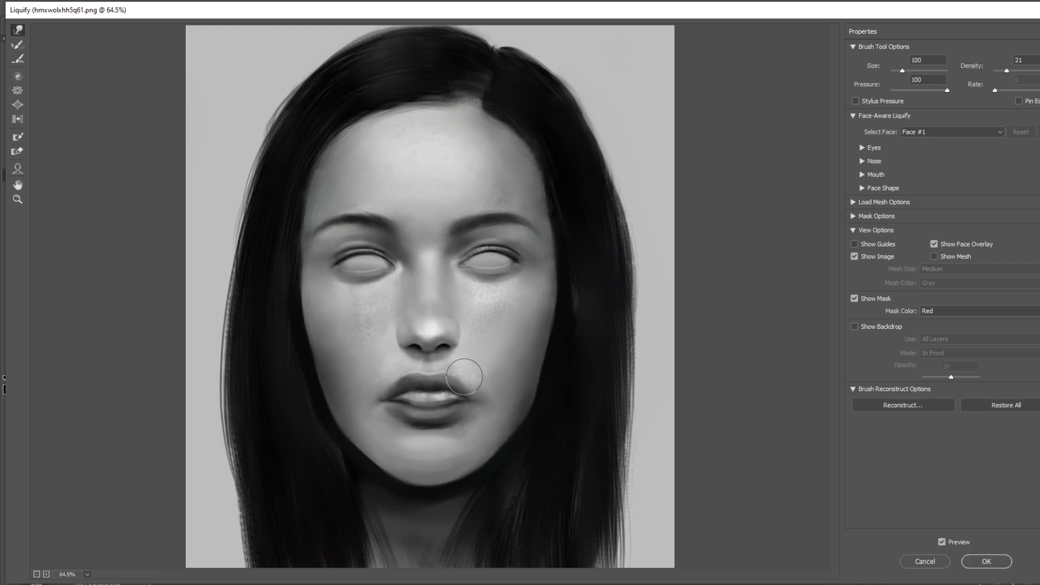
{"action": "key", "text": "bracketright"}
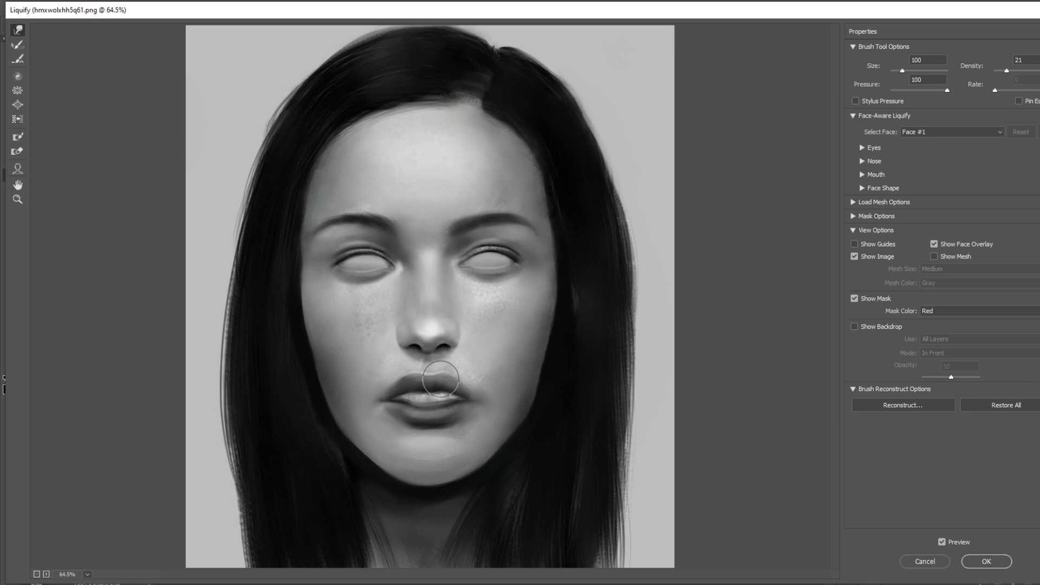
Step: Reshape the line between the lips and the mouth corners with Forward Warp at a brush size of 70
{"action": "key", "text": "bracketleft"}
{"action": "key", "text": "bracketleft"}
{"action": "key", "text": "bracketleft"}
{"action": "left_click_drag", "start_coordinate": [406, 390], "coordinate": [396, 394]}
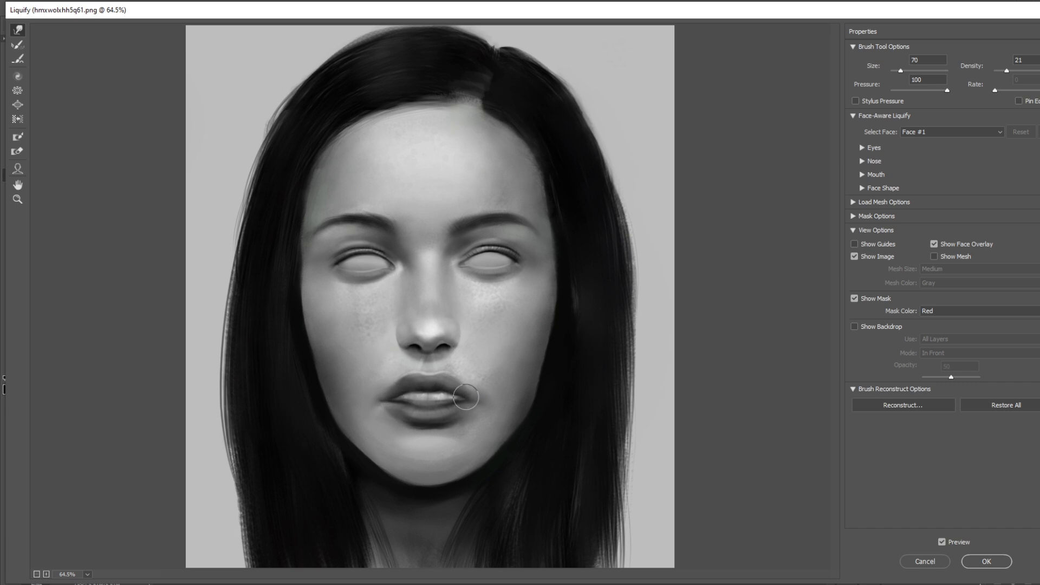
{"action": "left_click_drag", "start_coordinate": [468, 401], "coordinate": [455, 395]}
Step: Nudge the lower lip with a larger Forward Warp brush, increasing it to 150, and apply the Liquify changes
{"action": "key", "text": "bracketright"}
{"action": "key", "text": "bracketright"}
{"action": "key", "text": "bracketleft"}
{"action": "key", "text": "bracketright"}
{"action": "key", "text": "bracketright"}
{"action": "left_click_drag", "start_coordinate": [409, 402], "coordinate": [404, 403]}
{"action": "key", "text": "bracketright"}
{"action": "key", "text": "bracketright"}
{"action": "key", "text": "ctrl+minus"}
{"action": "key", "text": "ctrl+minus"}
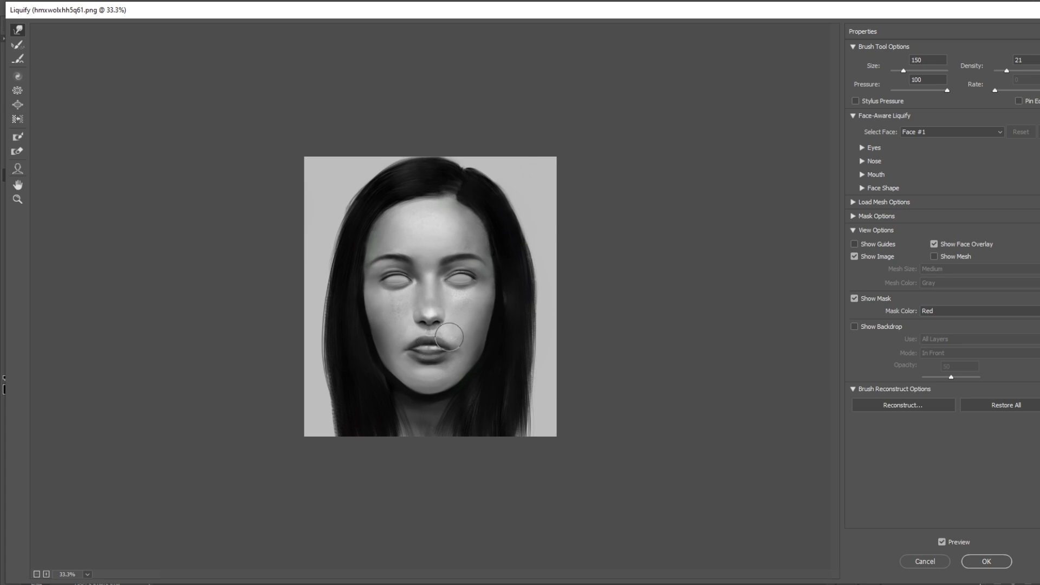
{"action": "left_click", "coordinate": [986, 561]}
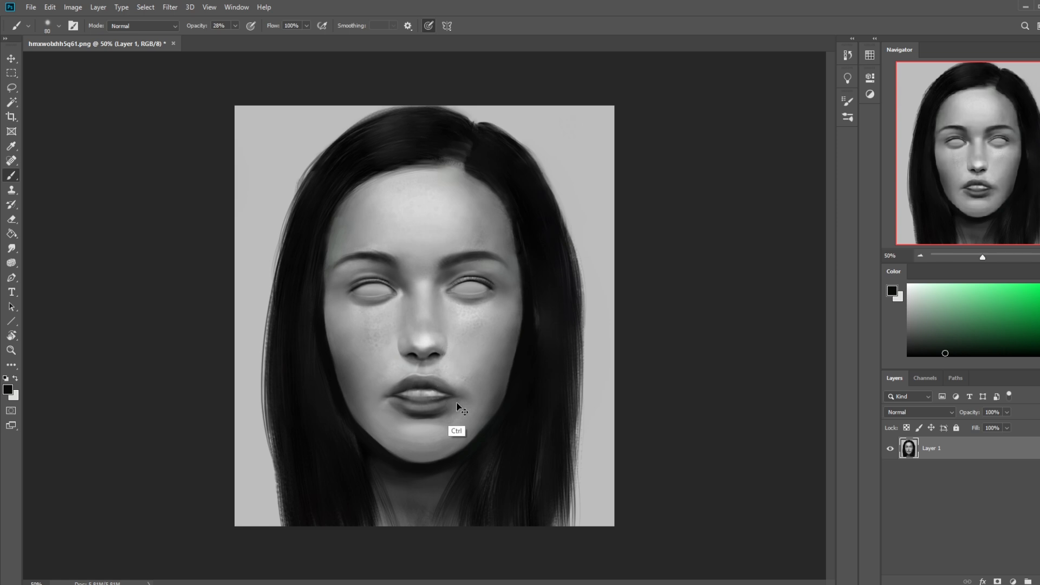
Step: Sample light grey from the tip of the nose and enlarge the brush to 125 px
{"action": "key", "text": "ctrl+minus"}
{"action": "key", "text": "ctrl+minus"}
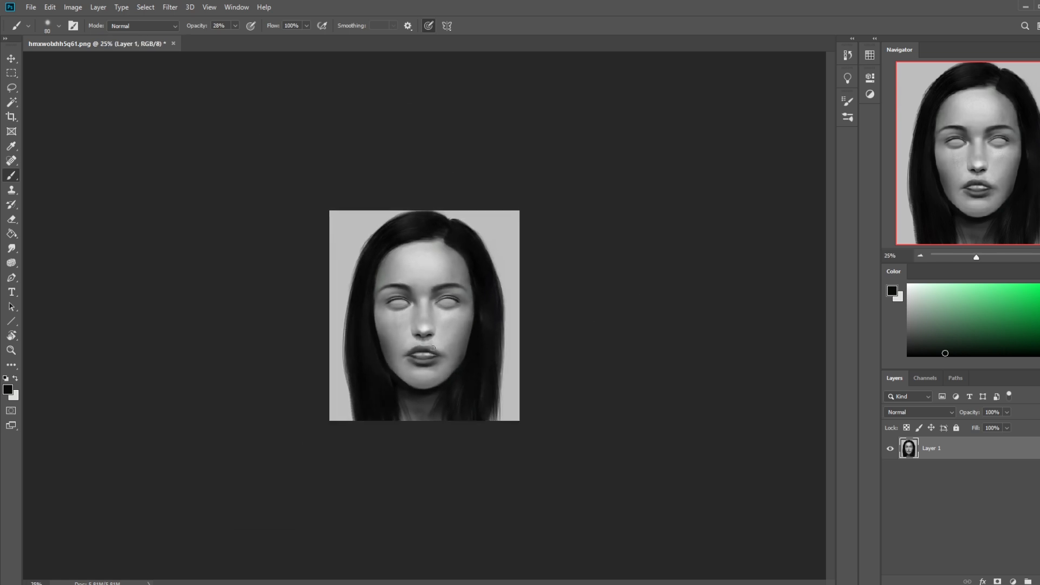
{"action": "left_click", "coordinate": [432, 348], "text": "alt"}
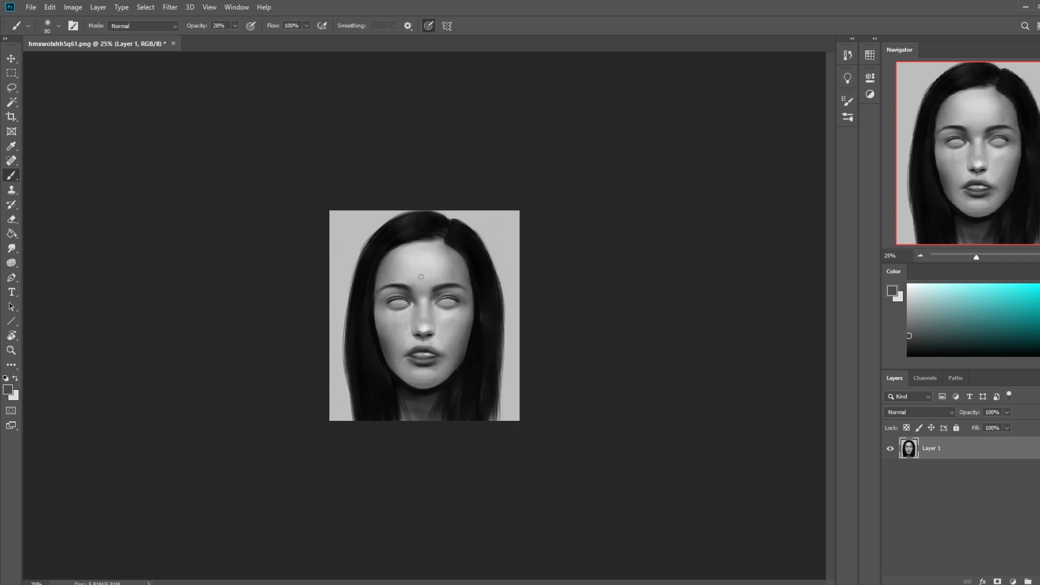
{"action": "left_click", "coordinate": [426, 331], "text": "alt"}
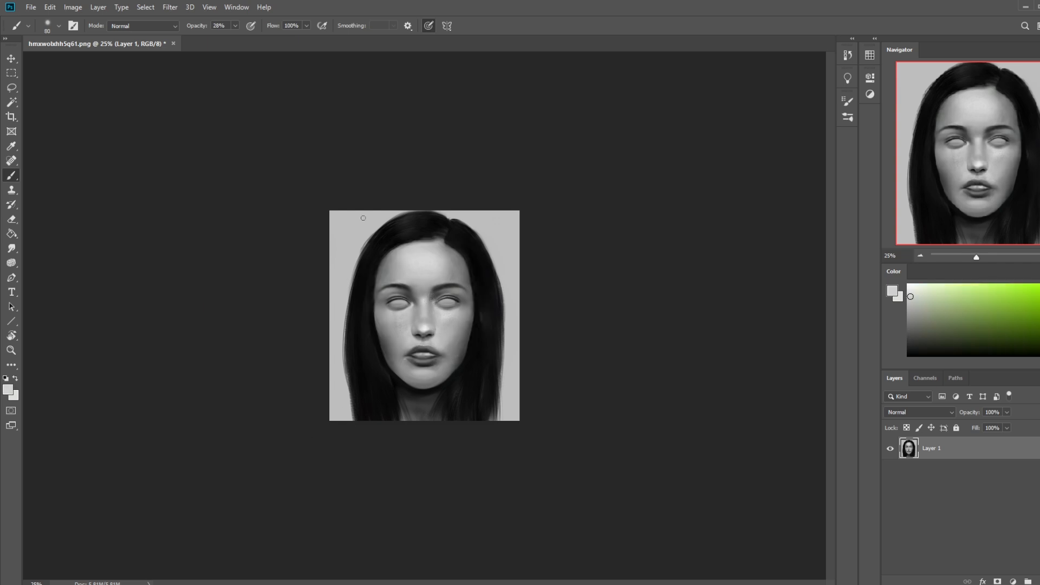
{"action": "key", "text": "bracketright"}
{"action": "key", "text": "bracketright"}
{"action": "key", "text": "bracketright"}
{"action": "key", "text": "ctrl+plus"}
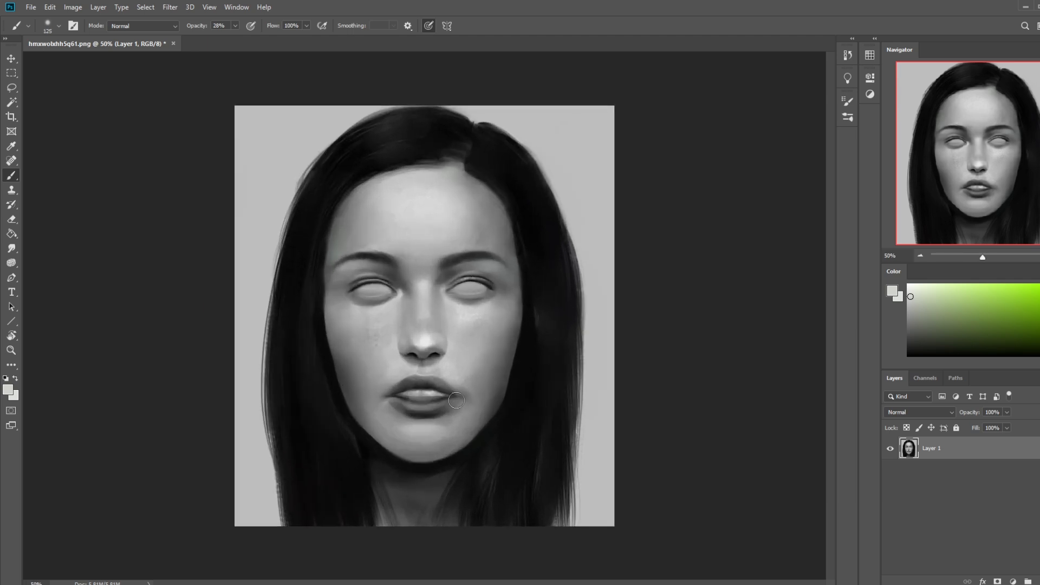
Step: Lighten the cheek and the skin beside the mouth corners at 46% brush opacity, and smudge beside the left-hand corner
{"action": "left_click", "coordinate": [235, 27]}
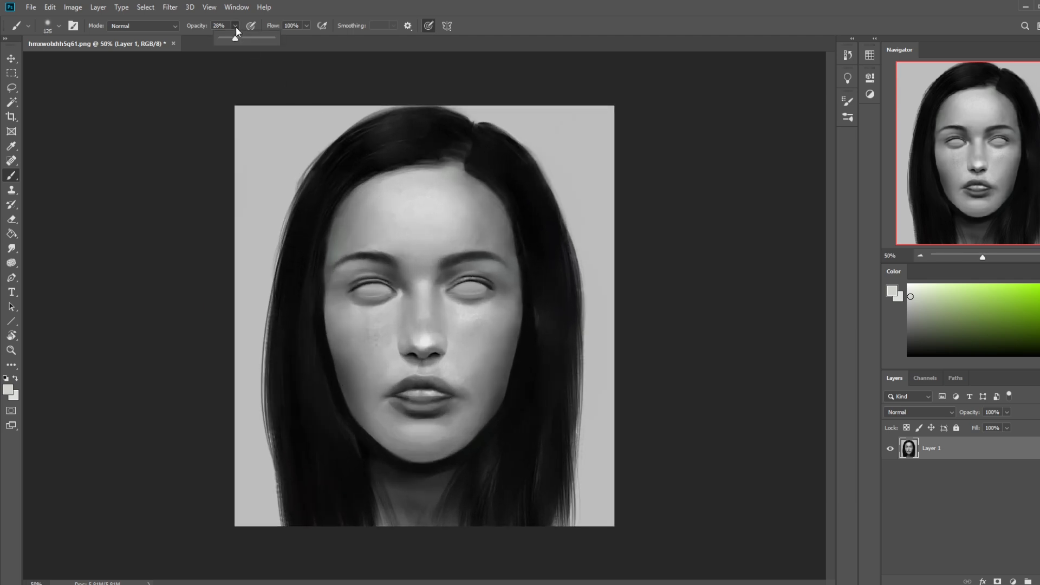
{"action": "key", "text": "bracketleft"}
{"action": "key", "text": "bracketleft"}
{"action": "key", "text": "4"}
{"action": "key", "text": "6"}
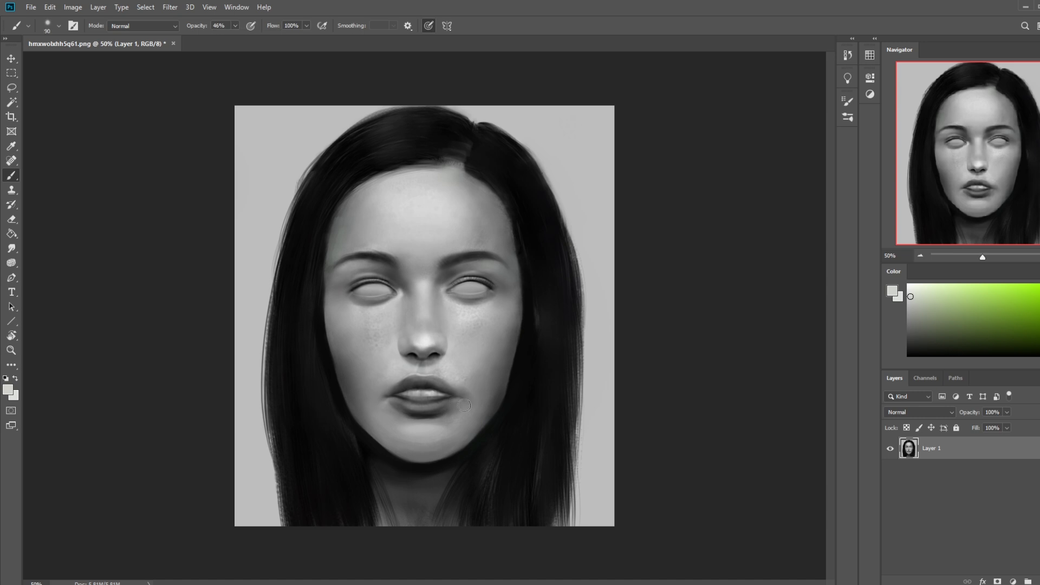
{"action": "key", "text": "bracketright"}
{"action": "key", "text": "bracketright"}
{"action": "key", "text": "bracketright"}
{"action": "key", "text": "bracketright"}
{"action": "left_click_drag", "start_coordinate": [475, 317], "coordinate": [479, 325]}
{"action": "left_click", "coordinate": [472, 397], "text": "alt"}
{"action": "mouse_move", "coordinate": [409, 400]}
{"action": "left_mouse_down"}
{"action": "mouse_move", "coordinate": [454, 399]}
{"action": "mouse_move", "coordinate": [399, 402]}
{"action": "left_mouse_up"}
{"action": "left_click", "coordinate": [12, 248]}
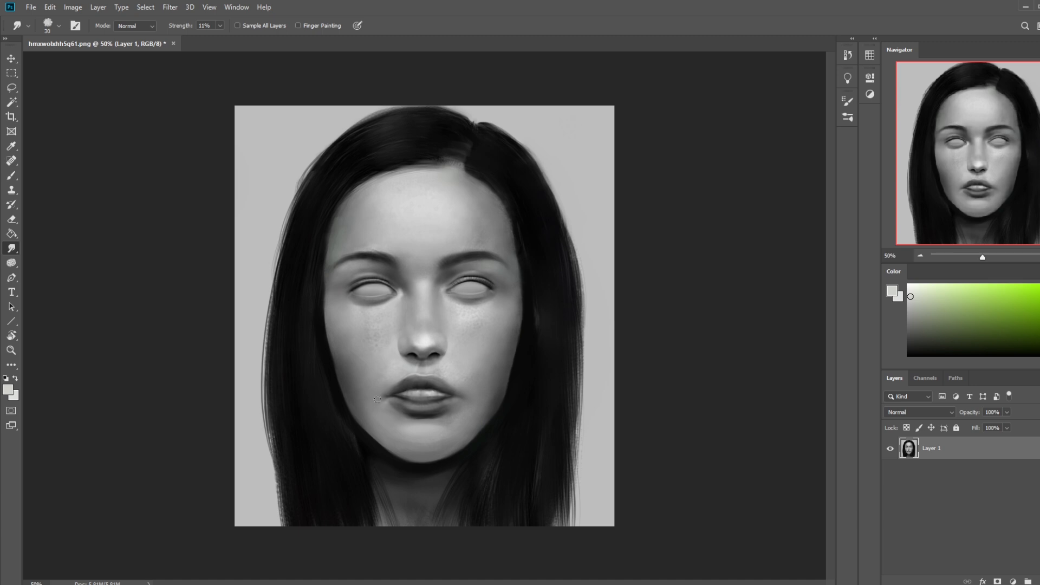
Step: Darken the right-hand mouth corner with default black and a 25 px brush
{"action": "key", "text": "d"}
{"action": "key", "text": "b"}
{"action": "key", "text": "bracketleft"}
{"action": "key", "text": "bracketleft"}
{"action": "key", "text": "bracketleft"}
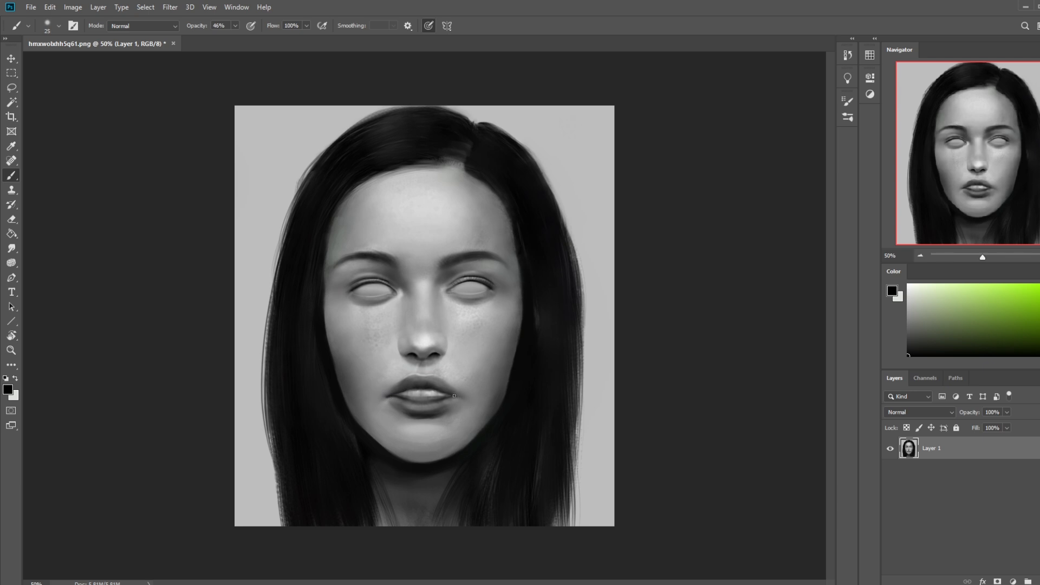
Step: Blend the upper lip's edge with the 30 px Smudge tool at 11% strength
{"action": "left_click", "coordinate": [11, 248]}
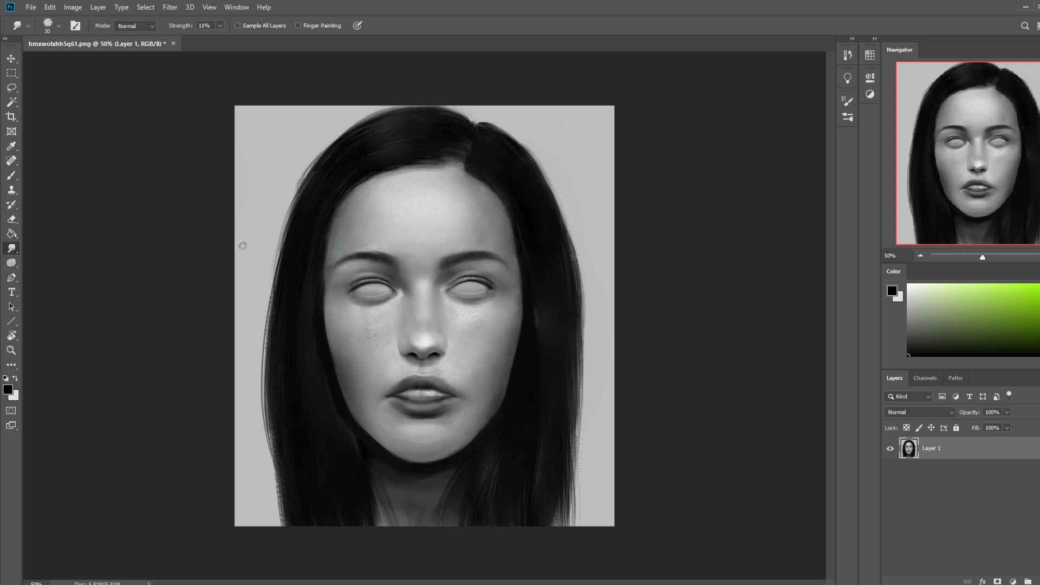
{"action": "mouse_move", "coordinate": [431, 376]}
{"action": "left_mouse_down"}
{"action": "mouse_move", "coordinate": [407, 369]}
{"action": "mouse_move", "coordinate": [452, 377]}
{"action": "left_mouse_up"}
{"action": "key", "text": "ctrl+minus"}
{"action": "key", "text": "ctrl+minus"}
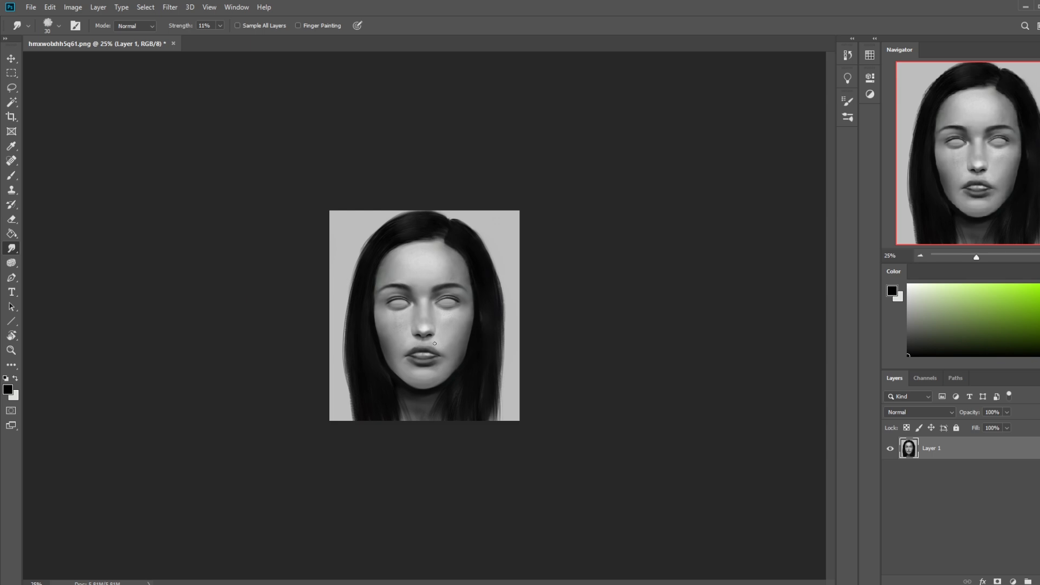
Step: Sample a light grey from the skin near the mouth and set the brush to Lighten mode at 175 px
{"action": "key", "text": "b"}
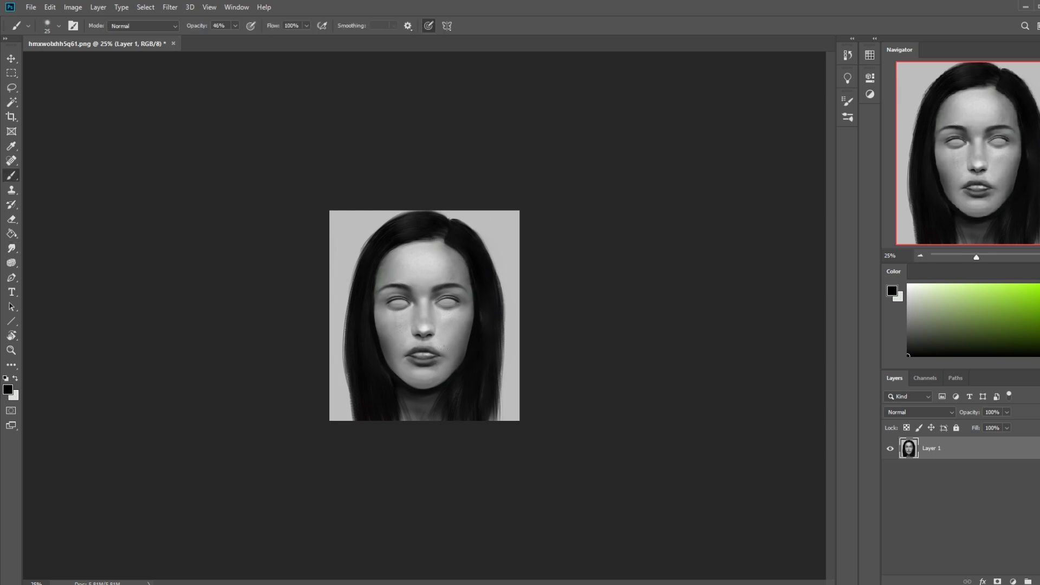
{"action": "right_click", "coordinate": [433, 363]}
{"action": "left_click", "coordinate": [454, 310]}
{"action": "left_click", "coordinate": [585, 128]}
{"action": "left_click", "coordinate": [440, 344], "text": "alt"}
{"action": "left_click", "coordinate": [144, 26]}
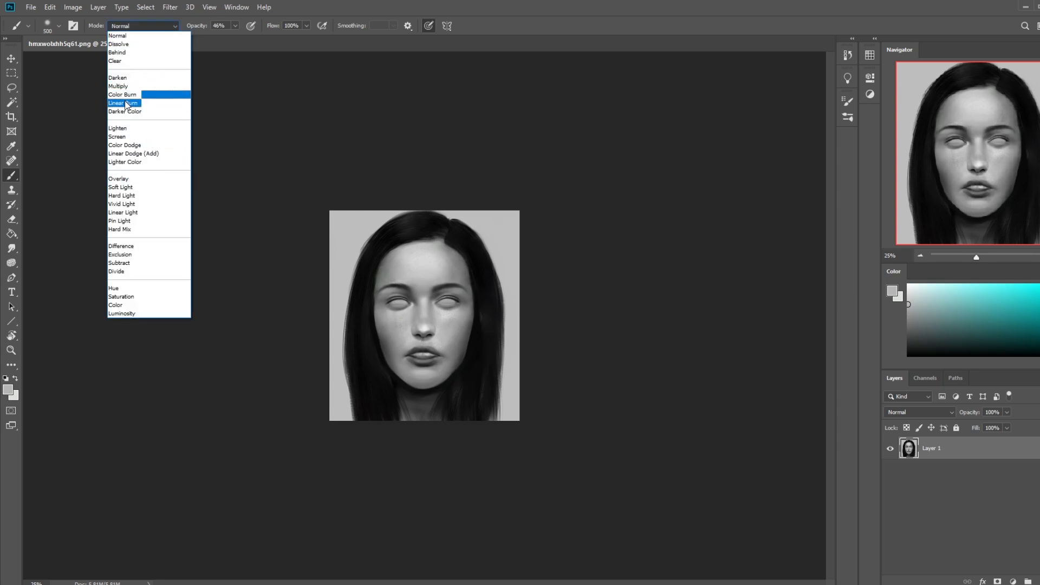
{"action": "left_click", "coordinate": [135, 129]}
{"action": "key", "text": "bracketleft"}
{"action": "key", "text": "bracketleft"}
{"action": "key", "text": "bracketleft"}
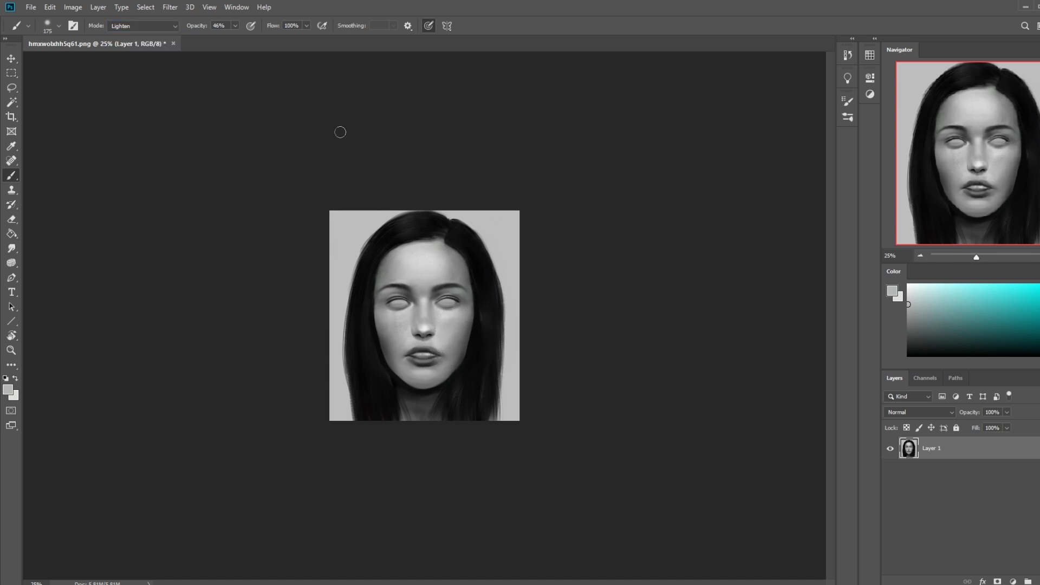
Step: Lighten the lower lip with mid grey sampled from its lower edge, at 66% brush opacity
{"action": "key", "text": "alt"}
{"action": "left_click", "coordinate": [425, 363], "text": "alt"}
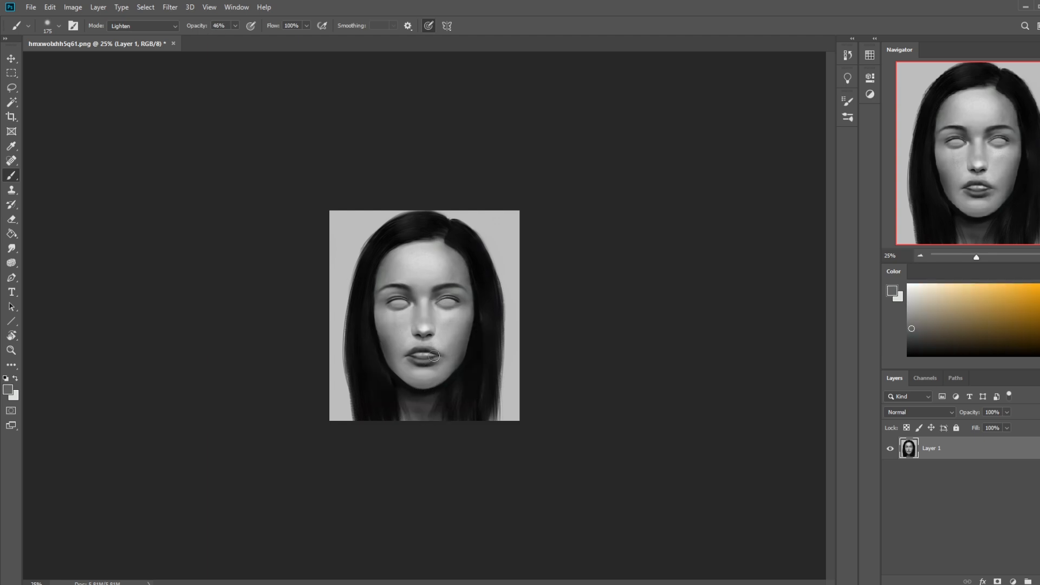
{"action": "left_click", "coordinate": [235, 26]}
{"action": "left_click_drag", "start_coordinate": [235, 38], "coordinate": [247, 38]}
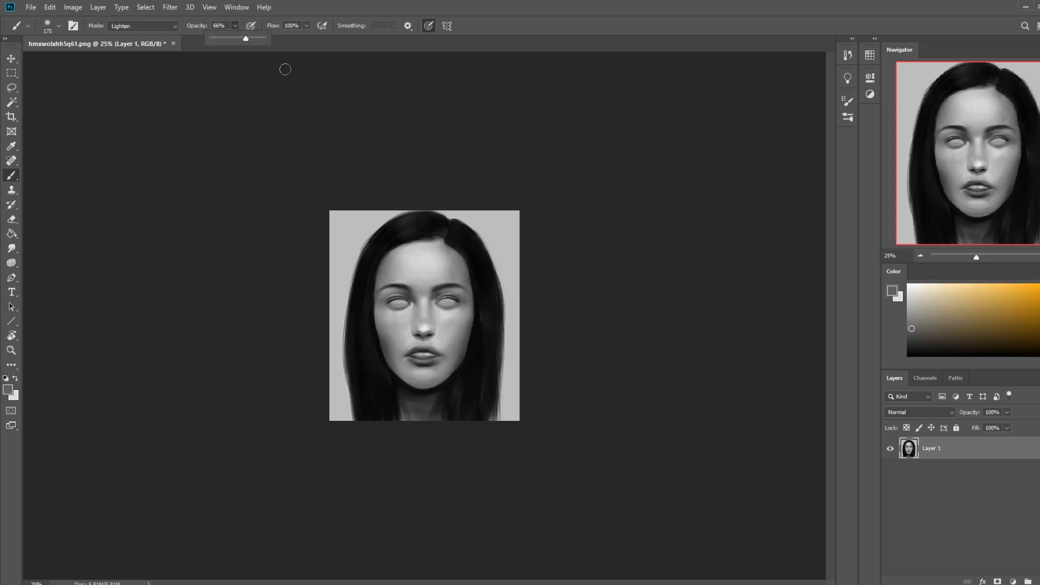
{"action": "left_click", "coordinate": [413, 357]}
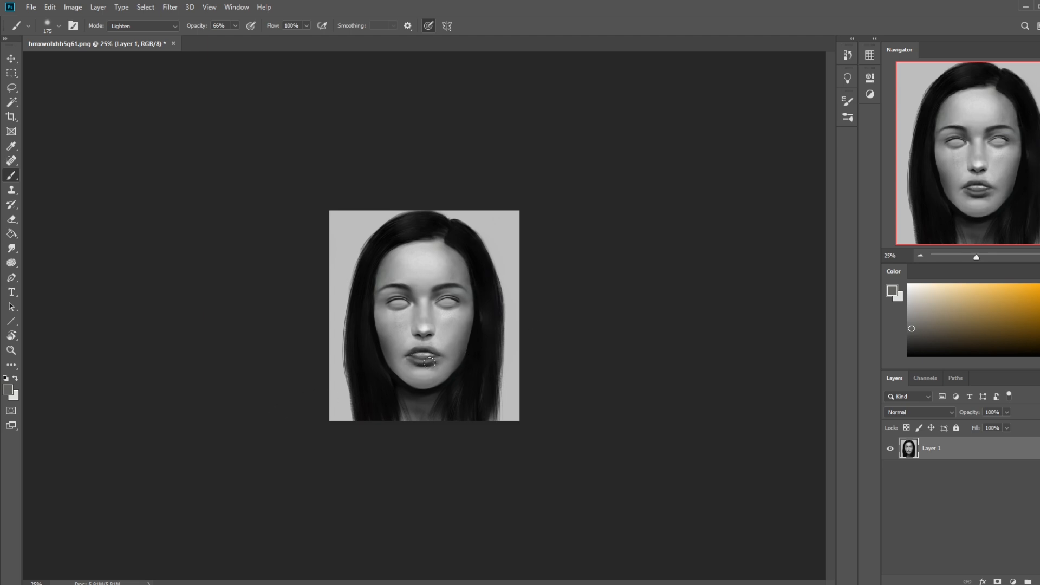
Step: Restore the default colors and the brush's Normal mode, and smudge the skin beside the mouth
{"action": "key", "text": "d"}
{"action": "left_click", "coordinate": [150, 26]}
{"action": "left_click", "coordinate": [149, 39]}
{"action": "left_click", "coordinate": [11, 248]}
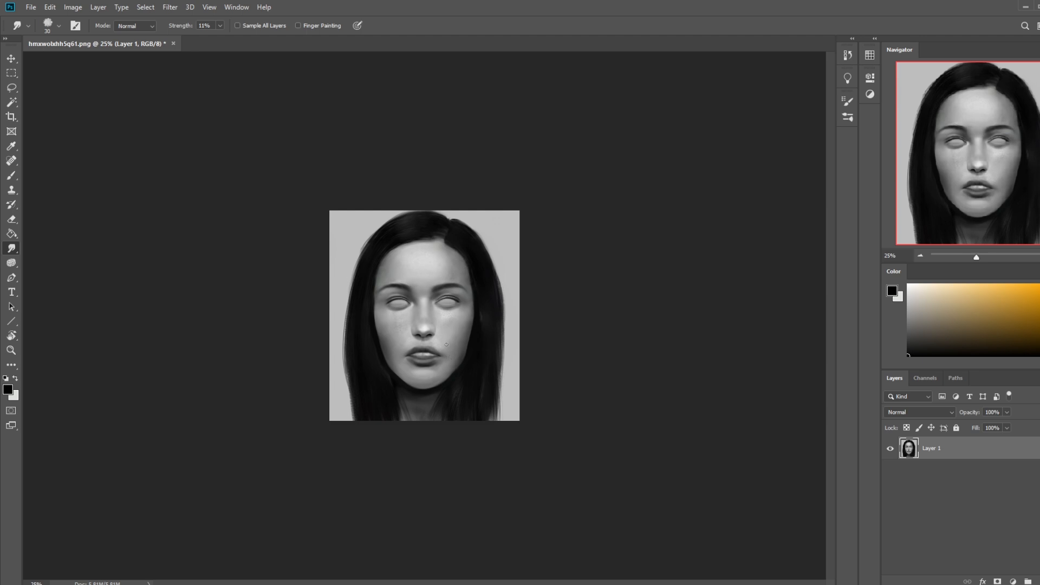
Step: Darken the left-hand mouth corner in black, reducing the brush to 45 px
{"action": "key", "text": "b"}
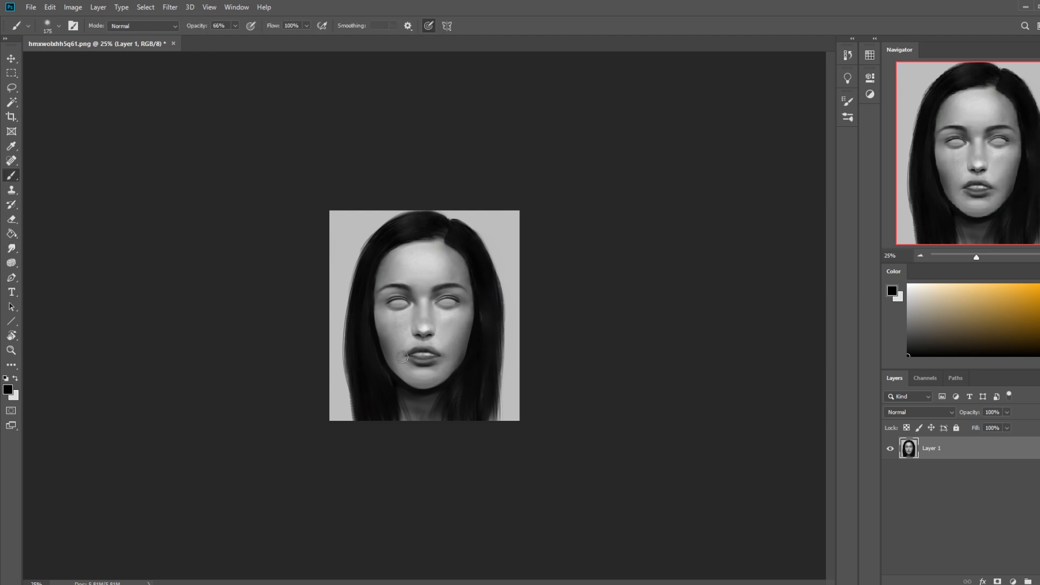
{"action": "key", "text": "bracketleft"}
{"action": "key", "text": "bracketleft"}
{"action": "key", "text": "bracketleft"}
{"action": "key", "text": "bracketleft"}
{"action": "key", "text": "bracketleft"}
{"action": "key", "text": "bracketright"}
{"action": "key", "text": "bracketright"}
Step: Add a white highlight above the upper lip with the 45 px brush at 42% opacity, and smudge it
{"action": "key", "text": "x"}
{"action": "left_click", "coordinate": [235, 25]}
{"action": "left_click_drag", "start_coordinate": [234, 38], "coordinate": [223, 37]}
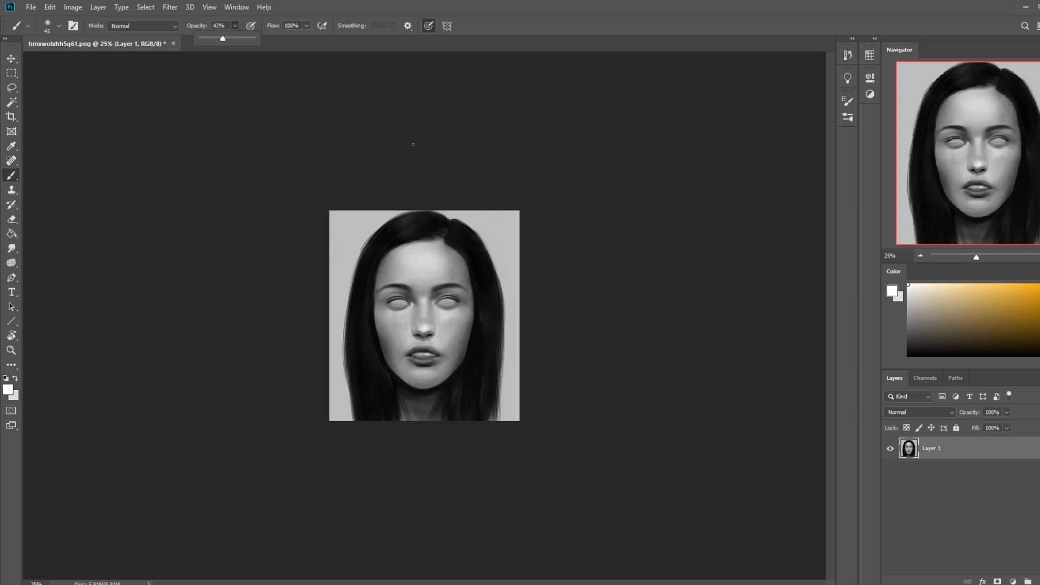
{"action": "left_click", "coordinate": [427, 345]}
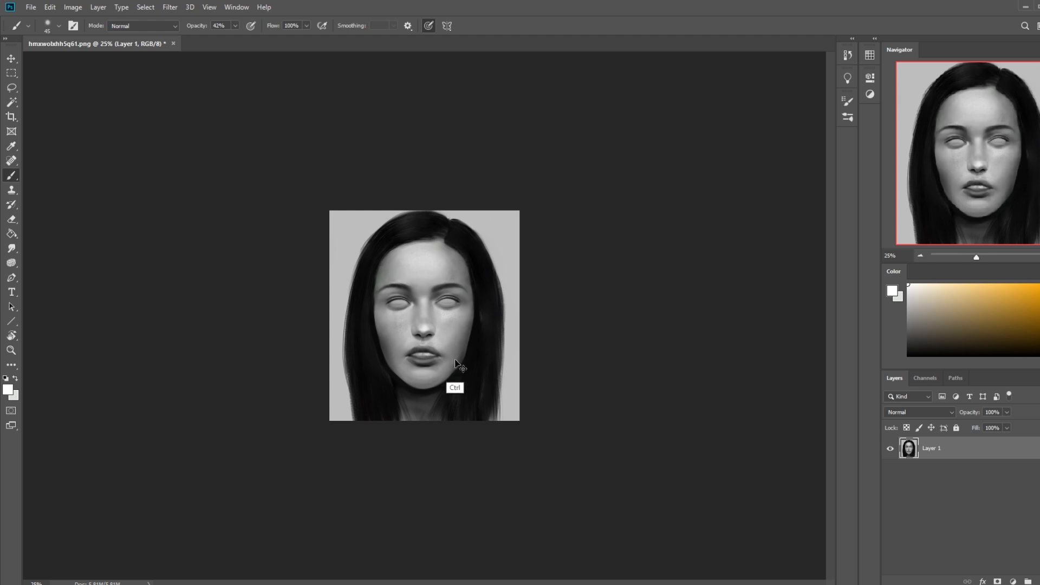
{"action": "left_click", "coordinate": [12, 248]}
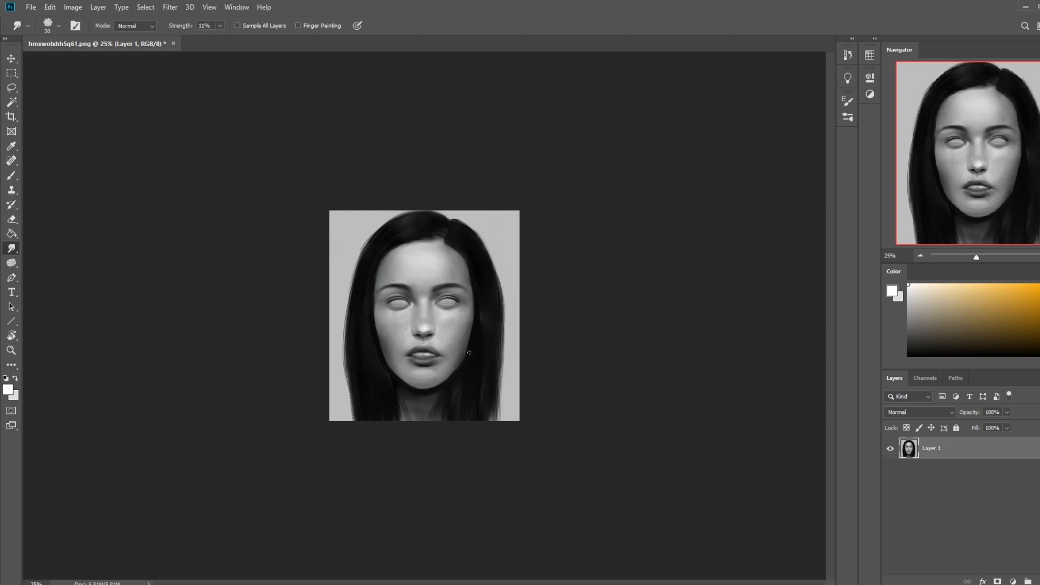
Step: Sample near-black from the portrait's dark areas and set the brush to Darken mode at 400 px
{"action": "key", "text": "b"}
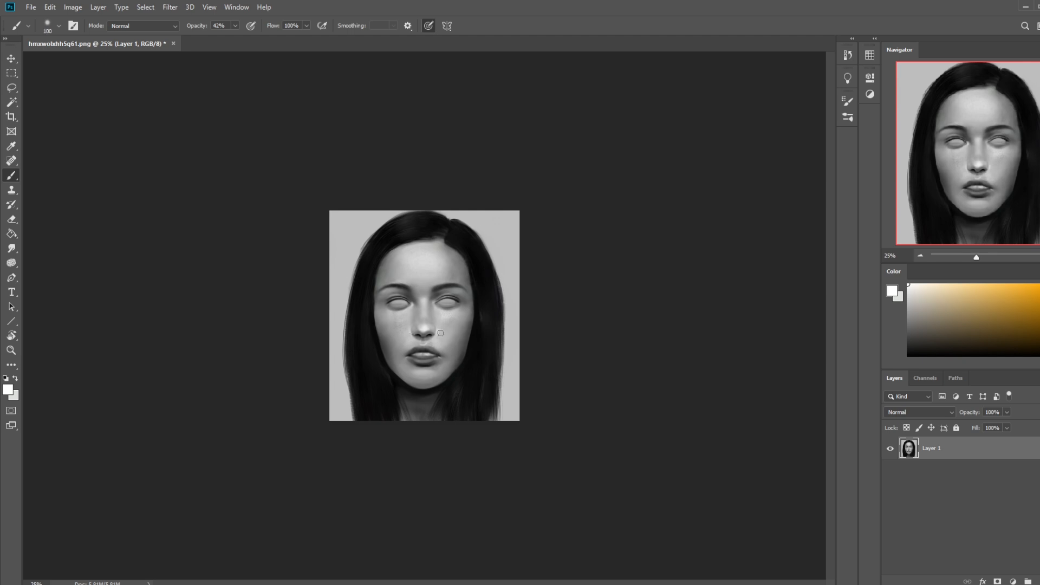
{"action": "key", "text": "bracketright"}
{"action": "key", "text": "bracketright"}
{"action": "key", "text": "bracketright"}
{"action": "key", "text": "bracketright"}
{"action": "key", "text": "bracketright"}
{"action": "key", "text": "bracketright"}
{"action": "key", "text": "bracketright"}
{"action": "key", "text": "bracketright"}
{"action": "left_click", "coordinate": [387, 331], "text": "alt"}
{"action": "left_click", "coordinate": [143, 25]}
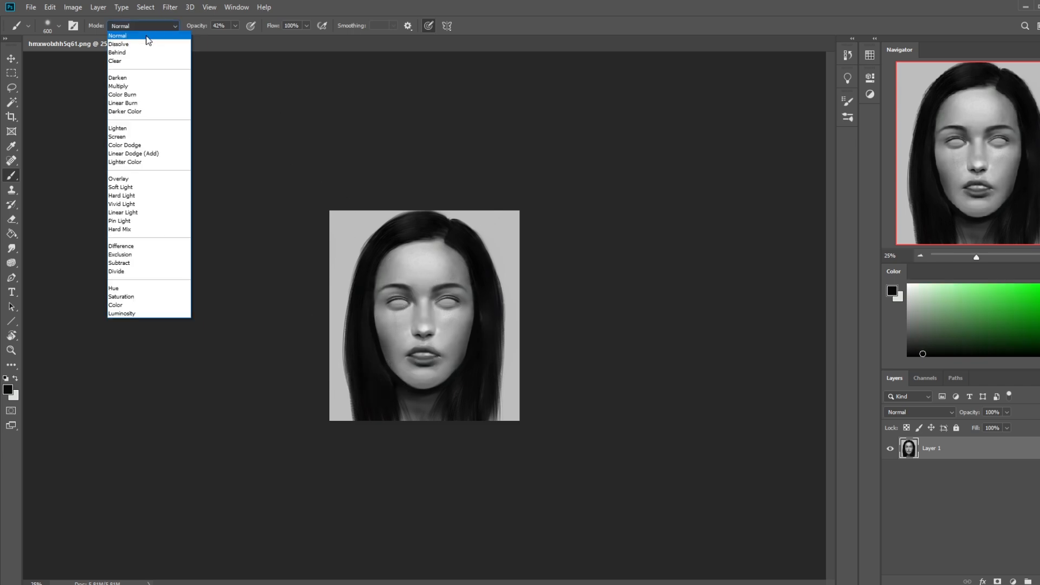
{"action": "left_click", "coordinate": [132, 69]}
{"action": "key", "text": "bracketleft"}
{"action": "key", "text": "bracketleft"}
{"action": "key", "text": "bracketleft"}
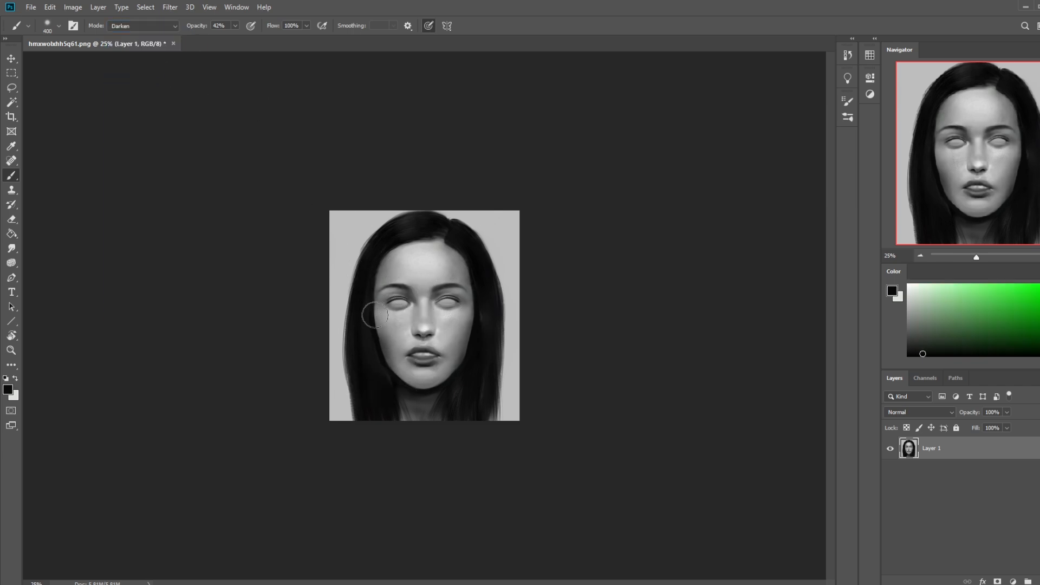
Step: Shade the sides of the face along the hair in Darken mode at 17% opacity, reducing the brush to 300 px
{"action": "key", "text": "bracketright"}
{"action": "key", "text": "bracketright"}
{"action": "left_click_drag", "start_coordinate": [234, 26], "coordinate": [223, 41]}
{"action": "key", "text": "bracketleft"}
{"action": "key", "text": "bracketleft"}
{"action": "key", "text": "bracketleft"}
{"action": "key", "text": "bracketleft"}
{"action": "key", "text": "bracketleft"}
{"action": "key", "text": "bracketleft"}
{"action": "key", "text": "bracketright"}
{"action": "key", "text": "bracketright"}
{"action": "key", "text": "bracketright"}
{"action": "key", "text": "bracketright"}
{"action": "key", "text": "bracketright"}
{"action": "key", "text": "bracketright"}
{"action": "key", "text": "bracketright"}
{"action": "key", "text": "bracketright"}
{"action": "key", "text": "bracketright"}
{"action": "key", "text": "bracketright"}
{"action": "key", "text": "bracketright"}
{"action": "key", "text": "bracketleft"}
{"action": "key", "text": "bracketleft"}
{"action": "key", "text": "bracketleft"}
{"action": "key", "text": "bracketleft"}
{"action": "key", "text": "bracketleft"}
{"action": "key", "text": "bracketleft"}
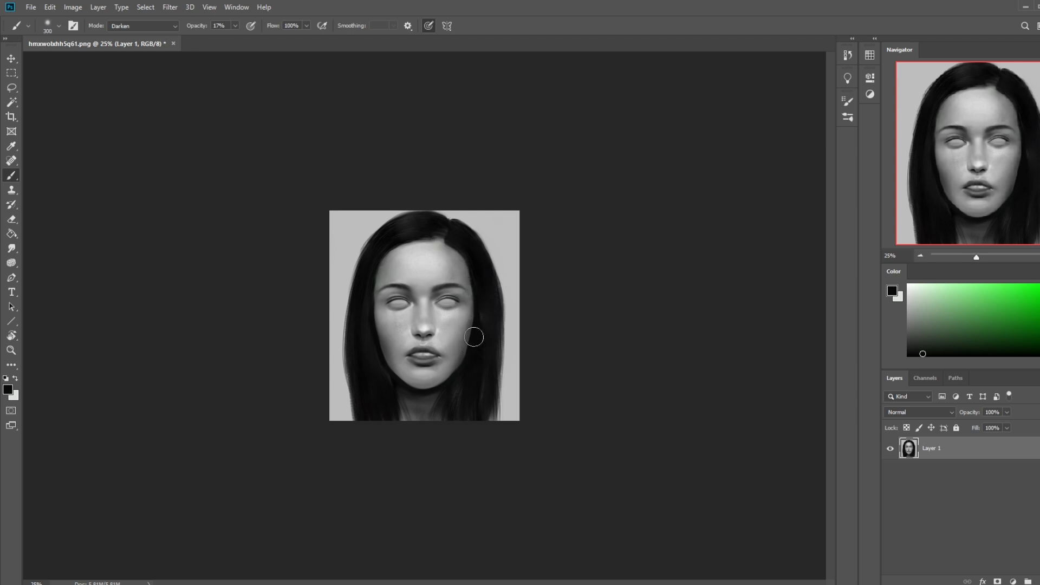
Step: Deepen the shadows around the cheeks and jaw in Darken mode, varying the brush between 500 and 400 px
{"action": "key", "text": "bracketright"}
{"action": "key", "text": "bracketright"}
{"action": "key", "text": "bracketright"}
{"action": "key", "text": "bracketright"}
{"action": "key", "text": "bracketleft"}
{"action": "key", "text": "bracketleft"}
{"action": "key", "text": "bracketleft"}
{"action": "key", "text": "bracketleft"}
{"action": "key", "text": "bracketleft"}
{"action": "key", "text": "bracketleft"}
{"action": "key", "text": "bracketright"}
{"action": "key", "text": "bracketright"}
{"action": "key", "text": "bracketright"}
{"action": "key", "text": "bracketright"}
{"action": "key", "text": "bracketright"}
{"action": "key", "text": "bracketright"}
{"action": "key", "text": "bracketright"}
{"action": "key", "text": "bracketright"}
{"action": "key", "text": "bracketleft"}
{"action": "key", "text": "bracketleft"}
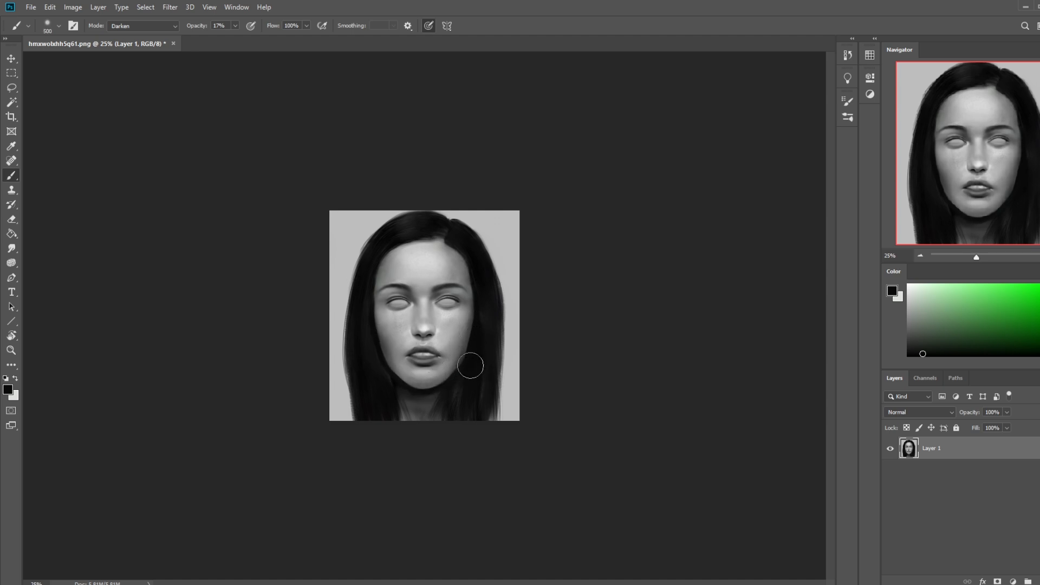
{"action": "key", "text": "bracketleft"}
{"action": "key", "text": "bracketleft"}
{"action": "key", "text": "bracketleft"}
{"action": "key", "text": "bracketleft"}
{"action": "key", "text": "bracketleft"}
{"action": "key", "text": "bracketleft"}
{"action": "key", "text": "bracketleft"}
{"action": "key", "text": "bracketright"}
{"action": "key", "text": "bracketright"}
{"action": "key", "text": "bracketright"}
{"action": "key", "text": "bracketright"}
{"action": "key", "text": "bracketright"}
{"action": "key", "text": "bracketright"}
{"action": "key", "text": "bracketright"}
{"action": "key", "text": "bracketright"}
{"action": "key", "text": "bracketright"}
{"action": "key", "text": "bracketleft"}
{"action": "key", "text": "bracketleft"}
Step: Compare the portrait with its state at the last Smudge entry in the history, and return to the latest Brush state
{"action": "left_click", "coordinate": [847, 55]}
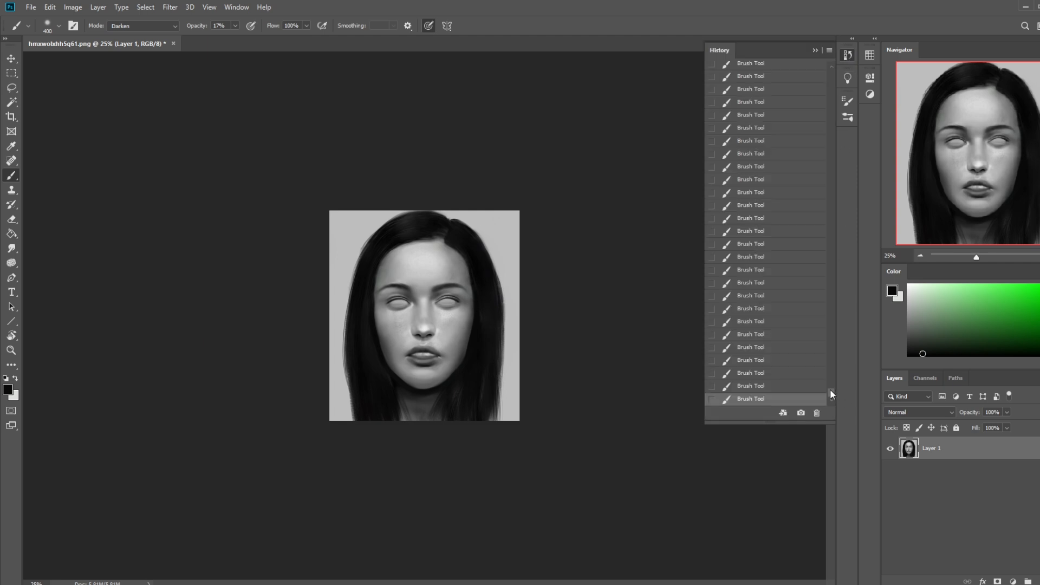
{"action": "scroll", "coordinate": [830, 389], "scroll_direction": "up", "scroll_amount": 5}
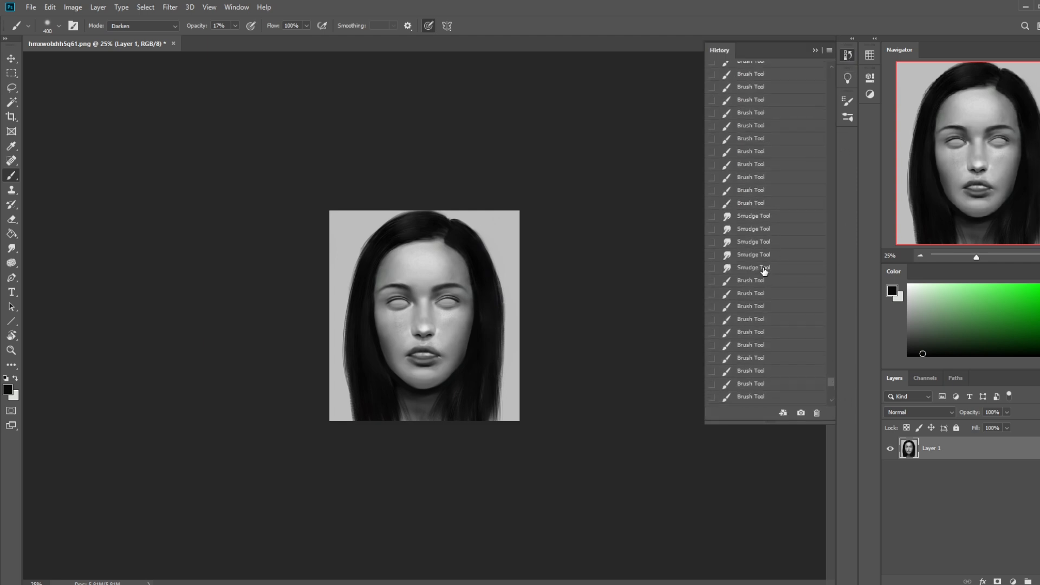
{"action": "left_click", "coordinate": [765, 268]}
{"action": "key", "text": "ctrl+plus"}
{"action": "key", "text": "ctrl+plus"}
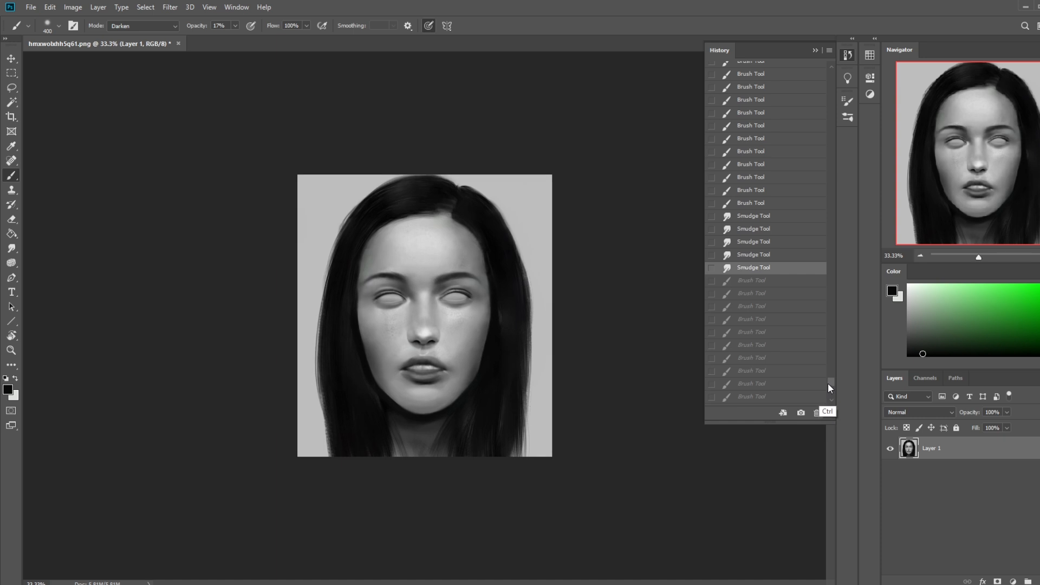
{"action": "scroll", "coordinate": [831, 385], "scroll_direction": "down", "scroll_amount": 5}
{"action": "left_click", "coordinate": [764, 399]}
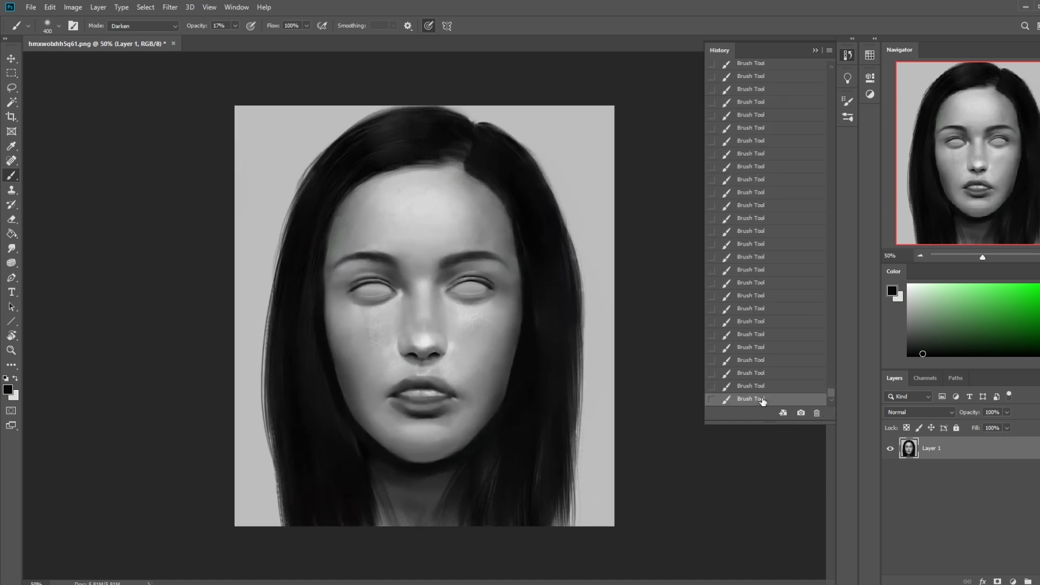
{"action": "left_click", "coordinate": [816, 52]}
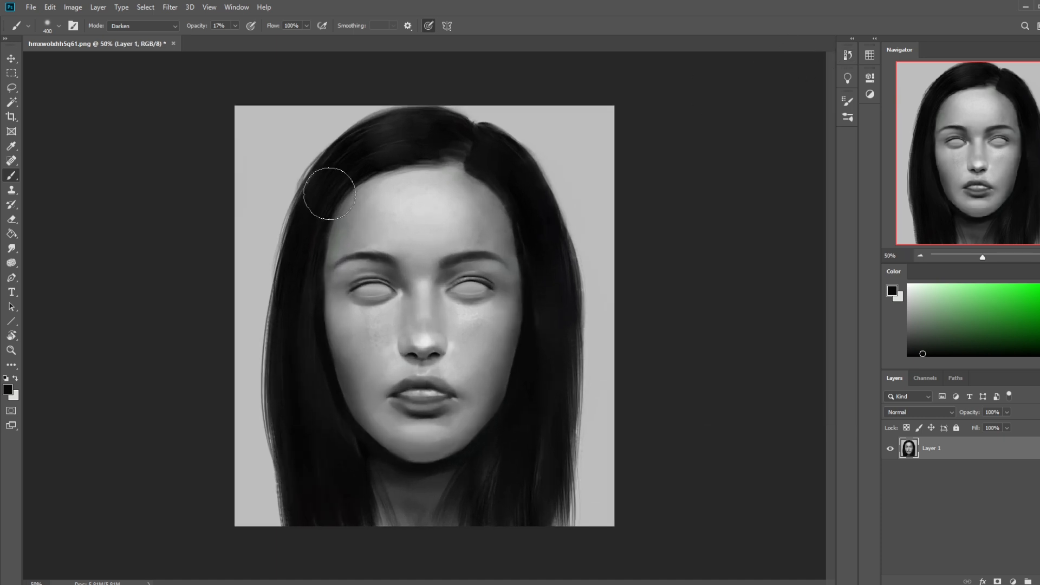
Step: Choose a hard round brush from the General Brushes set and reduce it to 90 px
{"action": "left_click", "coordinate": [19, 248]}
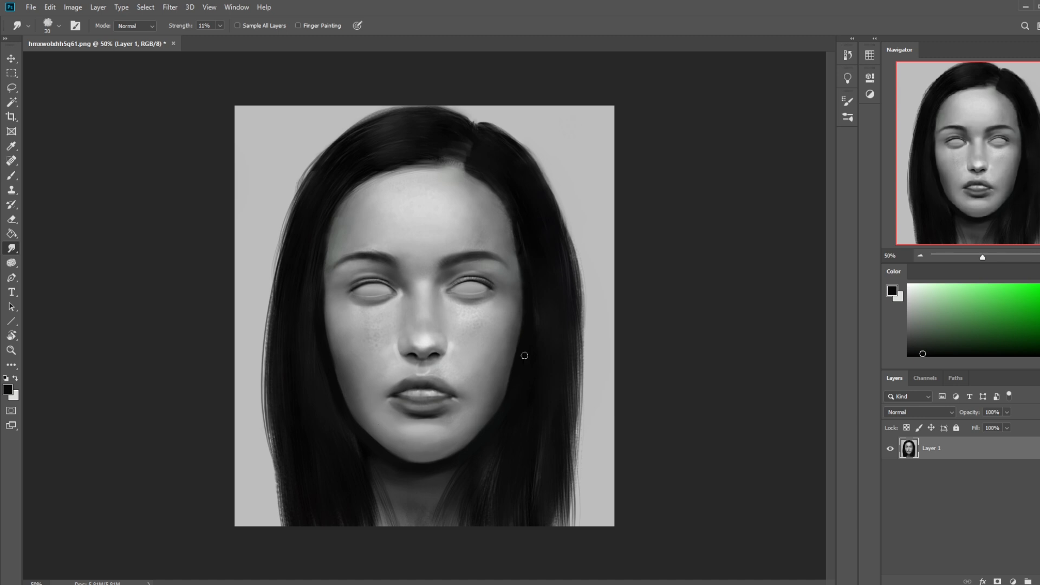
{"action": "key", "text": "b"}
{"action": "right_click", "coordinate": [509, 249]}
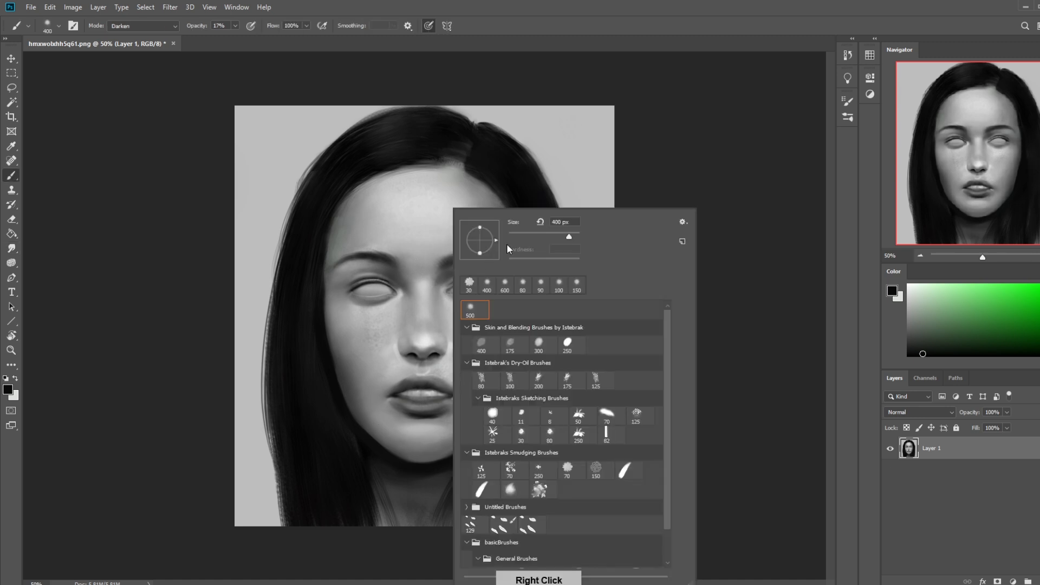
{"action": "scroll", "coordinate": [672, 542], "scroll_direction": "down", "scroll_amount": 2}
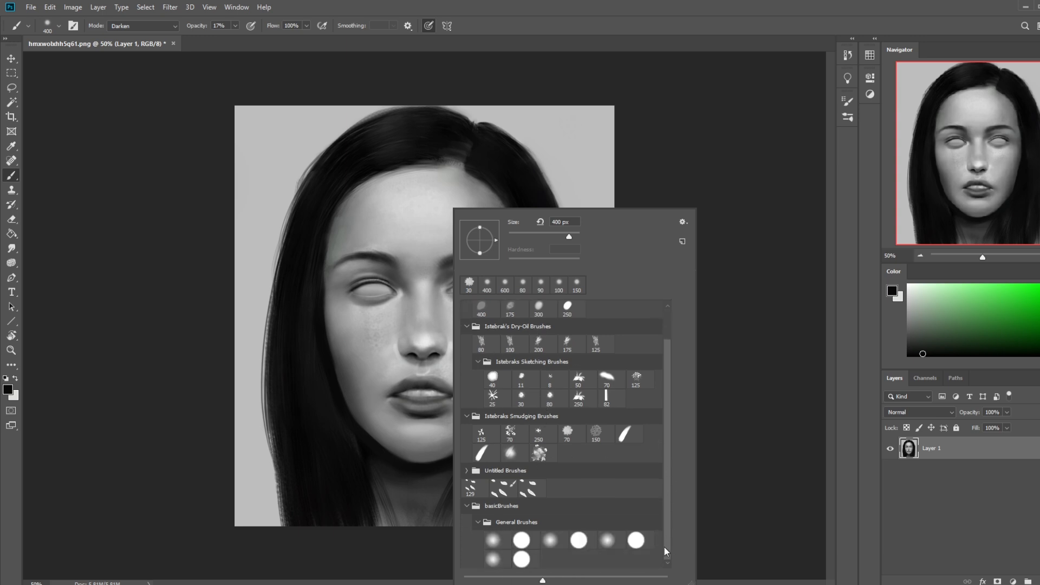
{"action": "left_click", "coordinate": [579, 540]}
{"action": "left_click", "coordinate": [770, 436]}
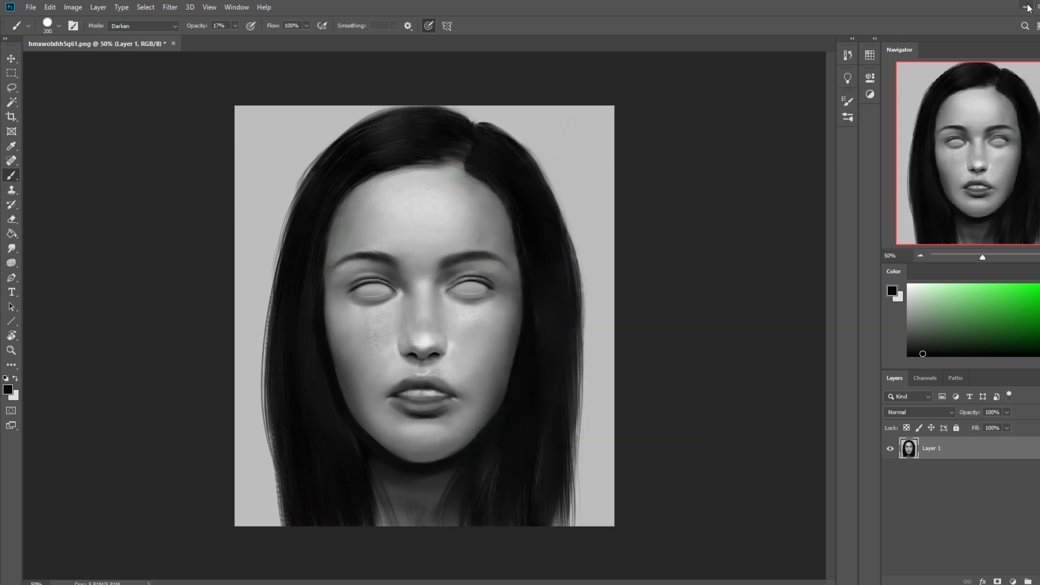
{"action": "key", "text": "bracketleft"}
{"action": "key", "text": "bracketleft"}
{"action": "key", "text": "bracketleft"}
{"action": "key", "text": "bracketleft"}
{"action": "key", "text": "bracketleft"}
{"action": "key", "text": "bracketleft"}
Step: Undo the faint dab on the eye and set the brush to Normal mode at 100% opacity
{"action": "left_click", "coordinate": [470, 287]}
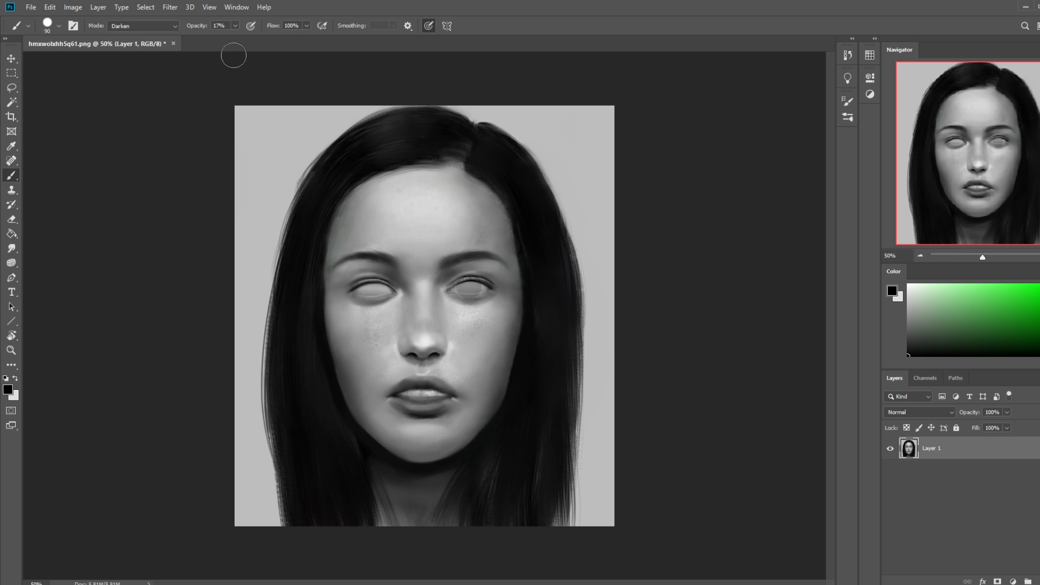
{"action": "key", "text": "ctrl+z"}
{"action": "left_click", "coordinate": [235, 27]}
{"action": "left_click_drag", "start_coordinate": [233, 37], "coordinate": [363, 55]}
{"action": "left_click", "coordinate": [151, 29]}
{"action": "left_click", "coordinate": [153, 36]}
{"action": "left_click", "coordinate": [469, 287]}
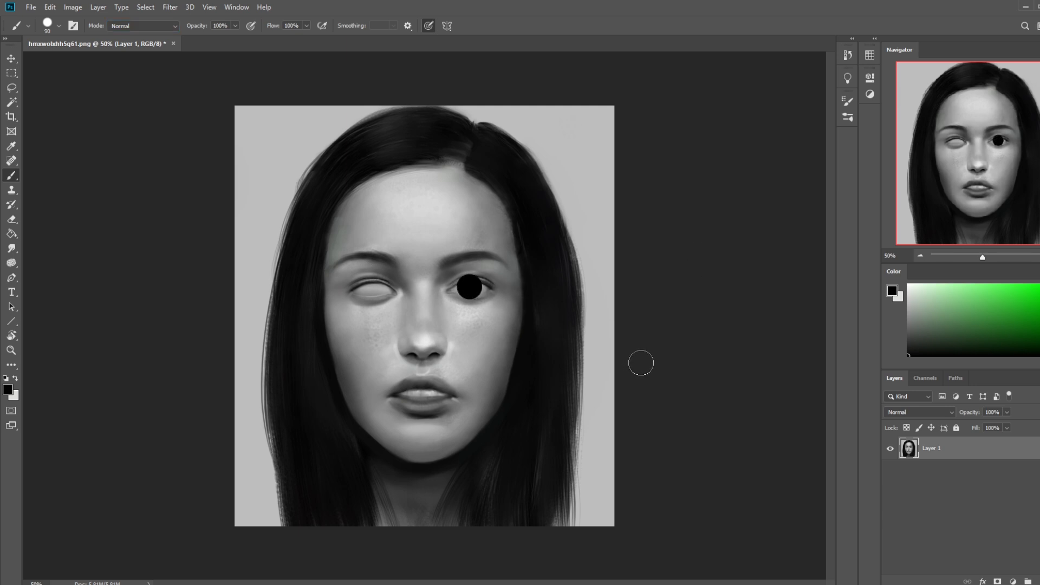
{"action": "key", "text": "e"}
{"action": "mouse_move", "coordinate": [491, 280]}
{"action": "left_mouse_down"}
{"action": "mouse_move", "coordinate": [452, 278]}
{"action": "mouse_move", "coordinate": [480, 277]}
{"action": "left_mouse_up"}
{"action": "key", "text": "ctrl+z"}
{"action": "key", "text": "ctrl+z"}
{"action": "key", "text": "ctrl+shift+alt+n"}
{"action": "key", "text": "b"}
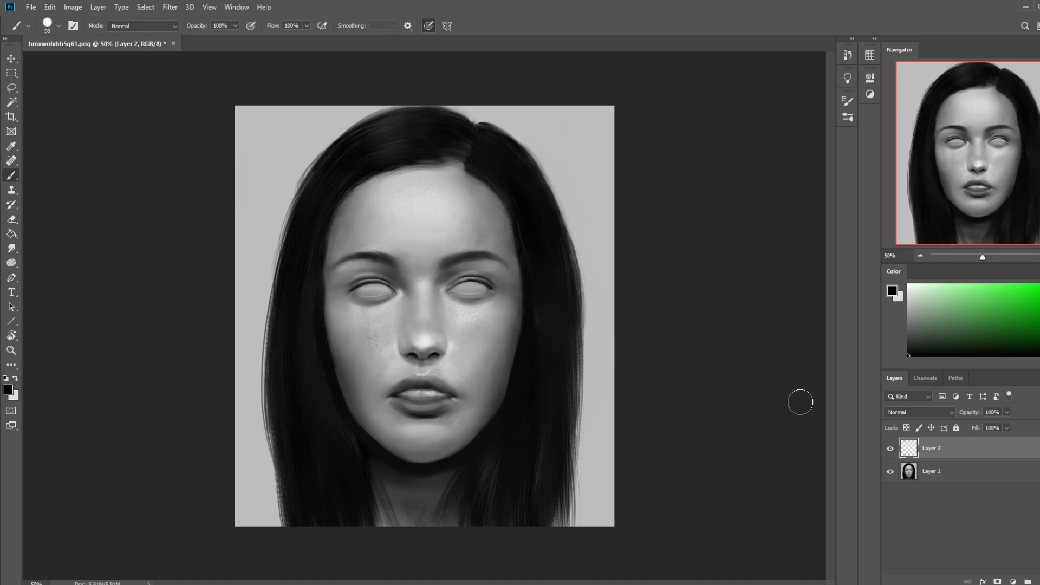
{"action": "left_click", "coordinate": [470, 287]}
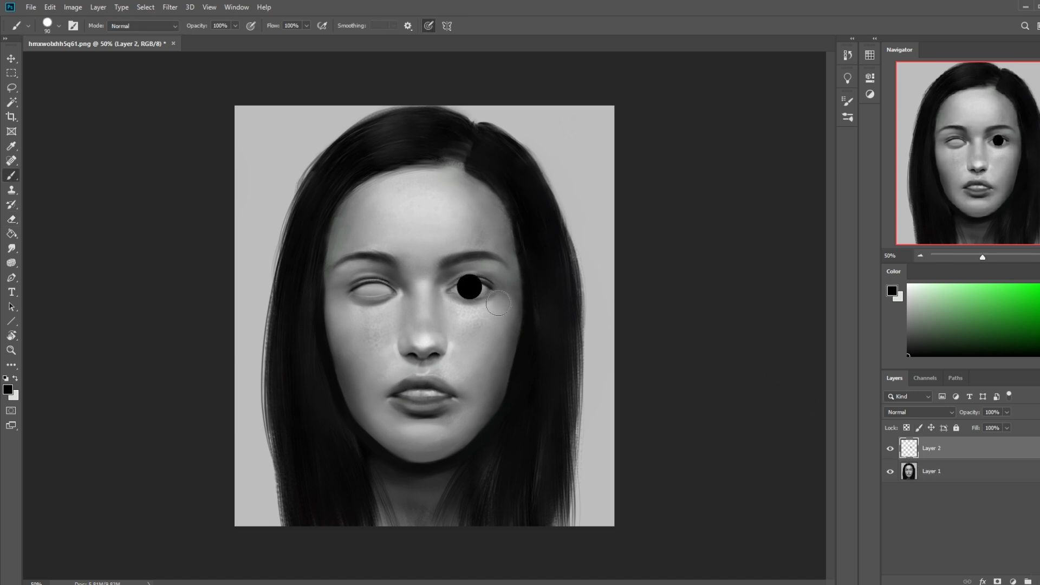
{"action": "key", "text": "e"}
{"action": "mouse_move", "coordinate": [479, 279]}
{"action": "left_mouse_down"}
{"action": "mouse_move", "coordinate": [469, 302]}
{"action": "mouse_move", "coordinate": [457, 299]}
{"action": "mouse_move", "coordinate": [479, 297]}
{"action": "left_mouse_up"}
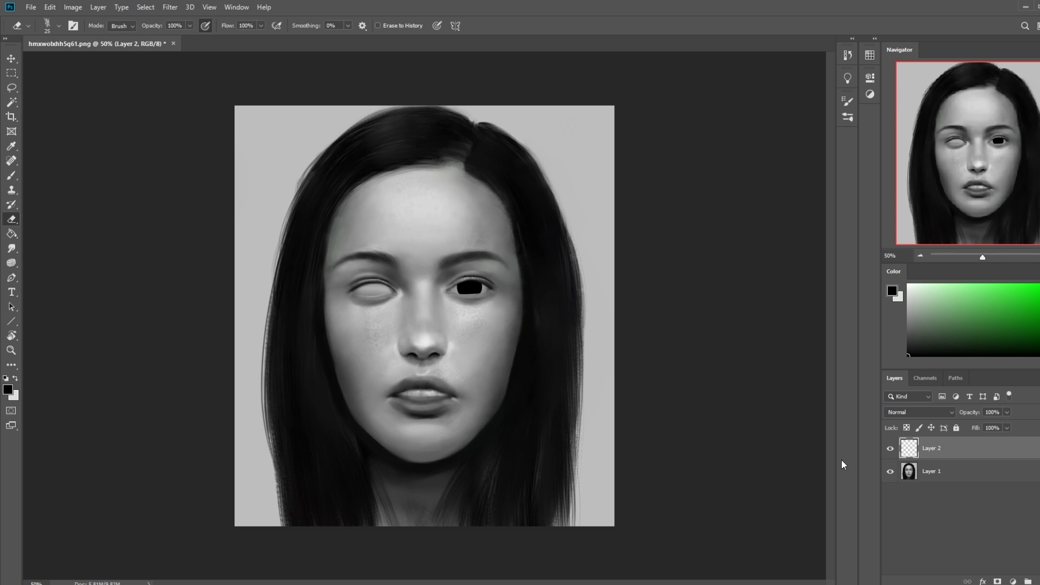
{"action": "key", "text": "Delete"}
Step: Create a new layer and stamp a black iris in each eye with the hard round brush at 60 px
{"action": "key", "text": "ctrl+shift+alt+n"}
{"action": "key", "text": "b"}
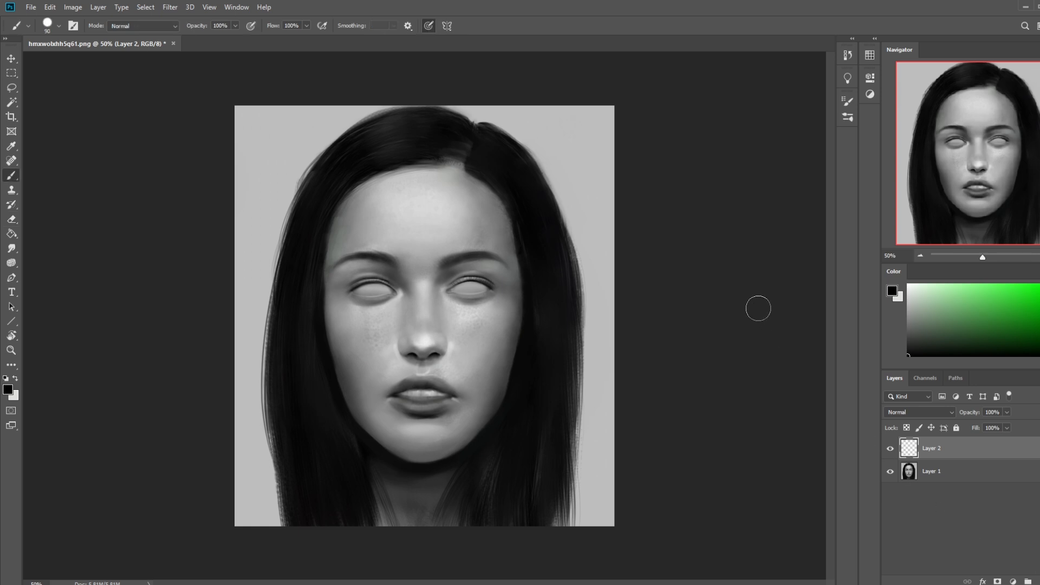
{"action": "key", "text": "bracketleft"}
{"action": "key", "text": "bracketleft"}
{"action": "key", "text": "bracketleft"}
{"action": "left_click", "coordinate": [469, 286]}
{"action": "left_click", "coordinate": [374, 288]}
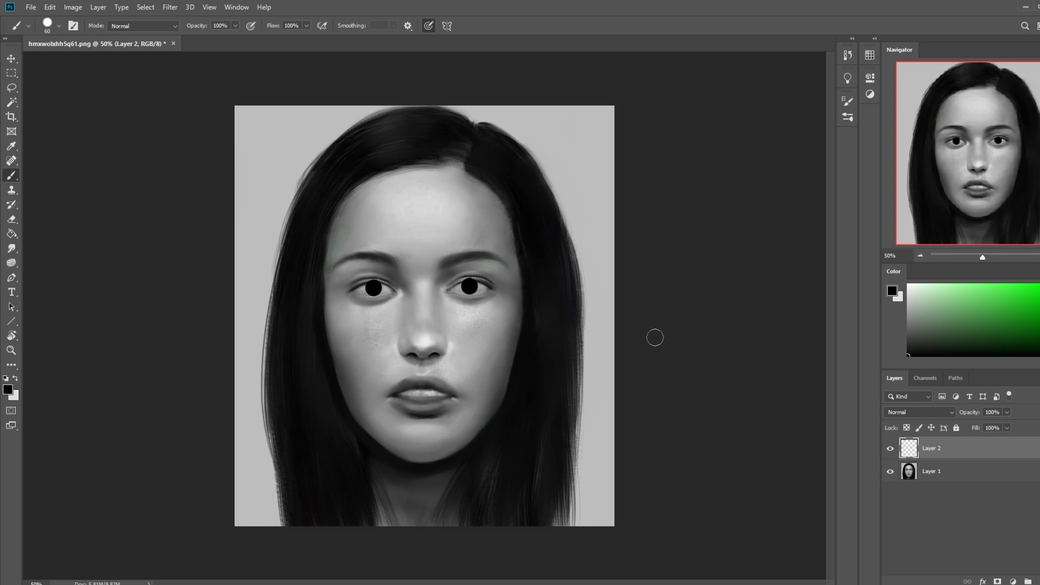
Step: Nudge the irises sideways into position and erase the parts overlapping the upper and lower eyelids
{"action": "key", "text": "v"}
{"action": "key", "text": "e"}
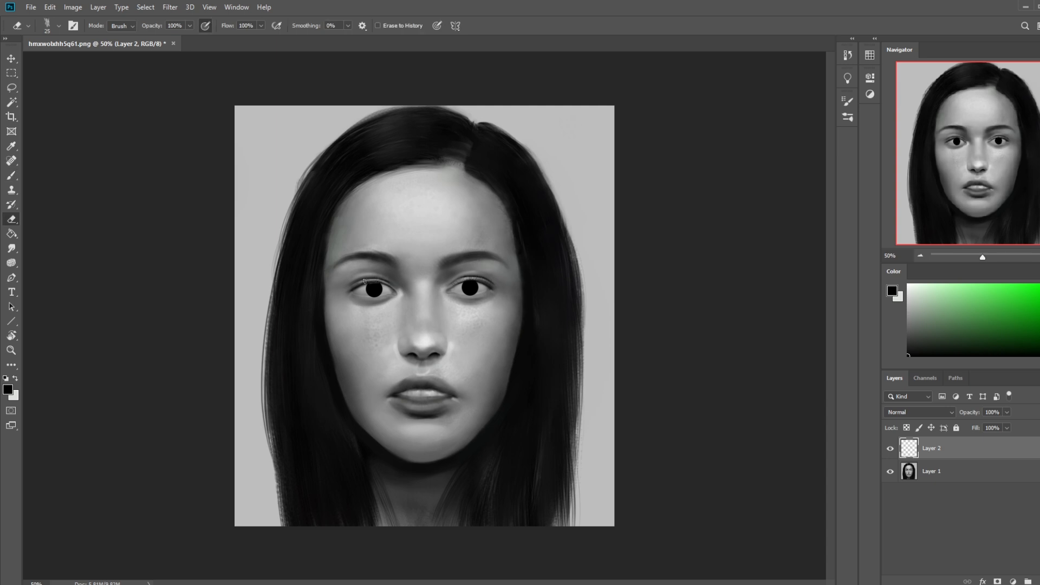
{"action": "key", "text": "ctrl+z"}
{"action": "key", "text": "v"}
{"action": "key", "text": "Left"}
{"action": "key", "text": "Left"}
{"action": "key", "text": "e"}
{"action": "key", "text": "ctrl+plus"}
{"action": "key", "text": "ctrl+plus"}
{"action": "key", "text": "b"}
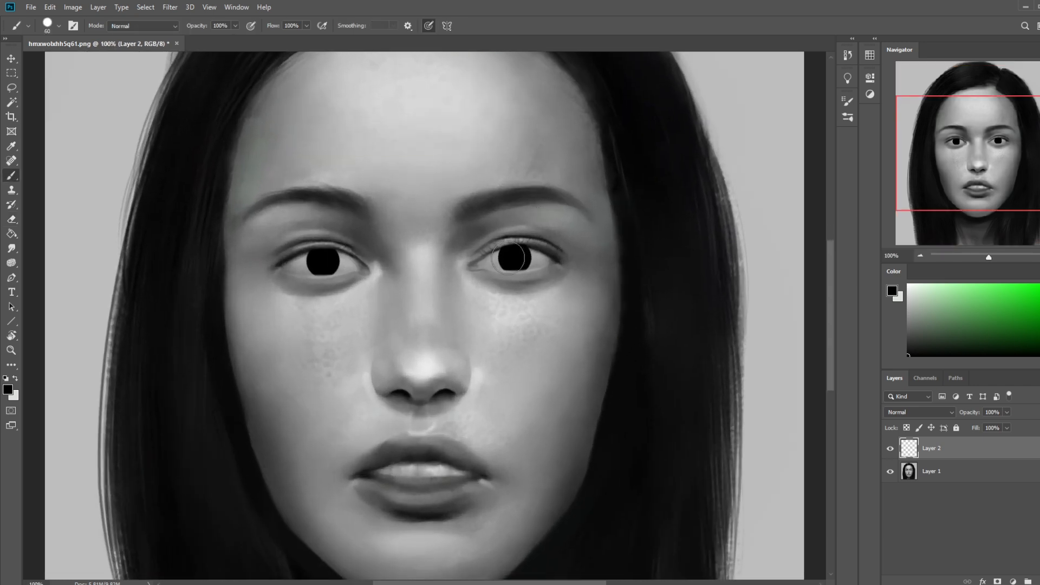
{"action": "key", "text": "bracketright"}
{"action": "left_click", "coordinate": [515, 257]}
{"action": "left_click", "coordinate": [515, 258]}
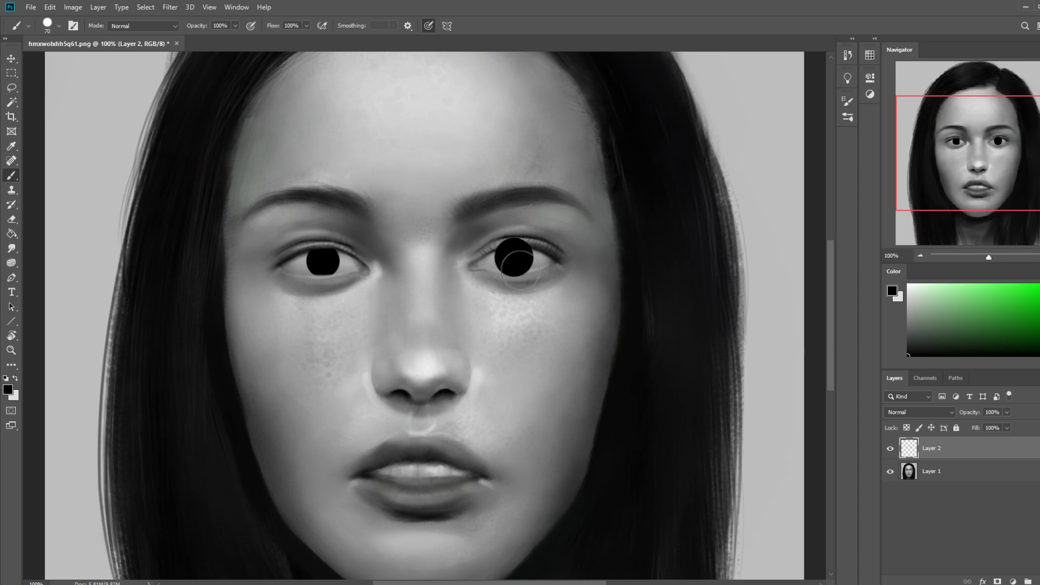
{"action": "key", "text": "ctrl+z"}
Step: Lasso the iris of the right-hand eye and enlarge it to about 112% width and 105% height
{"action": "key", "text": "ctrl+plus"}
{"action": "key", "text": "ctrl+plus"}
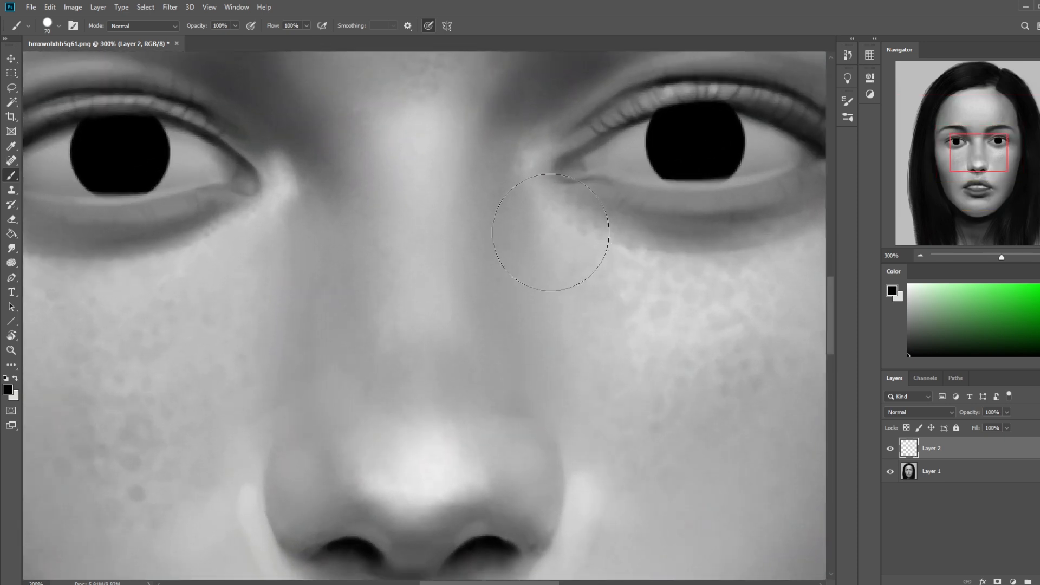
{"action": "key", "text": "bracketleft"}
{"action": "key", "text": "bracketright"}
{"action": "key", "text": "bracketleft"}
{"action": "key", "text": "l"}
{"action": "mouse_move", "coordinate": [778, 87]}
{"action": "left_mouse_down"}
{"action": "mouse_move", "coordinate": [804, 179]}
{"action": "mouse_move", "coordinate": [744, 89]}
{"action": "left_mouse_up"}
{"action": "key", "text": "ctrl+t"}
{"action": "left_click_drag", "start_coordinate": [809, 76], "coordinate": [823, 67]}
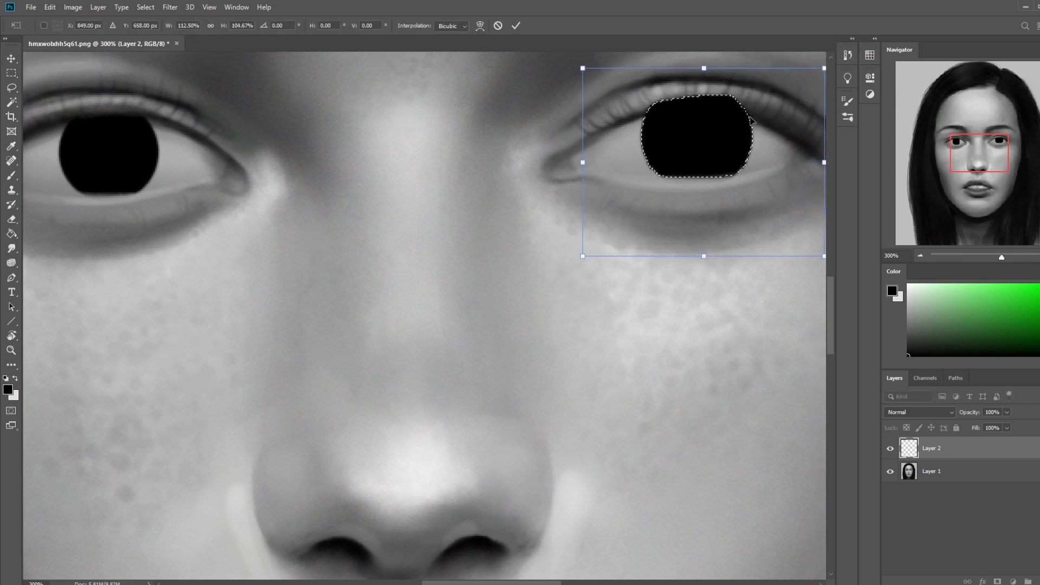
{"action": "key", "text": "ctrl+0"}
{"action": "key", "text": "Return"}
Step: Scale the selected iris up slightly more and clear the selection
{"action": "key", "text": "v"}
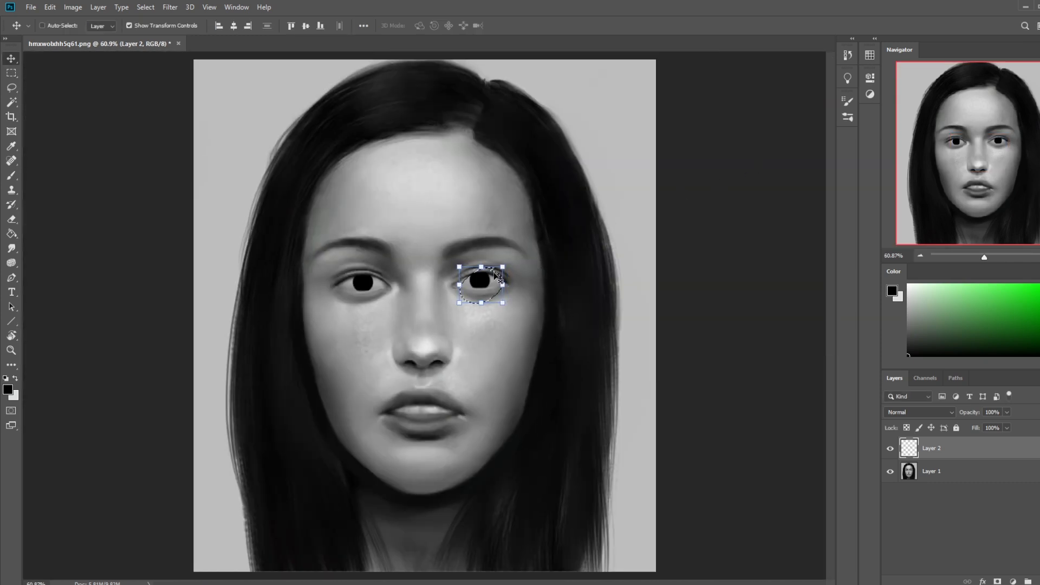
{"action": "left_click_drag", "start_coordinate": [503, 267], "coordinate": [505, 263]}
{"action": "key", "text": "Return"}
{"action": "key", "text": "ctrl+d"}
Step: Replace the left-hand iris with a copy of the right-hand one on a new layer, moved into the empty eye
{"action": "key", "text": "l"}
{"action": "left_click_drag", "start_coordinate": [363, 249], "coordinate": [400, 251]}
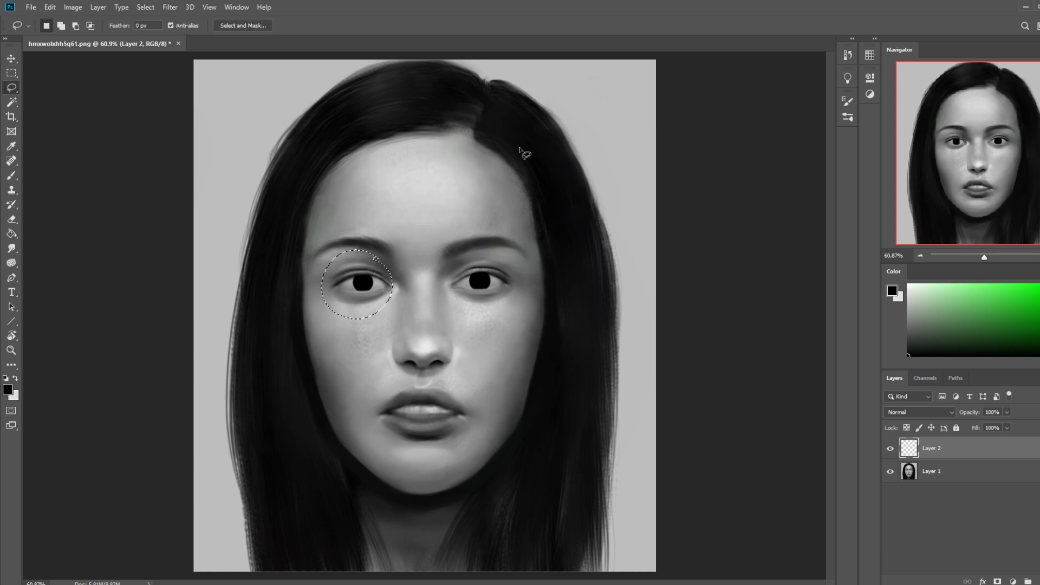
{"action": "key", "text": "Delete"}
{"action": "key", "text": "ctrl+a"}
{"action": "key", "text": "v"}
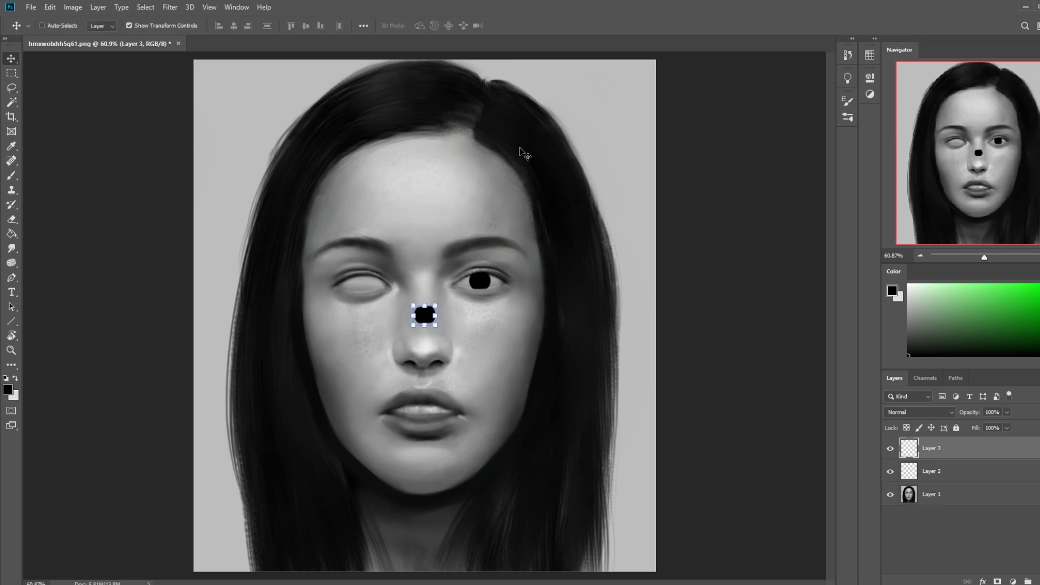
{"action": "key", "text": "ctrl+d"}
{"action": "left_click_drag", "start_coordinate": [480, 289], "coordinate": [364, 290]}
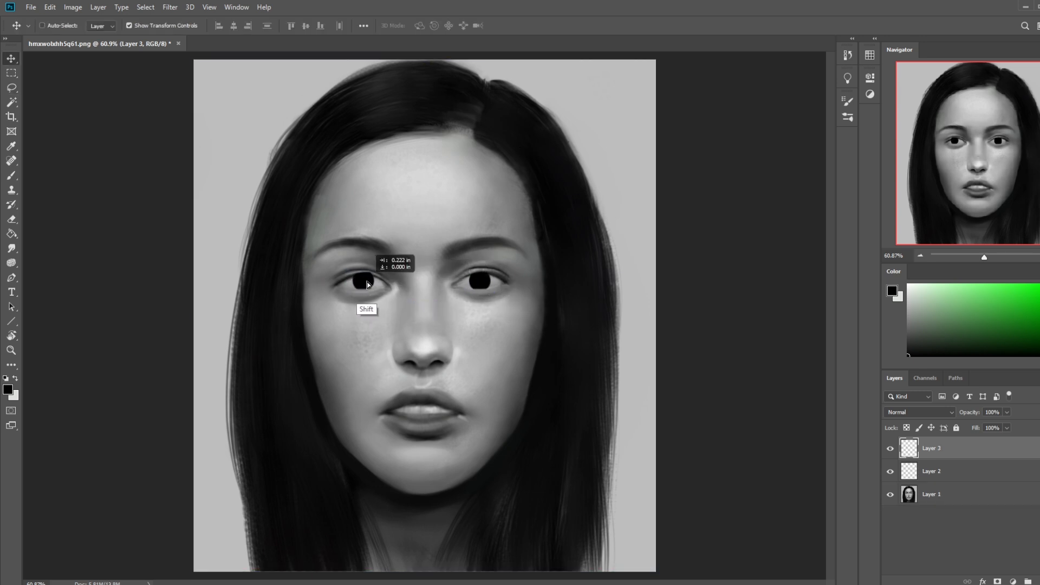
Step: Hide the transform controls and nudge the copied iris until it is centred in the left-hand eye
{"action": "key", "text": "ctrl+h"}
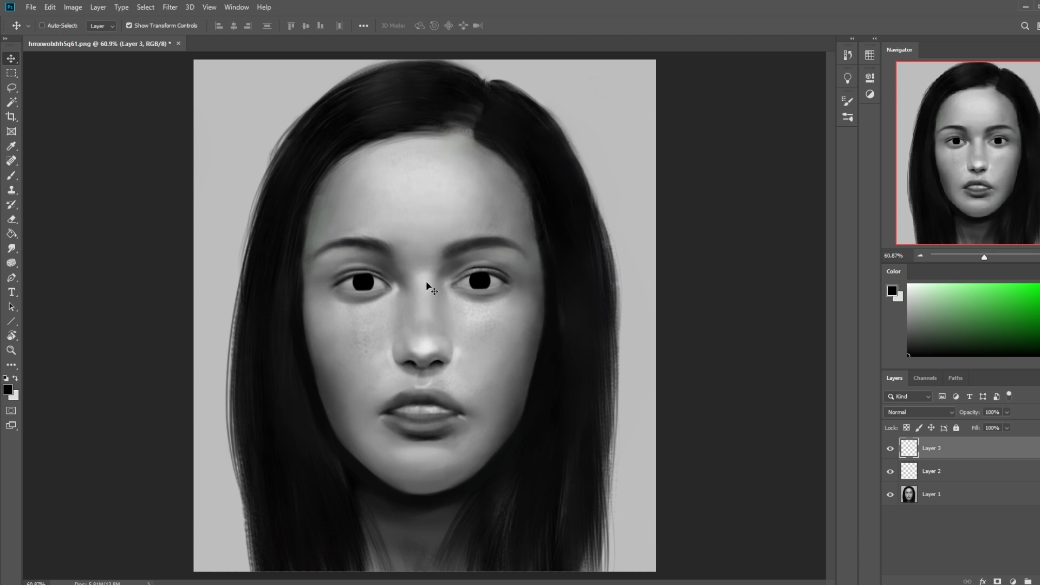
{"action": "key", "text": "Left"}
{"action": "key", "text": "Left"}
{"action": "key", "text": "Left"}
{"action": "key", "text": "Left"}
{"action": "key", "text": "Right"}
{"action": "key", "text": "ctrl+h"}
{"action": "key", "text": "Left"}
{"action": "key", "text": "Left"}
{"action": "key", "text": "Left"}
{"action": "key", "text": "Down"}
{"action": "key", "text": "ctrl+minus"}
{"action": "key", "text": "ctrl+minus"}
{"action": "key", "text": "ctrl+minus"}
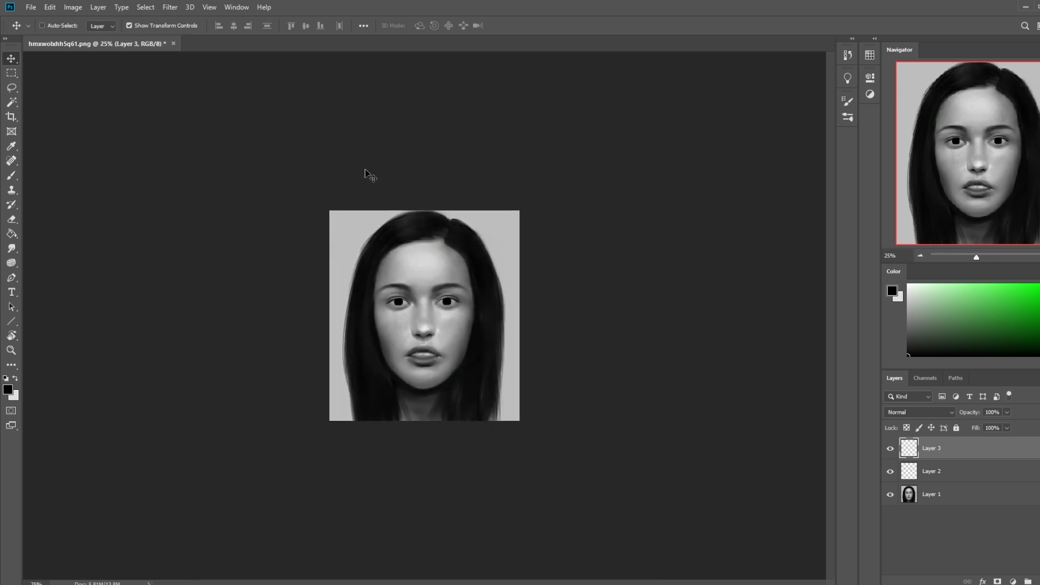
{"action": "key", "text": "ctrl+plus"}
{"action": "key", "text": "ctrl+plus"}
{"action": "key", "text": "ctrl+plus"}
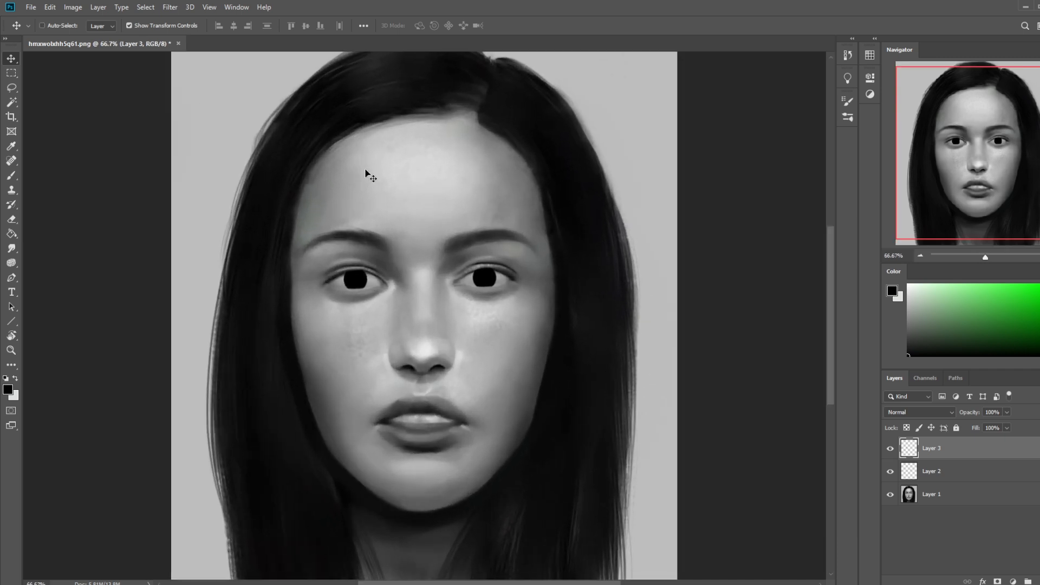
Step: Merge Layer 3 down into Layer 2 and nudge the lassoed right-hand iris inward toward the nose
{"action": "key", "text": "l"}
{"action": "mouse_move", "coordinate": [476, 234]}
{"action": "left_mouse_down"}
{"action": "mouse_move", "coordinate": [517, 241]}
{"action": "mouse_move", "coordinate": [472, 234]}
{"action": "left_mouse_up"}
{"action": "right_click", "coordinate": [964, 448]}
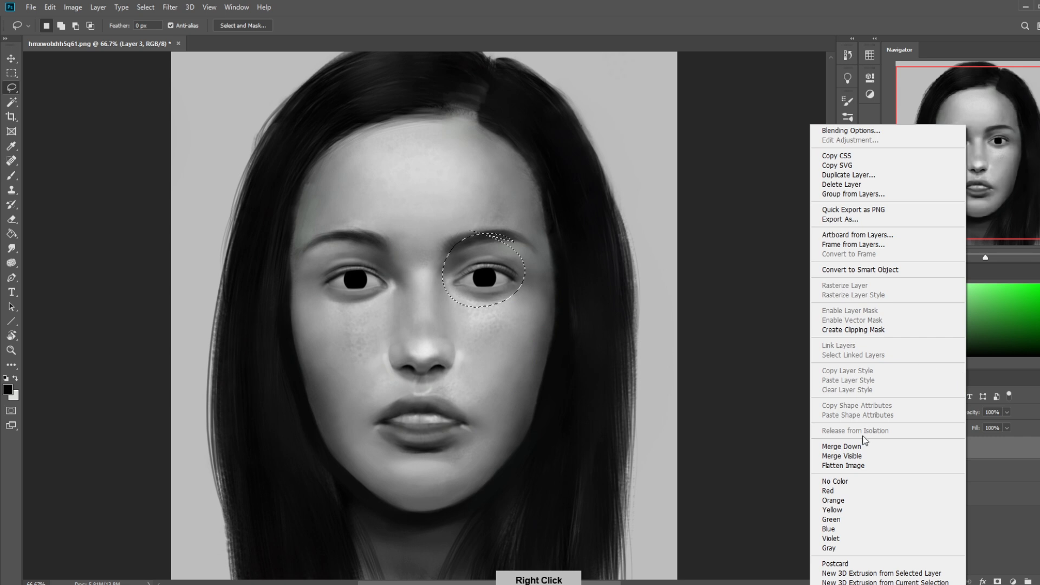
{"action": "left_click", "coordinate": [856, 449]}
{"action": "key", "text": "v"}
{"action": "key", "text": "Left"}
{"action": "key", "text": "Left"}
{"action": "key", "text": "Left"}
{"action": "key", "text": "Left"}
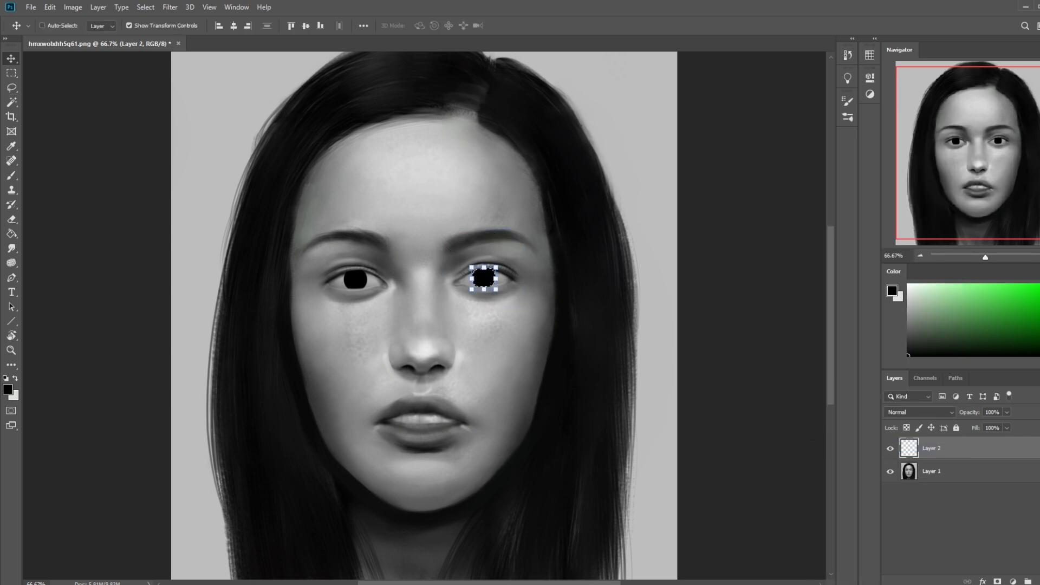
{"action": "key", "text": "Left"}
{"action": "key", "text": "Left"}
{"action": "key", "text": "Left"}
Step: Lasso the left-hand iris and nudge it slightly inward and down
{"action": "key", "text": "l"}
{"action": "mouse_move", "coordinate": [376, 242]}
{"action": "left_mouse_down"}
{"action": "mouse_move", "coordinate": [357, 313]}
{"action": "mouse_move", "coordinate": [372, 235]}
{"action": "left_mouse_up"}
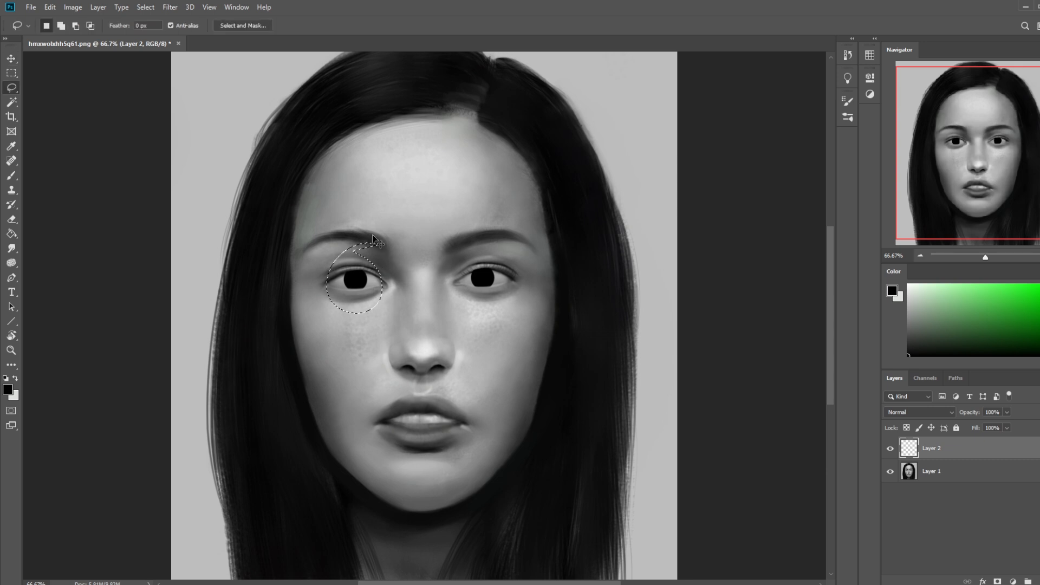
{"action": "key", "text": "v"}
{"action": "key", "text": "Right"}
{"action": "key", "text": "Right"}
{"action": "key", "text": "Right"}
{"action": "key", "text": "Right"}
{"action": "key", "text": "Down"}
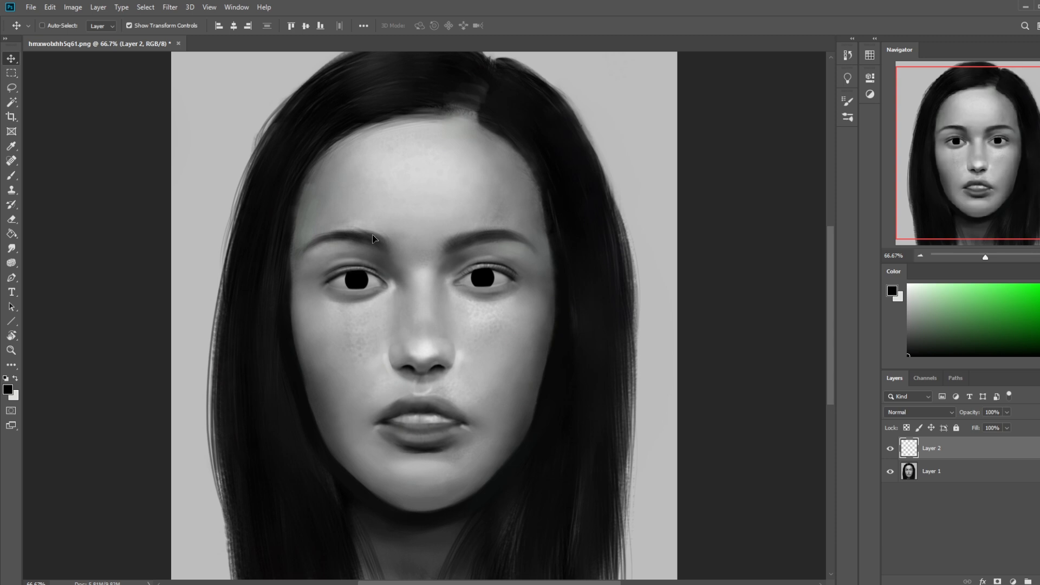
{"action": "key", "text": "Down"}
{"action": "key", "text": "Right"}
Step: Reselect the irises in turn and fine-tune their positions to align the gaze
{"action": "key", "text": "ctrl+minus"}
{"action": "key", "text": "ctrl+minus"}
{"action": "key", "text": "ctrl+plus"}
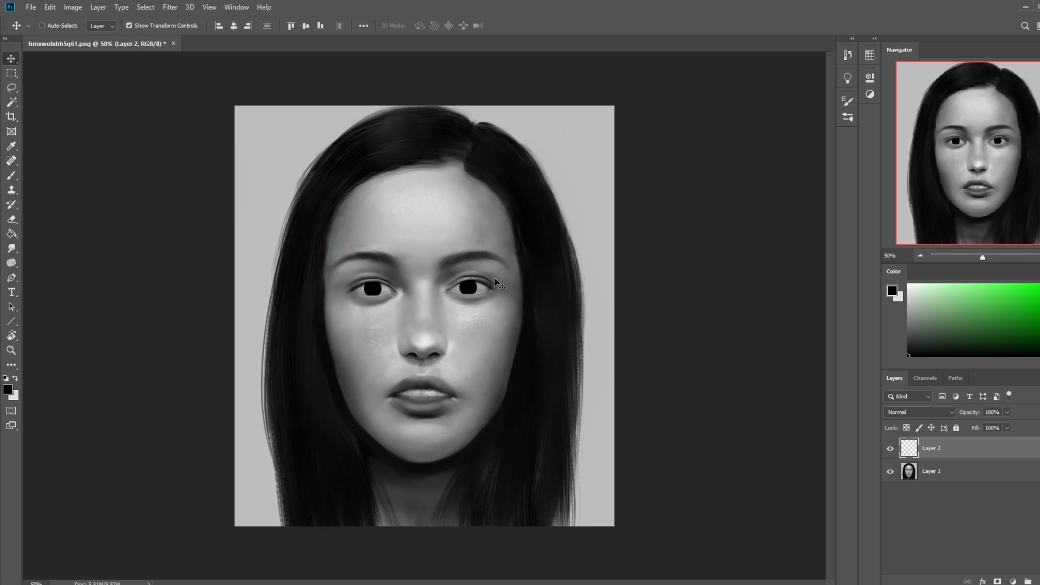
{"action": "key", "text": "l"}
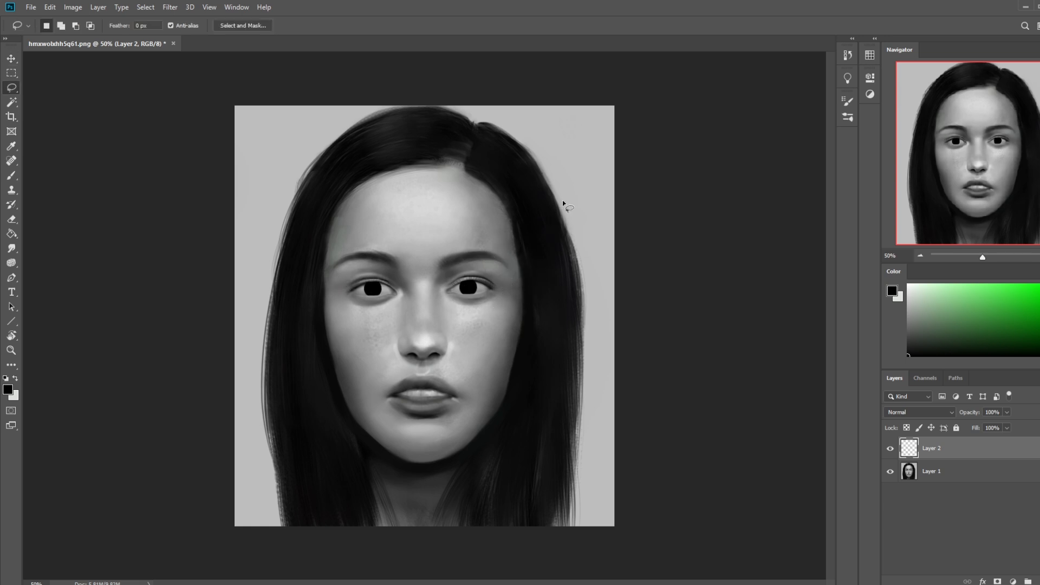
{"action": "key", "text": "v"}
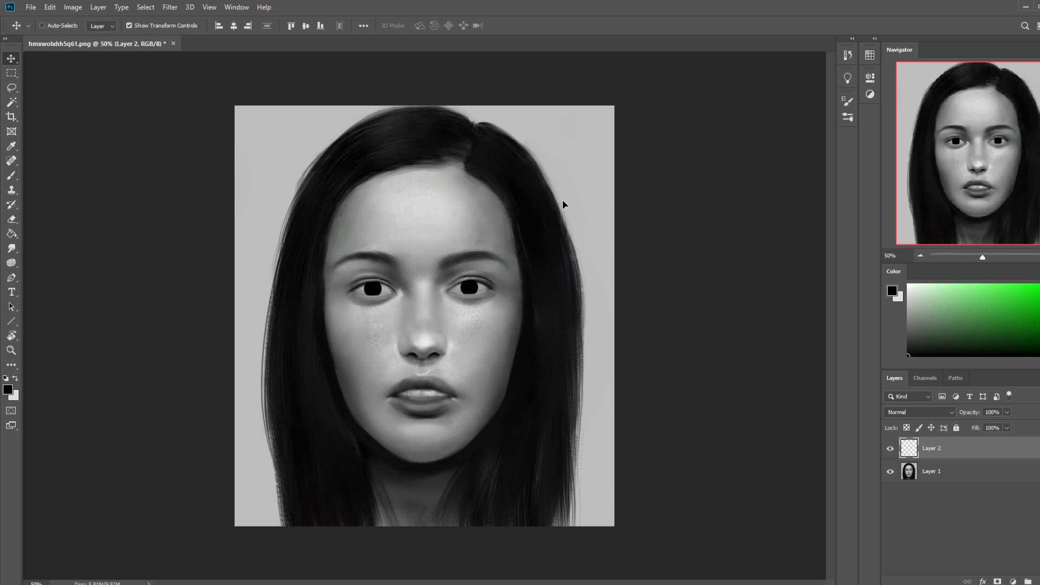
{"action": "key", "text": "ctrl+minus"}
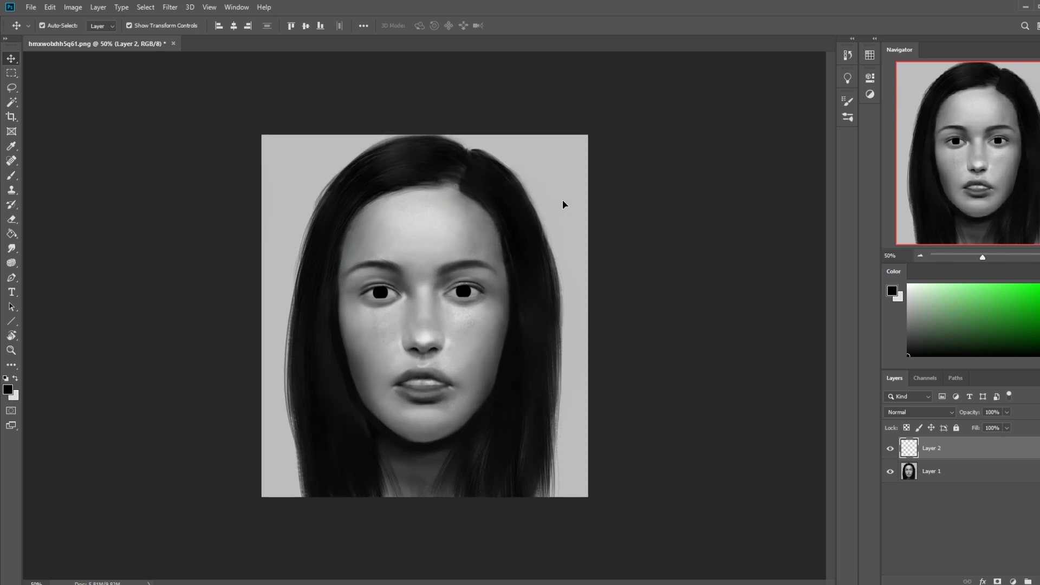
{"action": "key", "text": "l"}
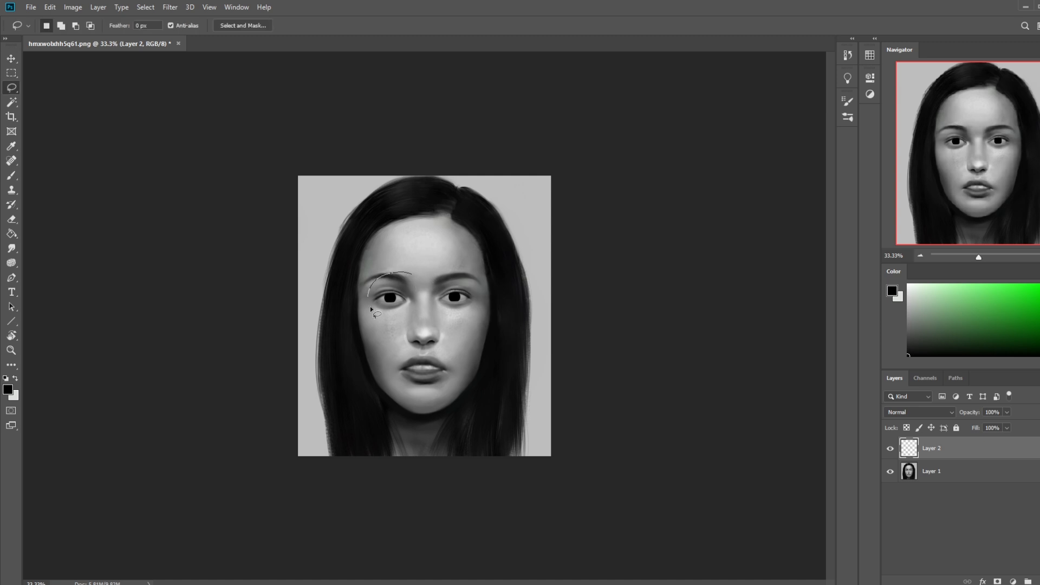
{"action": "key", "text": "v"}
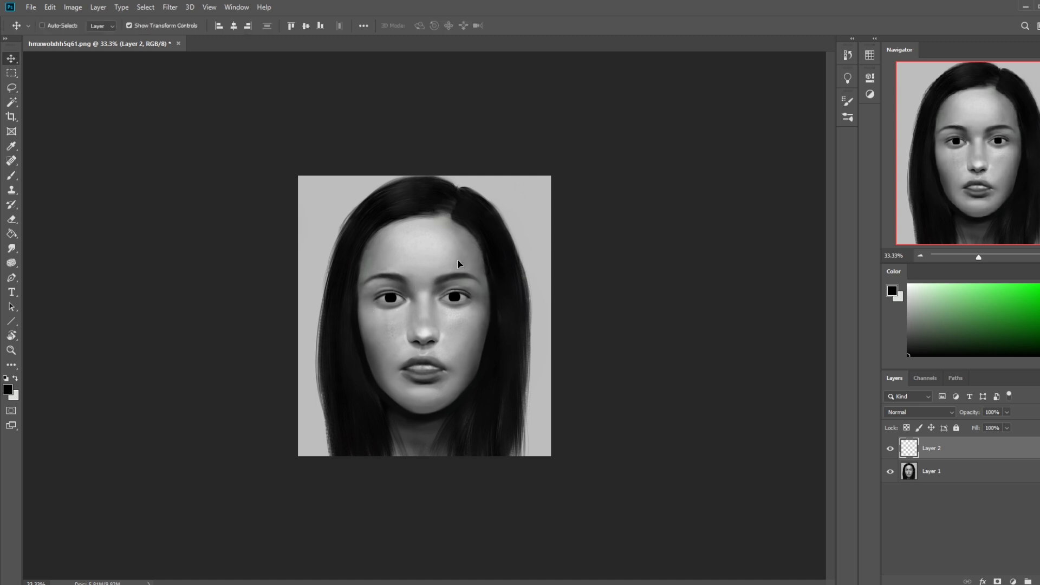
Step: Clear the selection and stamp a black 60 px dot on the nose bridge with the hard round brush
{"action": "key", "text": "ctrl+plus"}
{"action": "key", "text": "ctrl+plus"}
{"action": "key", "text": "ctrl+plus"}
{"action": "key", "text": "ctrl+plus"}
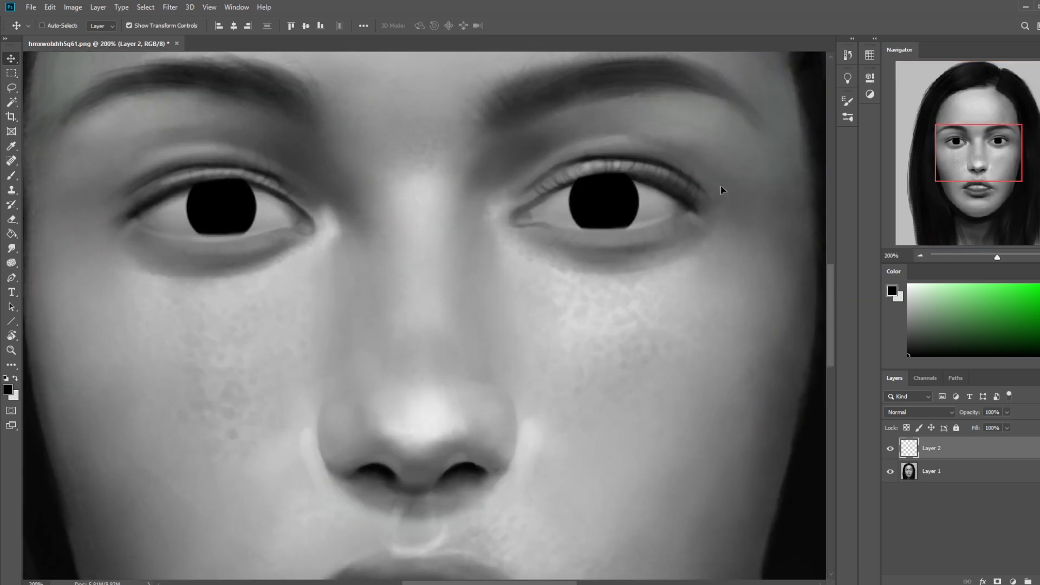
{"action": "key", "text": "m"}
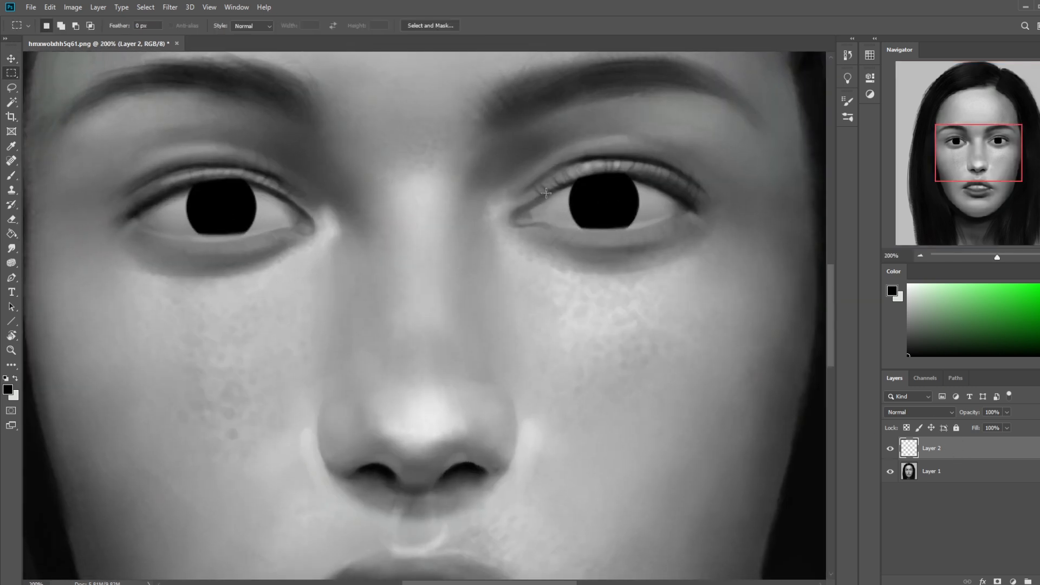
{"action": "right_click", "coordinate": [550, 192]}
{"action": "left_click", "coordinate": [563, 196]}
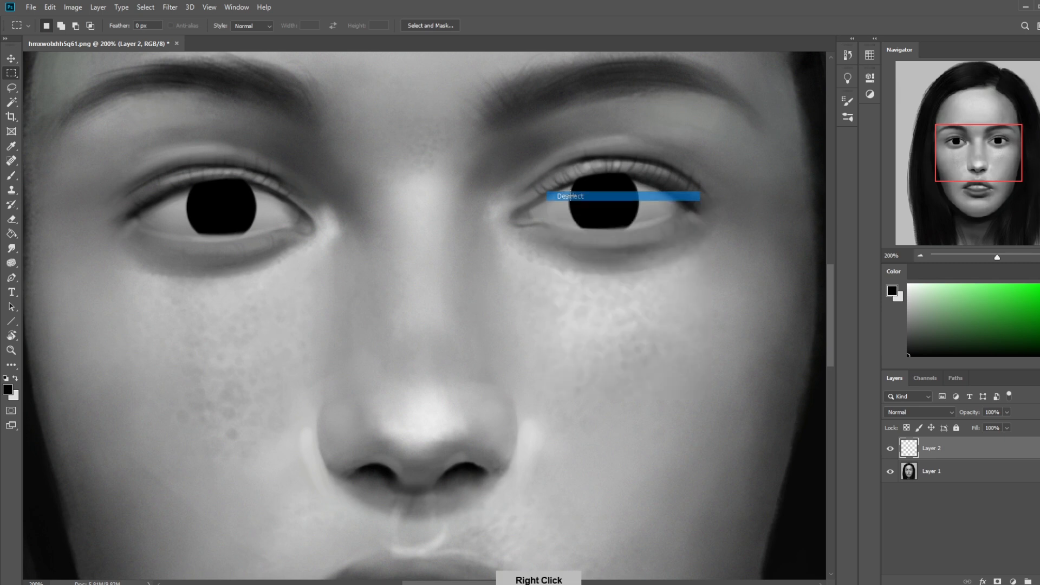
{"action": "key", "text": "b"}
{"action": "right_click", "coordinate": [575, 196]}
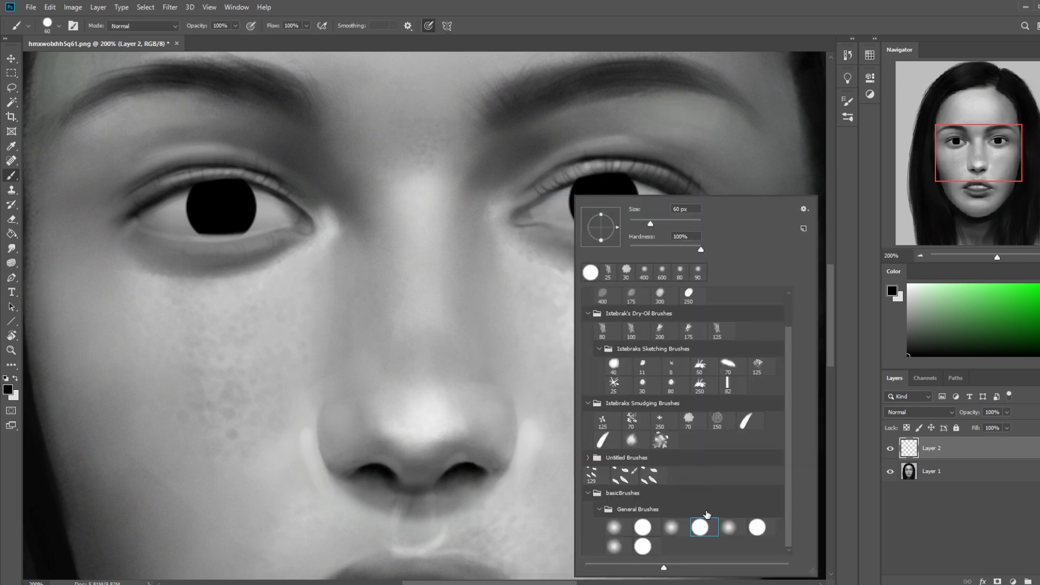
{"action": "left_click", "coordinate": [425, 291]}
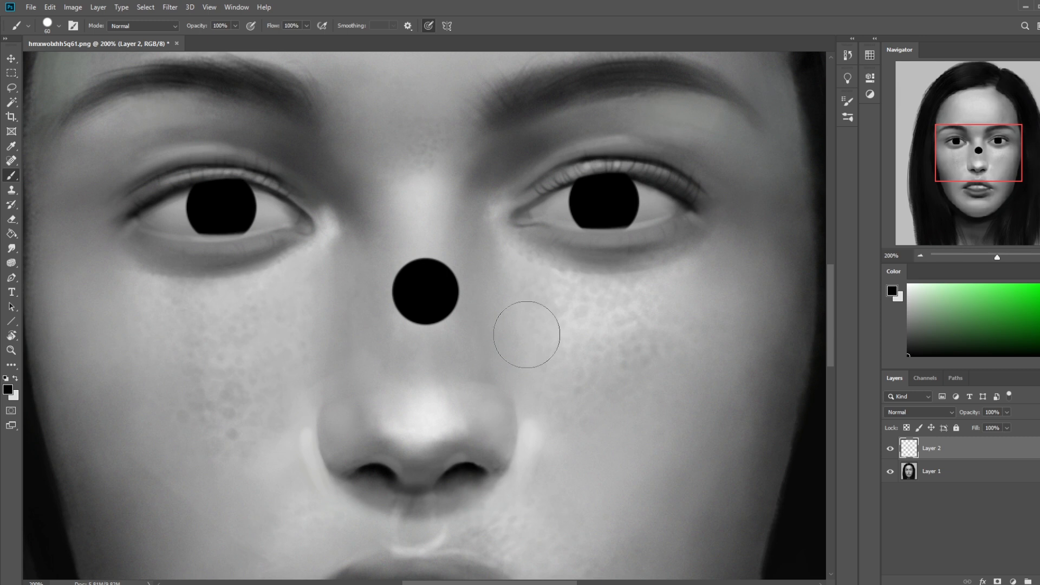
Step: Undo the black dot on the nose bridge and choose the 30 px brush from Istebraks Sketching Brushes
{"action": "key", "text": "ctrl+0"}
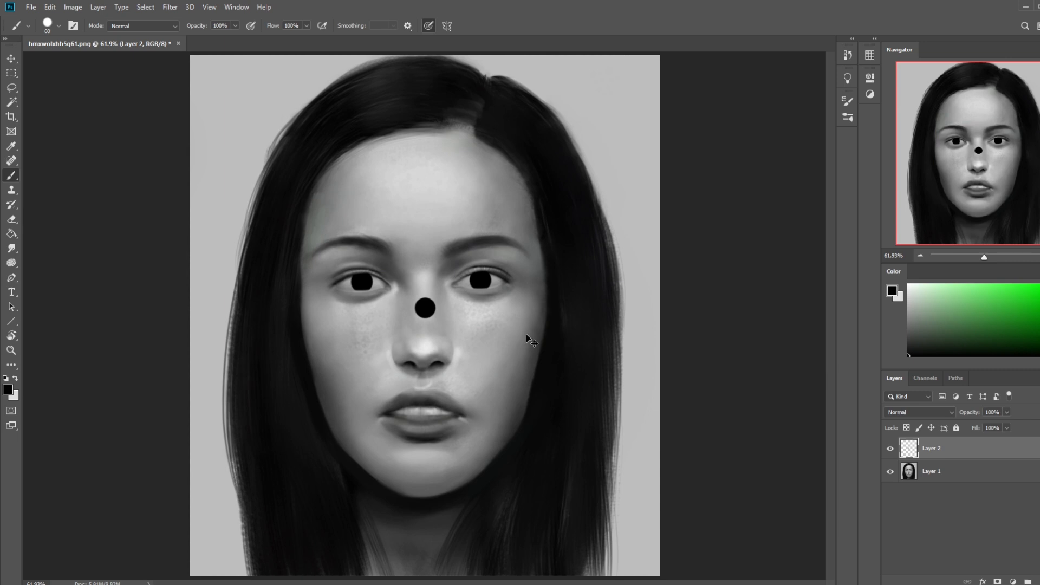
{"action": "key", "text": "ctrl+z"}
{"action": "right_click", "coordinate": [512, 308]}
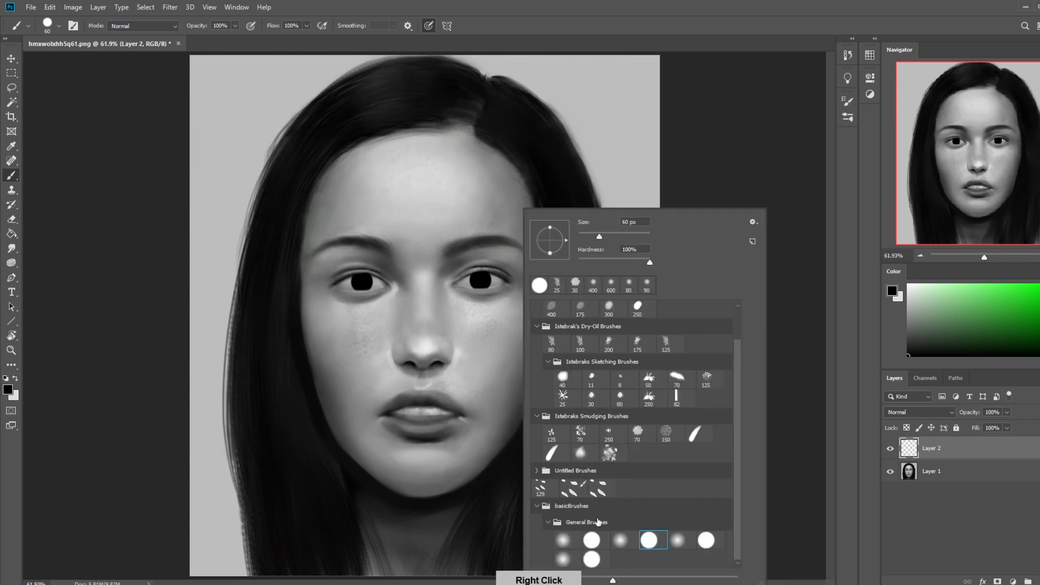
{"action": "left_click_drag", "start_coordinate": [736, 361], "coordinate": [736, 318]}
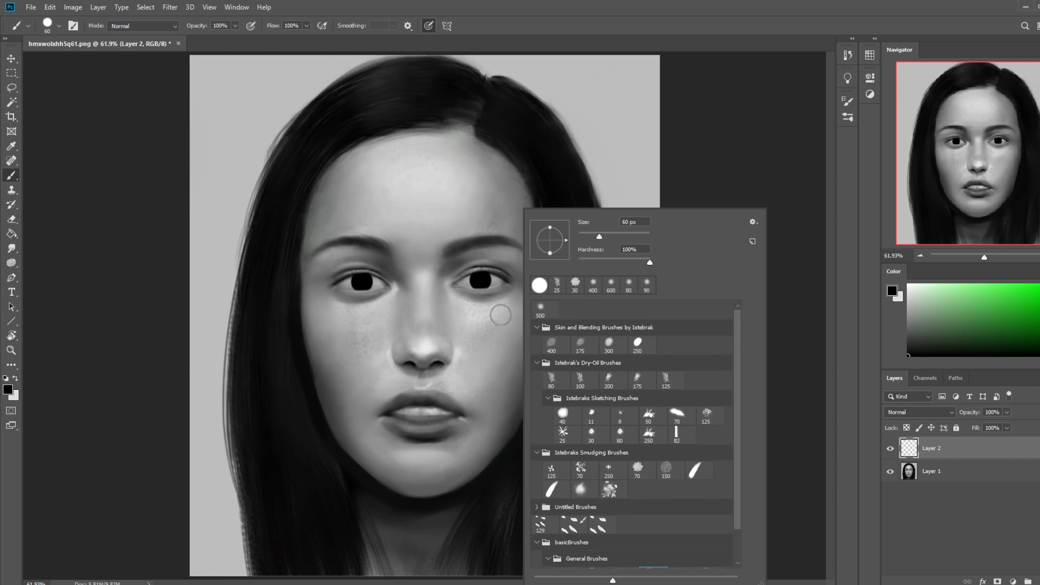
{"action": "double_click", "coordinate": [595, 431]}
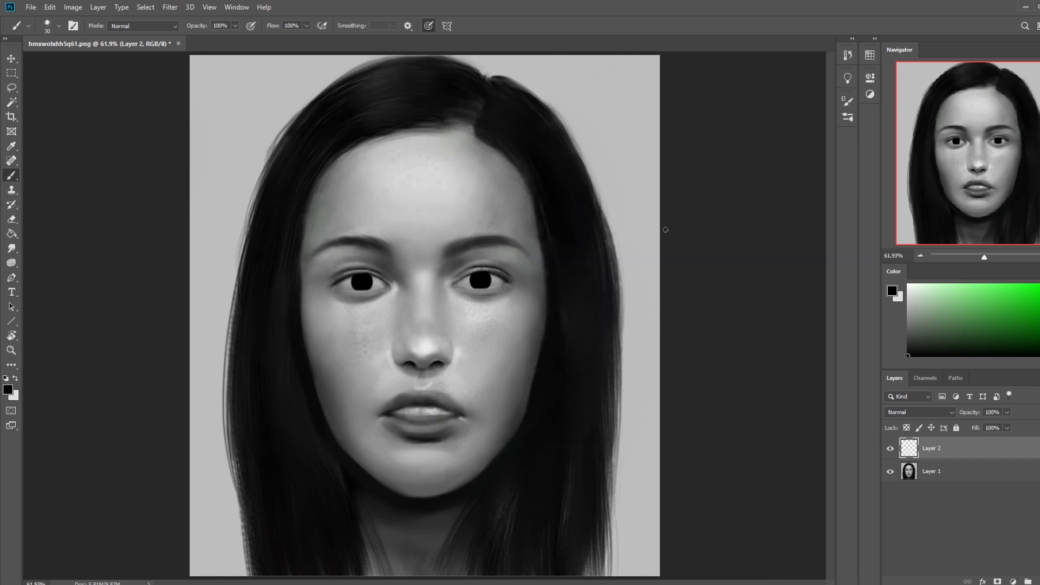
{"action": "left_click", "coordinate": [496, 281], "text": "alt"}
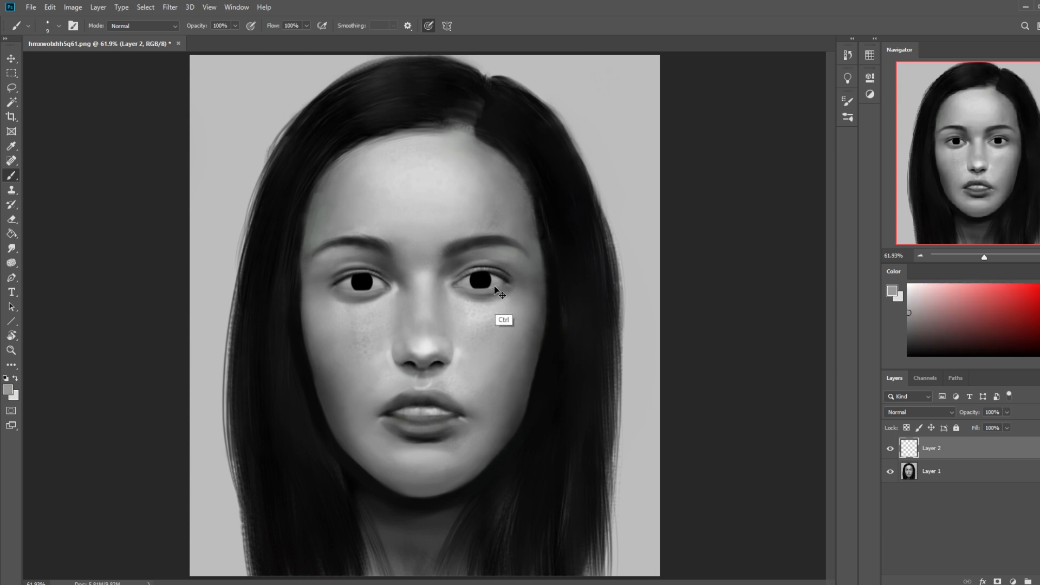
{"action": "left_click_drag", "start_coordinate": [490, 287], "coordinate": [472, 288]}
{"action": "key", "text": "ctrl+z"}
{"action": "key", "text": "ctrl+z"}
{"action": "key", "text": "ctrl+z"}
{"action": "key", "text": "d"}
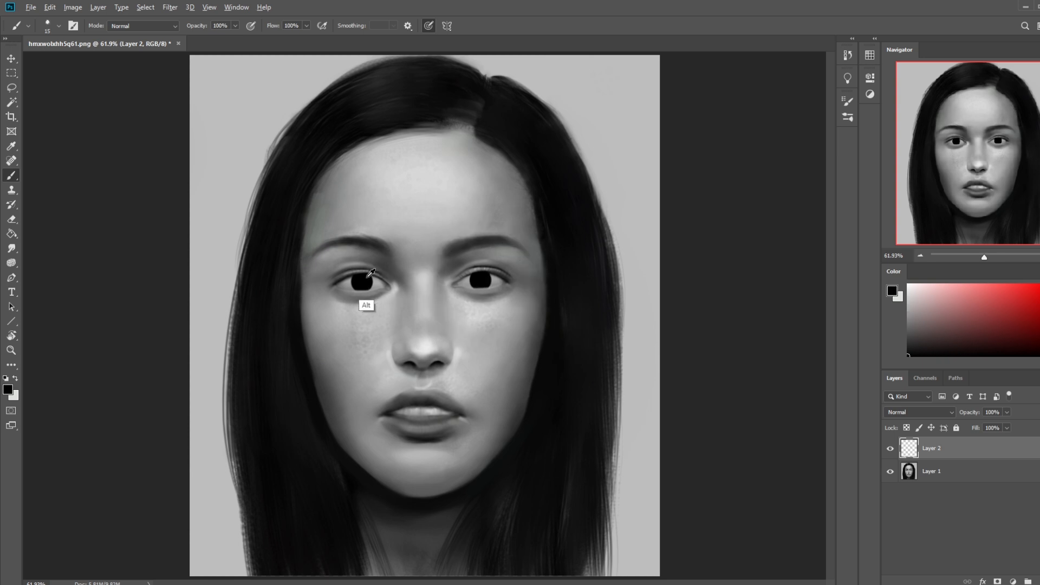
{"action": "left_click", "coordinate": [234, 25]}
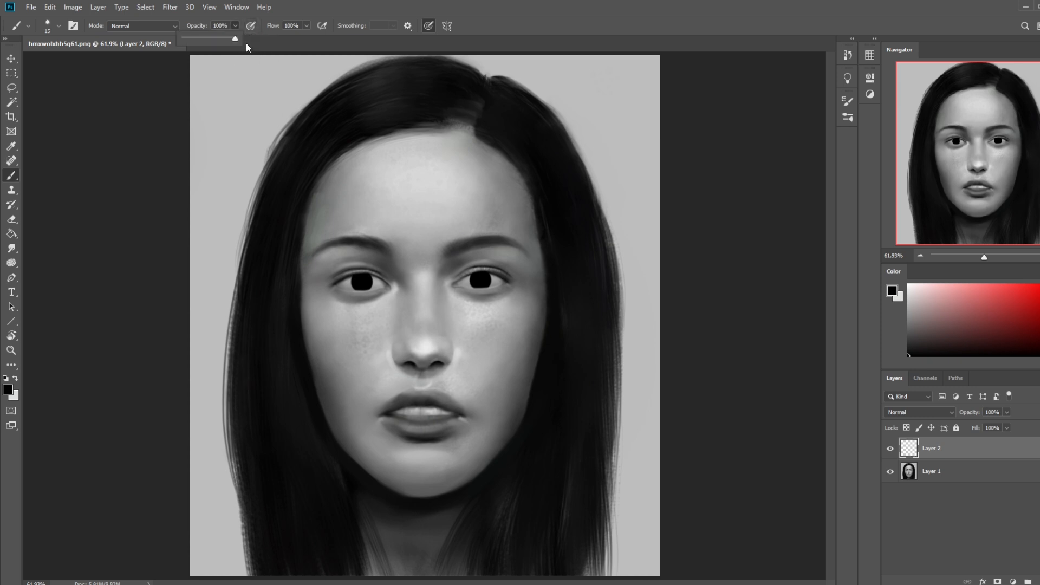
{"action": "left_click", "coordinate": [245, 40]}
{"action": "left_click_drag", "start_coordinate": [474, 272], "coordinate": [460, 275]}
Step: Choose the 500 px soft brush, lock Layer 2's transparent pixels, sample a light grey from the eye and reduce the brush to 300 px
{"action": "right_click", "coordinate": [463, 294]}
{"action": "left_click", "coordinate": [475, 307]}
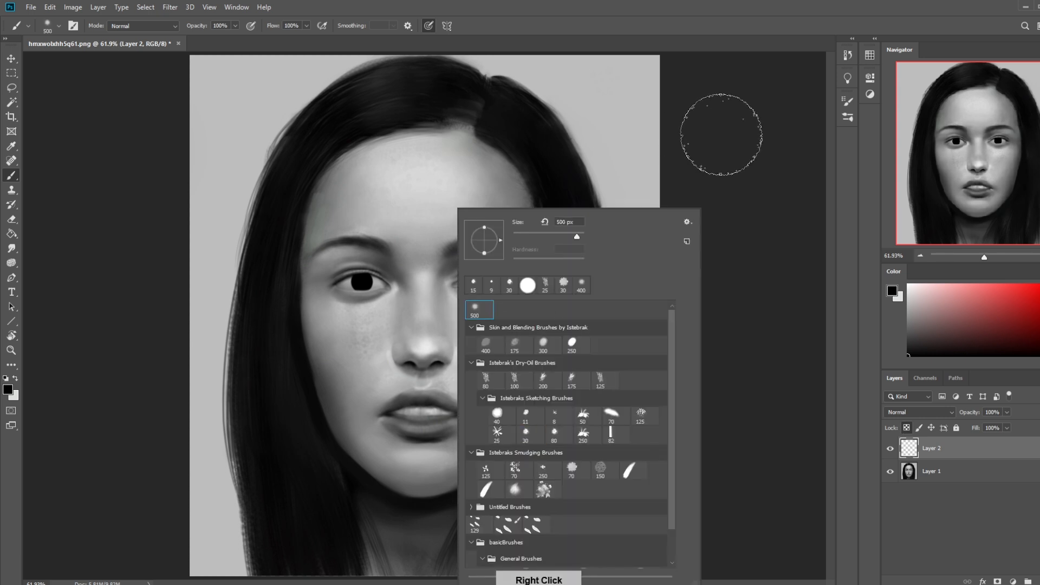
{"action": "left_click", "coordinate": [721, 142]}
{"action": "left_click", "coordinate": [503, 281], "text": "alt"}
{"action": "key", "text": "bracketleft"}
{"action": "key", "text": "bracketleft"}
{"action": "key", "text": "bracketleft"}
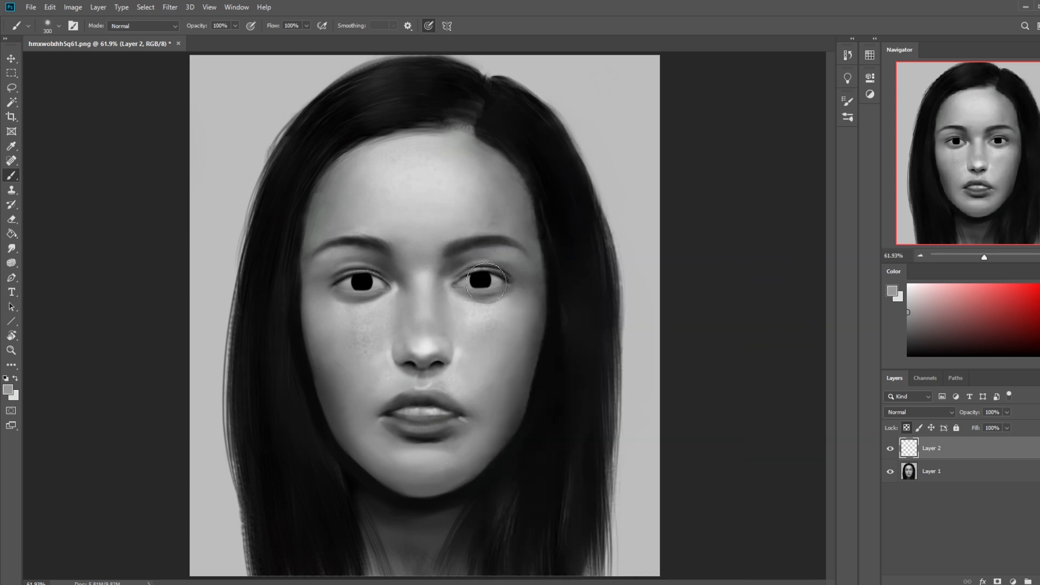
Step: Paint both black irises mid-grey with the soft brush at 250 px
{"action": "left_click_drag", "start_coordinate": [484, 282], "coordinate": [482, 279]}
{"action": "key", "text": "ctrl+z"}
{"action": "left_click_drag", "start_coordinate": [368, 283], "coordinate": [362, 281]}
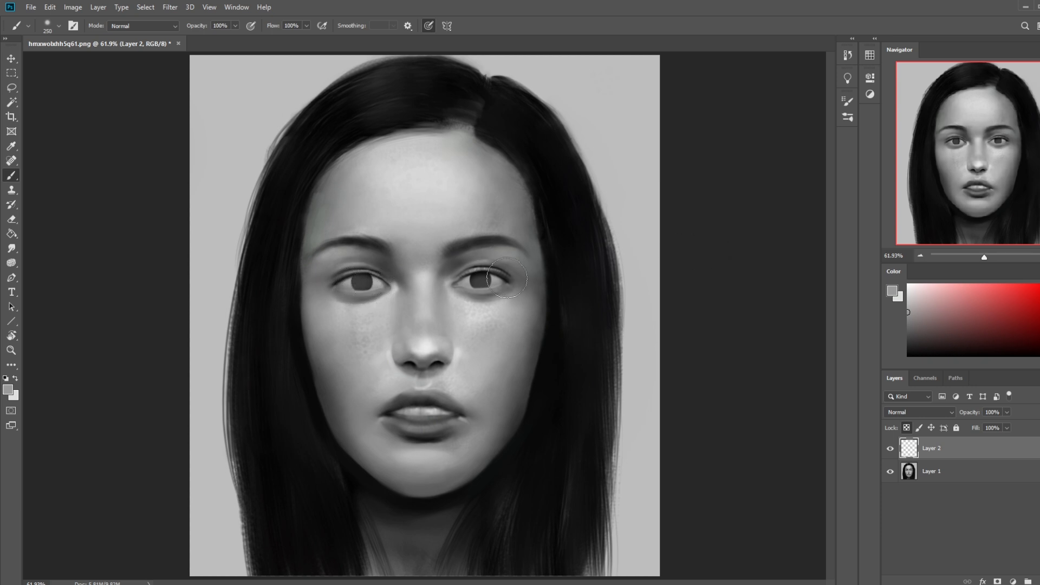
{"action": "key", "text": "alt"}
{"action": "left_click", "coordinate": [483, 278], "text": "alt"}
{"action": "left_click", "coordinate": [493, 287], "text": "alt"}
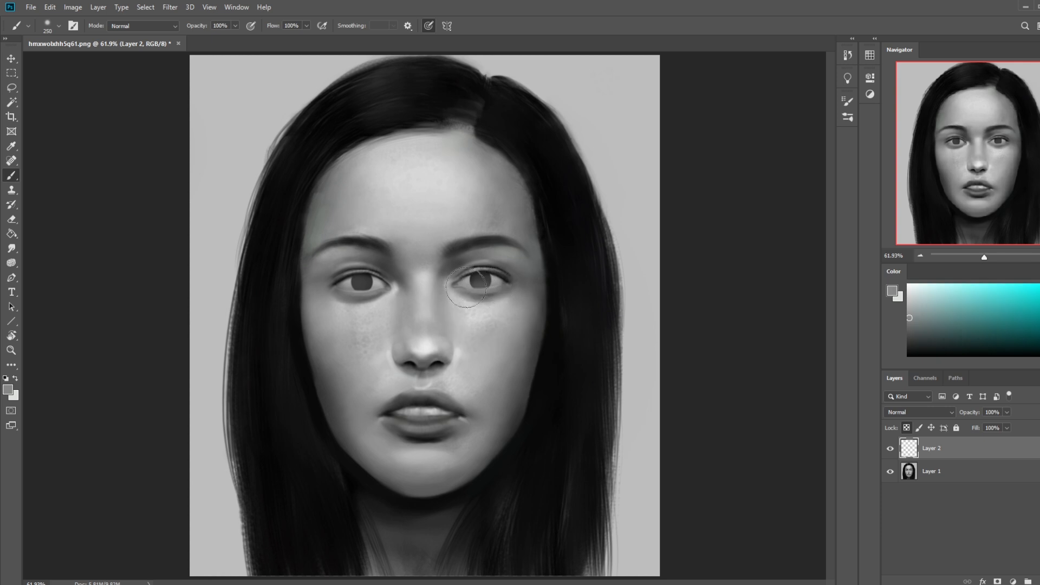
Step: Set the brush opacity to 63%, choose black as the foreground colour and reduce the soft brush to 100 px
{"action": "left_click", "coordinate": [235, 26]}
{"action": "left_click_drag", "start_coordinate": [235, 39], "coordinate": [215, 39]}
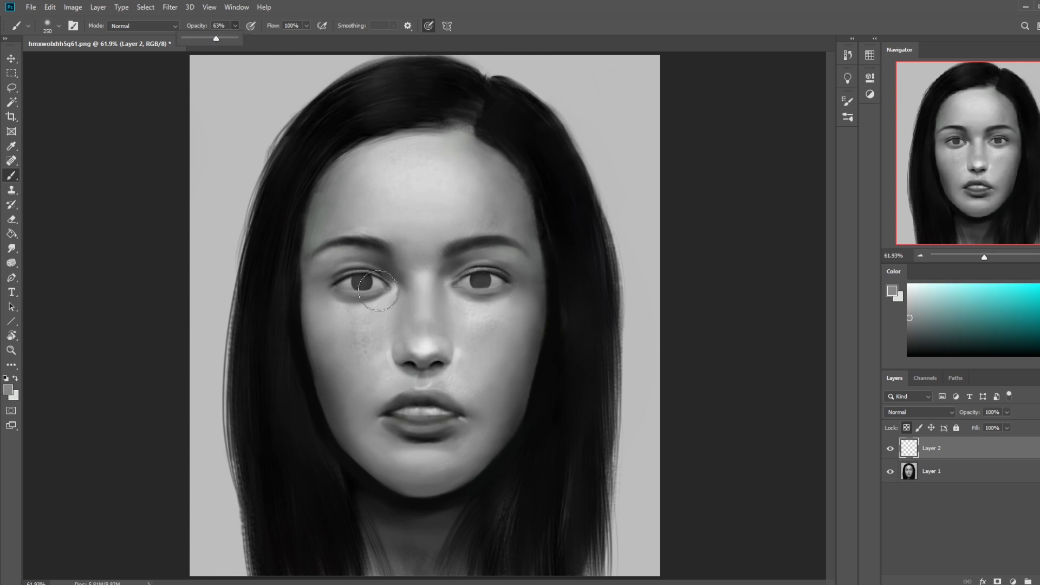
{"action": "left_click_drag", "start_coordinate": [912, 332], "coordinate": [908, 355]}
{"action": "key", "text": "bracketleft"}
{"action": "key", "text": "bracketleft"}
{"action": "key", "text": "bracketleft"}
{"action": "key", "text": "bracketleft"}
{"action": "key", "text": "bracketleft"}
{"action": "key", "text": "bracketleft"}
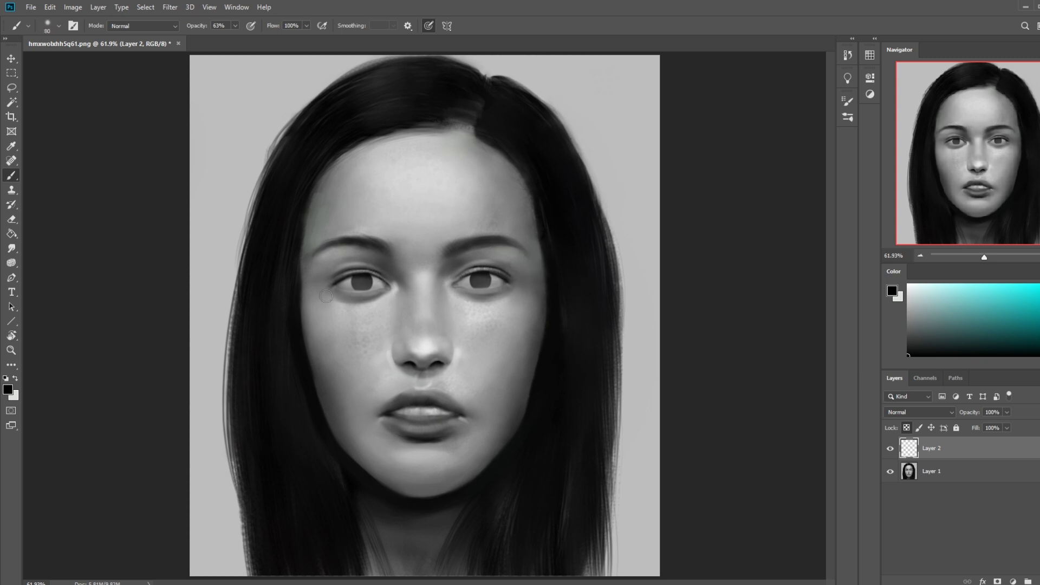
{"action": "key", "text": "bracketright"}
Step: Switch to a hard round General Brush at 20 px and stamp a black pupil in the centre of each iris
{"action": "right_click", "coordinate": [486, 281]}
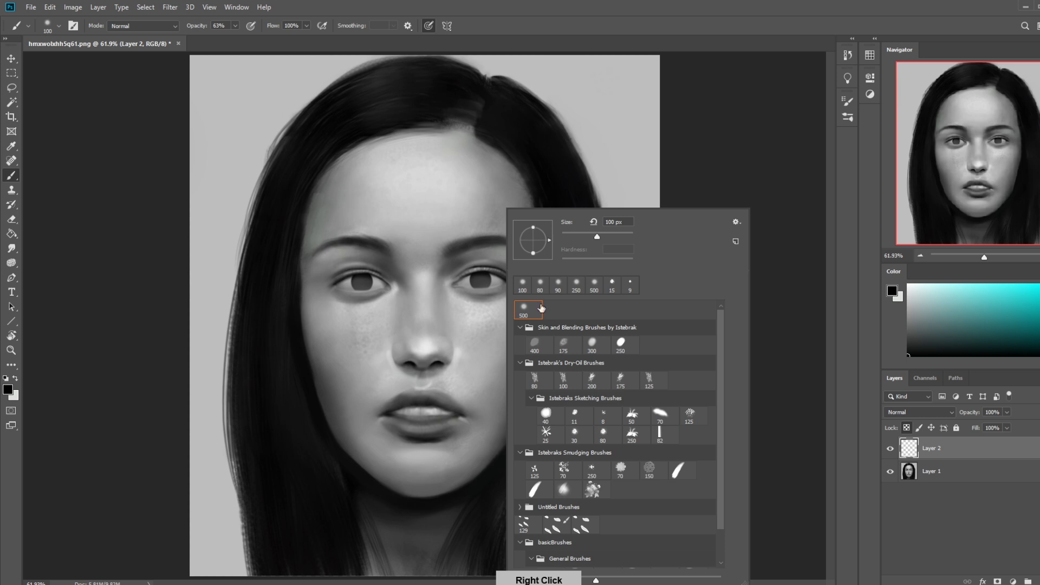
{"action": "left_click_drag", "start_coordinate": [722, 483], "coordinate": [722, 520]}
{"action": "left_click", "coordinate": [577, 540]}
{"action": "left_click", "coordinate": [789, 442]}
{"action": "key", "text": "bracketleft"}
{"action": "key", "text": "bracketleft"}
{"action": "key", "text": "bracketleft"}
{"action": "key", "text": "bracketleft"}
{"action": "key", "text": "bracketleft"}
{"action": "key", "text": "bracketleft"}
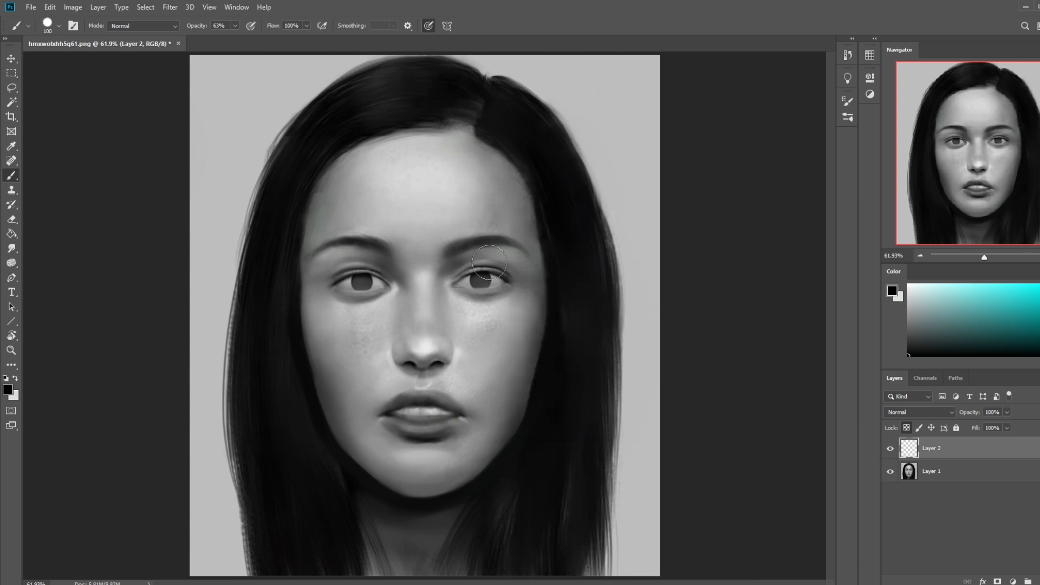
{"action": "key", "text": "bracketleft"}
{"action": "key", "text": "bracketleft"}
{"action": "key", "text": "bracketleft"}
{"action": "key", "text": "bracketleft"}
{"action": "key", "text": "bracketleft"}
{"action": "left_click", "coordinate": [362, 281]}
Step: Switch from the hard round brush back to the soft brush and reduce its size for iris work
{"action": "right_click", "coordinate": [496, 295]}
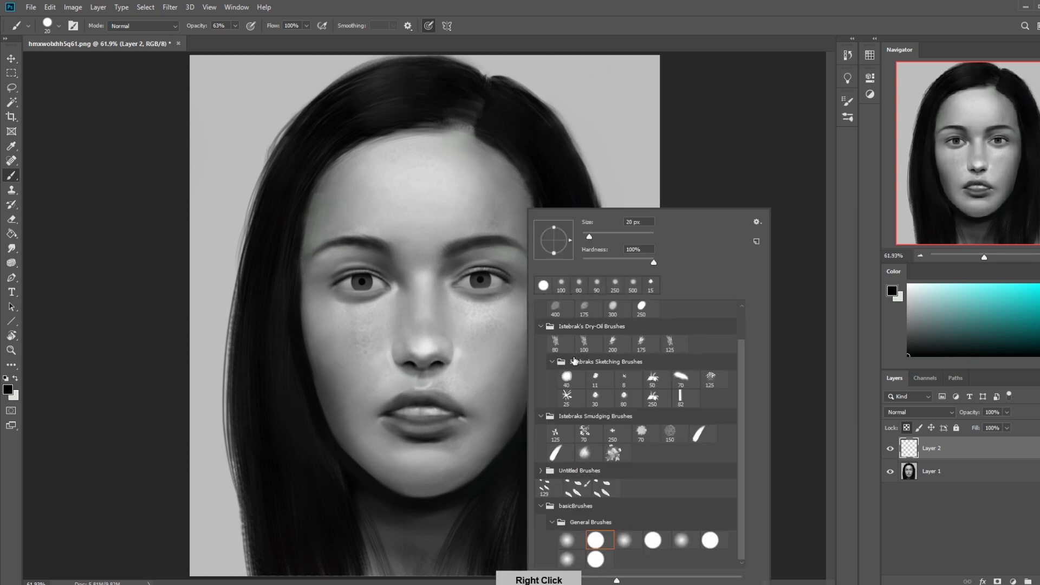
{"action": "left_click", "coordinate": [783, 425]}
{"action": "right_click", "coordinate": [478, 325]}
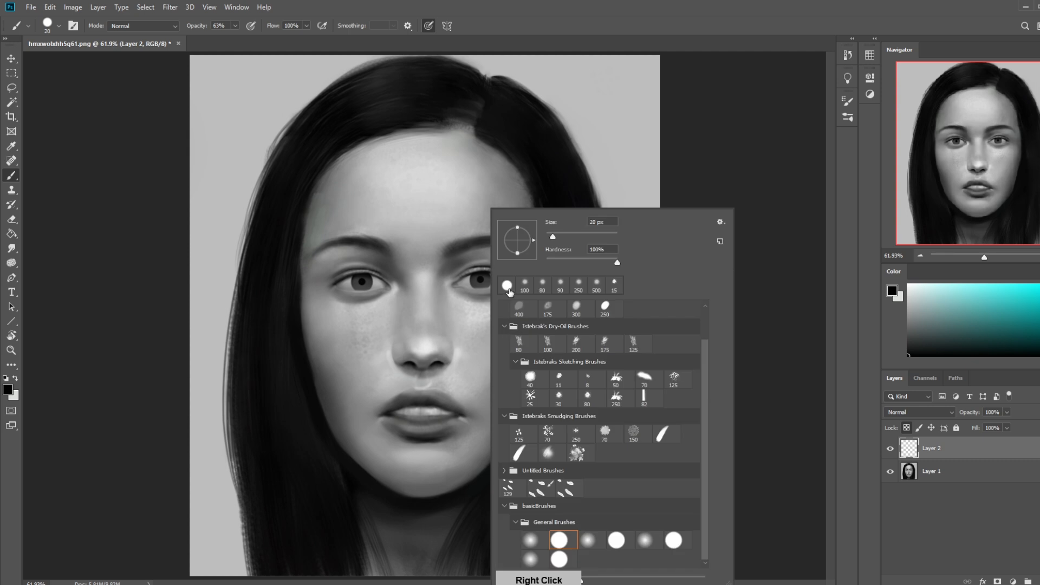
{"action": "scroll", "coordinate": [684, 313], "scroll_direction": "down", "scroll_amount": 2}
{"action": "scroll", "coordinate": [684, 313], "scroll_direction": "up", "scroll_amount": 1}
{"action": "left_click", "coordinate": [482, 313]}
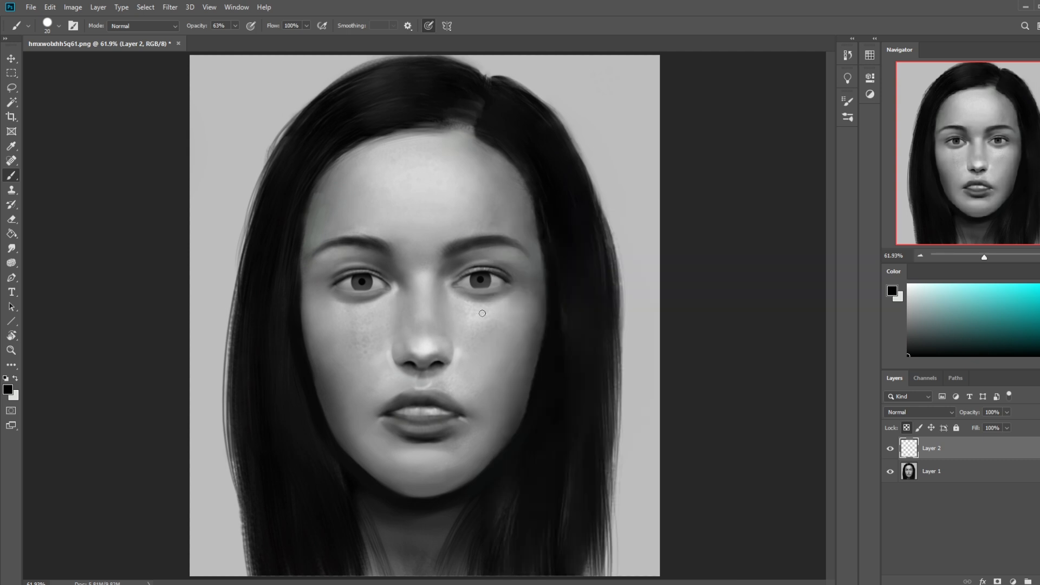
{"action": "right_click", "coordinate": [578, 297]}
{"action": "scroll", "coordinate": [815, 327], "scroll_direction": "up", "scroll_amount": 1}
{"action": "left_click", "coordinate": [634, 314]}
{"action": "left_click", "coordinate": [742, 151]}
{"action": "key", "text": "bracketleft"}
{"action": "key", "text": "bracketleft"}
{"action": "key", "text": "bracketleft"}
{"action": "key", "text": "bracketleft"}
{"action": "key", "text": "bracketleft"}
{"action": "key", "text": "bracketleft"}
{"action": "key", "text": "bracketleft"}
Step: Set the brush opacity to 70%, the foreground colour to white and the brush size to 45 px
{"action": "left_click", "coordinate": [235, 26]}
{"action": "left_click", "coordinate": [133, 147]}
{"action": "key", "text": "bracketright"}
{"action": "key", "text": "bracketright"}
{"action": "key", "text": "bracketright"}
{"action": "key", "text": "bracketleft"}
{"action": "left_click_drag", "start_coordinate": [937, 293], "coordinate": [907, 284]}
{"action": "key", "text": "bracketleft"}
{"action": "key", "text": "bracketleft"}
{"action": "key", "text": "bracketleft"}
{"action": "key", "text": "bracketleft"}
{"action": "key", "text": "bracketleft"}
{"action": "key", "text": "bracketleft"}
{"action": "key", "text": "bracketleft"}
{"action": "key", "text": "bracketleft"}
{"action": "key", "text": "bracketleft"}
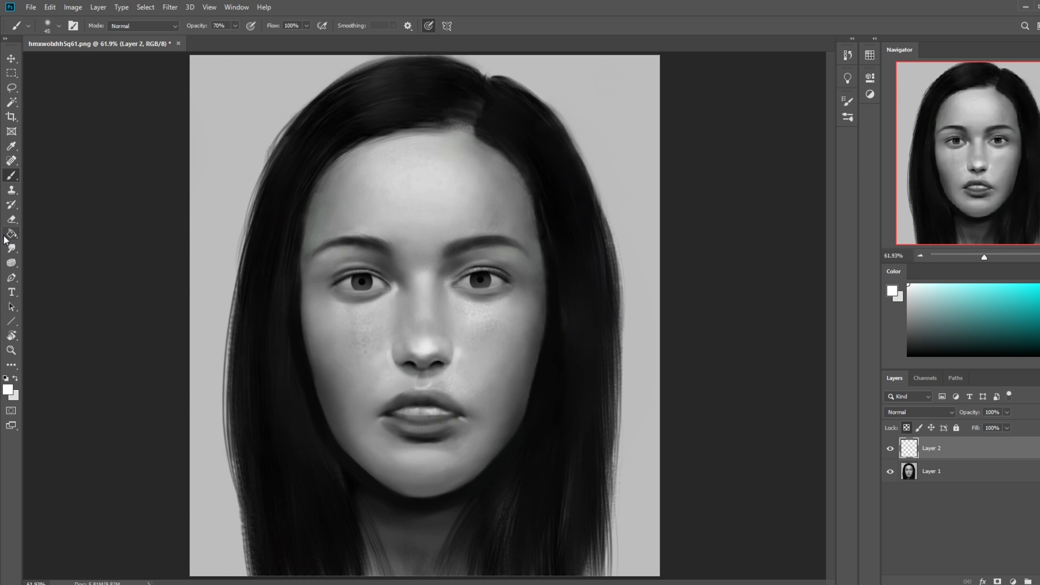
{"action": "left_click", "coordinate": [11, 248]}
{"action": "left_click", "coordinate": [46, 271]}
{"action": "left_click_drag", "start_coordinate": [900, 280], "coordinate": [897, 278]}
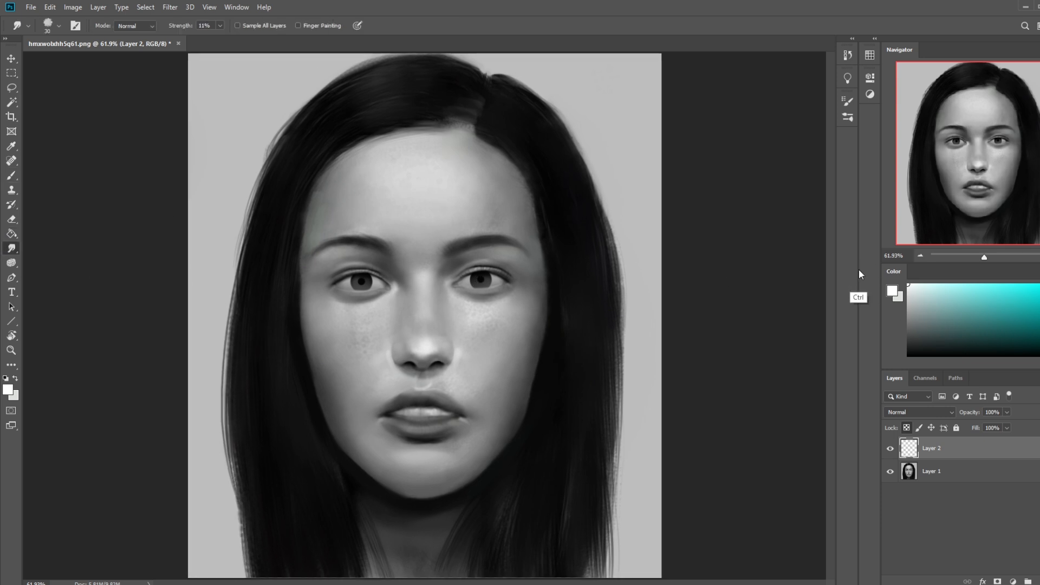
{"action": "key", "text": "ctrl+plus"}
{"action": "key", "text": "ctrl+plus"}
{"action": "key", "text": "bracketleft"}
{"action": "key", "text": "bracketleft"}
{"action": "key", "text": "bracketleft"}
Step: Return to the Brush tool, set its opacity to 27% and softly lighten the irises with white
{"action": "key", "text": "b"}
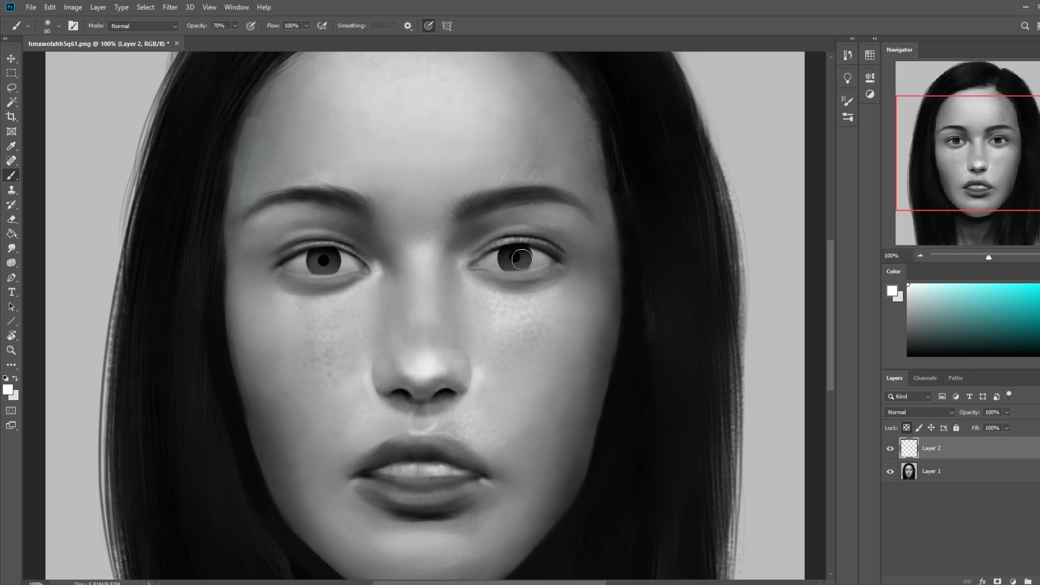
{"action": "key", "text": "bracketleft"}
{"action": "left_click", "coordinate": [235, 26]}
{"action": "left_click_drag", "start_coordinate": [235, 38], "coordinate": [212, 38]}
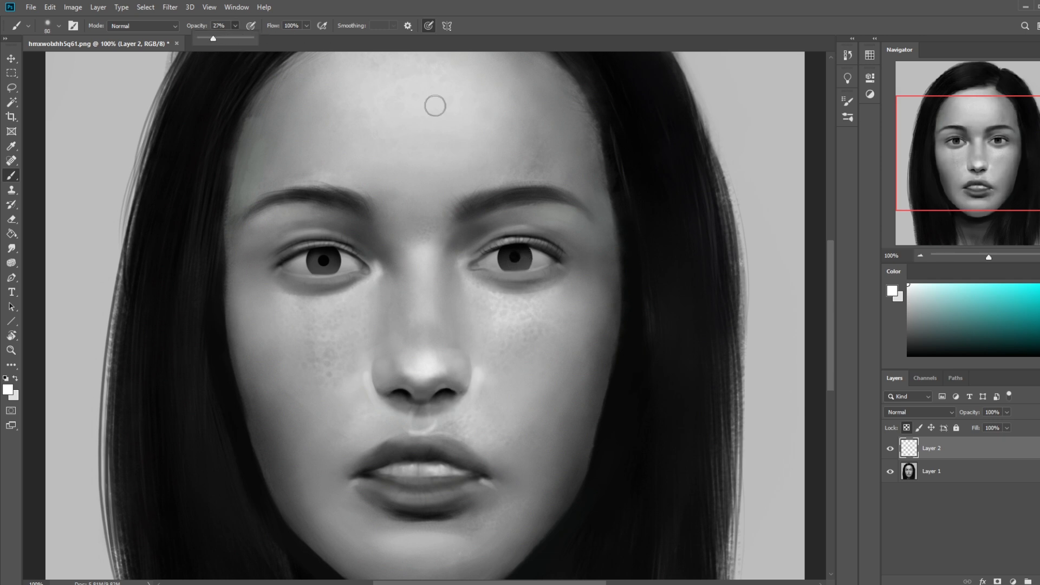
{"action": "left_click", "coordinate": [520, 262]}
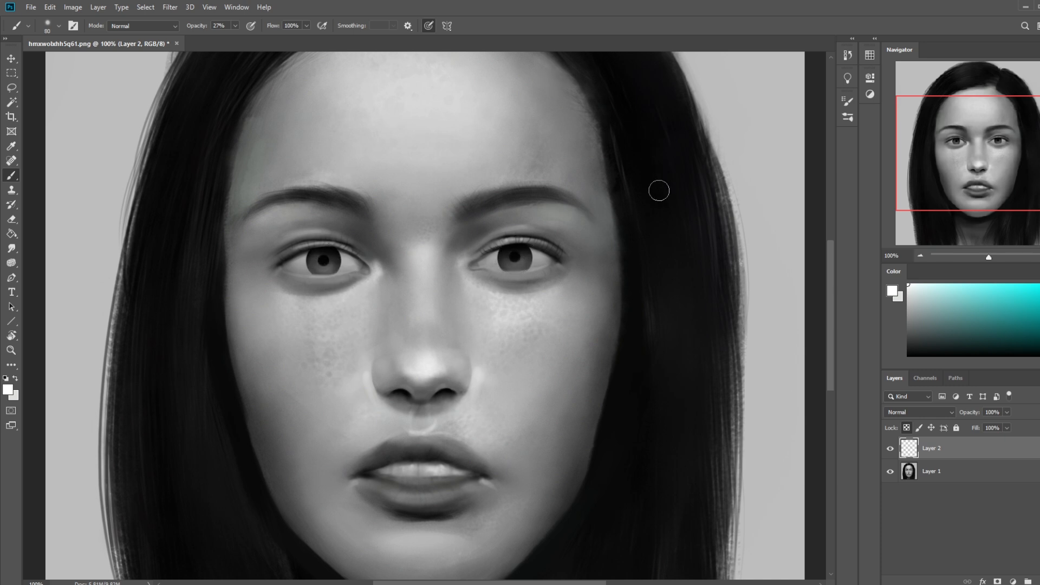
{"action": "scroll", "coordinate": [621, 232], "scroll_direction": "down", "scroll_amount": 3}
{"action": "key", "text": "ctrl+minus"}
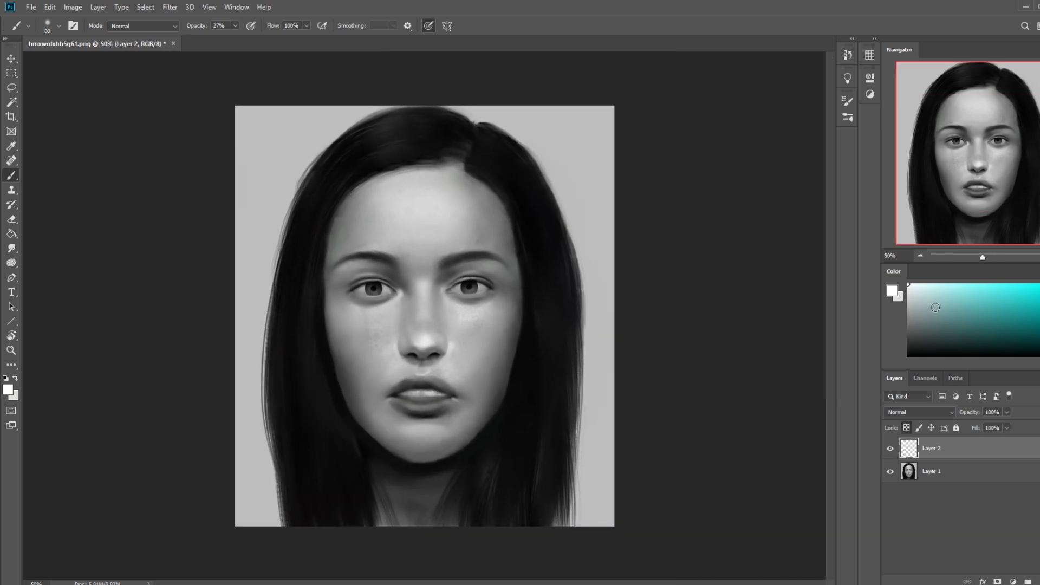
Step: Set the brush opacity to 100% and its size to 25 px for the eye highlights
{"action": "key", "text": "bracketleft"}
{"action": "key", "text": "bracketleft"}
{"action": "left_click", "coordinate": [235, 26]}
{"action": "left_click", "coordinate": [417, 140]}
{"action": "key", "text": "bracketleft"}
{"action": "key", "text": "bracketleft"}
{"action": "key", "text": "bracketleft"}
{"action": "key", "text": "ctrl+plus"}
{"action": "key", "text": "ctrl+plus"}
{"action": "key", "text": "bracketright"}
{"action": "key", "text": "bracketright"}
{"action": "key", "text": "bracketright"}
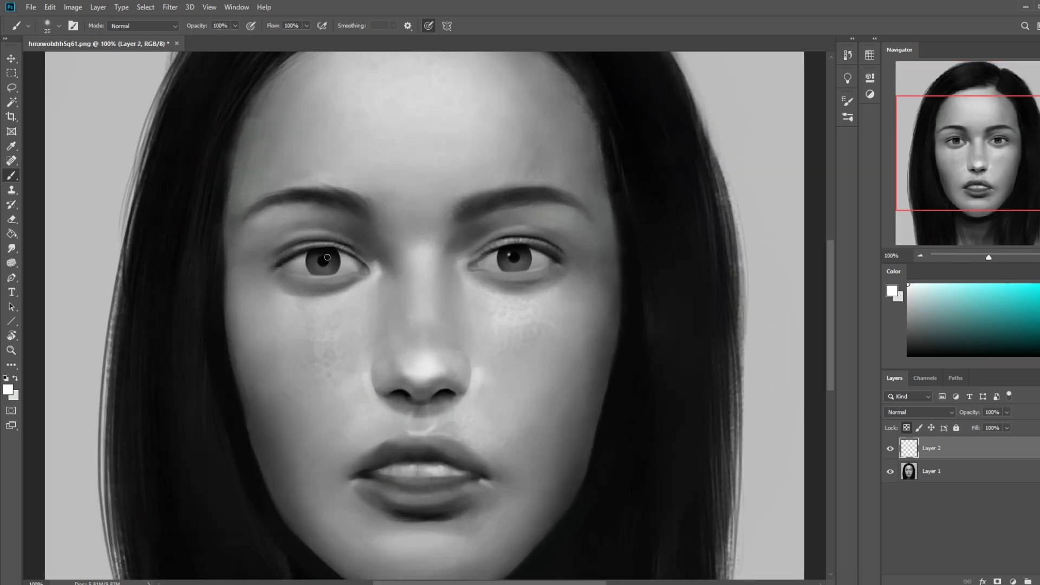
Step: Reduce the brush to 20 px and stamp a small white catchlight on each pupil
{"action": "key", "text": "bracketleft"}
{"action": "left_click", "coordinate": [329, 257]}
{"action": "left_click", "coordinate": [513, 255]}
{"action": "left_click", "coordinate": [328, 257]}
Step: Soften the iris edges with the Blur tool, reducing it to 45 px, and unlock Layer 2's transparent pixels
{"action": "left_click", "coordinate": [12, 248]}
{"action": "left_click", "coordinate": [54, 248]}
{"action": "key", "text": "bracketleft"}
{"action": "key", "text": "bracketleft"}
{"action": "key", "text": "bracketleft"}
{"action": "key", "text": "bracketleft"}
{"action": "key", "text": "bracketleft"}
{"action": "key", "text": "bracketleft"}
{"action": "key", "text": "bracketleft"}
{"action": "key", "text": "bracketleft"}
{"action": "key", "text": "bracketleft"}
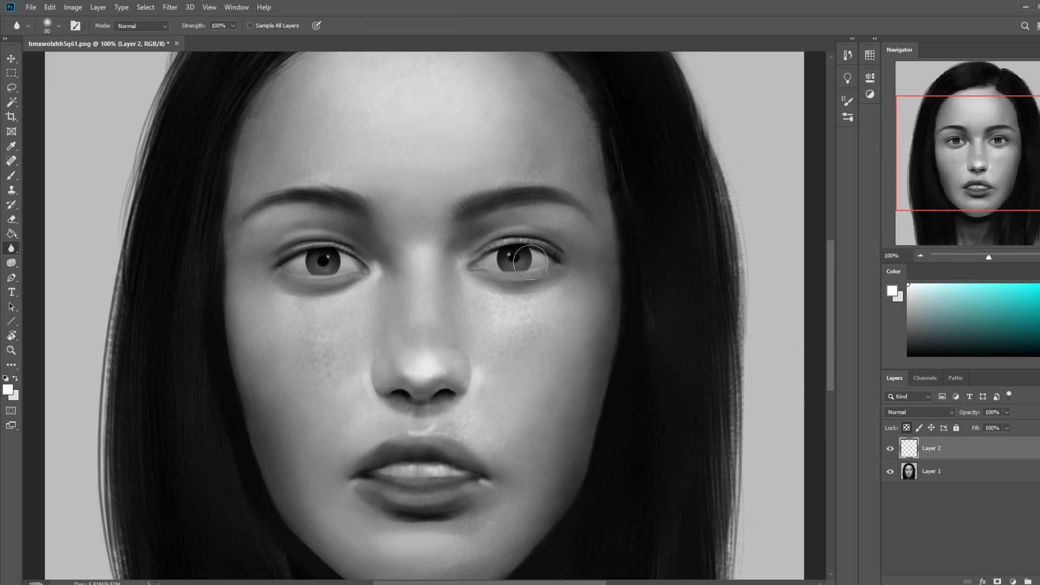
{"action": "key", "text": "bracketleft"}
{"action": "key", "text": "bracketleft"}
{"action": "key", "text": "ctrl+minus"}
{"action": "key", "text": "ctrl+minus"}
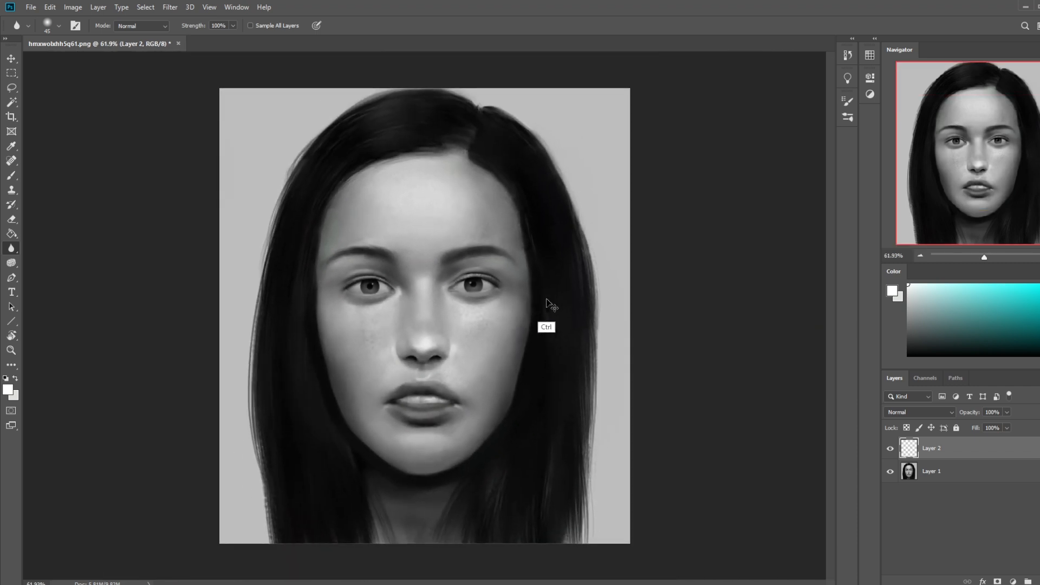
Step: Add a new layer above Layer 2 and prepare a small soft brush with black as the foreground colour
{"action": "key", "text": "b"}
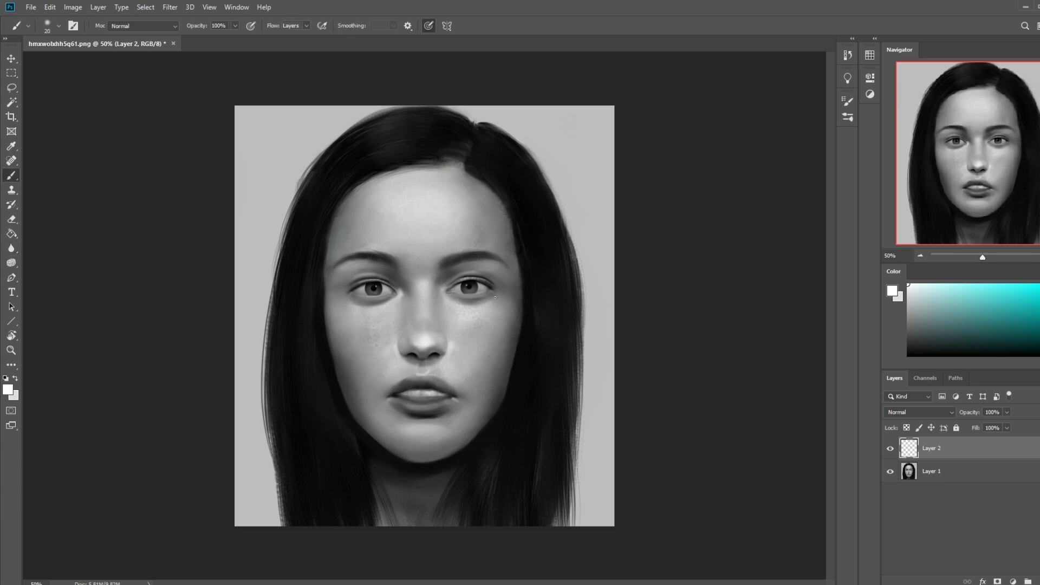
{"action": "right_click", "coordinate": [499, 208]}
{"action": "left_click", "coordinate": [517, 309]}
{"action": "left_click", "coordinate": [658, 137]}
{"action": "left_click", "coordinate": [1037, 581]}
{"action": "key", "text": "d"}
{"action": "key", "text": "bracketleft"}
{"action": "key", "text": "bracketleft"}
{"action": "key", "text": "bracketleft"}
{"action": "key", "text": "bracketleft"}
{"action": "key", "text": "bracketleft"}
{"action": "key", "text": "bracketleft"}
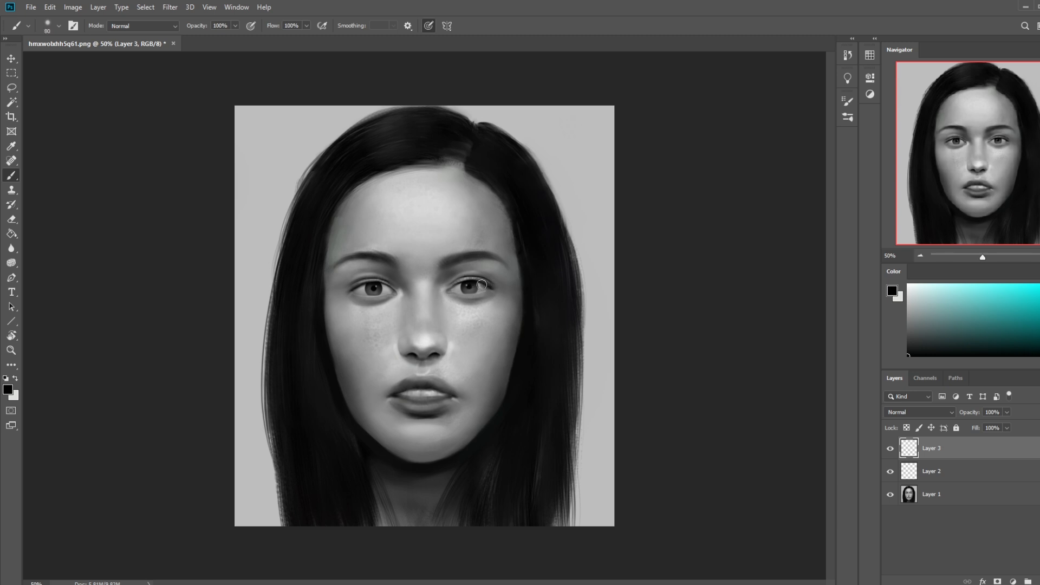
Step: Set the brush opacity to 36% and paint soft black shadows over both eyes on the new layer
{"action": "left_click", "coordinate": [235, 26]}
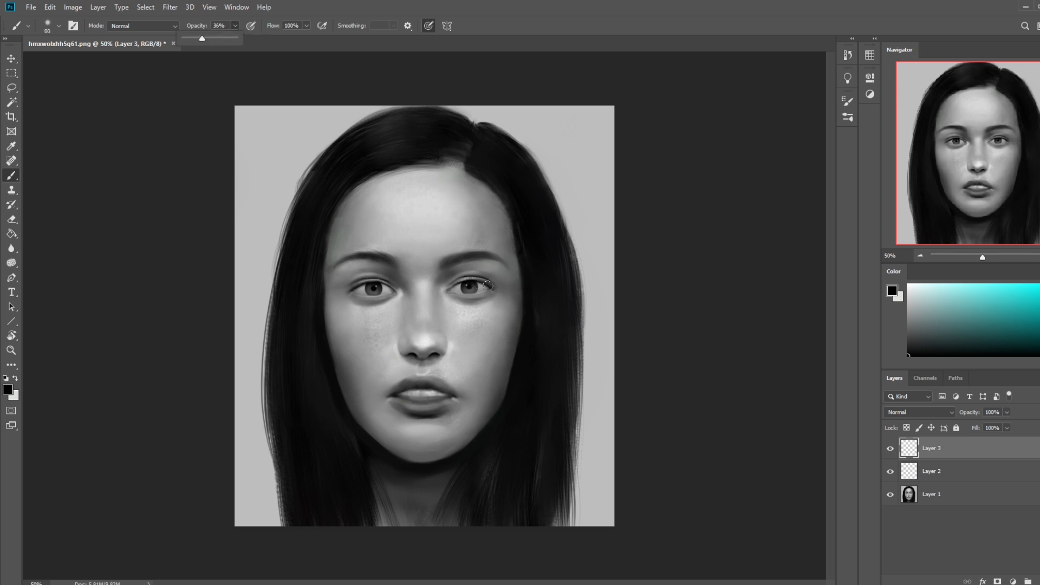
{"action": "key", "text": "3"}
{"action": "key", "text": "6"}
{"action": "mouse_move", "coordinate": [487, 288]}
{"action": "left_mouse_down"}
{"action": "mouse_move", "coordinate": [451, 289]}
{"action": "mouse_move", "coordinate": [488, 287]}
{"action": "left_mouse_up"}
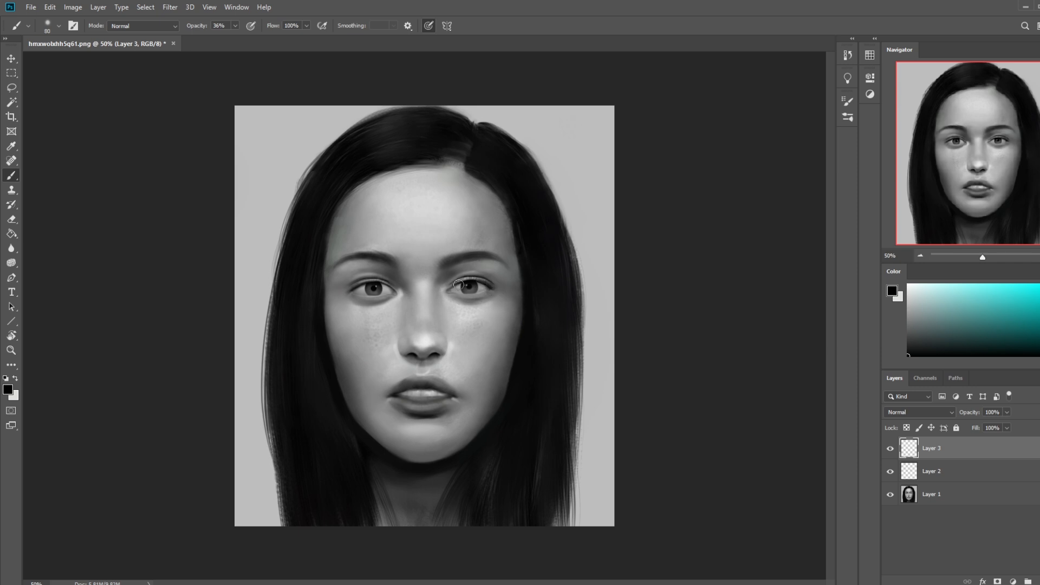
{"action": "left_click_drag", "start_coordinate": [385, 284], "coordinate": [368, 286]}
{"action": "left_click_drag", "start_coordinate": [472, 285], "coordinate": [472, 283]}
{"action": "left_click_drag", "start_coordinate": [382, 286], "coordinate": [366, 284]}
Step: Swap the foreground colour to white and flatten all layers into a single Background
{"action": "key", "text": "x"}
{"action": "right_click", "coordinate": [957, 478]}
{"action": "left_click", "coordinate": [961, 353]}
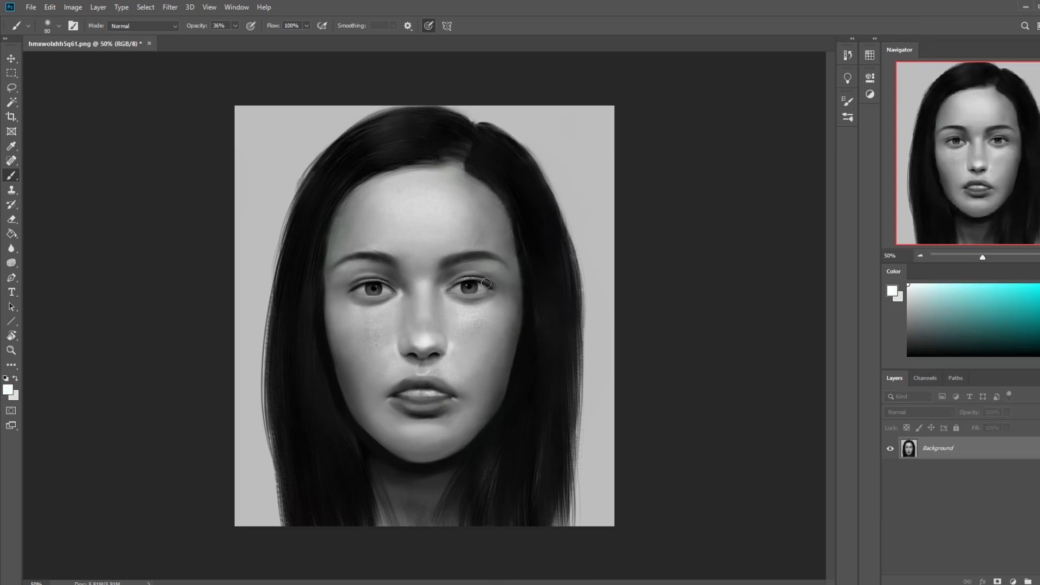
Step: Reduce the brush to 20 px, set its opacity to 28% and reset the foreground to black for close-up eye work
{"action": "key", "text": "bracketleft"}
{"action": "key", "text": "bracketleft"}
{"action": "key", "text": "bracketleft"}
{"action": "key", "text": "bracketleft"}
{"action": "key", "text": "z"}
{"action": "left_click_drag", "start_coordinate": [328, 234], "coordinate": [553, 372]}
{"action": "key", "text": "b"}
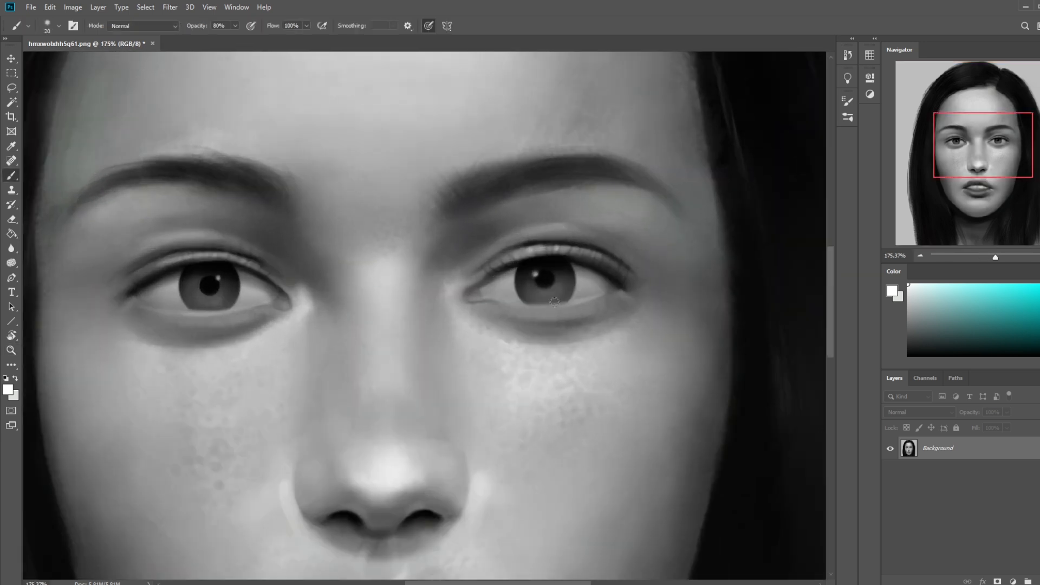
{"action": "left_click", "coordinate": [235, 25]}
{"action": "left_click_drag", "start_coordinate": [228, 36], "coordinate": [206, 36]}
{"action": "key", "text": "d"}
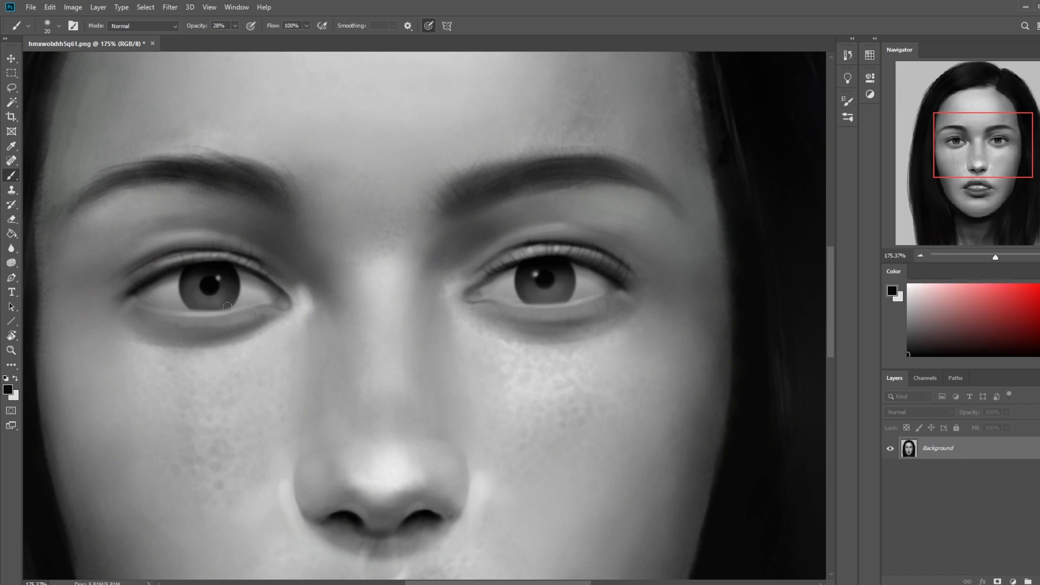
Step: Set the brush opacity to 59% and try a dark stroke along the lower edge of the left-hand iris
{"action": "left_click", "coordinate": [235, 25]}
{"action": "left_click_drag", "start_coordinate": [194, 306], "coordinate": [232, 307]}
{"action": "key", "text": "ctrl+z"}
{"action": "key", "text": "ctrl+minus"}
{"action": "key", "text": "ctrl+minus"}
{"action": "key", "text": "ctrl+minus"}
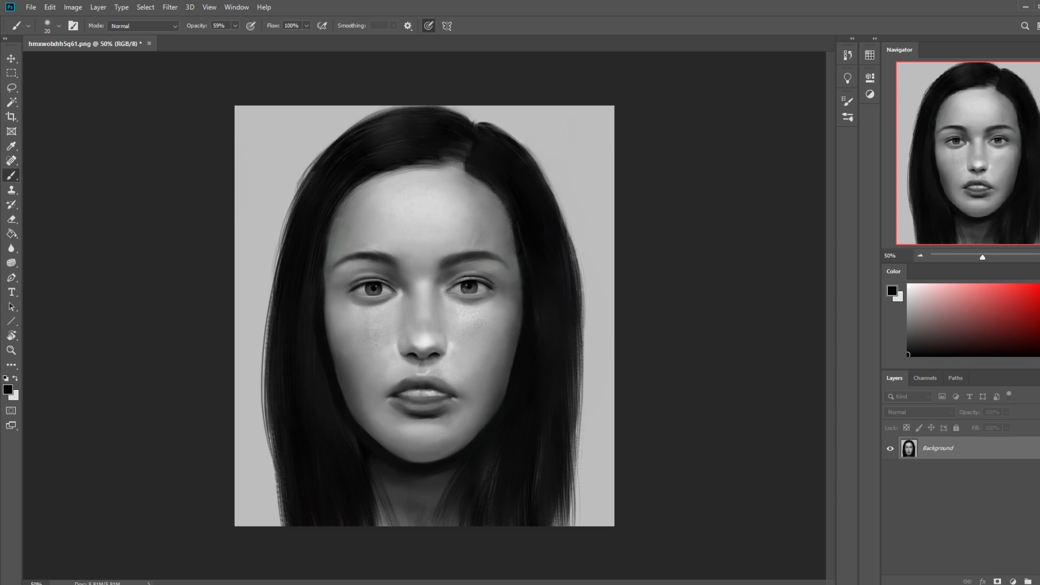
Step: Set the brush to 70 px at 34% opacity and retouch the inner corner of the left-hand eye
{"action": "left_click", "coordinate": [11, 248]}
{"action": "left_click", "coordinate": [43, 249]}
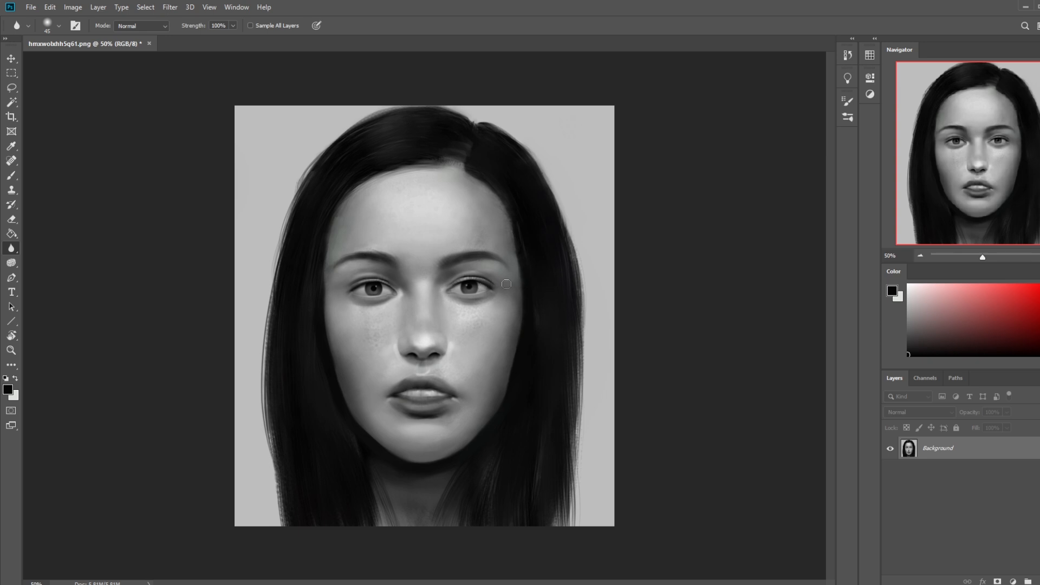
{"action": "key", "text": "b"}
{"action": "key", "text": "alt"}
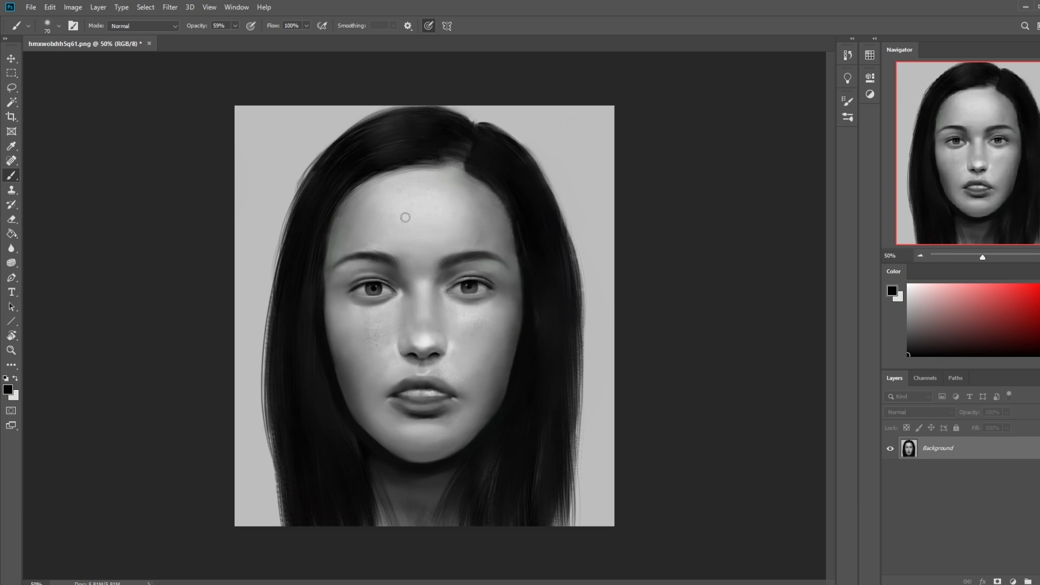
{"action": "left_click", "coordinate": [235, 25]}
{"action": "left_click_drag", "start_coordinate": [236, 38], "coordinate": [222, 39]}
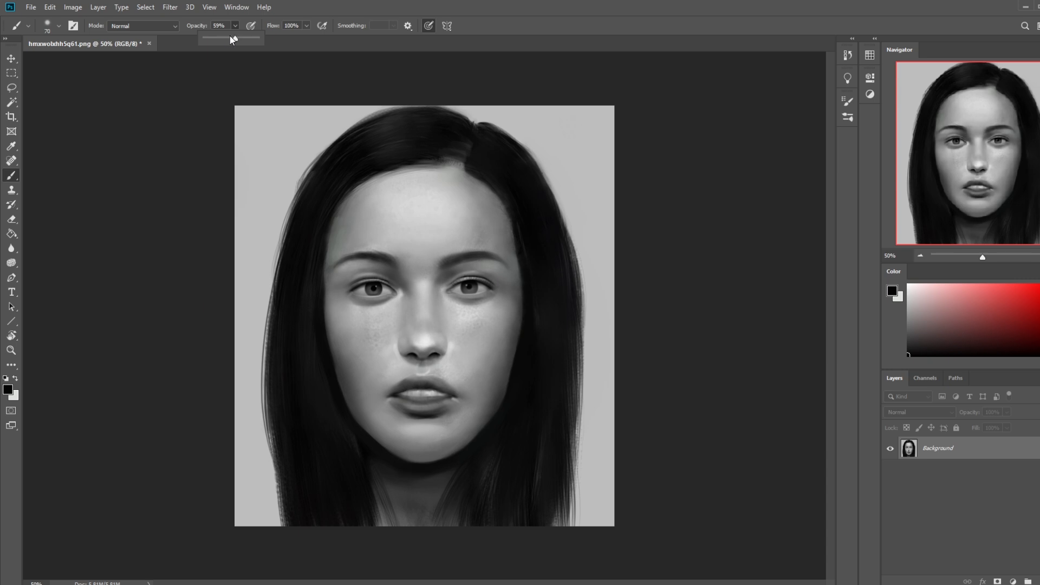
{"action": "left_click", "coordinate": [390, 287]}
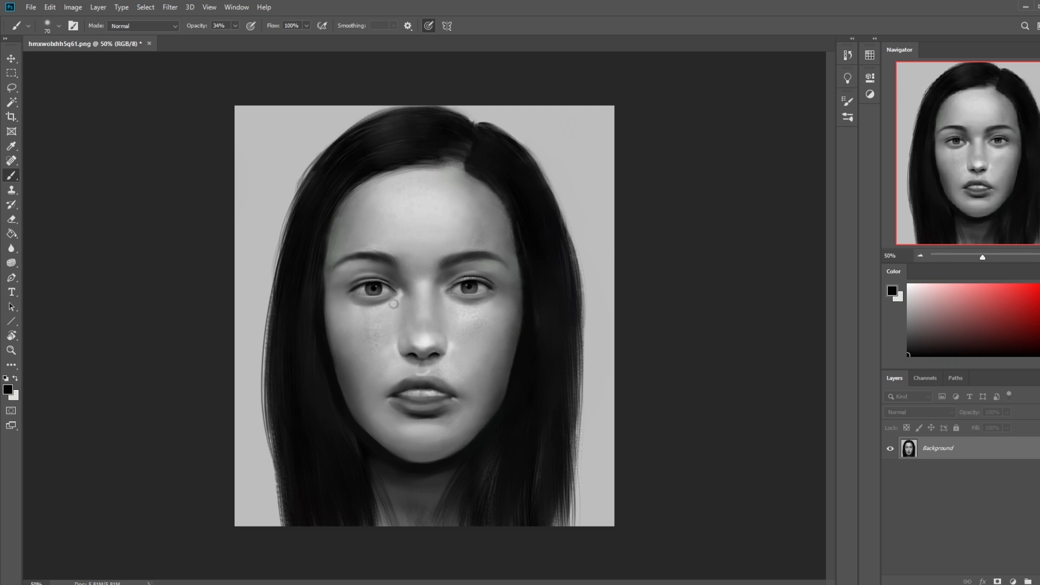
Step: Use the Liquify filter to nudge the outer corner of the right-hand eye slightly downward, and apply the change
{"action": "left_click", "coordinate": [170, 7]}
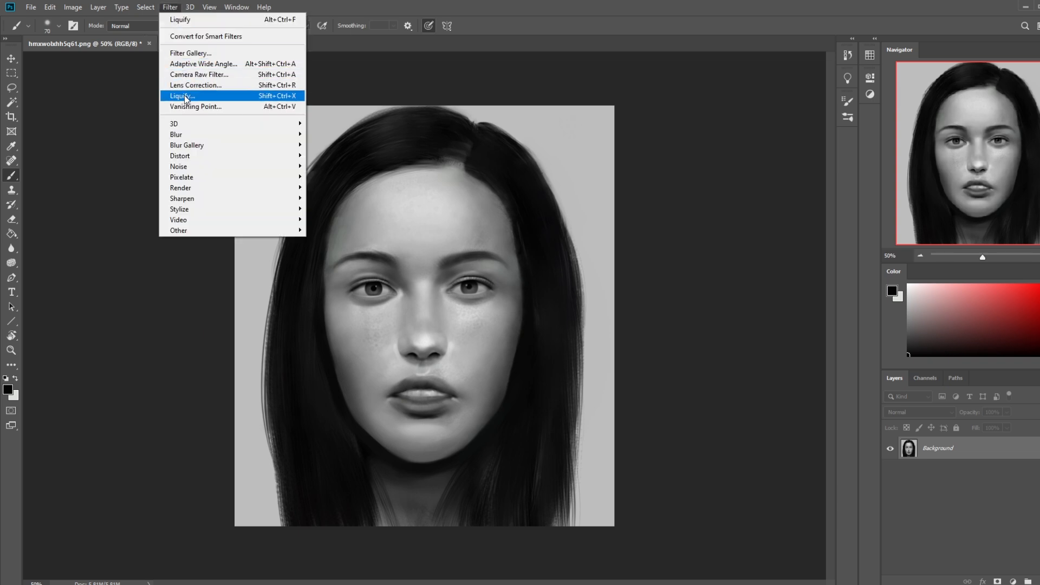
{"action": "left_click", "coordinate": [227, 94]}
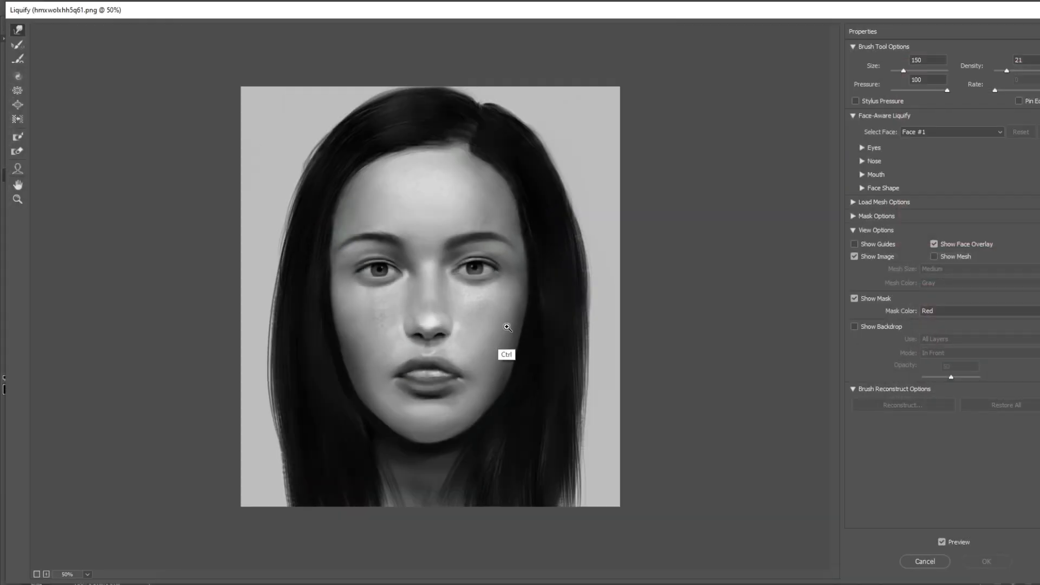
{"action": "key", "text": "bracketleft"}
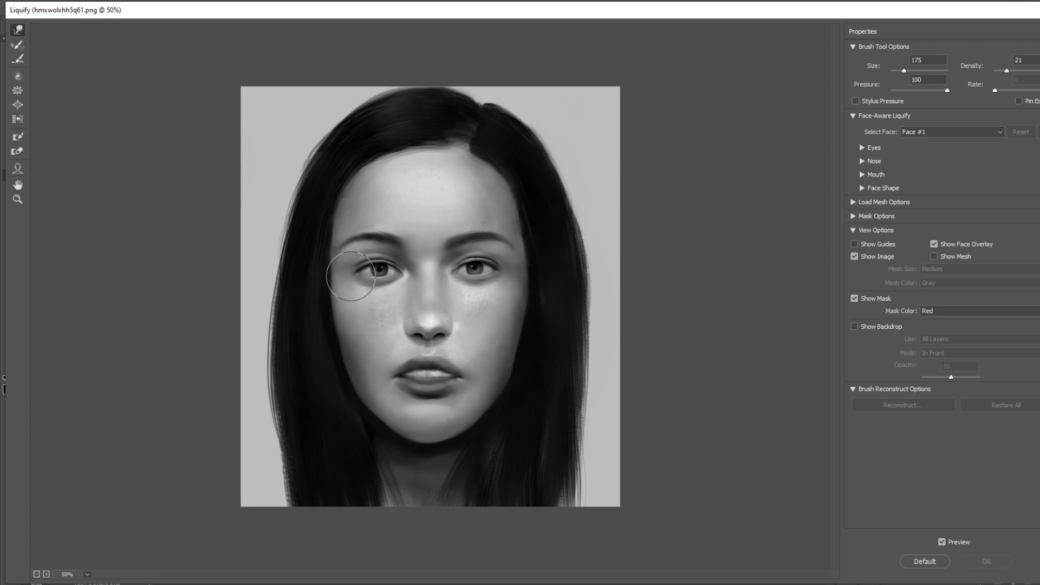
{"action": "left_click_drag", "start_coordinate": [513, 263], "coordinate": [510, 273]}
{"action": "key", "text": "bracketright"}
{"action": "key", "text": "bracketright"}
{"action": "key", "text": "bracketright"}
{"action": "key", "text": "bracketright"}
{"action": "key", "text": "bracketright"}
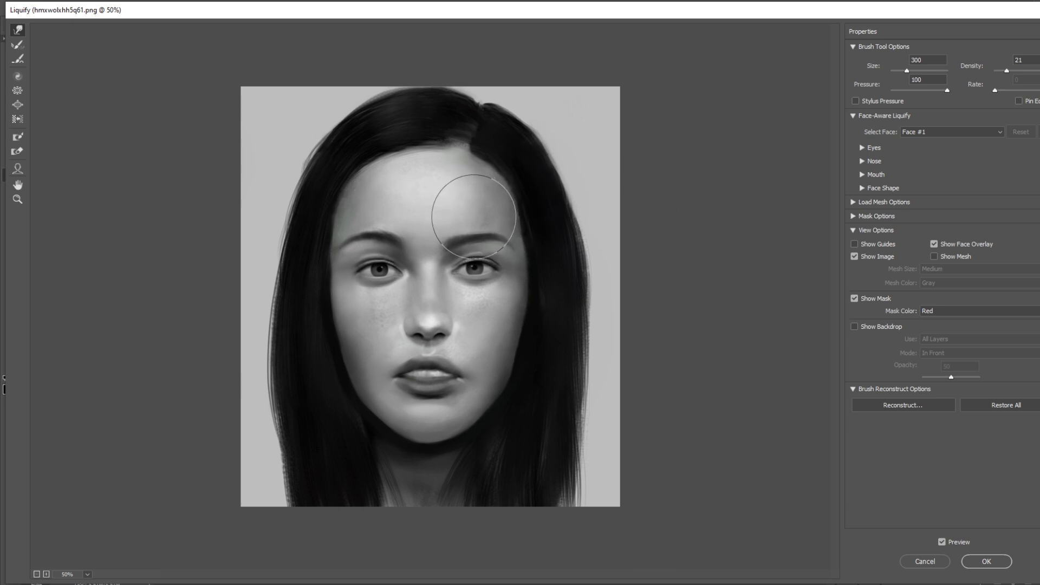
{"action": "key", "text": "bracketleft"}
{"action": "key", "text": "bracketleft"}
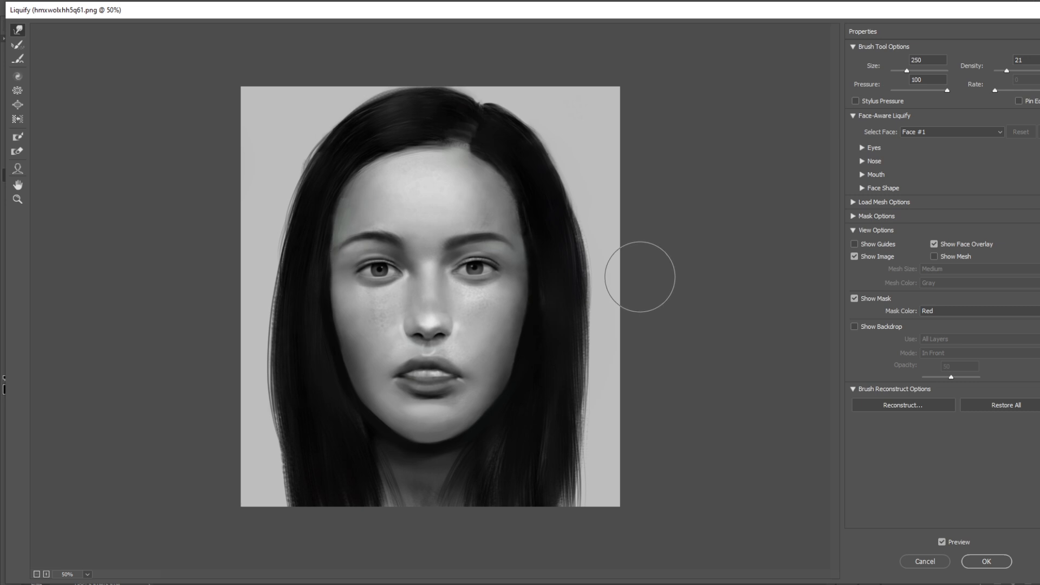
{"action": "key", "text": "ctrl+minus"}
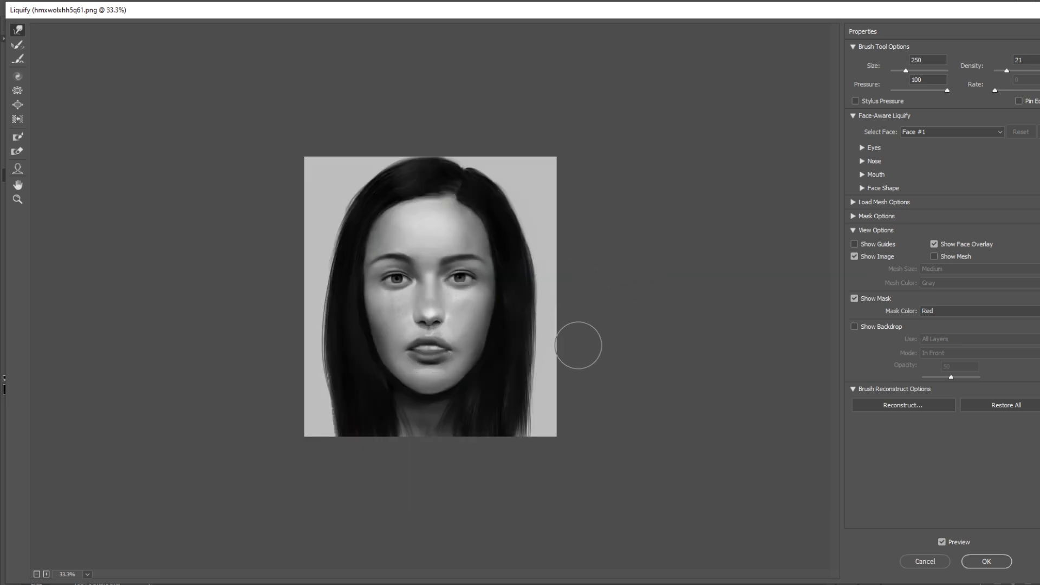
{"action": "left_click", "coordinate": [986, 561]}
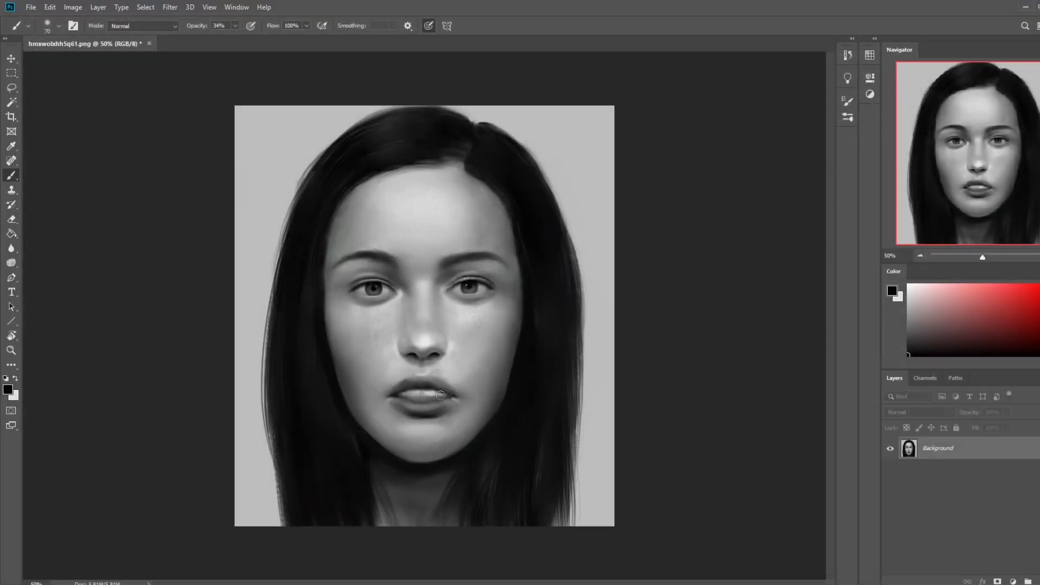
Step: Reduce the brush to 35 px and touch up the teeth and lip line with greys sampled from the mouth
{"action": "key", "text": "bracketleft"}
{"action": "key", "text": "bracketleft"}
{"action": "left_click", "coordinate": [428, 384], "text": "alt"}
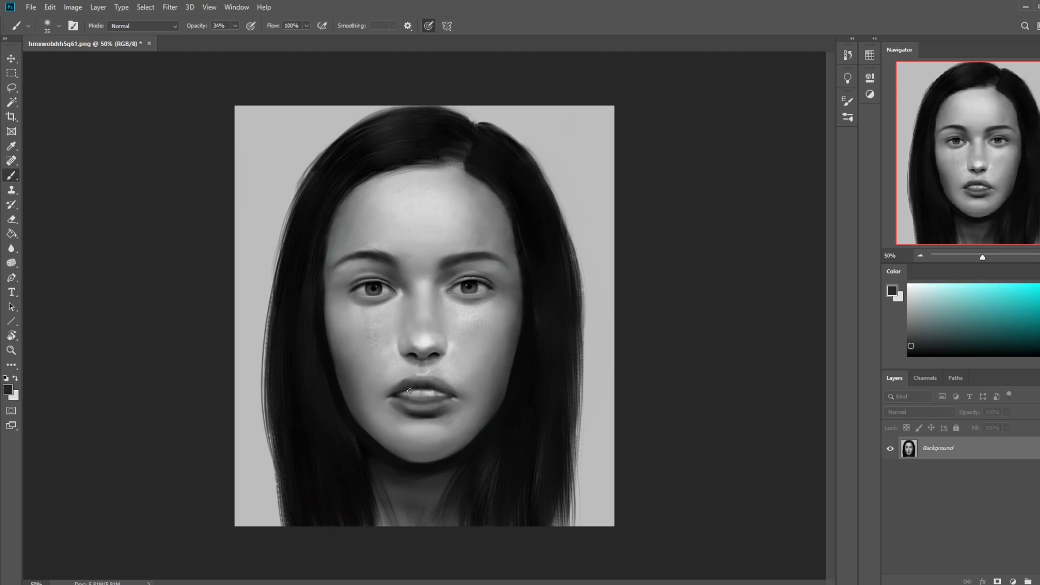
{"action": "left_click", "coordinate": [422, 400], "text": "alt"}
{"action": "left_click", "coordinate": [413, 398], "text": "alt"}
{"action": "key", "text": "ctrl+z"}
{"action": "left_click", "coordinate": [438, 396], "text": "alt"}
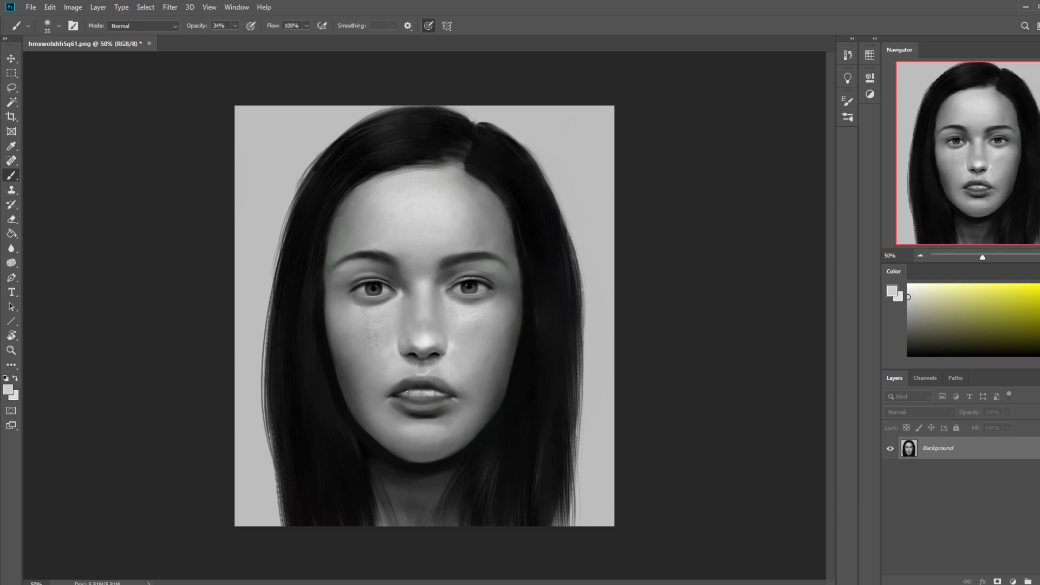
{"action": "left_click", "coordinate": [437, 398], "text": "alt"}
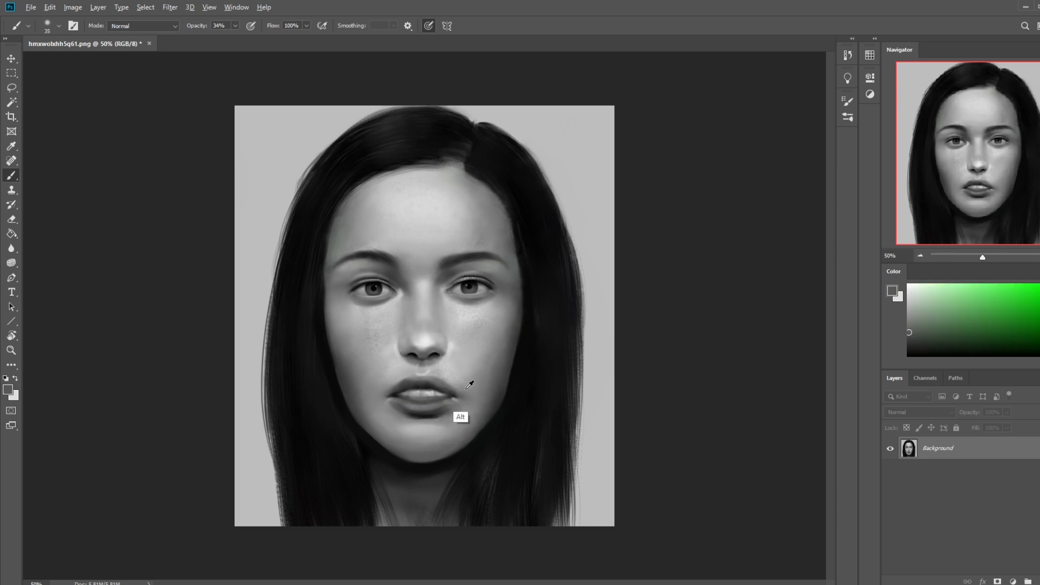
{"action": "left_click", "coordinate": [510, 391], "text": "alt"}
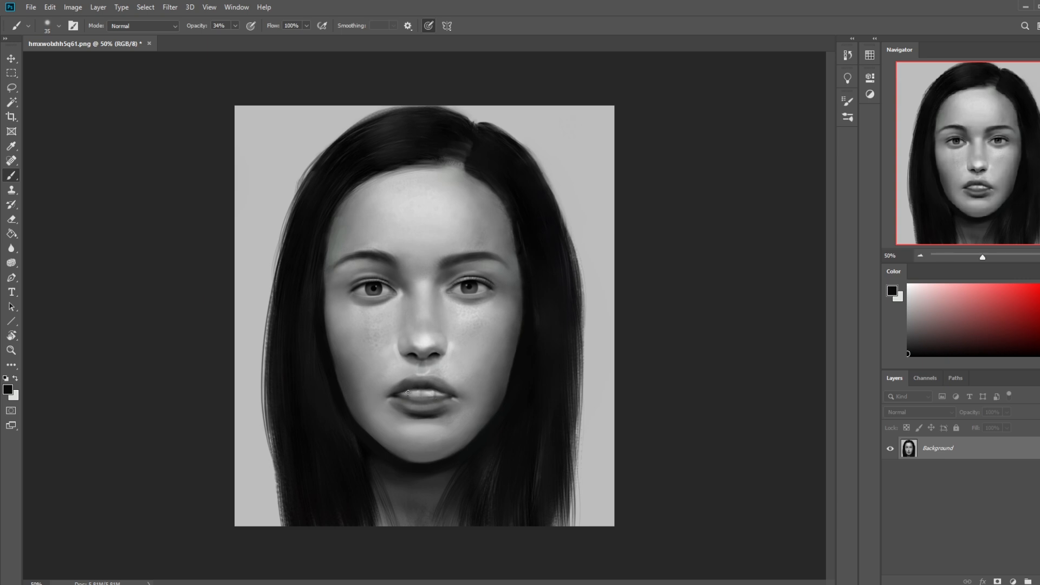
Step: Set the brush opacity to 55% and refine the teeth and the edge of the lower lip with sampled tones
{"action": "key", "text": "ctrl+0"}
{"action": "key", "text": "ctrl+minus"}
{"action": "key", "text": "ctrl+minus"}
{"action": "key", "text": "ctrl+minus"}
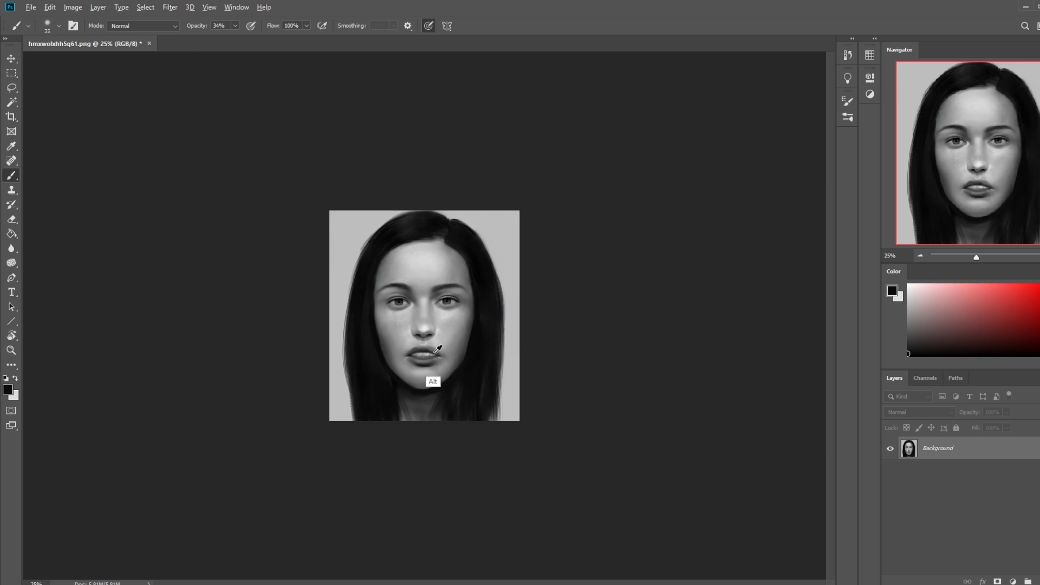
{"action": "left_click", "coordinate": [435, 349], "text": "alt"}
{"action": "key", "text": "ctrl+space"}
{"action": "left_click_drag", "start_coordinate": [395, 330], "coordinate": [469, 387]}
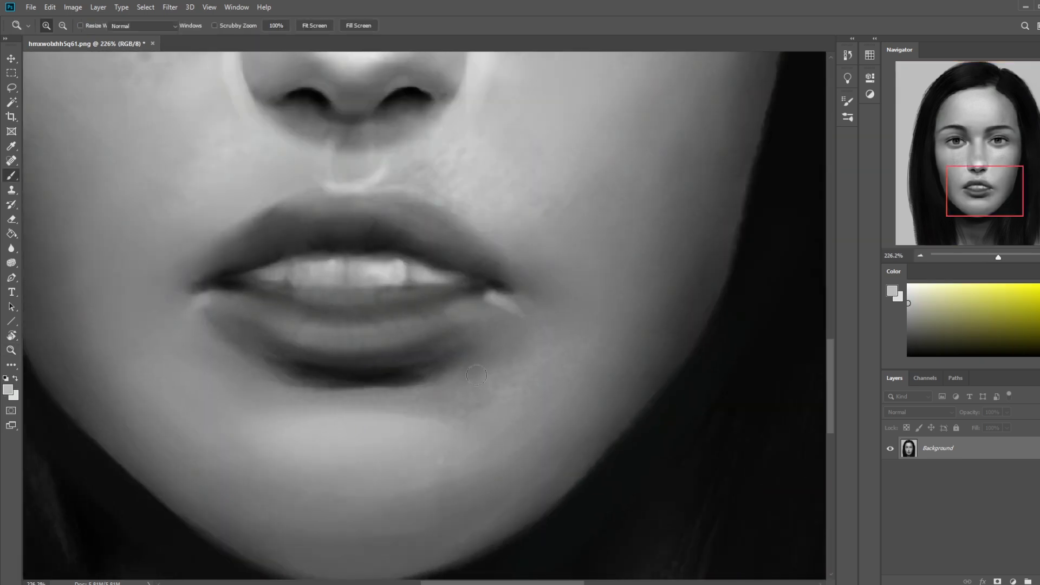
{"action": "left_click", "coordinate": [424, 291], "text": "alt"}
{"action": "left_click", "coordinate": [235, 26]}
{"action": "left_click_drag", "start_coordinate": [232, 35], "coordinate": [244, 35]}
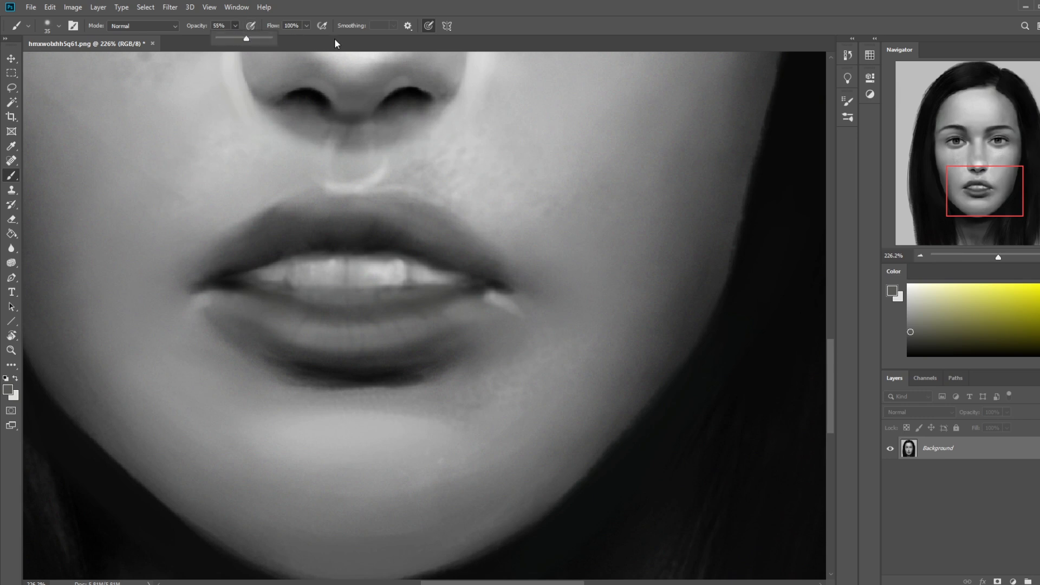
{"action": "left_click", "coordinate": [428, 280], "text": "alt"}
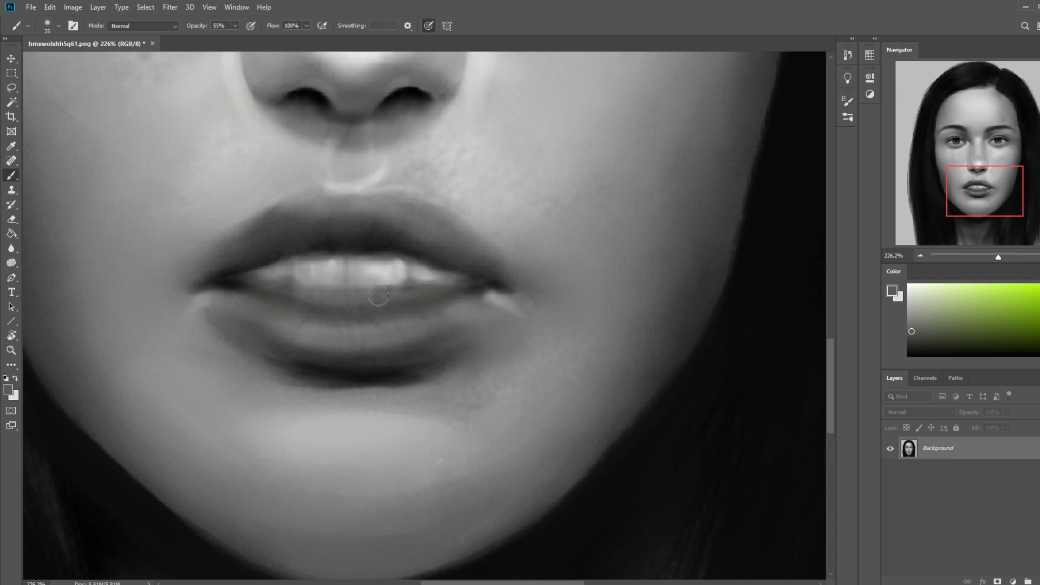
{"action": "key", "text": "ctrl+minus"}
{"action": "key", "text": "ctrl+minus"}
{"action": "key", "text": "ctrl+minus"}
{"action": "key", "text": "ctrl+minus"}
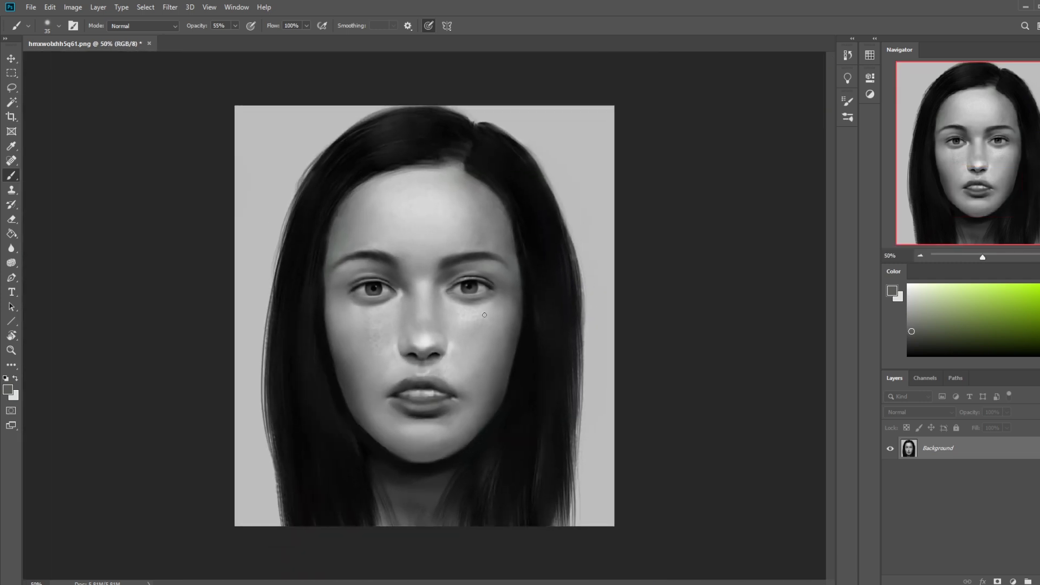
Step: Sample a light skin grey for the brush and set up the Smudge tool at 35 px with 11% strength
{"action": "left_click", "coordinate": [12, 248]}
{"action": "right_click", "coordinate": [12, 248]}
{"action": "left_click", "coordinate": [44, 273]}
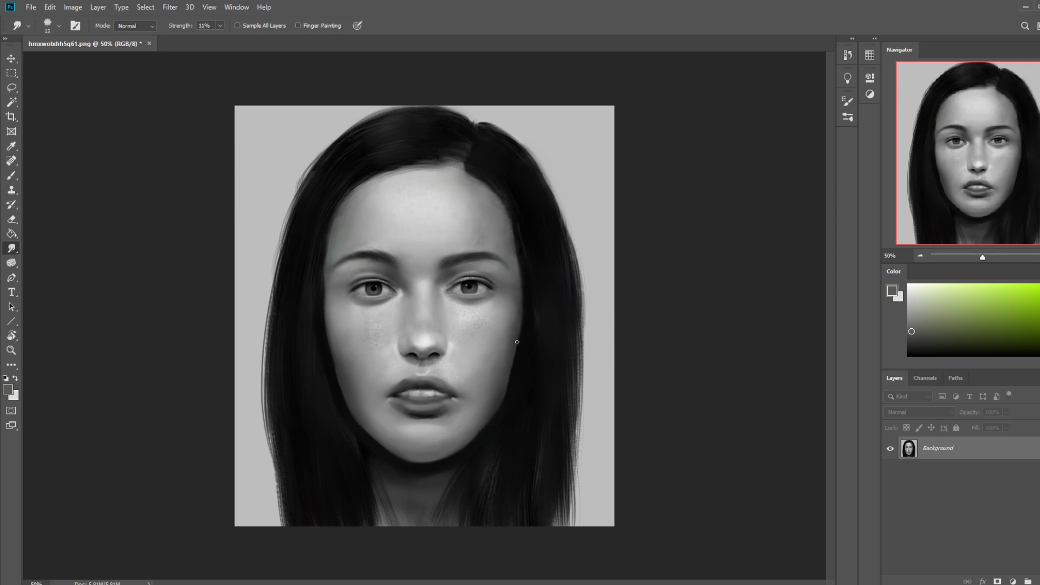
{"action": "key", "text": "ctrl+minus"}
{"action": "key", "text": "ctrl+minus"}
{"action": "key", "text": "b"}
{"action": "left_click", "coordinate": [418, 372], "text": "alt"}
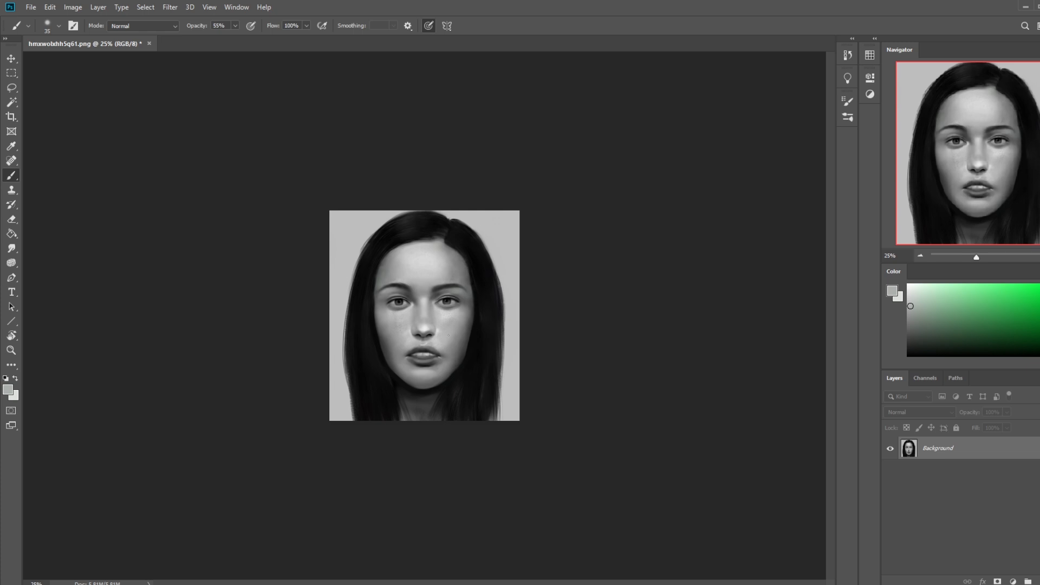
{"action": "key", "text": "alt"}
{"action": "left_click", "coordinate": [11, 248]}
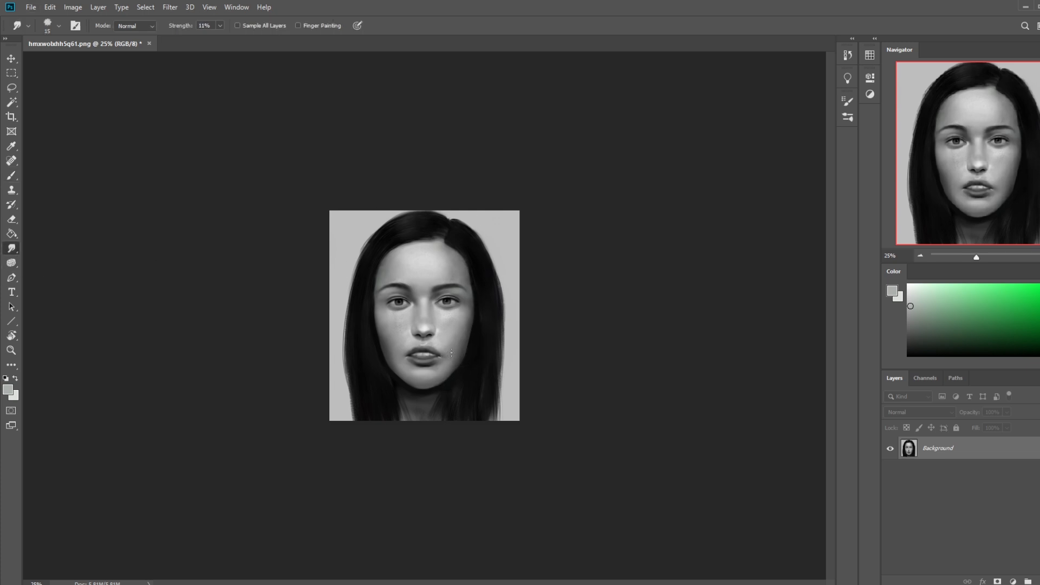
{"action": "key", "text": "ctrl+plus"}
{"action": "key", "text": "bracketright"}
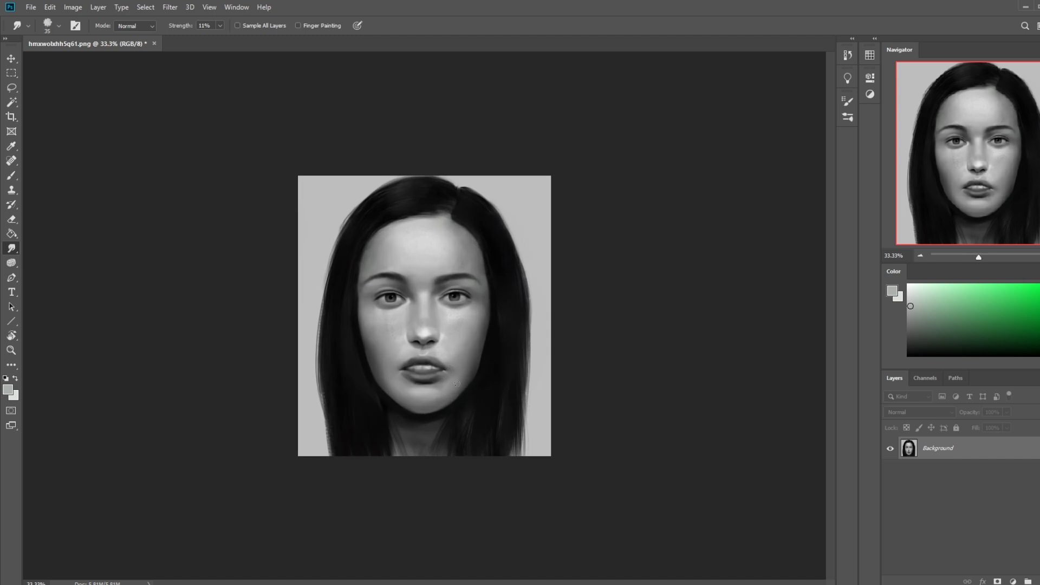
Step: Use the Liquify filter with a 250 px brush to push the right-hand mouth corner slightly inward, and apply it
{"action": "left_click", "coordinate": [170, 7]}
{"action": "left_click", "coordinate": [179, 97]}
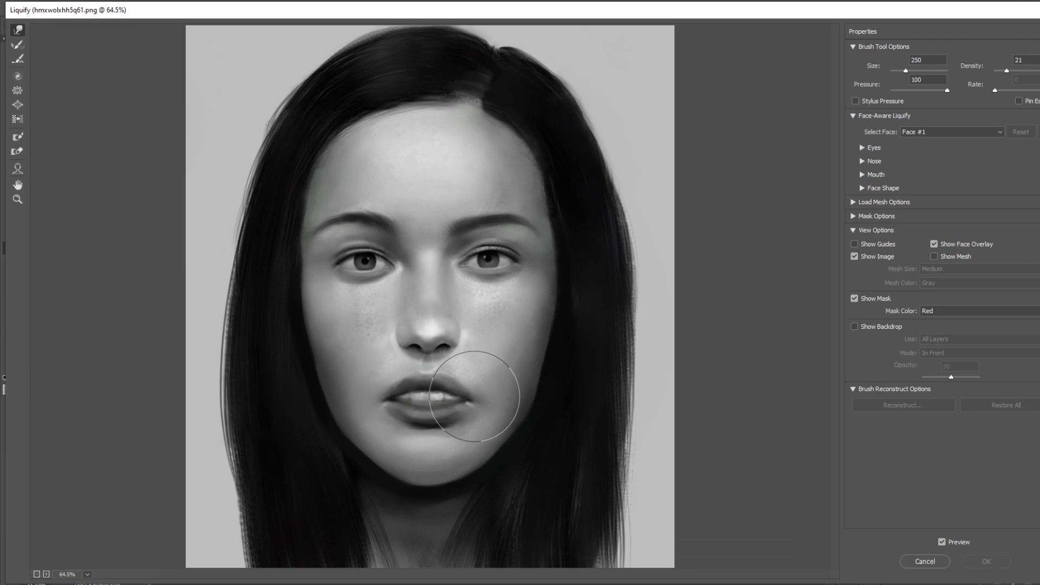
{"action": "left_click_drag", "start_coordinate": [473, 395], "coordinate": [467, 394]}
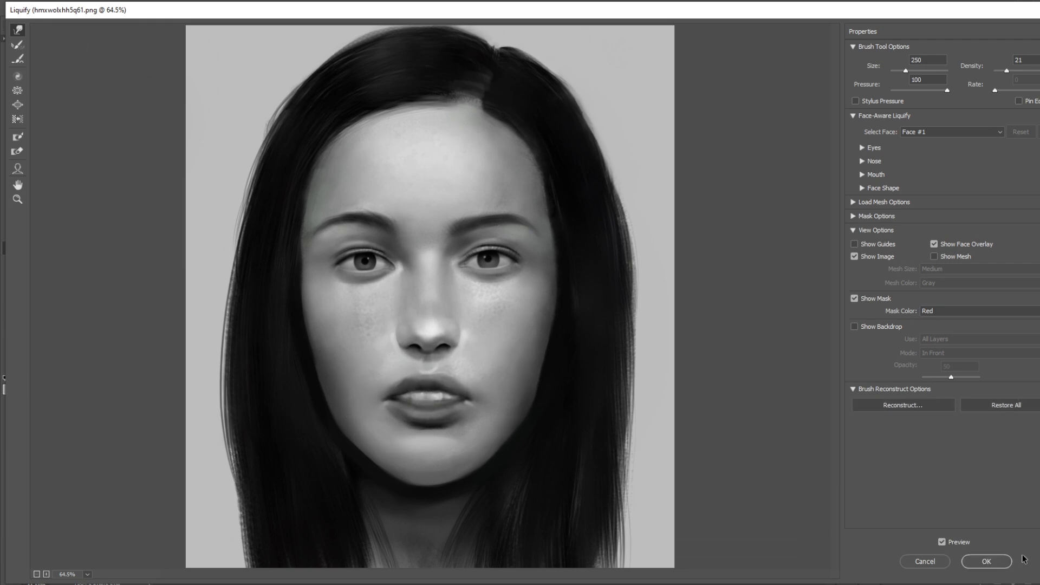
{"action": "left_click", "coordinate": [986, 561]}
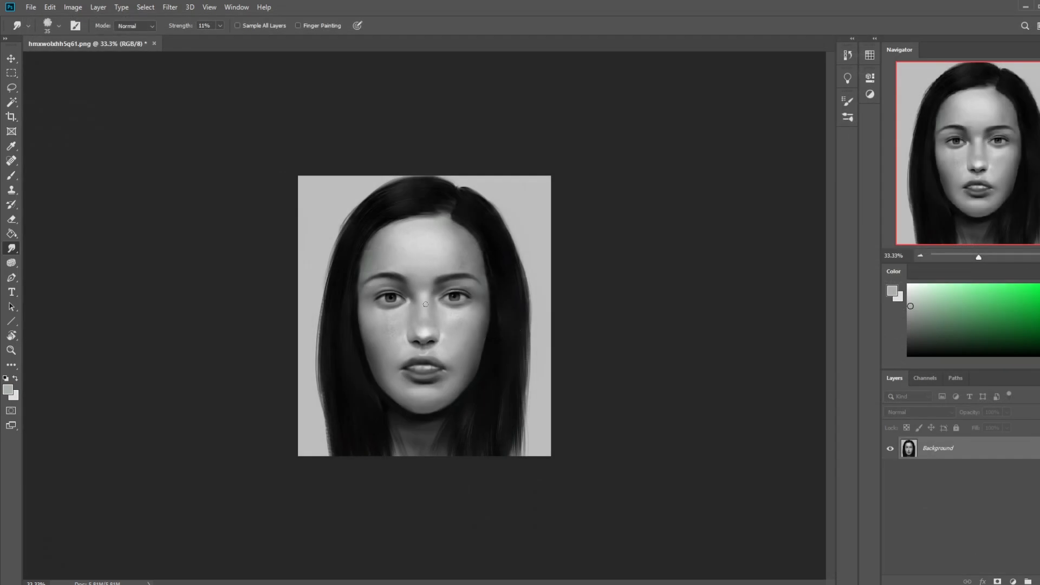
Step: Lasso the lower lip, copy it to a new layer and warp the copy to reshape the lip
{"action": "key", "text": "l"}
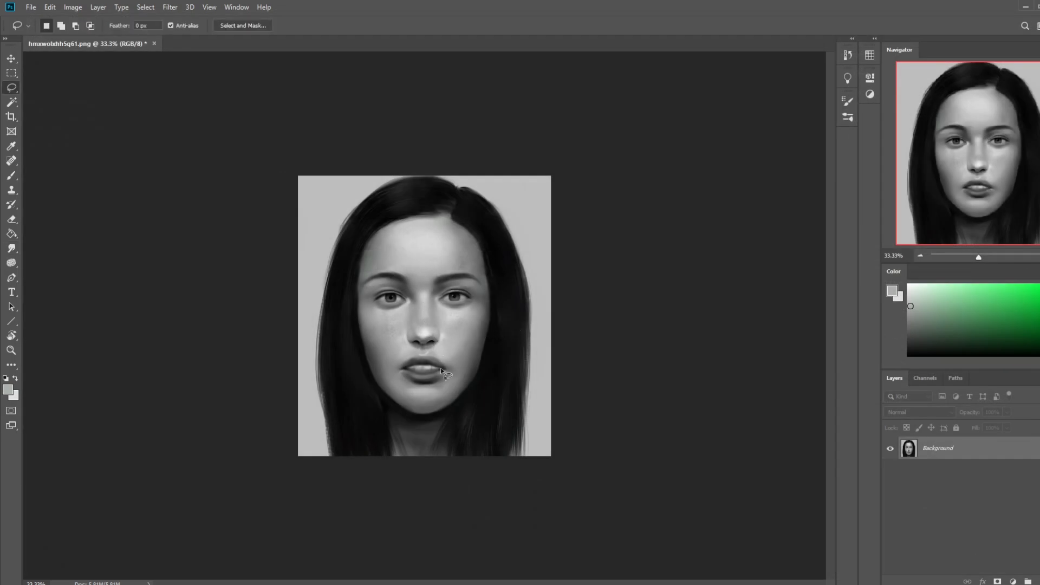
{"action": "mouse_move", "coordinate": [445, 371]}
{"action": "left_mouse_down"}
{"action": "mouse_move", "coordinate": [403, 373]}
{"action": "mouse_move", "coordinate": [441, 399]}
{"action": "mouse_move", "coordinate": [469, 367]}
{"action": "left_mouse_up"}
{"action": "key", "text": "ctrl+j"}
{"action": "key", "text": "ctrl+t"}
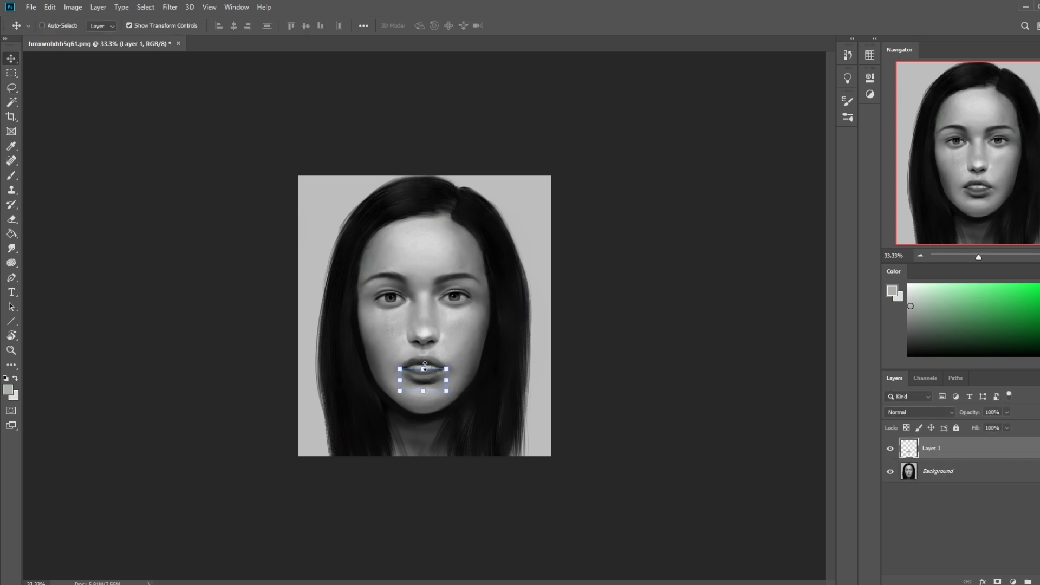
{"action": "left_click", "coordinate": [479, 25]}
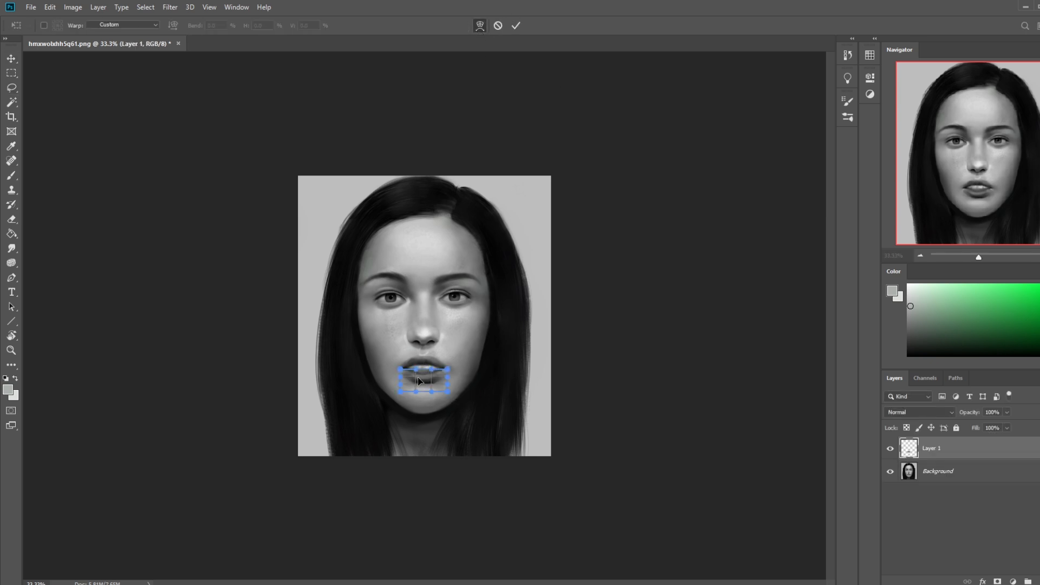
{"action": "left_click_drag", "start_coordinate": [424, 375], "coordinate": [438, 374]}
{"action": "key", "text": "Return"}
{"action": "key", "text": "b"}
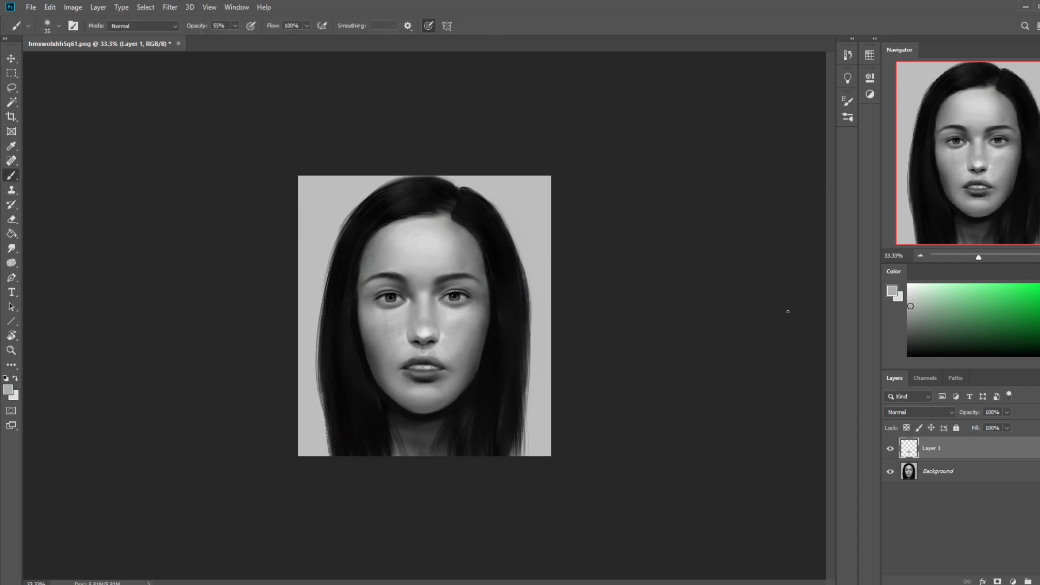
Step: Toggle the visibility of the warped lip layer to compare the mouth with and without the change
{"action": "left_click", "coordinate": [890, 450]}
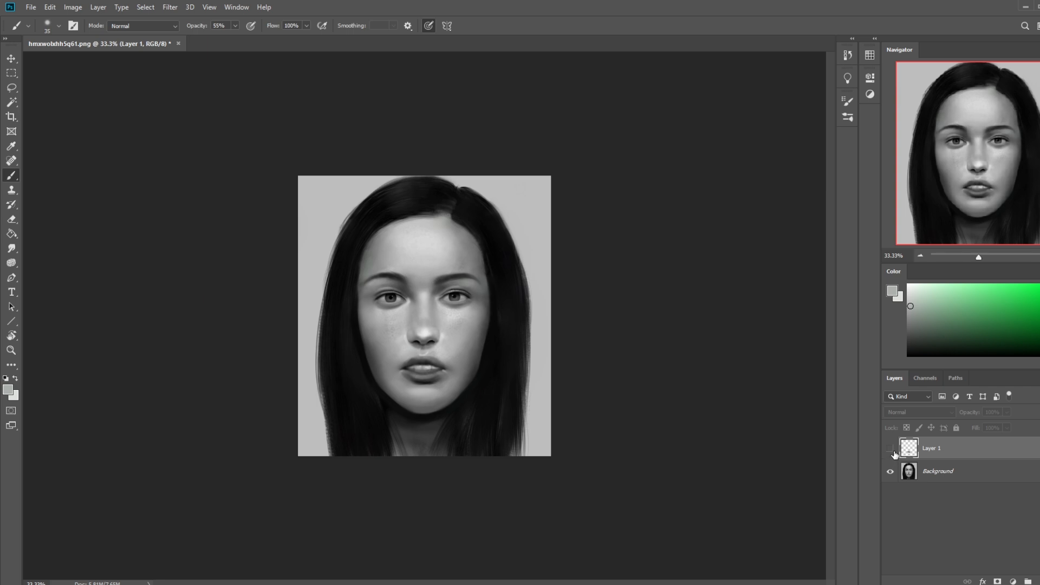
{"action": "left_click", "coordinate": [889, 450]}
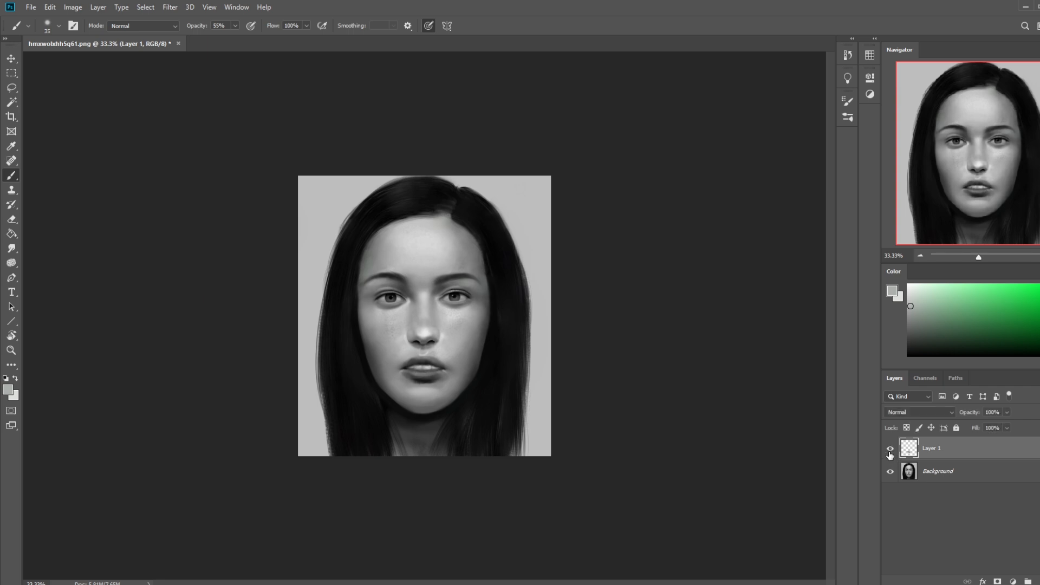
{"action": "left_click", "coordinate": [890, 449]}
{"action": "left_click", "coordinate": [889, 450]}
{"action": "key", "text": "v"}
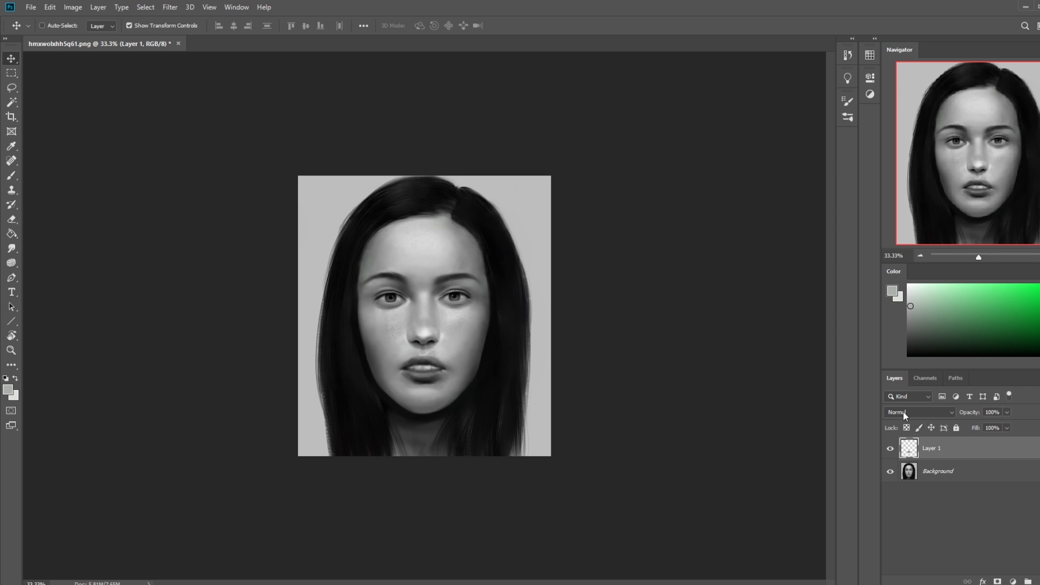
{"action": "left_click", "coordinate": [889, 449]}
{"action": "left_click", "coordinate": [889, 450]}
Step: Merge the warped lip layer down into the Background layer
{"action": "key", "text": "m"}
{"action": "right_click", "coordinate": [487, 349]}
{"action": "right_click", "coordinate": [996, 452]}
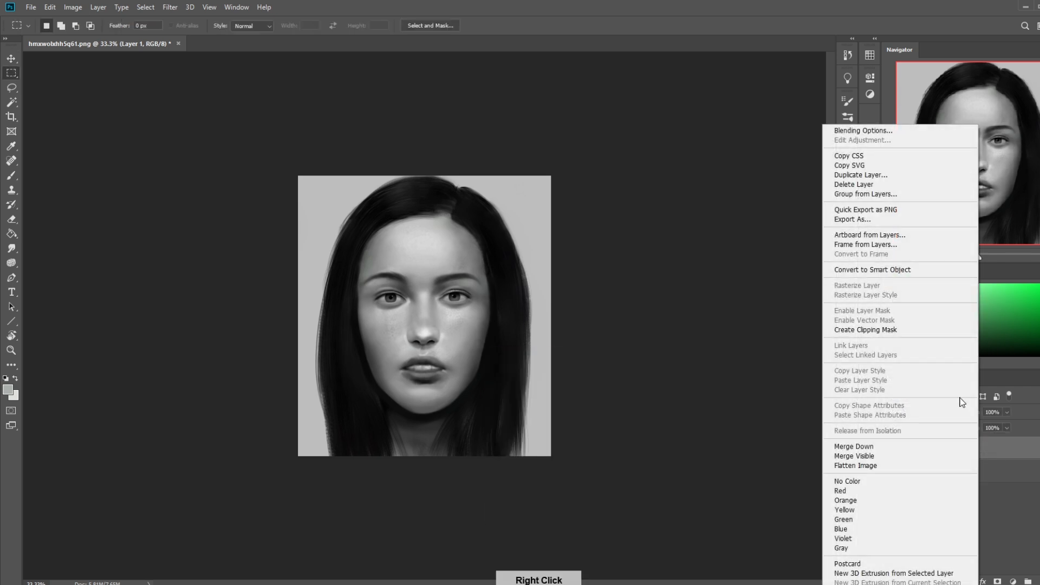
{"action": "left_click", "coordinate": [868, 451]}
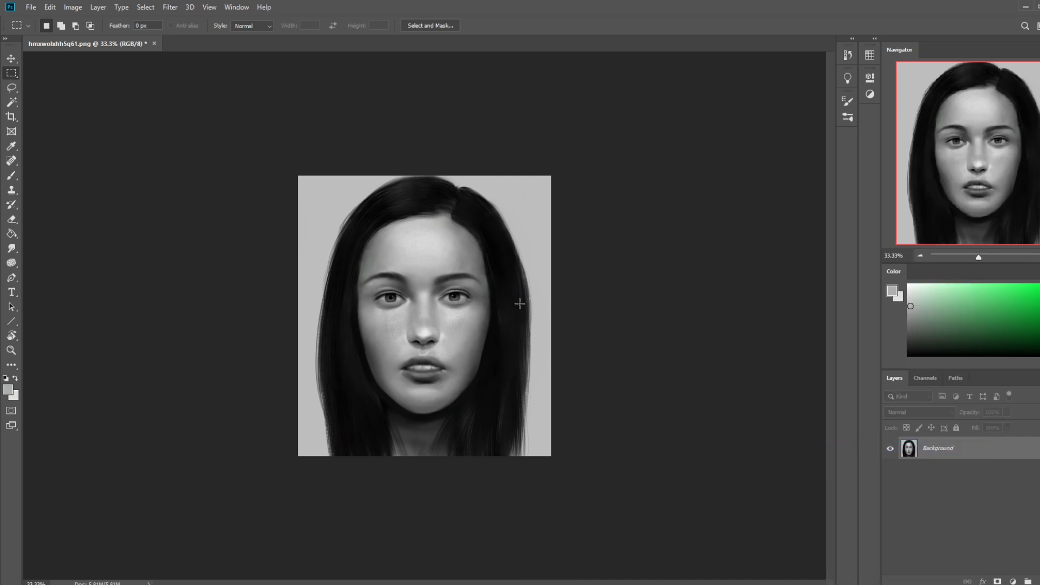
Step: Retouch the skin around the mouth corners with sampled greys using the 35 px brush at 55% opacity and the Smudge tool
{"action": "key", "text": "b"}
{"action": "left_click", "coordinate": [413, 382], "text": "alt"}
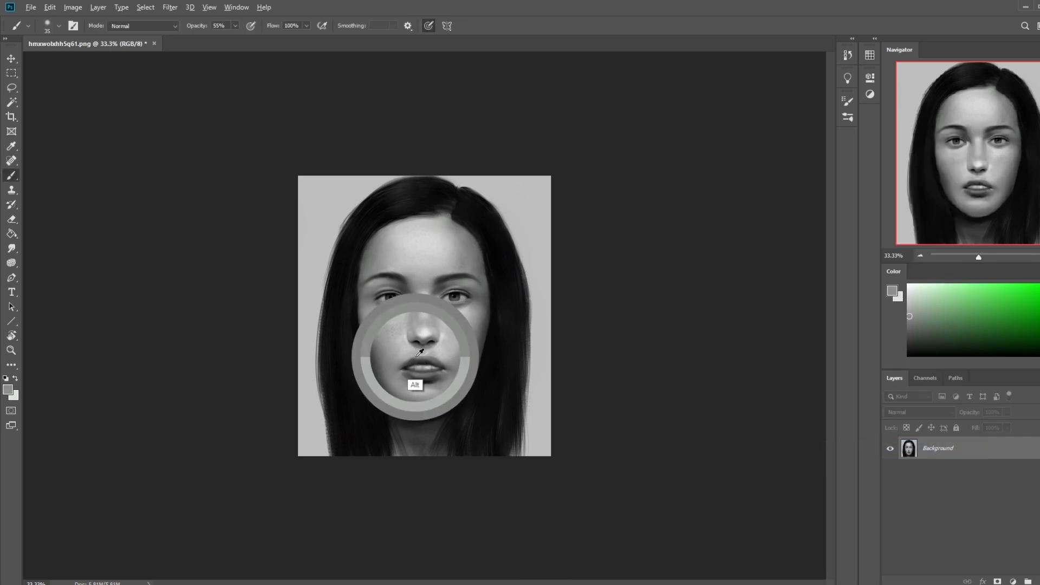
{"action": "left_click", "coordinate": [11, 248]}
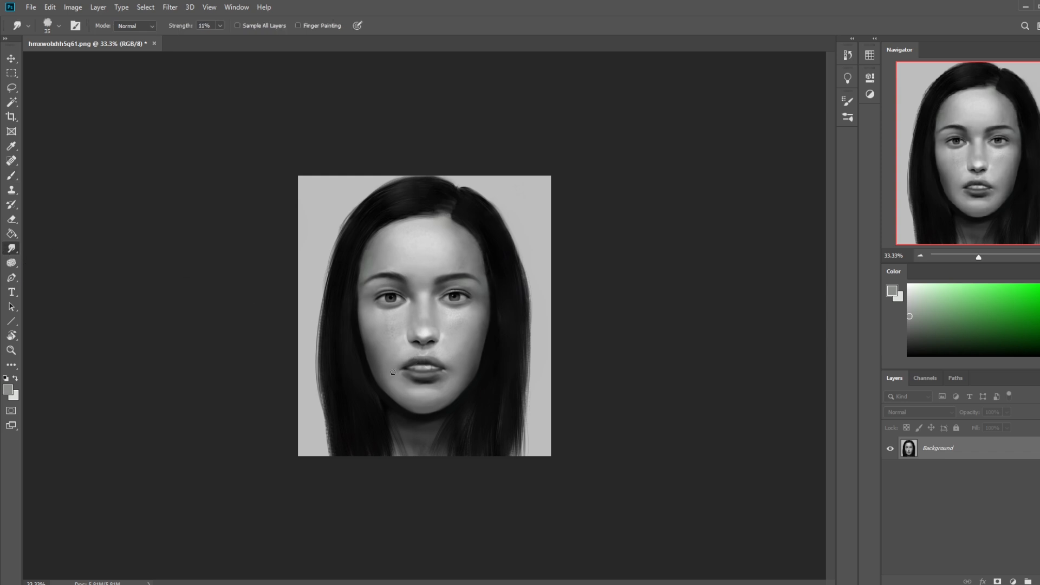
{"action": "key", "text": "b"}
{"action": "left_click", "coordinate": [497, 381], "text": "alt"}
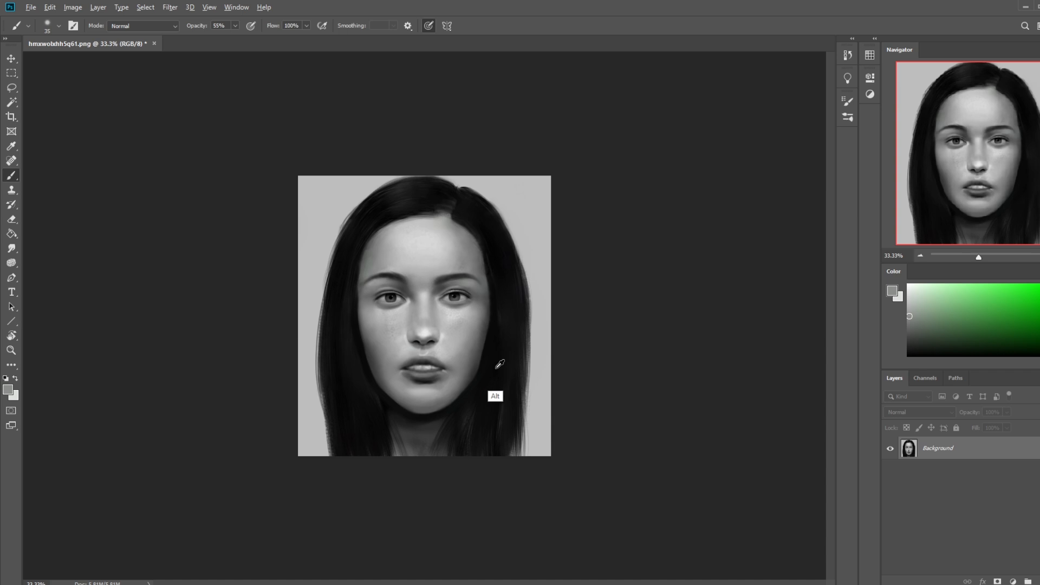
{"action": "left_click", "coordinate": [400, 373], "text": "alt"}
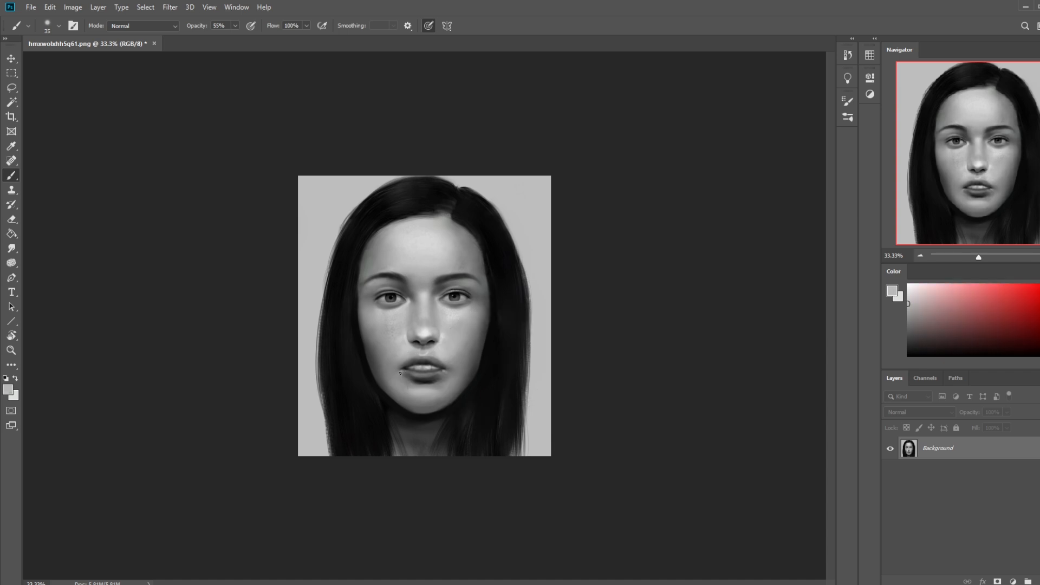
Step: Choose the 80 px Dry-Oil brush, reduce it to 20 px and paint light grey accents just below the mouth corners
{"action": "right_click", "coordinate": [452, 325]}
{"action": "left_click", "coordinate": [491, 383]}
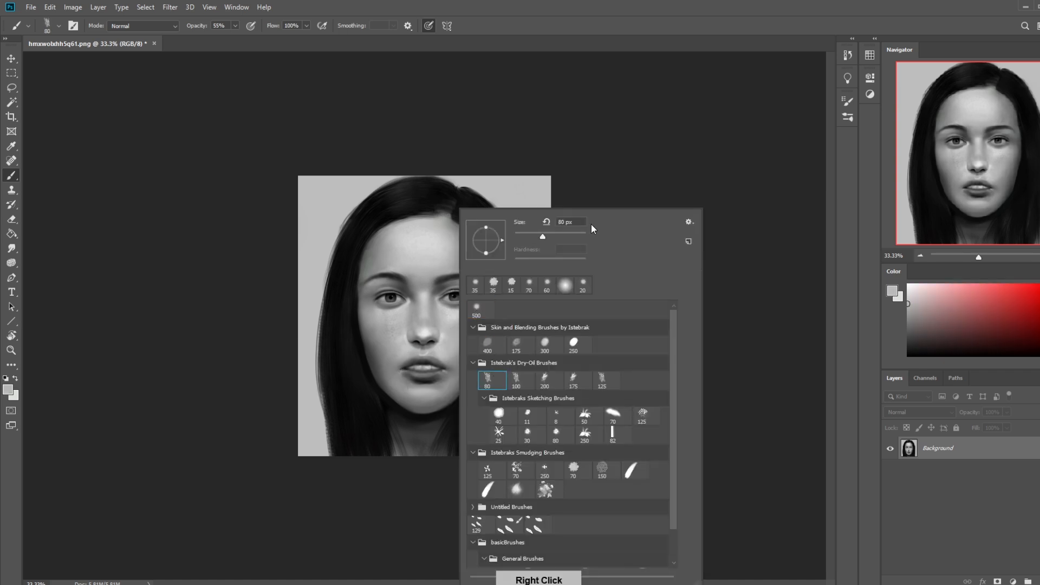
{"action": "left_click", "coordinate": [640, 160]}
{"action": "left_click", "coordinate": [402, 347], "text": "alt"}
{"action": "key", "text": "bracketleft"}
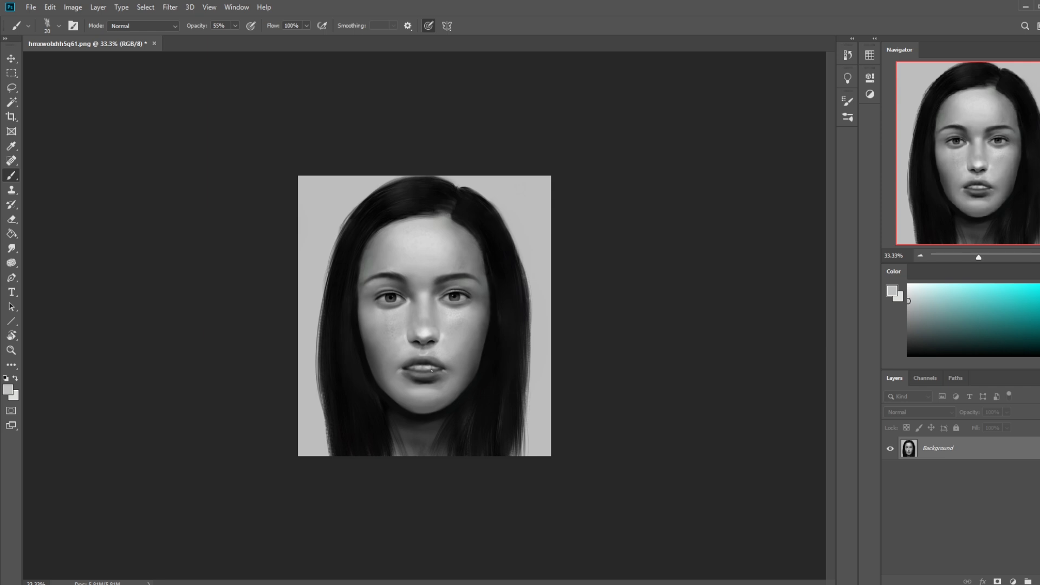
Step: Reset the colours to default and blend the accents at both mouth corners with the Smudge tool at 15 to 25 px, 11% strength
{"action": "key", "text": "d"}
{"action": "left_click", "coordinate": [11, 351]}
{"action": "left_click_drag", "start_coordinate": [352, 300], "coordinate": [524, 429]}
{"action": "left_click", "coordinate": [11, 248]}
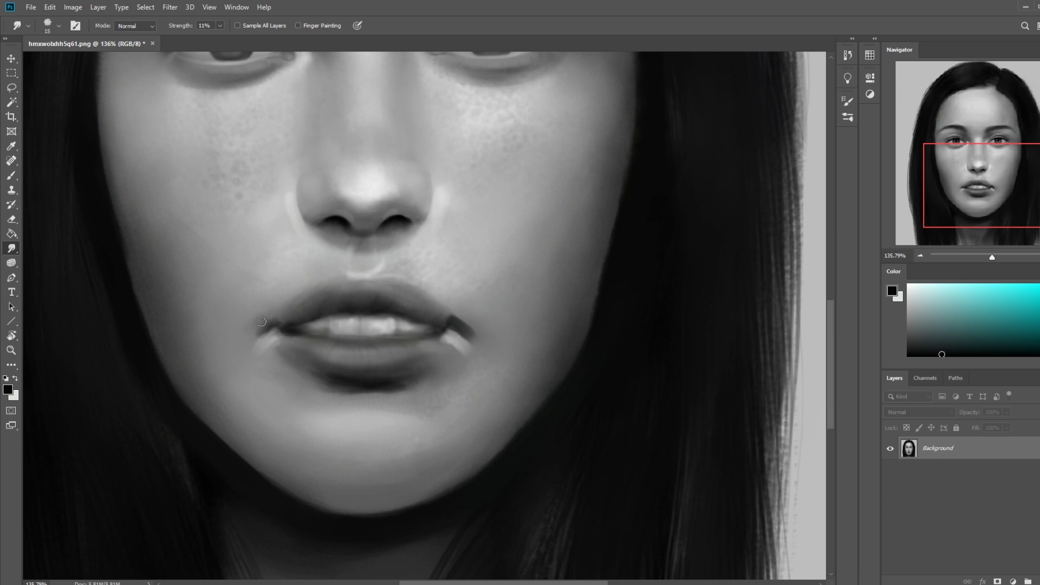
{"action": "key", "text": "bracketleft"}
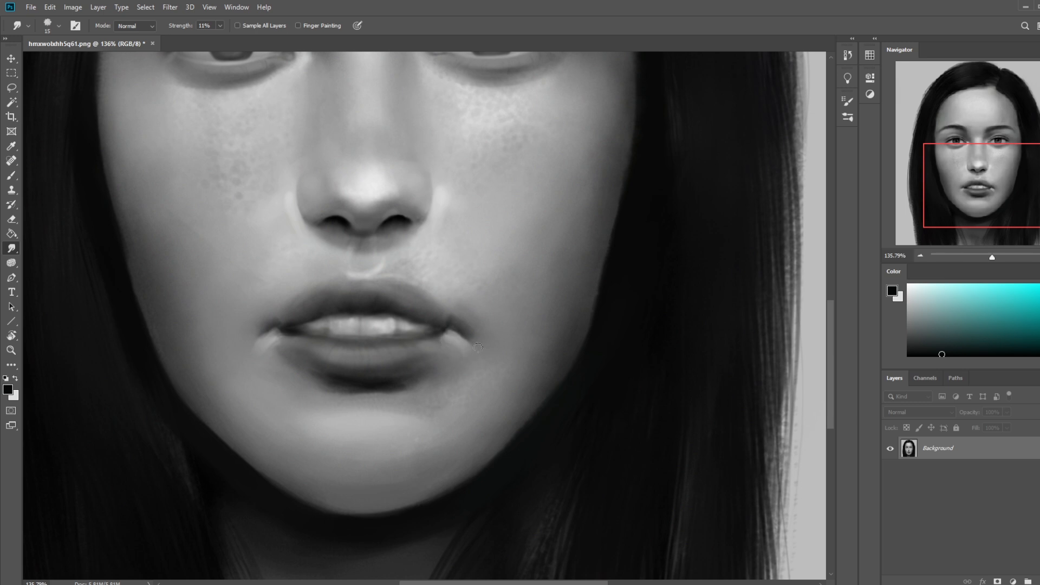
{"action": "key", "text": "bracketright"}
{"action": "key", "text": "ctrl+0"}
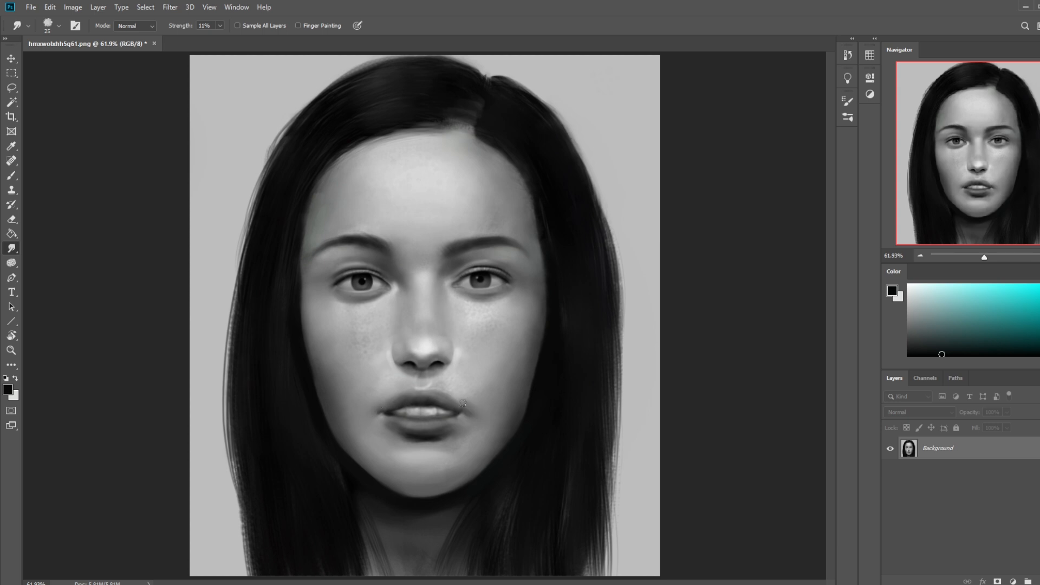
{"action": "key", "text": "ctrl+minus"}
{"action": "key", "text": "ctrl+minus"}
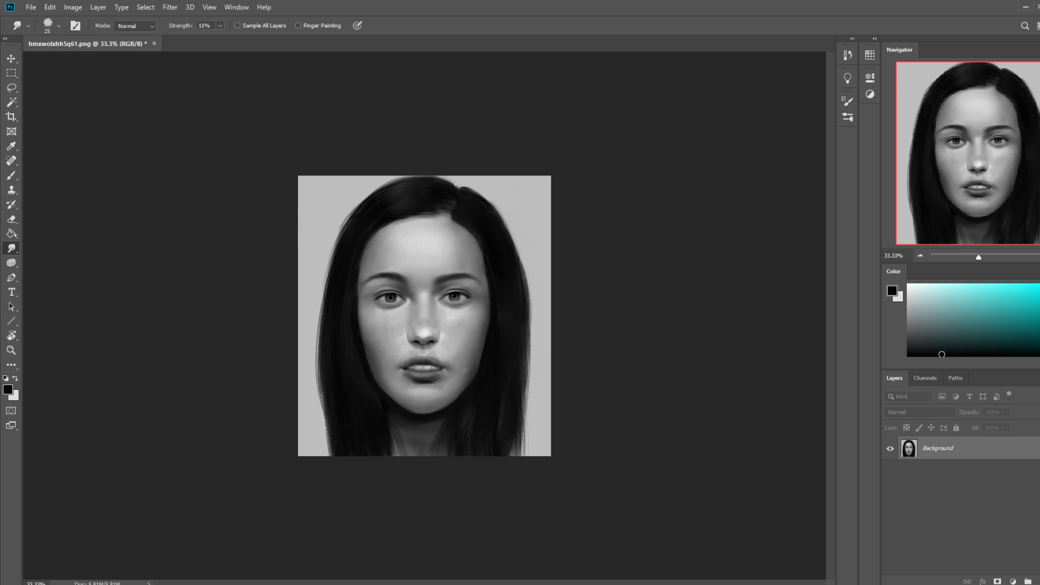
Step: Select the soft 500 px brush and sample a mid grey from the skin beside the mouth
{"action": "key", "text": "b"}
{"action": "left_click", "coordinate": [445, 346], "text": "alt"}
{"action": "right_click", "coordinate": [455, 343]}
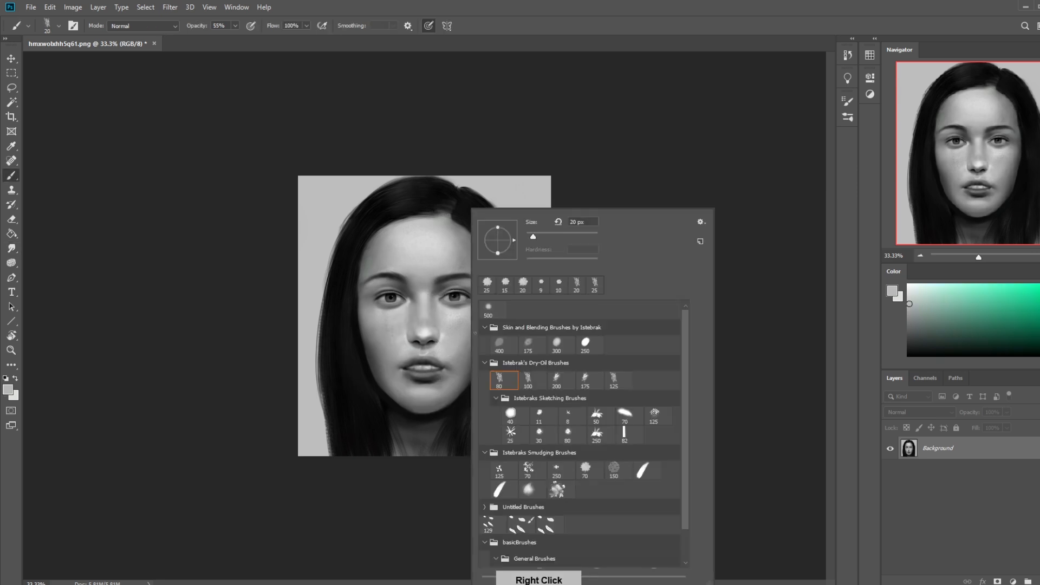
{"action": "left_click", "coordinate": [492, 306]}
{"action": "left_click", "coordinate": [622, 169]}
{"action": "left_click", "coordinate": [400, 368], "text": "alt"}
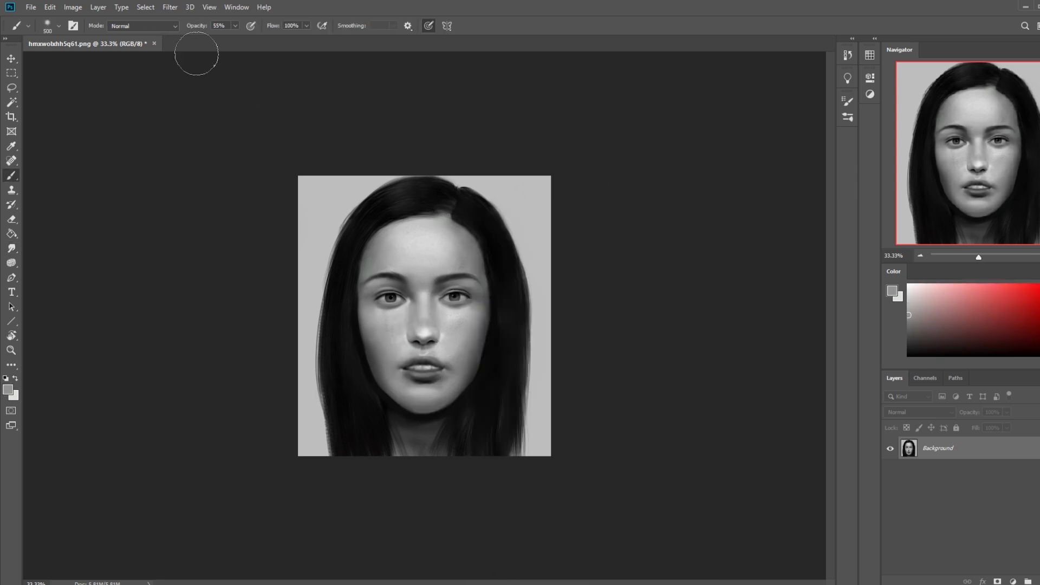
Step: Set the brush mode to Darken and shade the skin around the mouth with a sampled darker grey
{"action": "left_click", "coordinate": [144, 25]}
{"action": "left_click", "coordinate": [139, 79]}
{"action": "left_click", "coordinate": [391, 349], "text": "alt"}
{"action": "left_click", "coordinate": [395, 356], "text": "alt"}
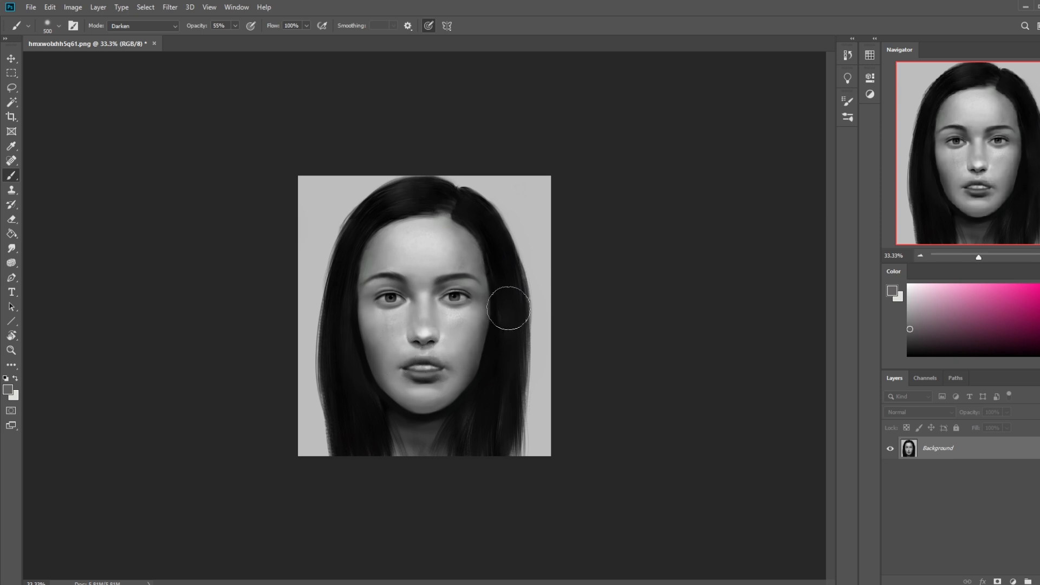
Step: Roll the history back past the latest brush strokes to an earlier Smudge Tool state
{"action": "key", "text": "ctrl"}
{"action": "left_click", "coordinate": [848, 55]}
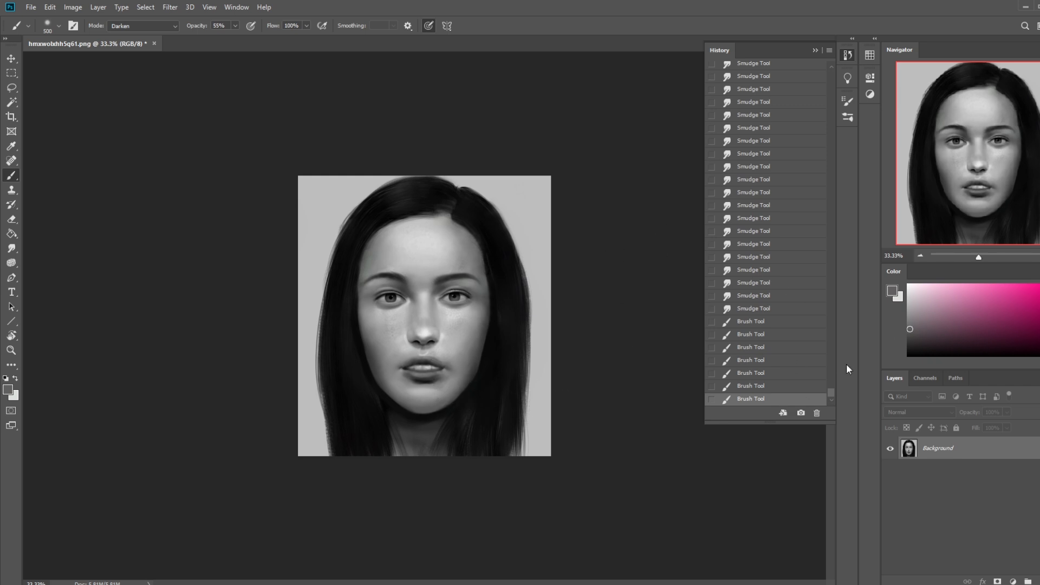
{"action": "scroll", "coordinate": [829, 389], "scroll_direction": "up", "scroll_amount": 2}
{"action": "left_click", "coordinate": [761, 267]}
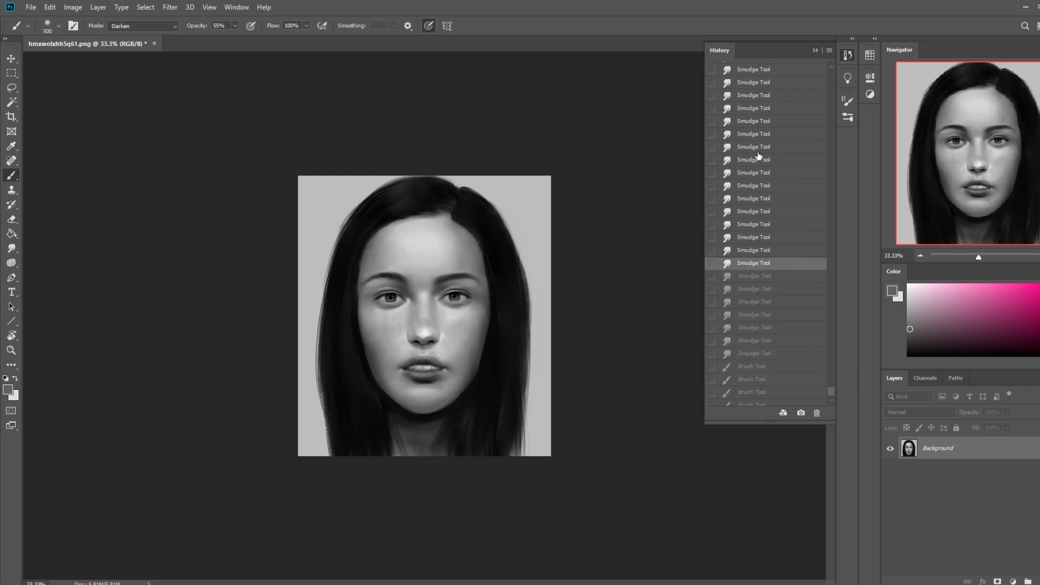
{"action": "left_click", "coordinate": [751, 162]}
{"action": "left_click", "coordinate": [815, 49]}
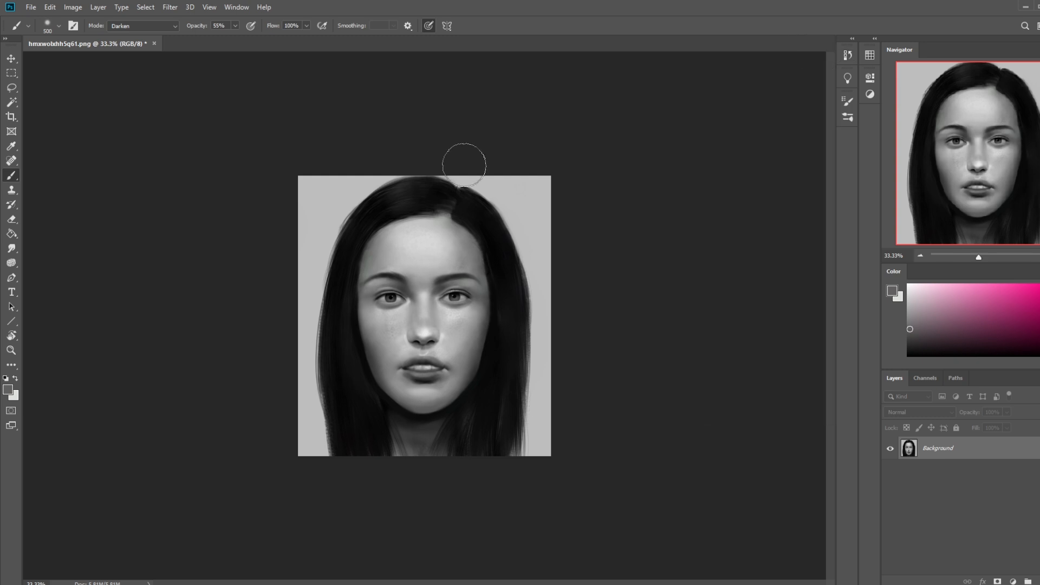
Step: Sketch pink guide curves around the mouth with a 60 px brush, and undo them
{"action": "left_click", "coordinate": [12, 249]}
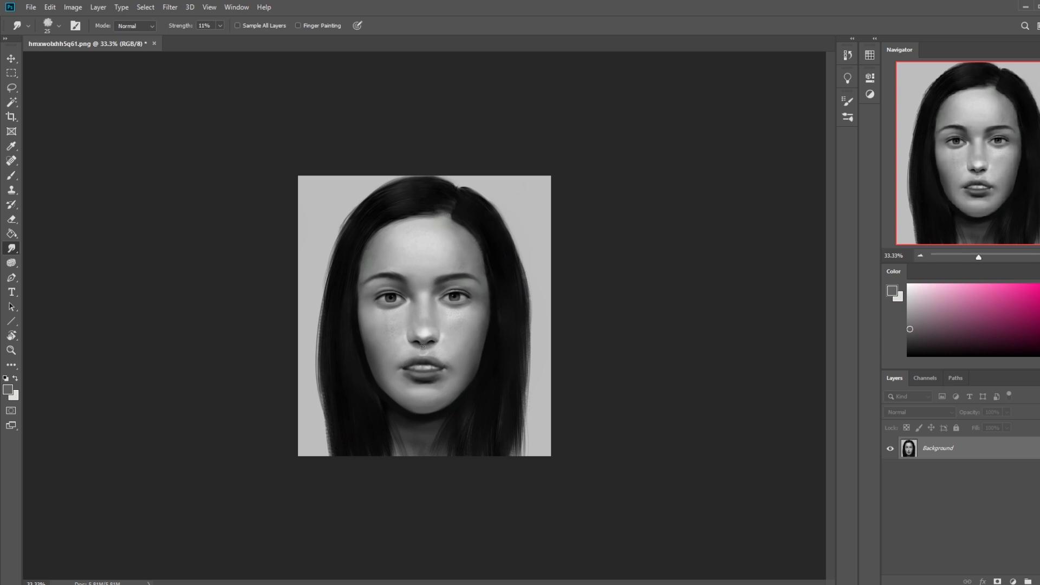
{"action": "key", "text": "b"}
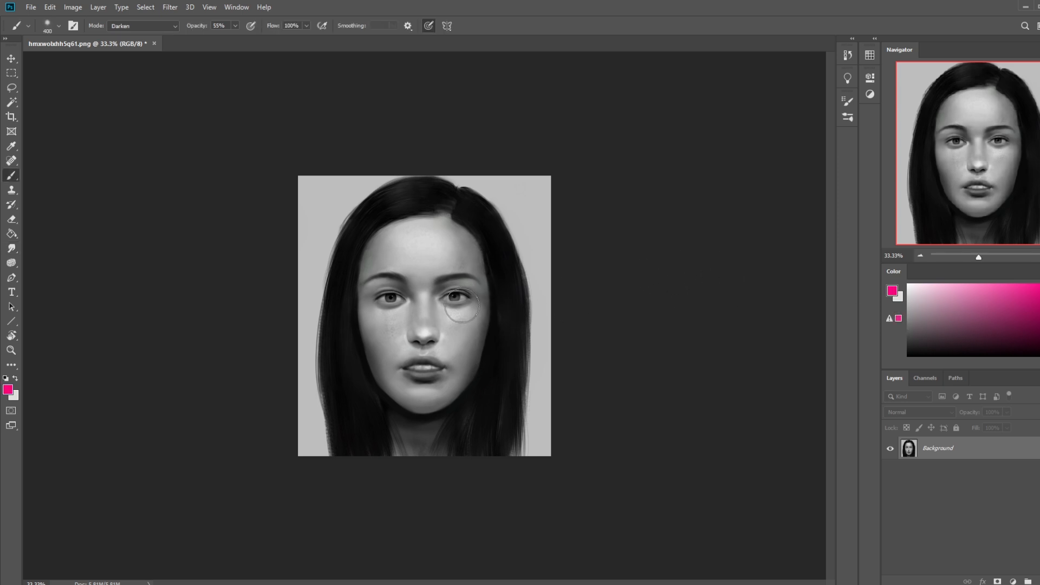
{"action": "left_click_drag", "start_coordinate": [436, 358], "coordinate": [470, 339]}
{"action": "key", "text": "bracketleft"}
{"action": "key", "text": "bracketleft"}
{"action": "key", "text": "bracketleft"}
{"action": "key", "text": "bracketleft"}
{"action": "mouse_move", "coordinate": [386, 338]}
{"action": "left_mouse_down"}
{"action": "mouse_move", "coordinate": [420, 359]}
{"action": "mouse_move", "coordinate": [387, 362]}
{"action": "left_mouse_up"}
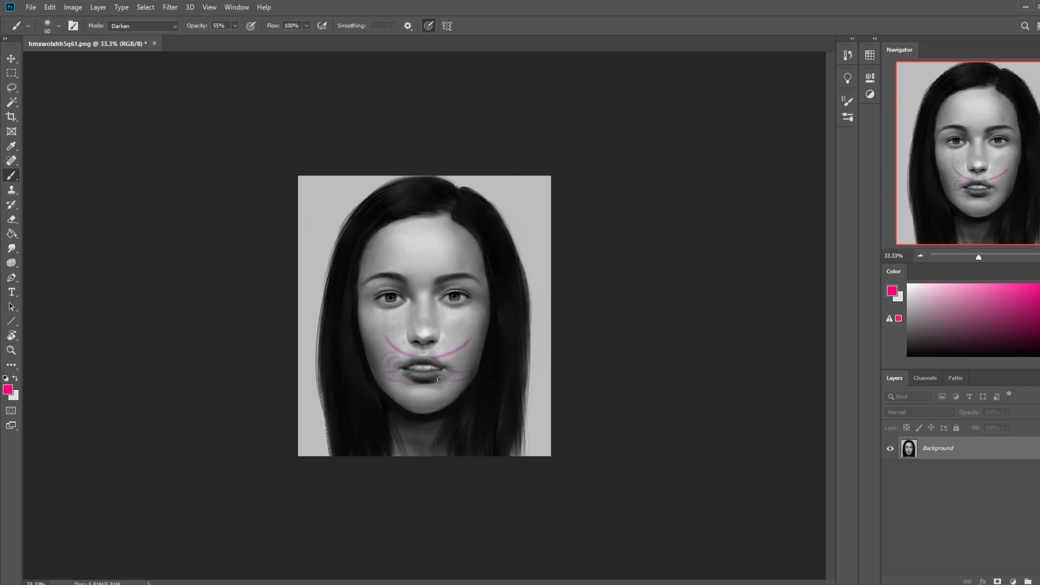
{"action": "key", "text": "ctrl+z"}
{"action": "key", "text": "ctrl+z"}
{"action": "key", "text": "ctrl+z"}
{"action": "key", "text": "ctrl+z"}
{"action": "key", "text": "ctrl+z"}
Step: Sample a light grey from the nose and set the brush to 29% opacity, Normal mode and 125 px
{"action": "left_click", "coordinate": [424, 332], "text": "alt"}
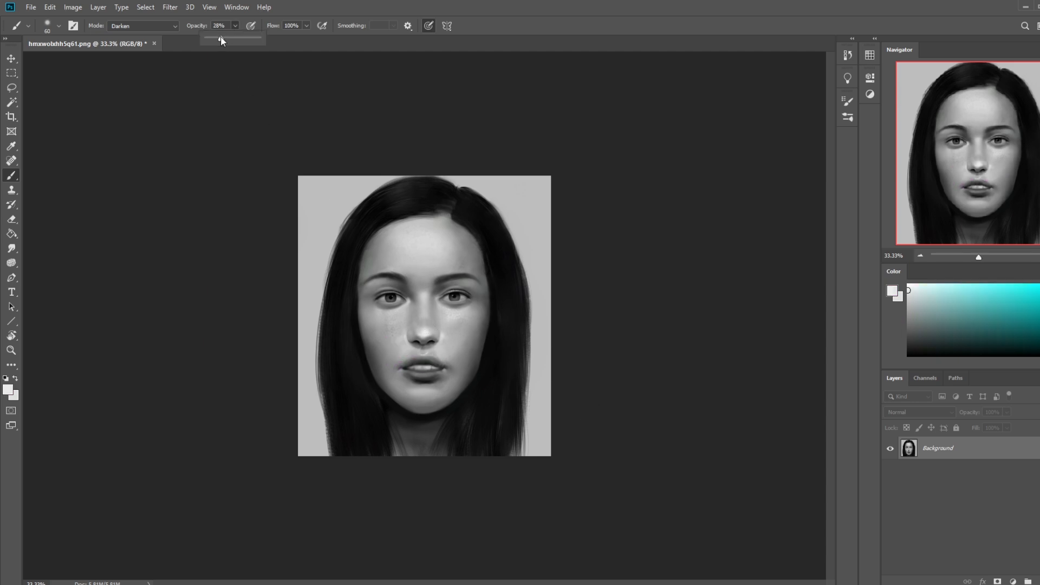
{"action": "left_click_drag", "start_coordinate": [219, 39], "coordinate": [221, 39]}
{"action": "left_click", "coordinate": [141, 25]}
{"action": "left_click", "coordinate": [140, 35]}
{"action": "key", "text": "bracketright"}
{"action": "key", "text": "bracketright"}
{"action": "key", "text": "bracketright"}
{"action": "key", "text": "alt"}
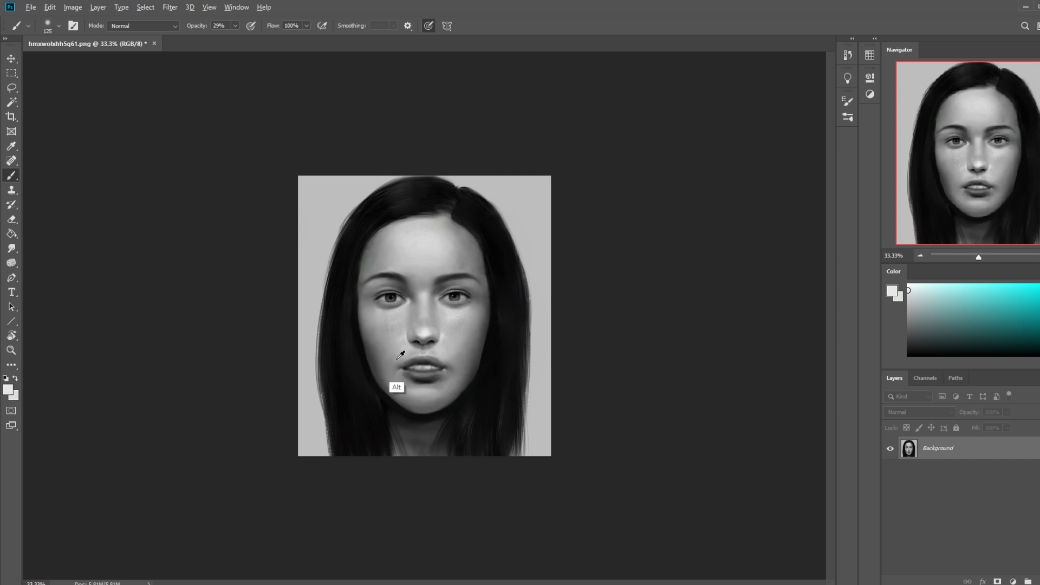
Step: Enlarge the brush to 400 px, switch it to Darken mode and softly shade around the mouth with sampled darker greys
{"action": "left_click", "coordinate": [383, 347], "text": "alt"}
{"action": "key", "text": "bracketright"}
{"action": "key", "text": "bracketright"}
{"action": "key", "text": "bracketright"}
{"action": "key", "text": "bracketright"}
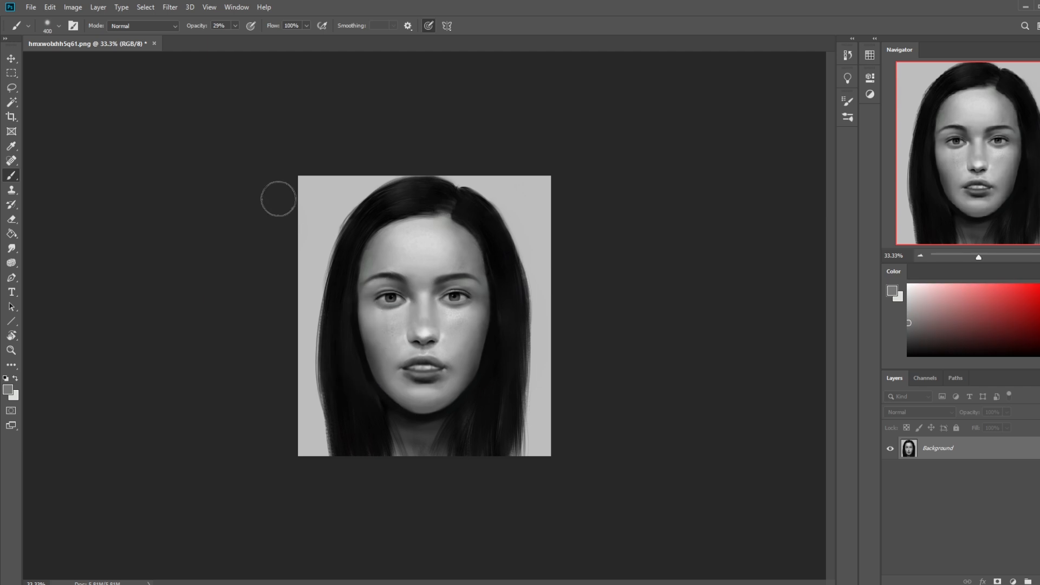
{"action": "left_click", "coordinate": [151, 26]}
{"action": "left_click", "coordinate": [143, 82]}
{"action": "left_click", "coordinate": [410, 355], "text": "alt"}
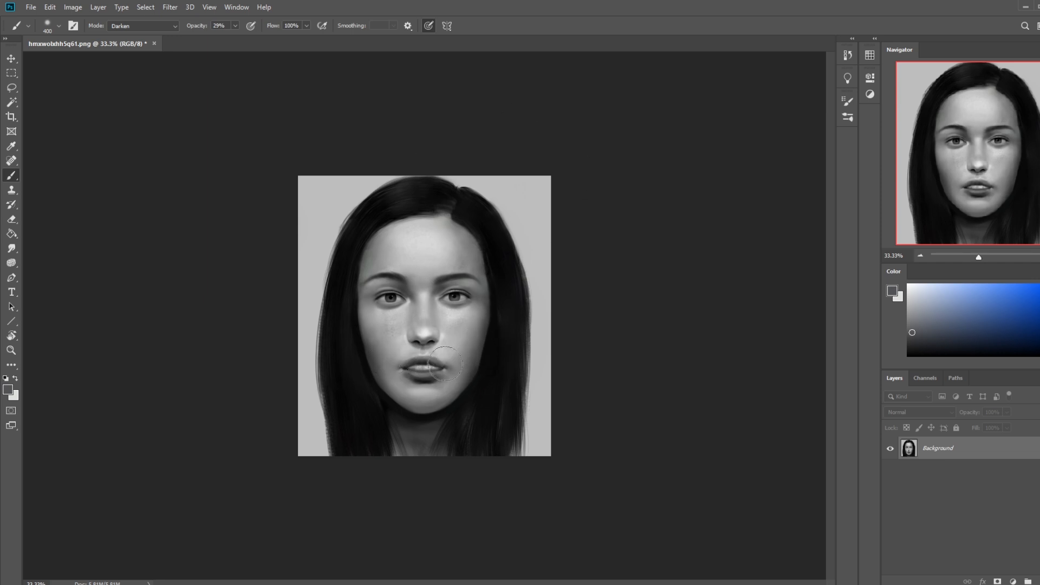
Step: Select the whole canvas and add dark accents at the mouth using a 40 px Darken brush at 58% opacity, sampling black from the hair
{"action": "key", "text": "ctrl"}
{"action": "key", "text": "ctrl"}
{"action": "key", "text": "ctrl+a"}
{"action": "key", "text": "bracketleft"}
{"action": "key", "text": "bracketleft"}
{"action": "key", "text": "bracketleft"}
{"action": "key", "text": "bracketleft"}
{"action": "key", "text": "bracketleft"}
{"action": "key", "text": "bracketleft"}
{"action": "key", "text": "bracketleft"}
{"action": "key", "text": "bracketleft"}
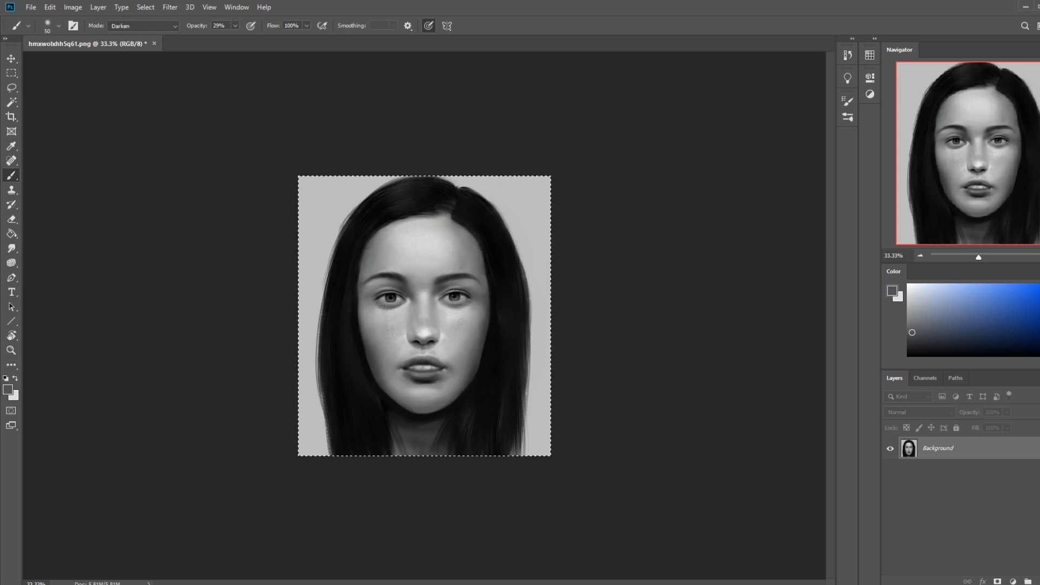
{"action": "left_click_drag", "start_coordinate": [235, 25], "coordinate": [252, 39]}
{"action": "key", "text": "bracketleft"}
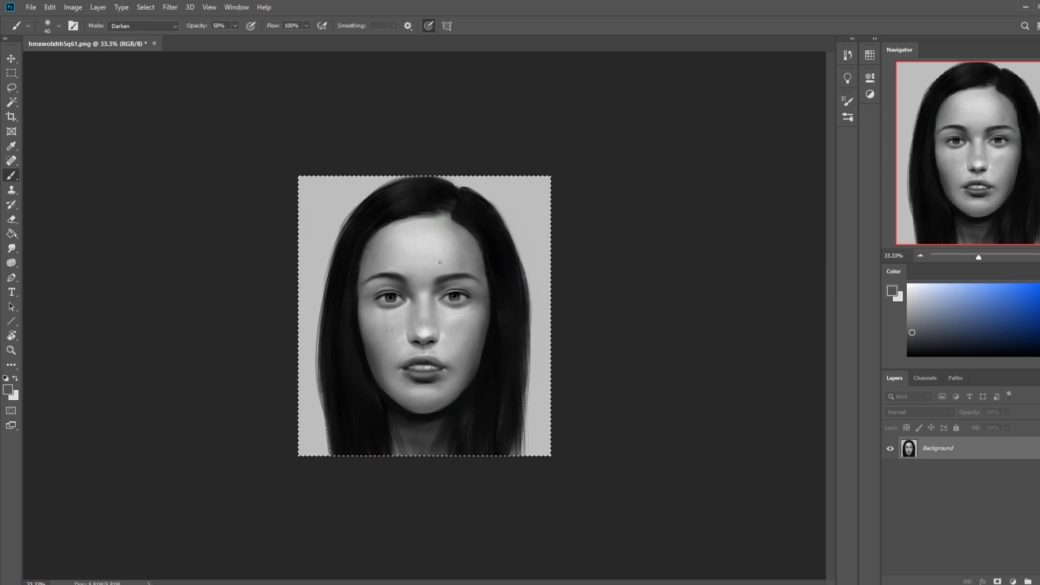
{"action": "left_click", "coordinate": [435, 196], "text": "alt"}
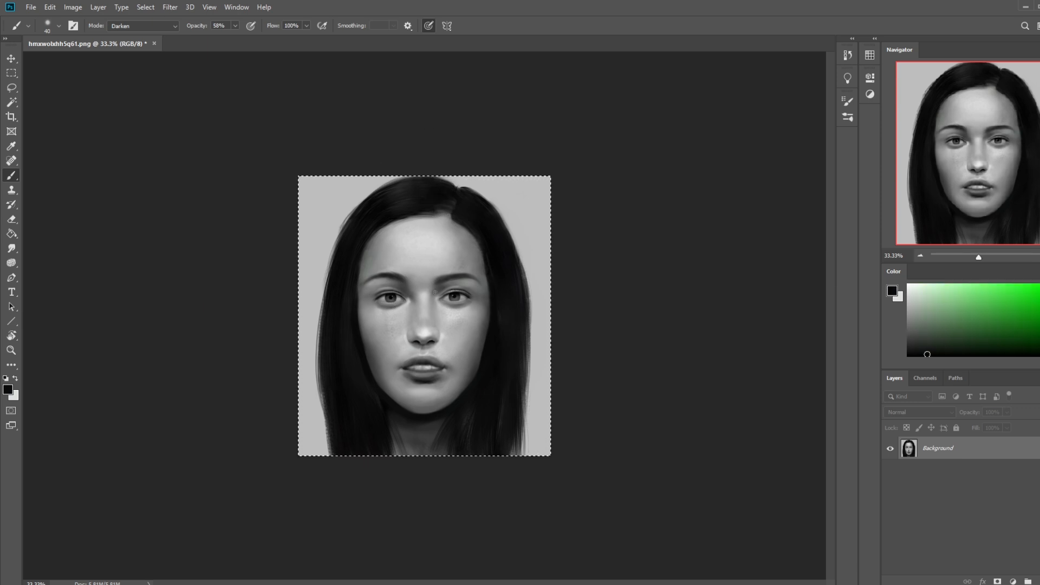
Step: Copy the repainted canvas and roll the history back to the Merge Down state
{"action": "key", "text": "ctrl"}
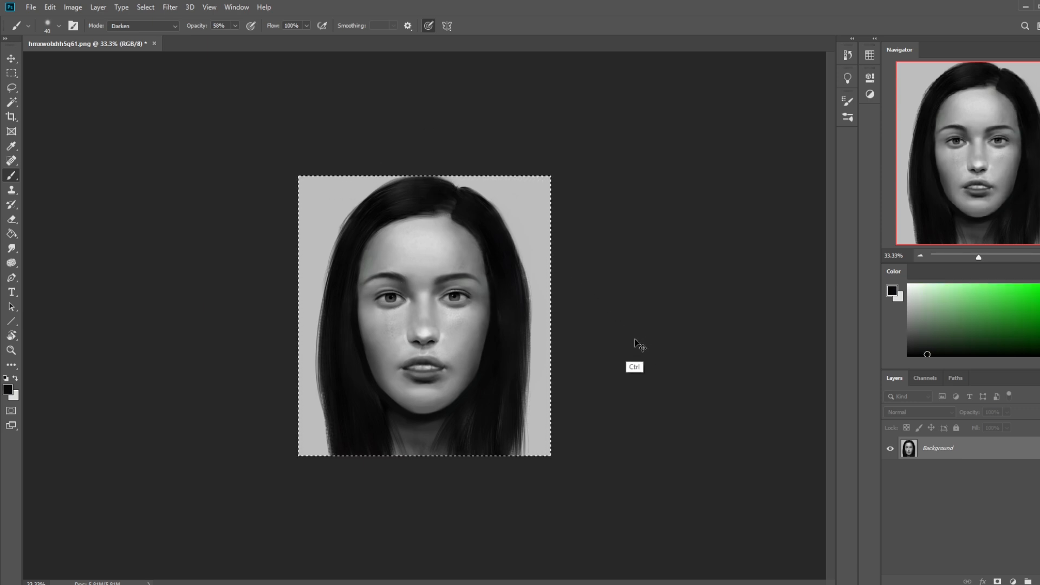
{"action": "key", "text": "ctrl"}
{"action": "left_click", "coordinate": [848, 55]}
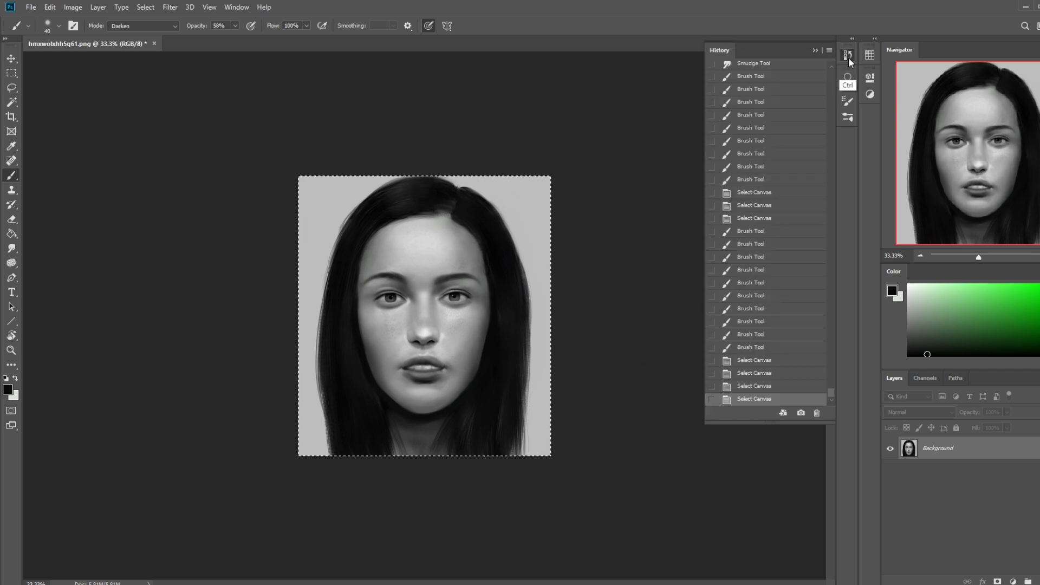
{"action": "left_click_drag", "start_coordinate": [831, 391], "coordinate": [830, 369]}
{"action": "left_click", "coordinate": [770, 187]}
{"action": "left_click", "coordinate": [772, 121]}
{"action": "left_click", "coordinate": [764, 206]}
{"action": "left_click", "coordinate": [758, 130]}
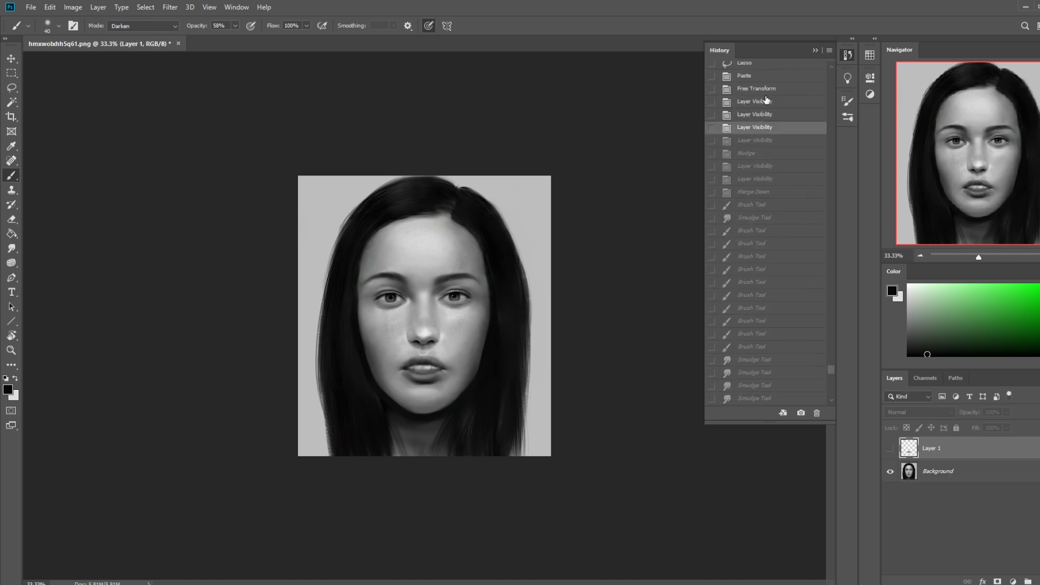
{"action": "left_click", "coordinate": [761, 153]}
{"action": "left_click", "coordinate": [756, 193]}
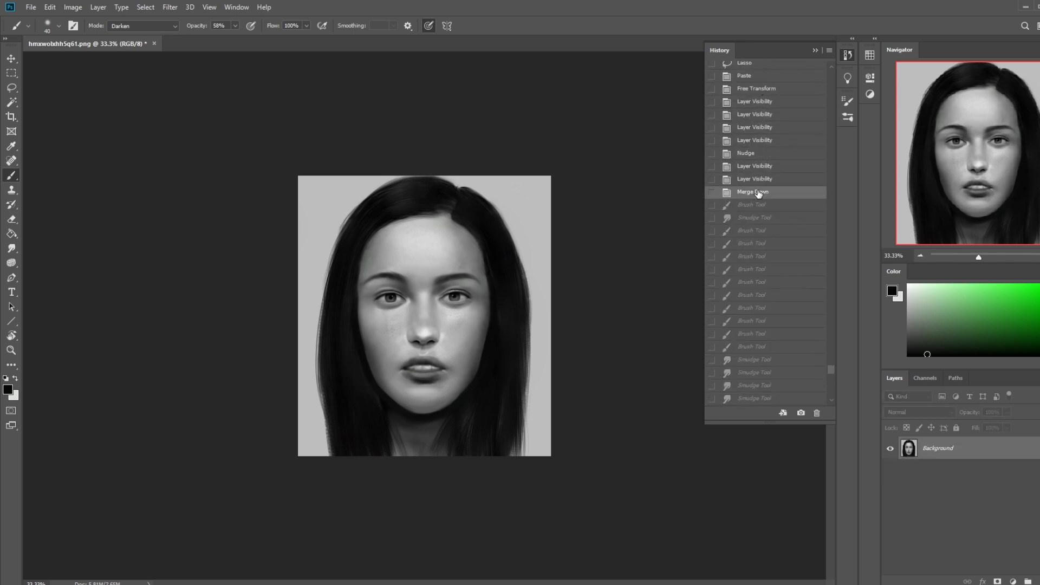
Step: Paste the copied repaint as a new layer and toggle its visibility to compare it with the earlier version
{"action": "key", "text": "ctrl+v"}
{"action": "left_click", "coordinate": [815, 50]}
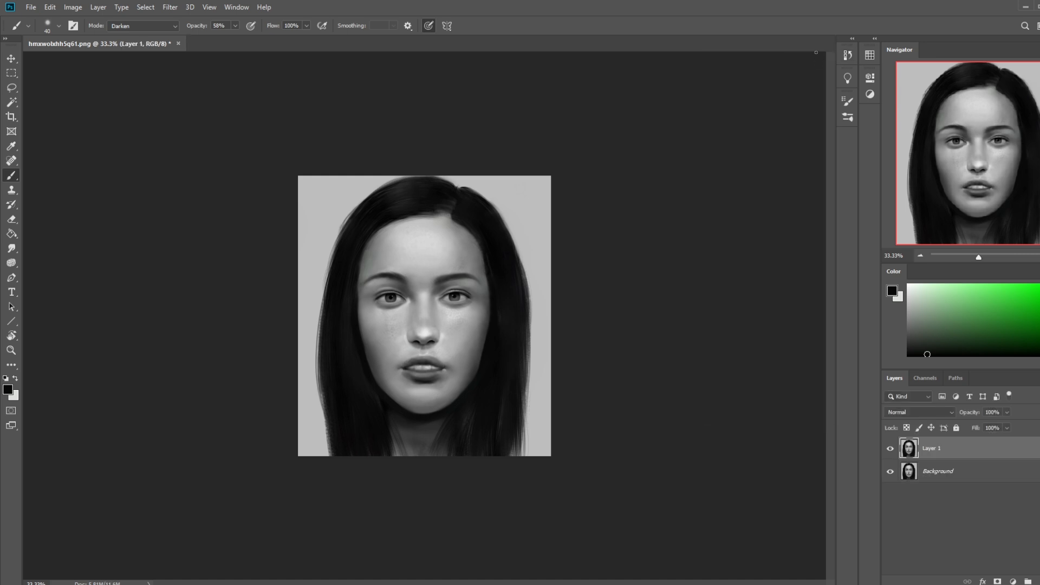
{"action": "left_click", "coordinate": [889, 449]}
{"action": "left_click", "coordinate": [889, 449]}
{"action": "left_click", "coordinate": [890, 449]}
{"action": "left_click", "coordinate": [890, 449]}
Step: Touch up the pasted layer near the mouth corner with the 50 px Eraser and merge it down into the Background
{"action": "key", "text": "e"}
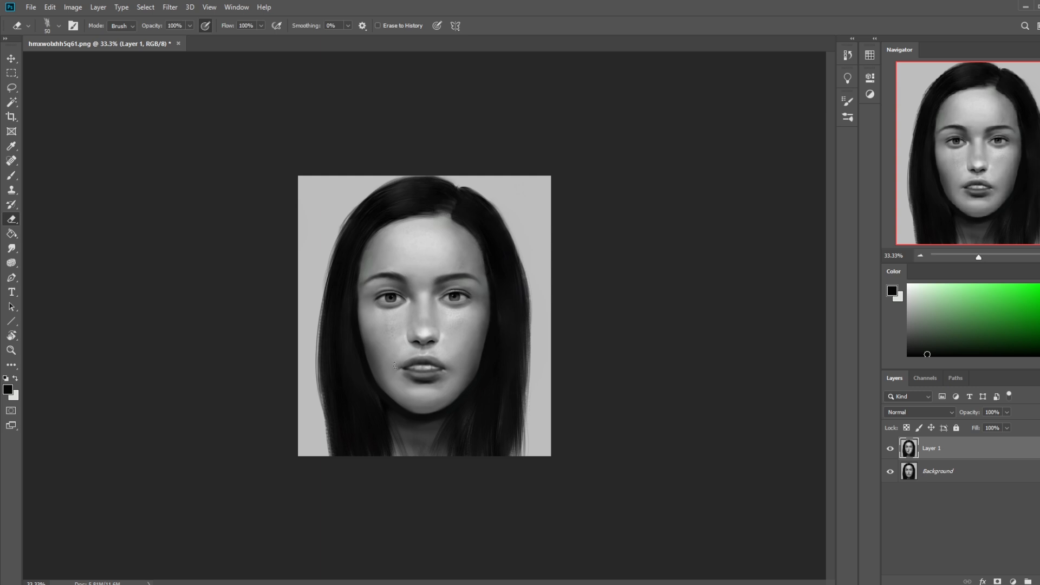
{"action": "left_click", "coordinate": [890, 449]}
{"action": "left_click", "coordinate": [890, 448]}
{"action": "right_click", "coordinate": [955, 449]}
{"action": "left_click", "coordinate": [845, 446]}
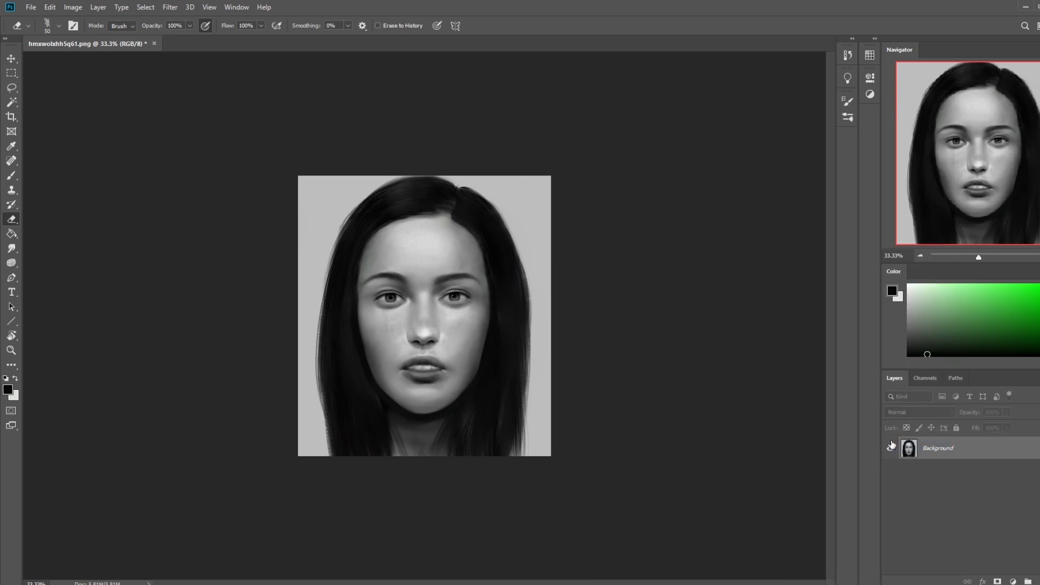
Step: Copy the whole repainted canvas and revert the document to its original opening snapshot
{"action": "left_click", "coordinate": [909, 448], "text": "ctrl"}
{"action": "left_click", "coordinate": [847, 54]}
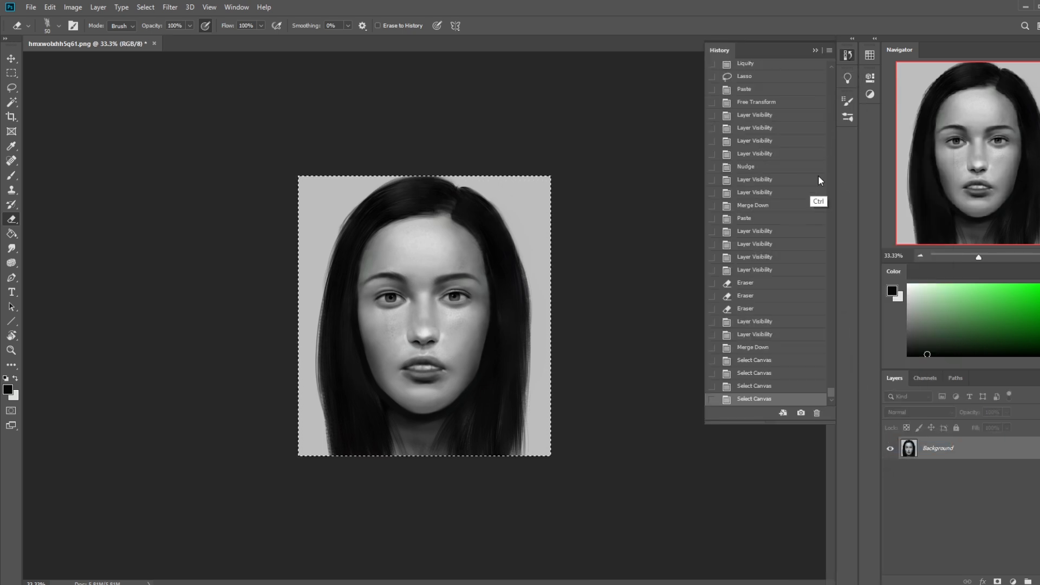
{"action": "left_click_drag", "start_coordinate": [829, 391], "coordinate": [830, 68]}
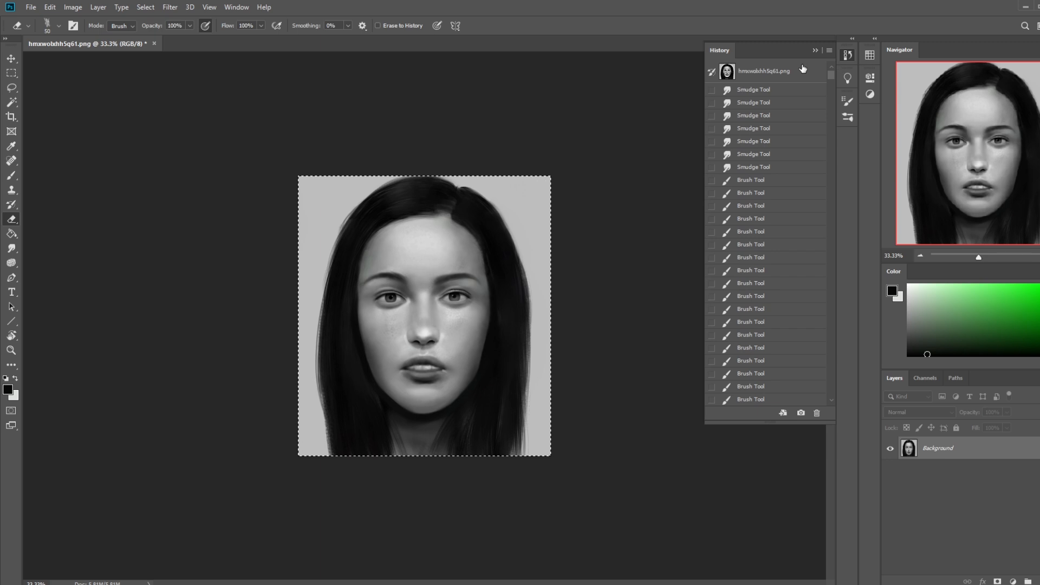
{"action": "left_click", "coordinate": [784, 72]}
{"action": "left_click", "coordinate": [814, 50]}
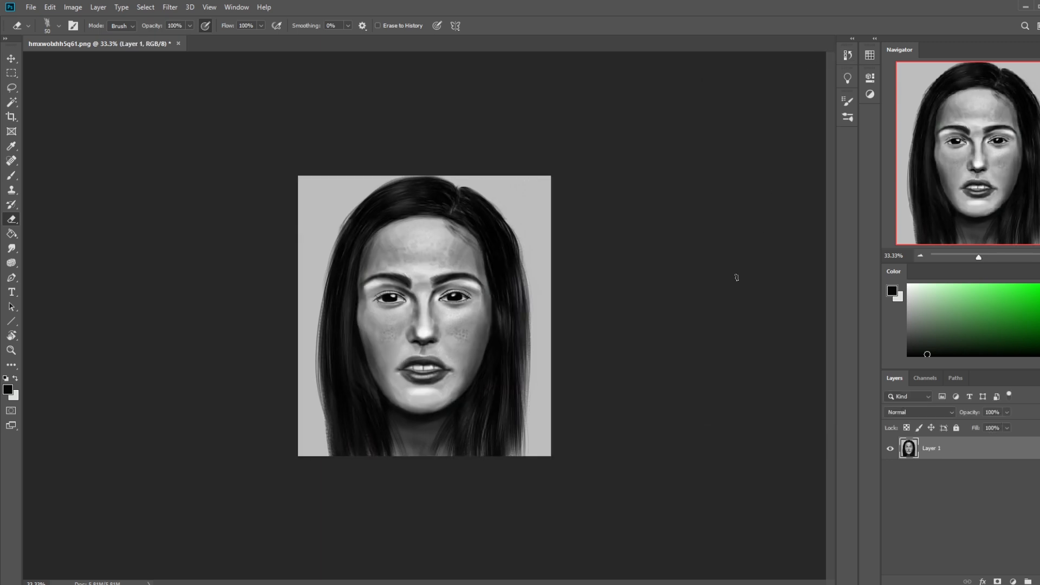
Step: Paste the repaint as a new layer above the original portrait and toggle its visibility to compare the two
{"action": "key", "text": "ctrl+plus"}
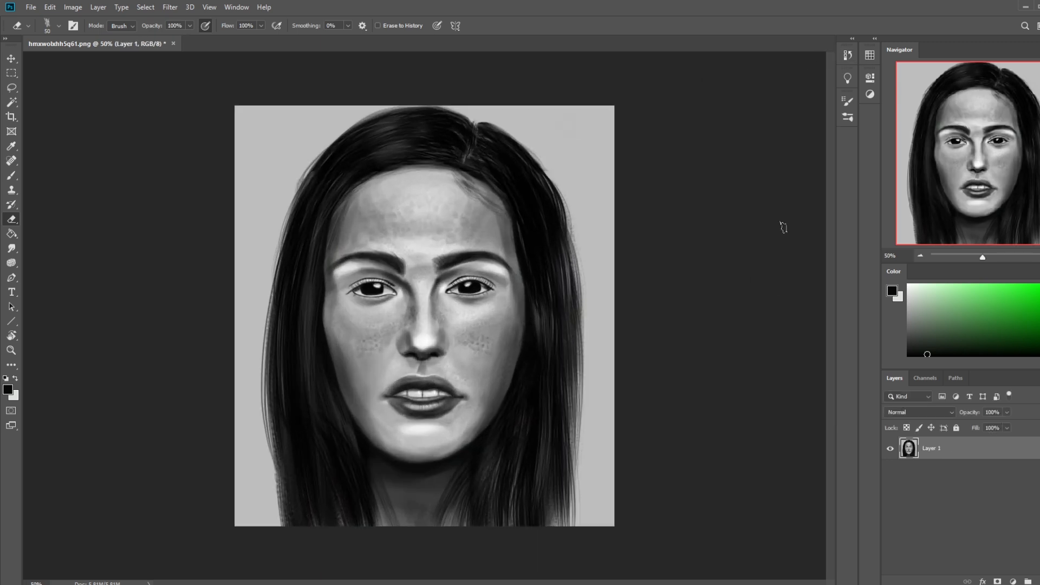
{"action": "key", "text": "ctrl+v"}
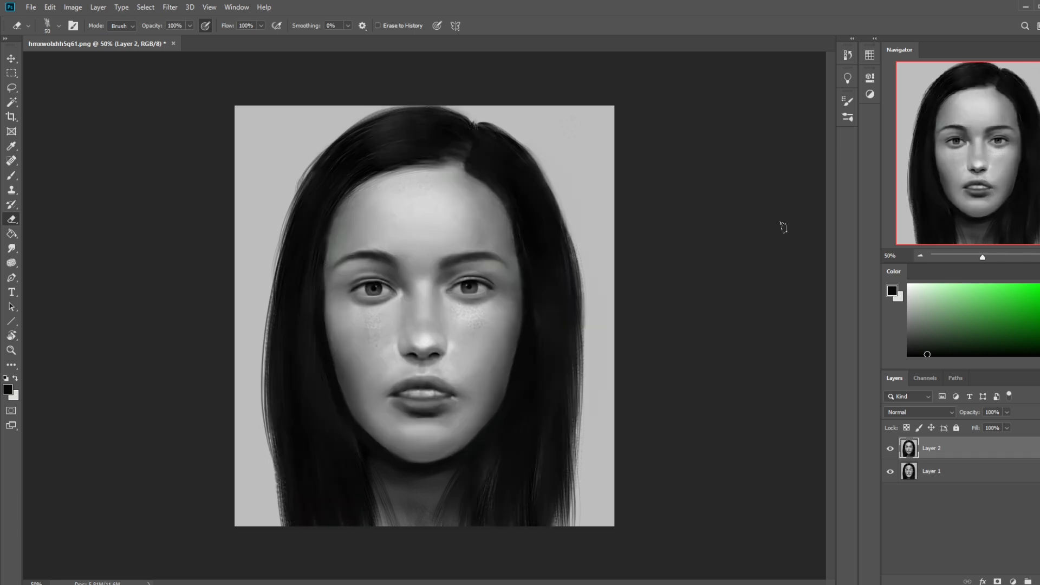
{"action": "left_click", "coordinate": [889, 448]}
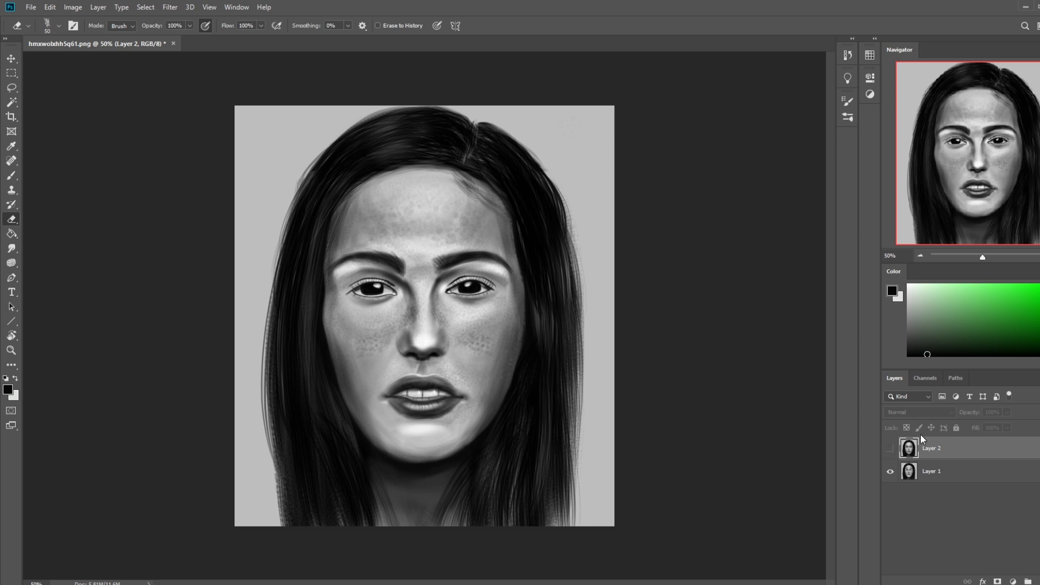
{"action": "left_click", "coordinate": [891, 449]}
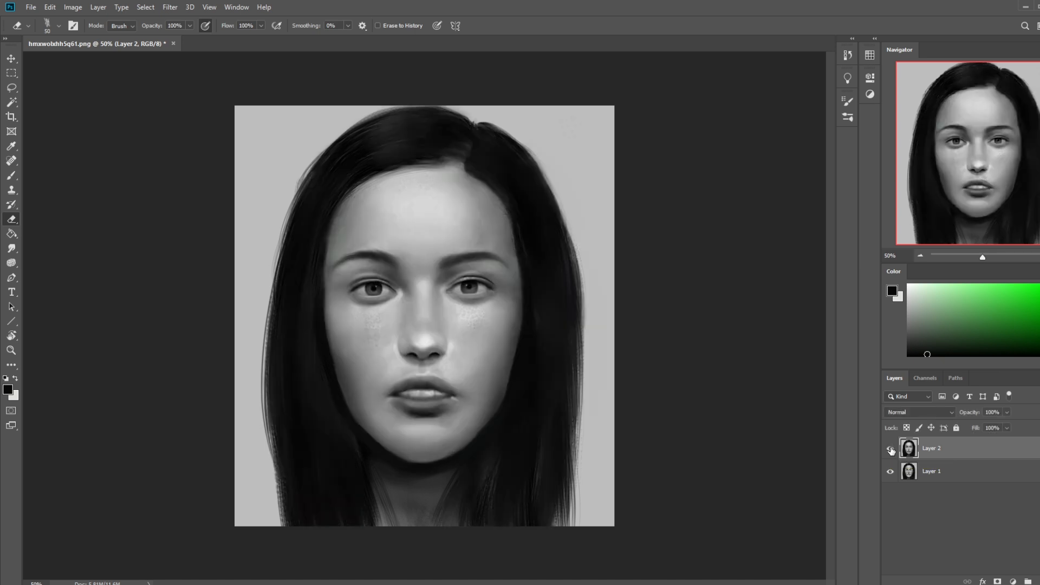
Step: Apply the basic Sharpen filter to the pasted repaint layer
{"action": "left_click", "coordinate": [167, 7]}
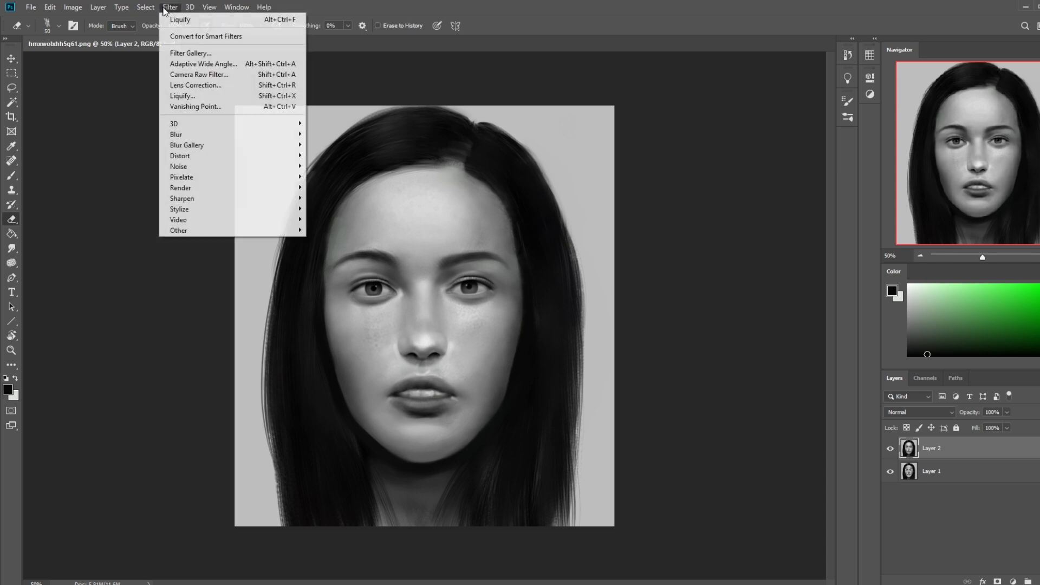
{"action": "mouse_move", "coordinate": [216, 199]}
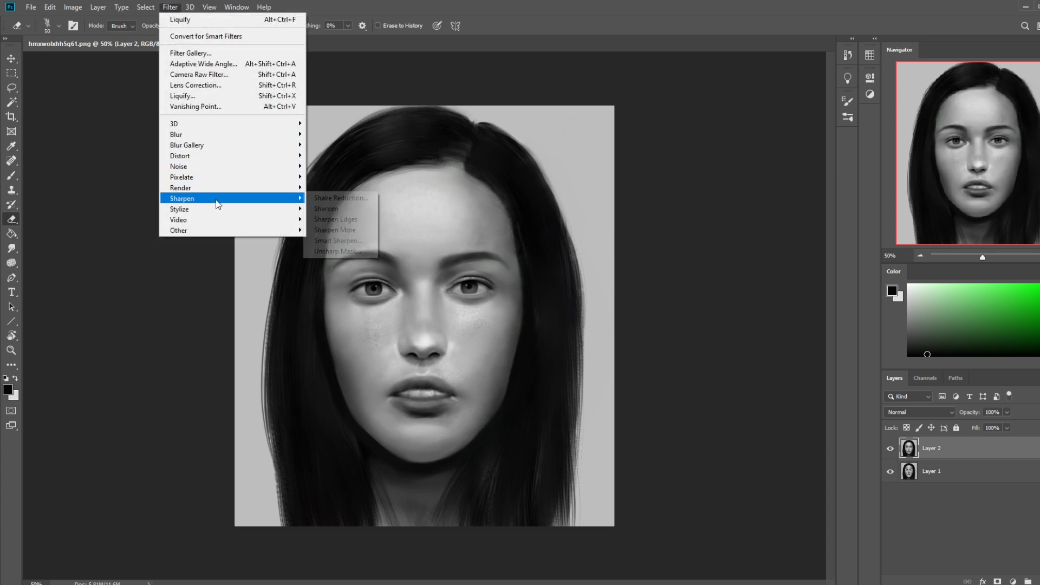
{"action": "left_click", "coordinate": [364, 209]}
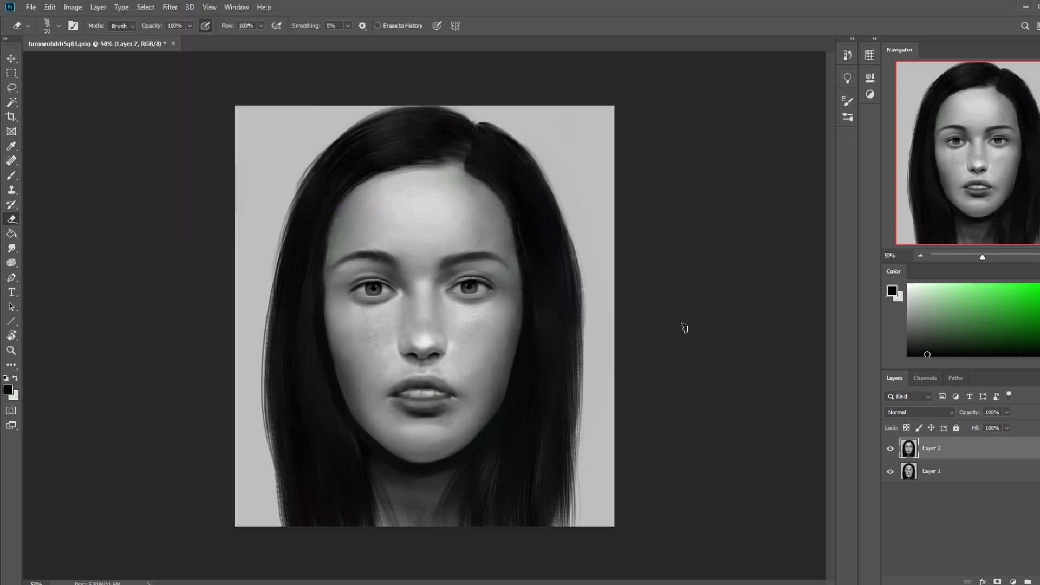
Step: Apply a subtle Unsharp Mask with a low amount and small radius to the repaint layer, checking it against the preview
{"action": "left_click", "coordinate": [169, 7]}
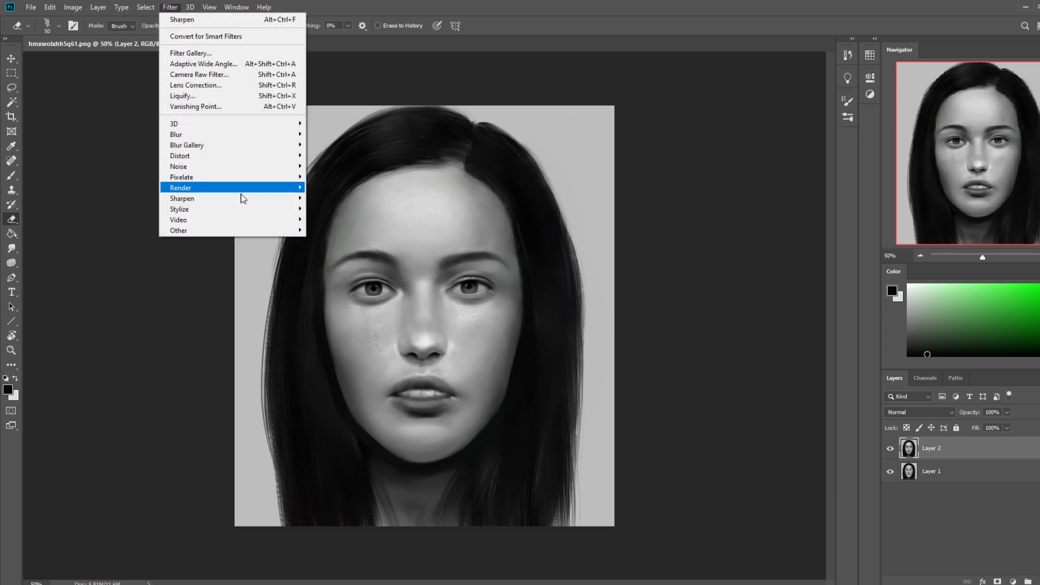
{"action": "mouse_move", "coordinate": [244, 199]}
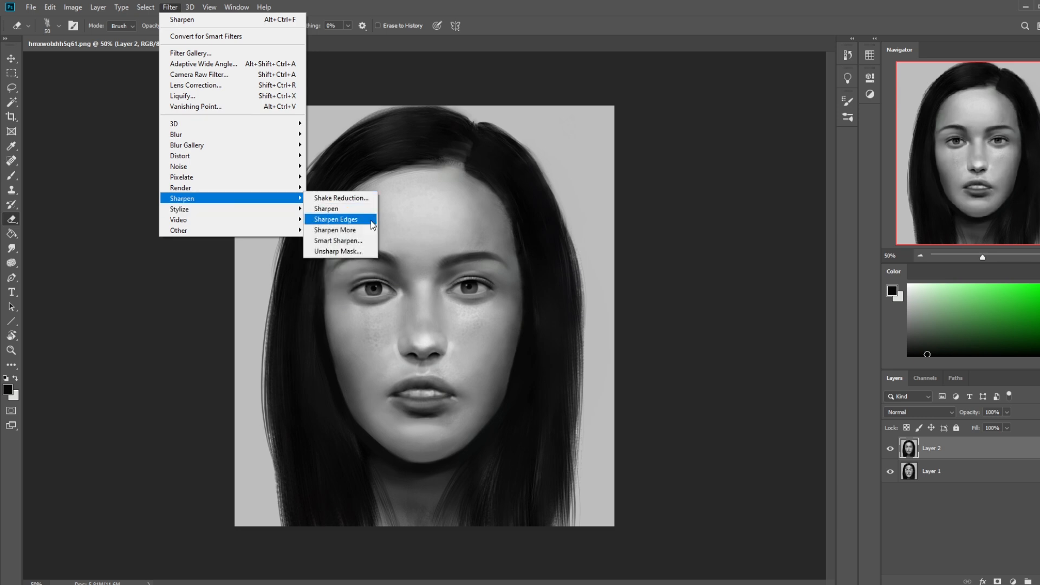
{"action": "left_click", "coordinate": [358, 251]}
{"action": "left_click_drag", "start_coordinate": [813, 297], "coordinate": [759, 297]}
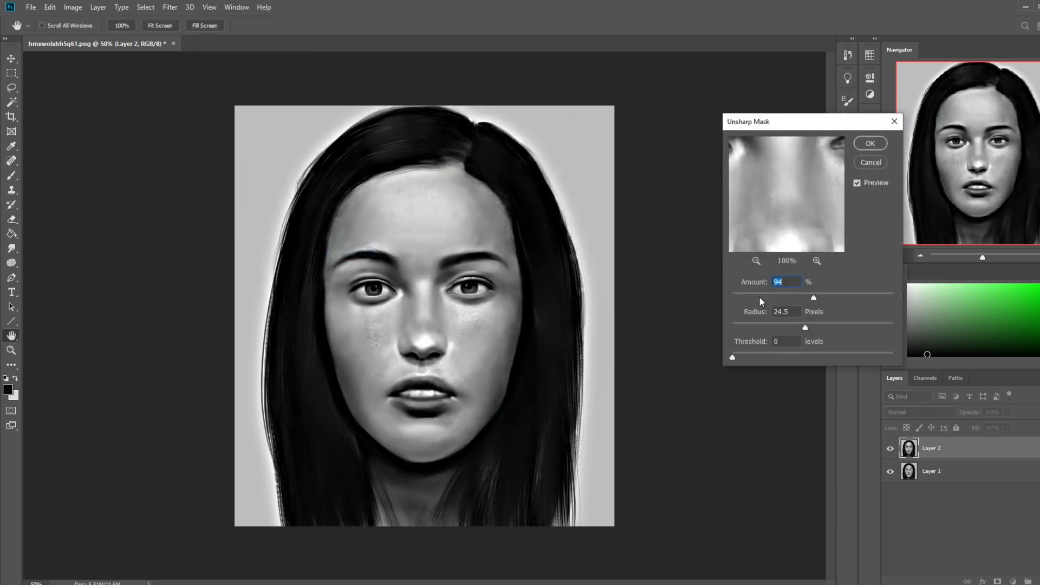
{"action": "left_click", "coordinate": [744, 325]}
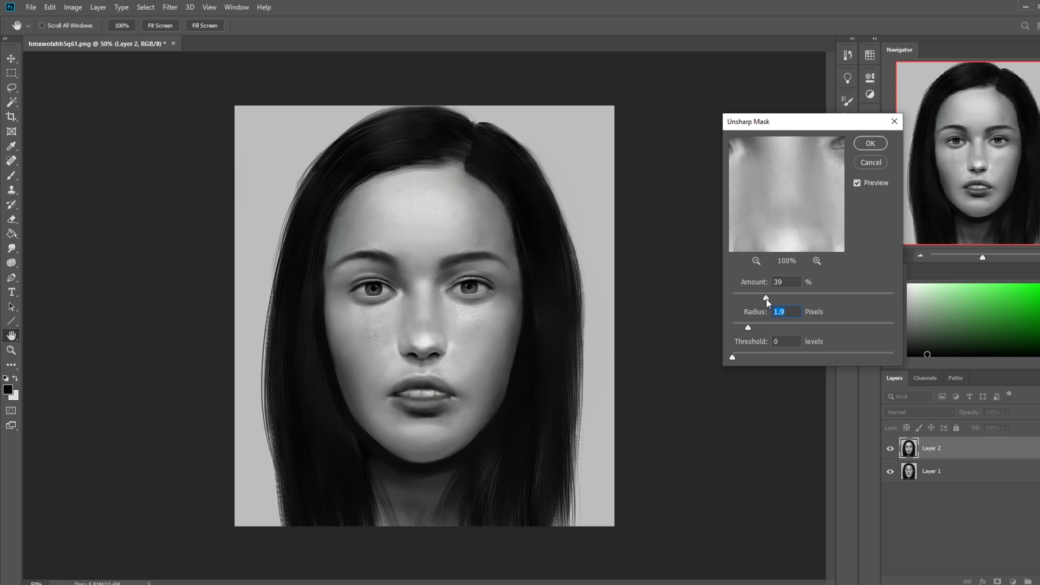
{"action": "left_click_drag", "start_coordinate": [766, 298], "coordinate": [764, 298]}
{"action": "left_click", "coordinate": [856, 183]}
{"action": "left_click_drag", "start_coordinate": [763, 298], "coordinate": [768, 297]}
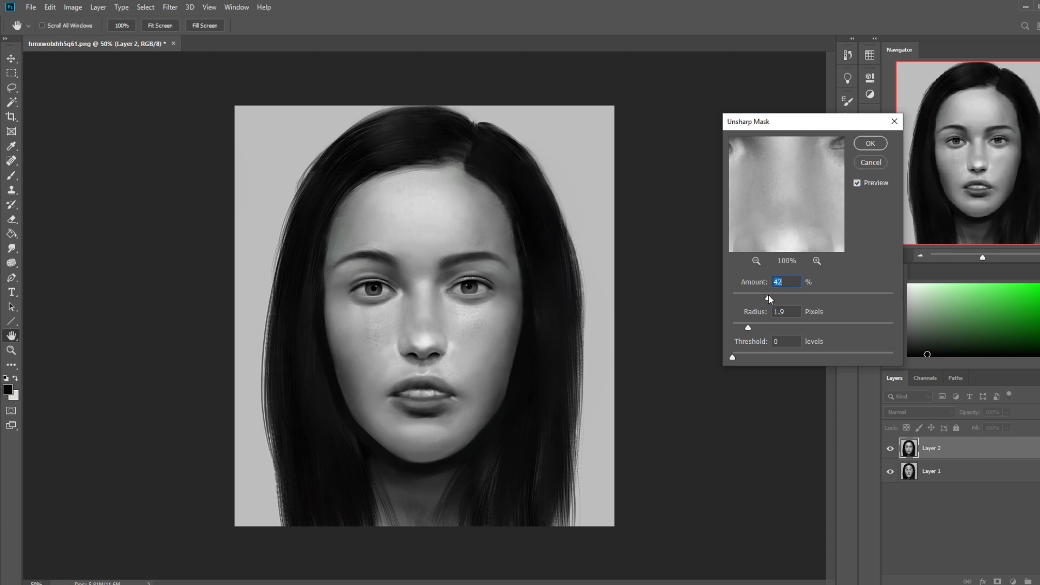
{"action": "left_click", "coordinate": [751, 325]}
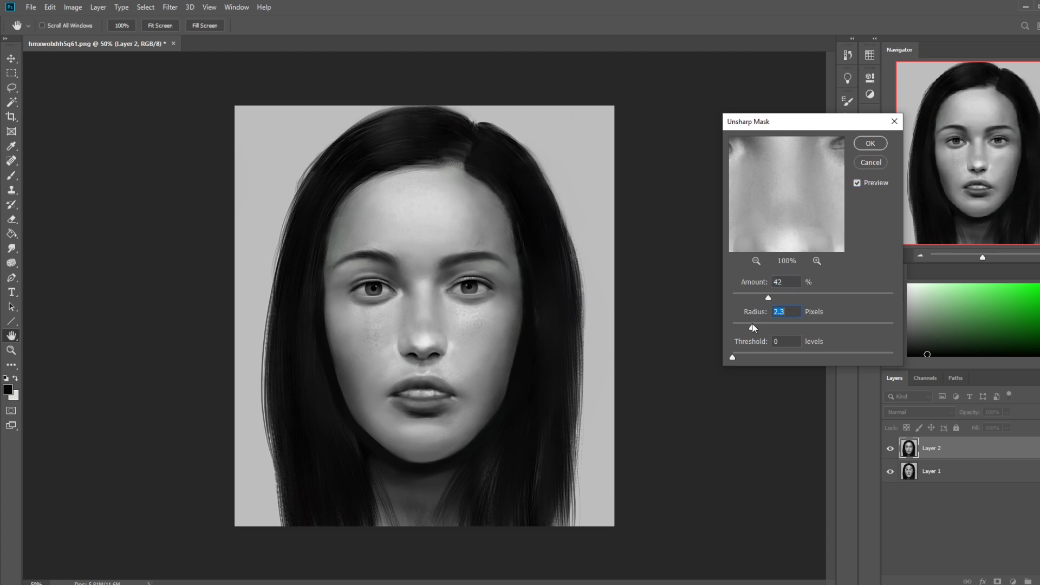
{"action": "left_click", "coordinate": [856, 184]}
{"action": "left_click", "coordinate": [870, 145]}
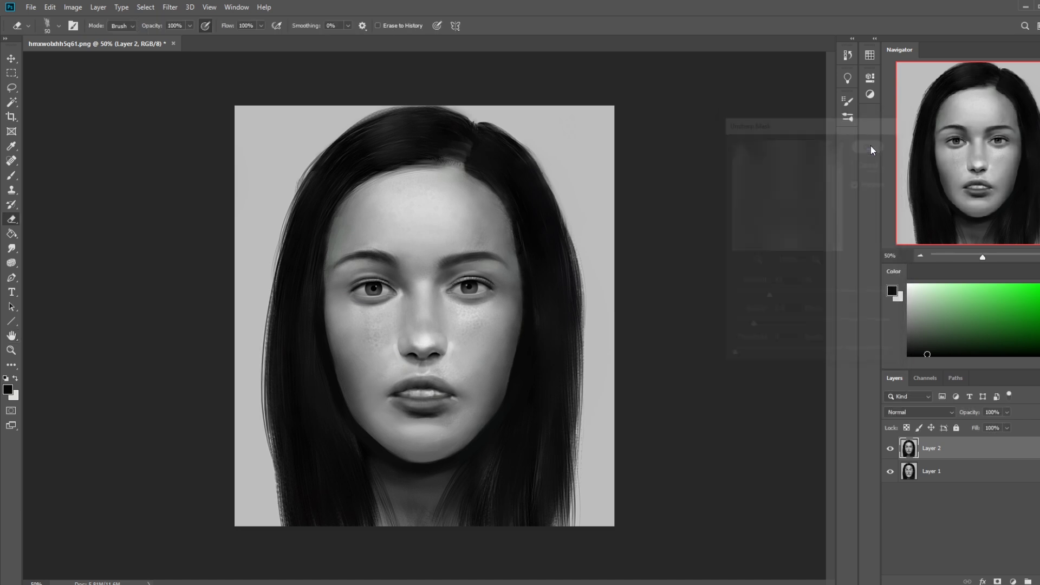
Step: Compare the Paste and Unsharp Mask history states, ending on the sharpened version
{"action": "left_click", "coordinate": [848, 54]}
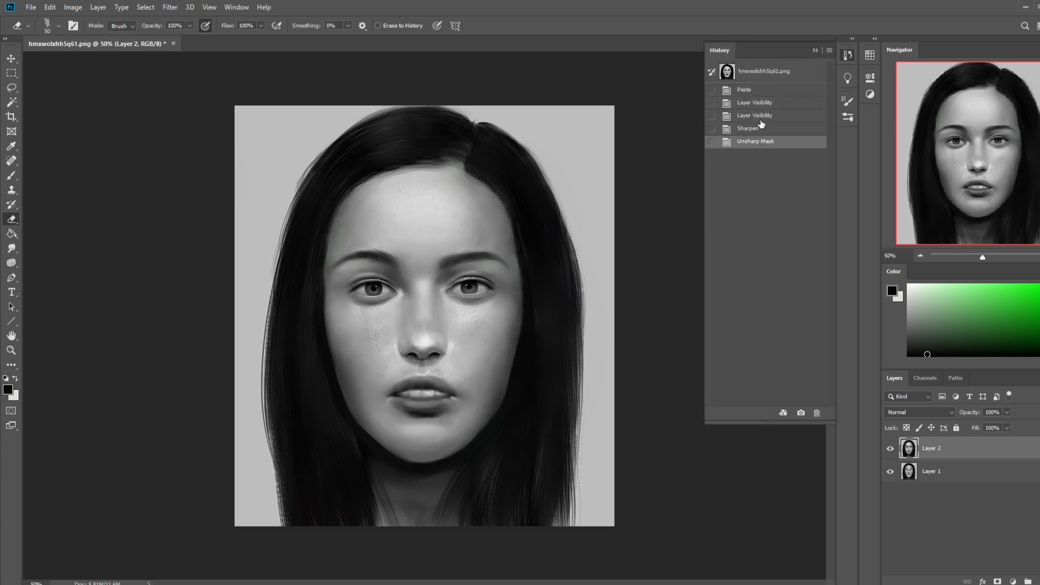
{"action": "left_click", "coordinate": [764, 95]}
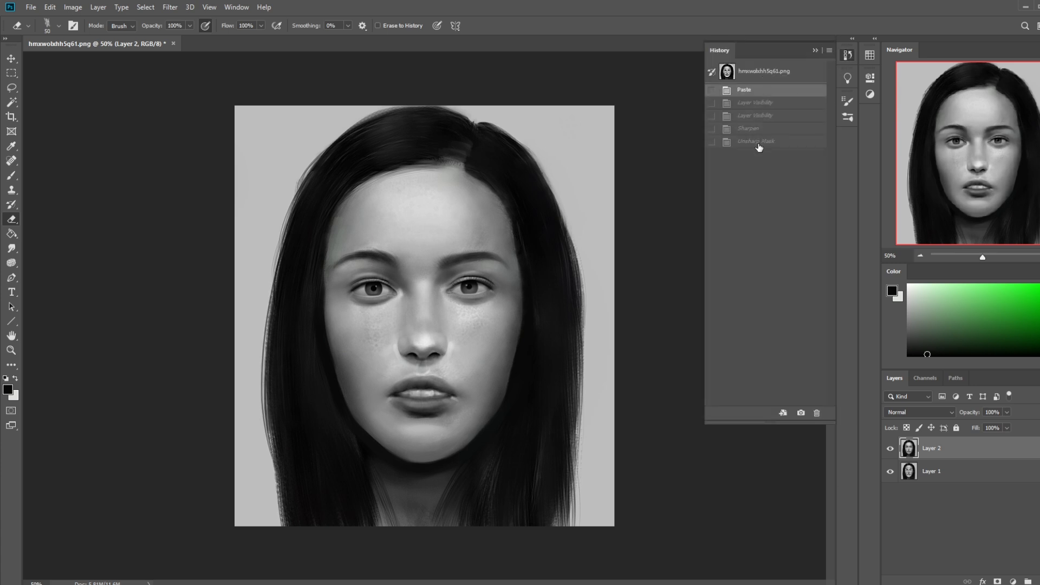
{"action": "left_click", "coordinate": [758, 144]}
{"action": "left_click", "coordinate": [813, 49]}
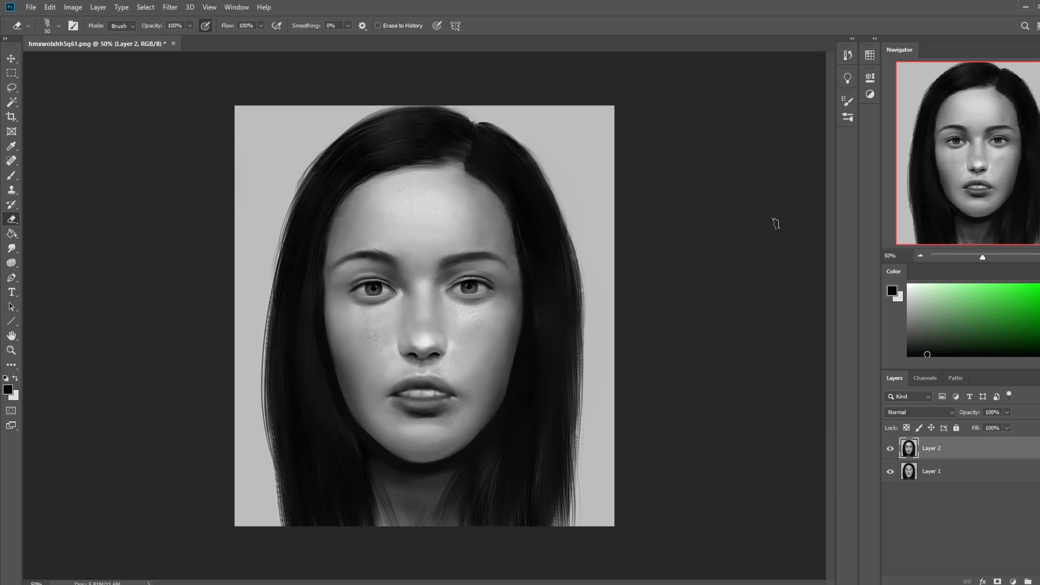
Step: Toggle the repaint layer's visibility at 33.3% zoom to compare the finished face with the original portrait
{"action": "key", "text": "ctrl+minus"}
{"action": "key", "text": "ctrl+minus"}
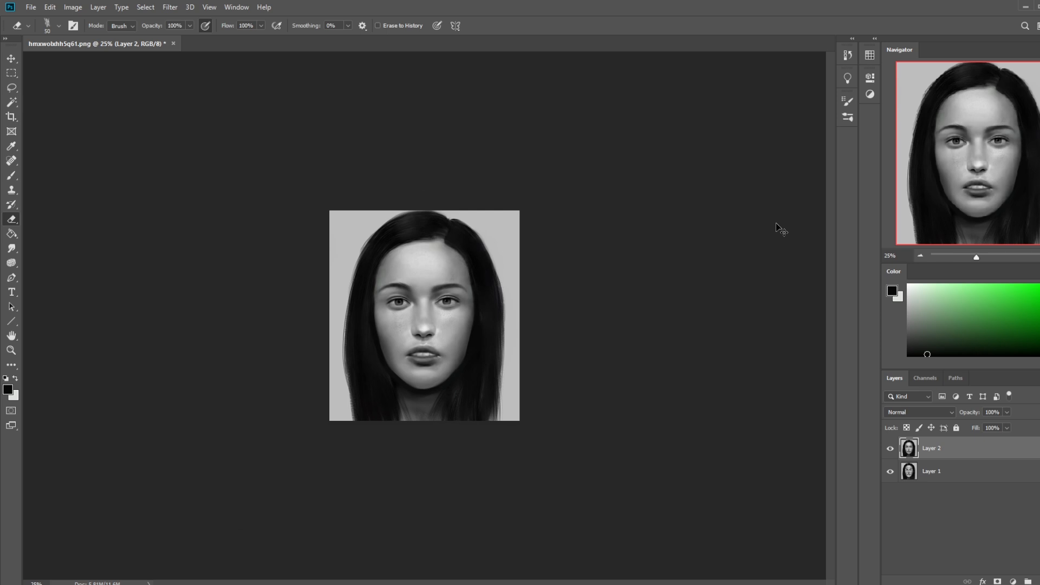
{"action": "key", "text": "ctrl+plus"}
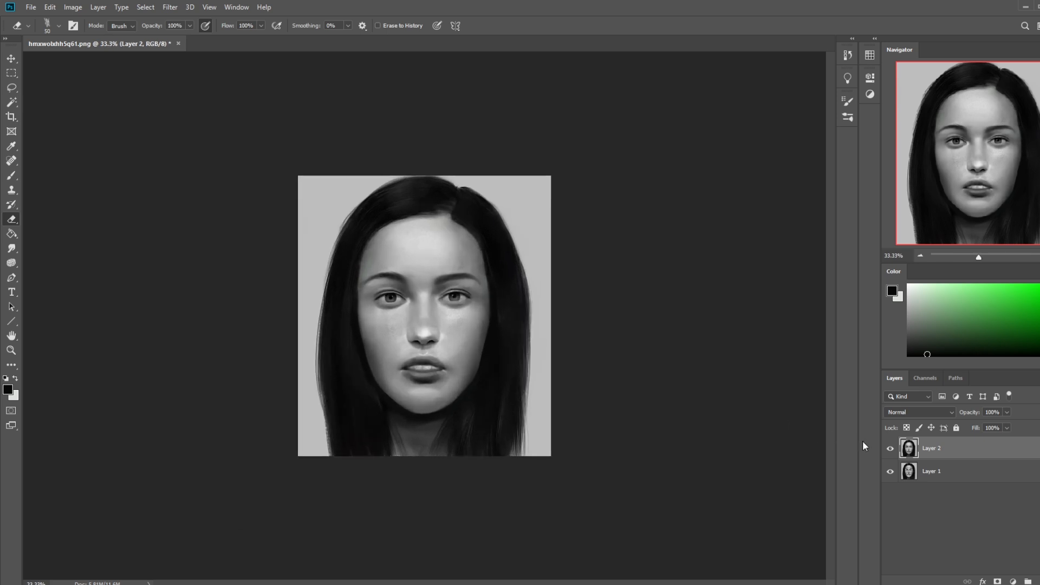
{"action": "left_click", "coordinate": [889, 450]}
{"action": "left_click", "coordinate": [889, 450]}
{"action": "left_click", "coordinate": [889, 449]}
{"action": "left_click", "coordinate": [889, 450]}
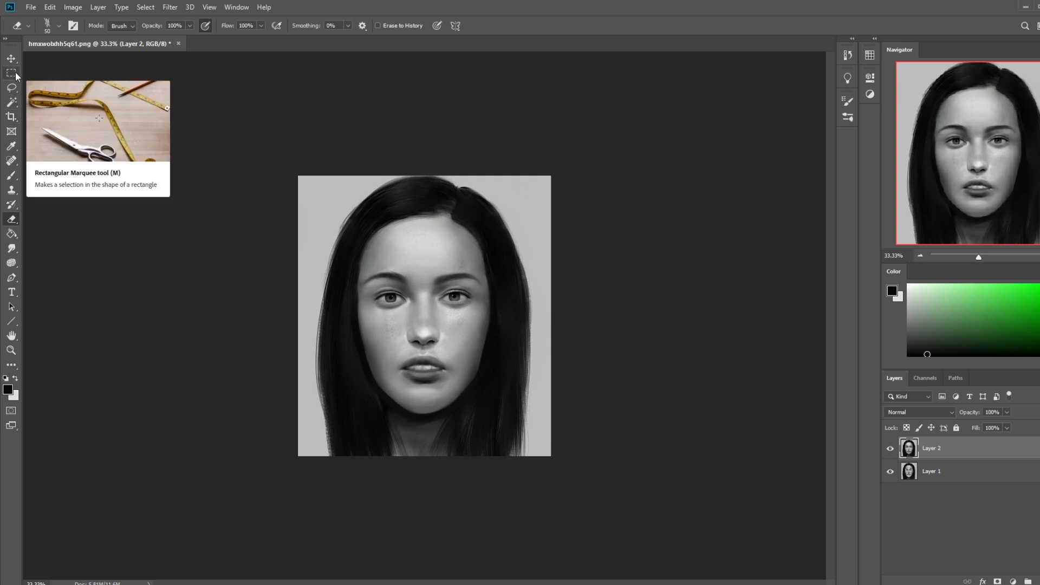
Step: Try extending the canvas below the portrait with the Crop tool, and undo the extension
{"action": "key", "text": "c"}
{"action": "left_click_drag", "start_coordinate": [425, 457], "coordinate": [440, 479]}
{"action": "key", "text": "Return"}
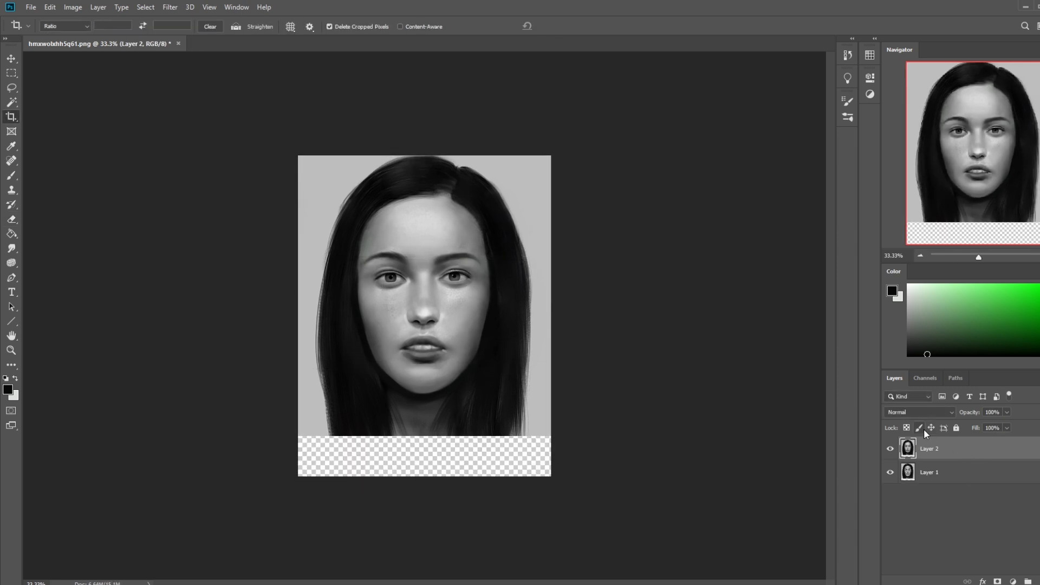
{"action": "key", "text": "ctrl+z"}
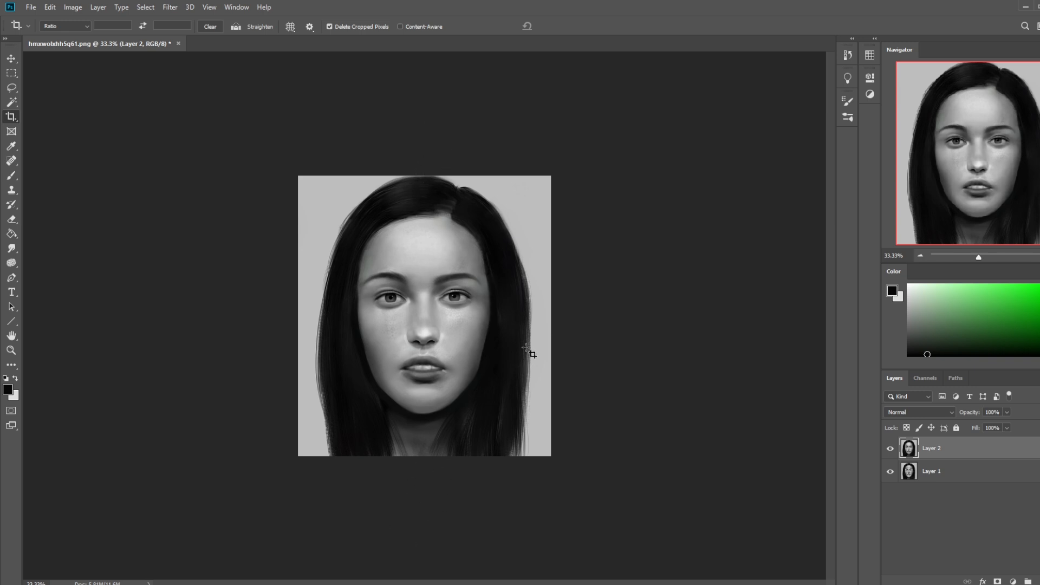
{"action": "key", "text": "b"}
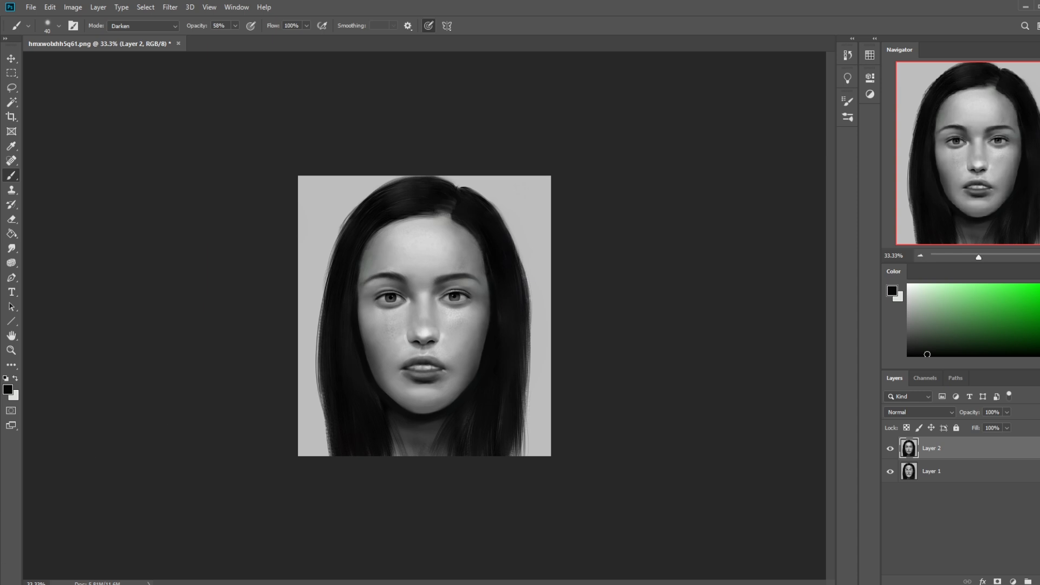
{"action": "mouse_move", "coordinate": [79, 584]}
{"action": "left_click", "coordinate": [1035, 584]}
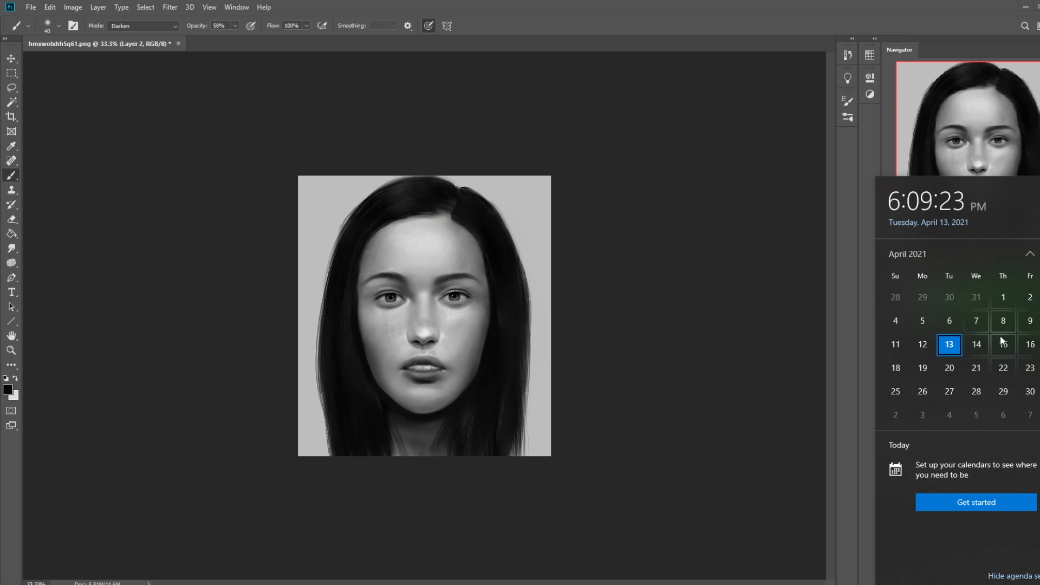
{"action": "left_click", "coordinate": [80, 583]}
{"action": "left_click", "coordinate": [81, 564]}
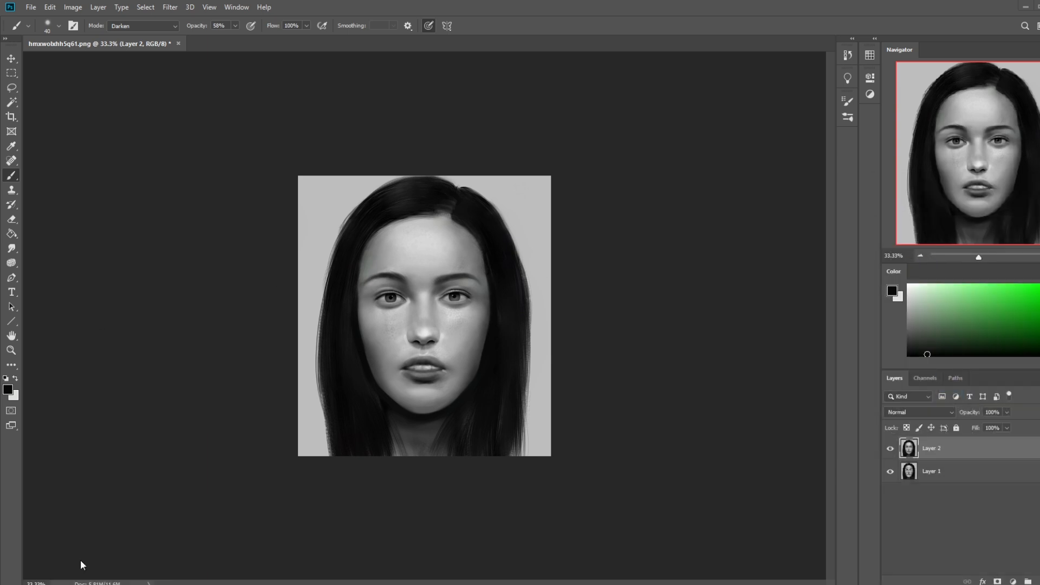
Step: Switch to the browser and open the r/istebrak Reddit community from the istebrak.com social links
{"action": "left_click_drag", "start_coordinate": [1039, 27], "coordinate": [169, 25]}
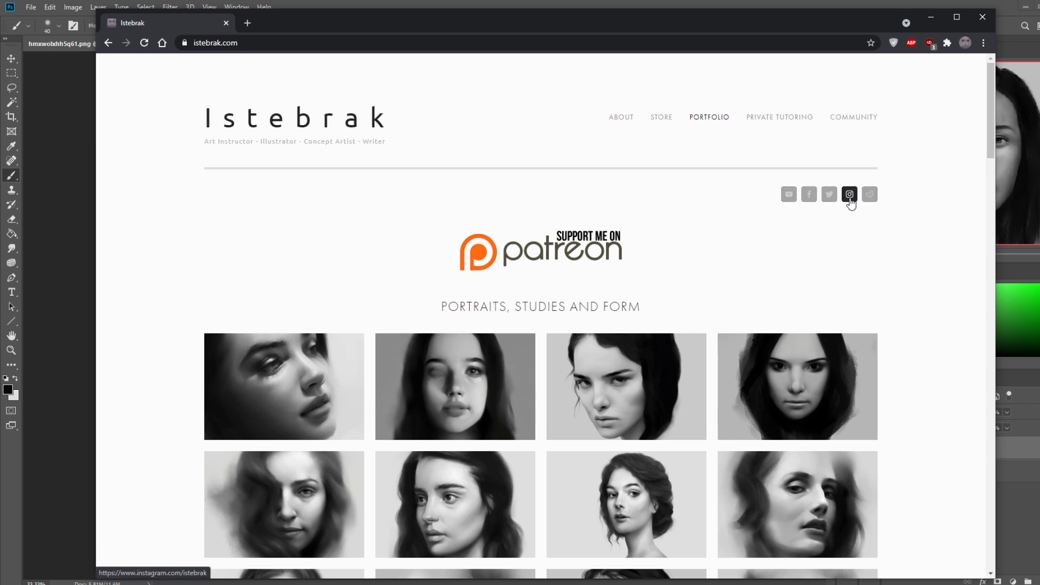
{"action": "left_click", "coordinate": [870, 196]}
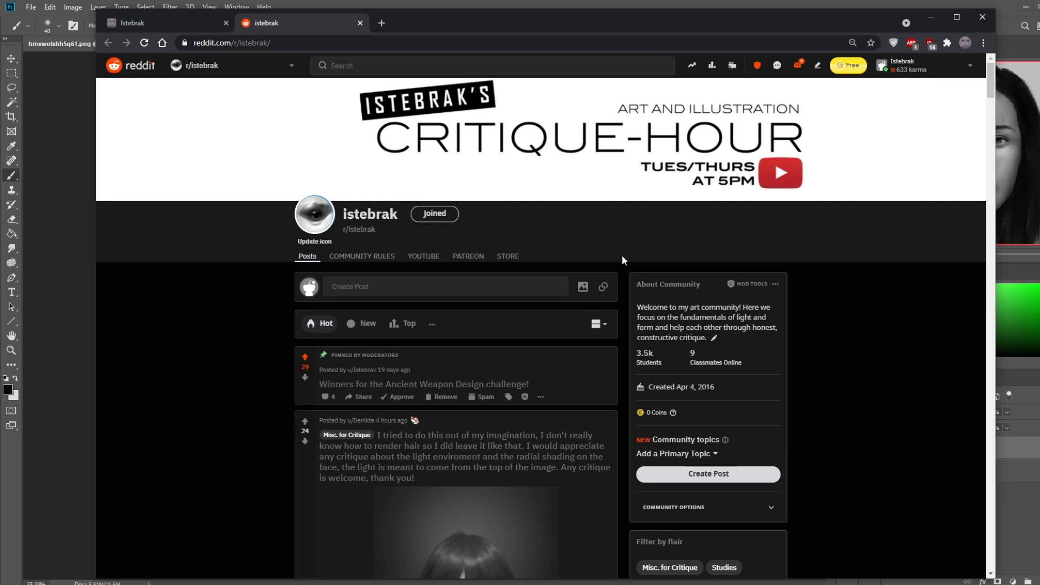
Step: Look through the images in the CritiqueHour folder, close it and return to the istebrak.com portfolio page
{"action": "left_click", "coordinate": [262, 584]}
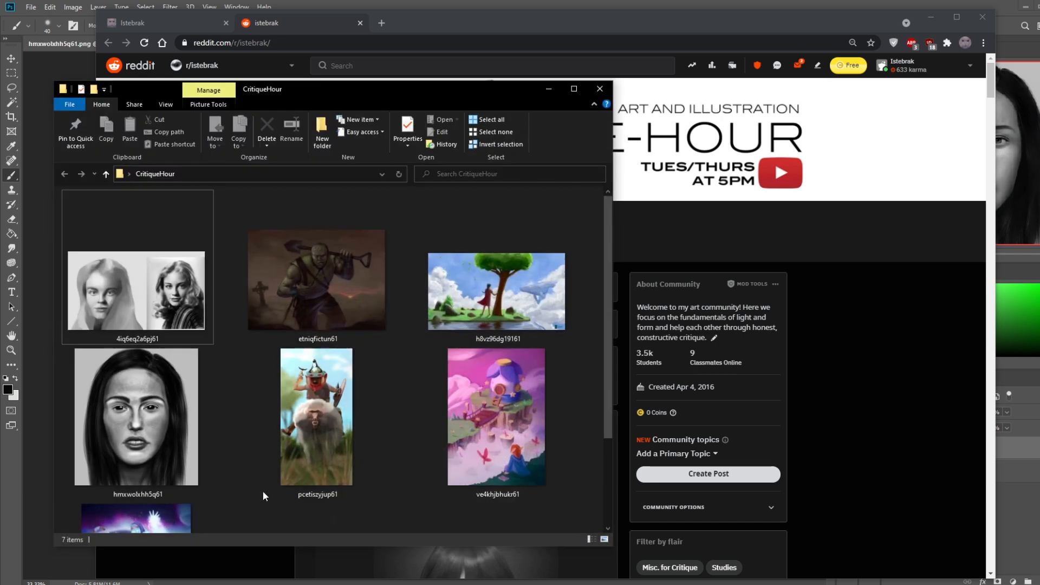
{"action": "scroll", "coordinate": [426, 326], "scroll_direction": "down", "scroll_amount": 2}
{"action": "scroll", "coordinate": [360, 386], "scroll_direction": "up", "scroll_amount": 2}
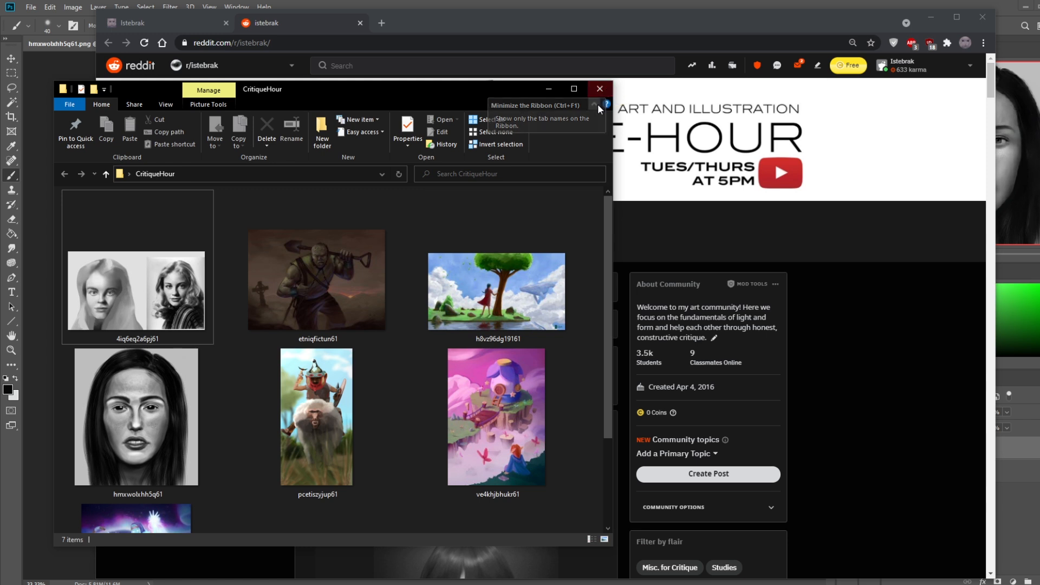
{"action": "left_click", "coordinate": [599, 88]}
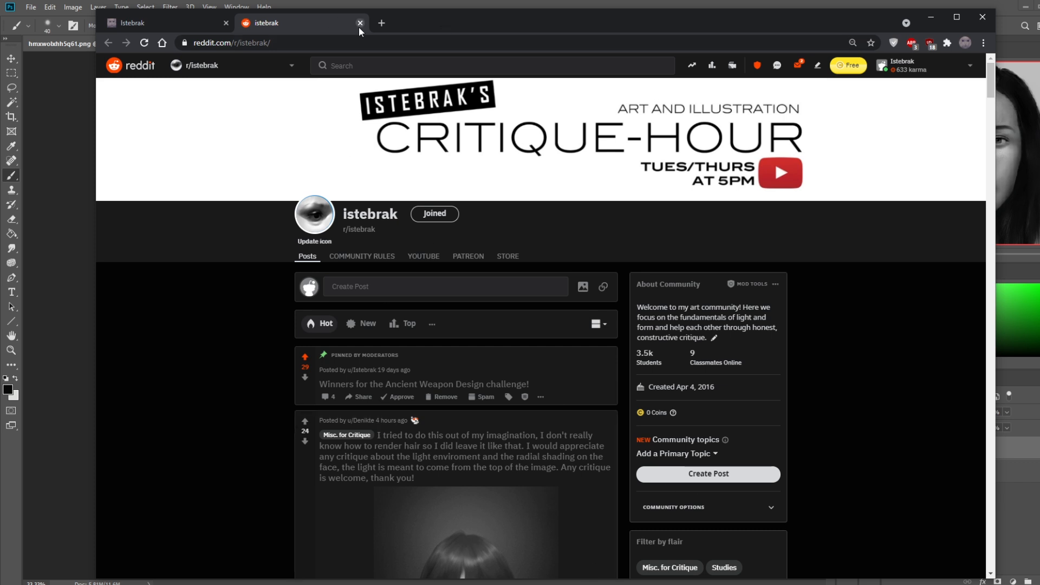
{"action": "left_click", "coordinate": [163, 18]}
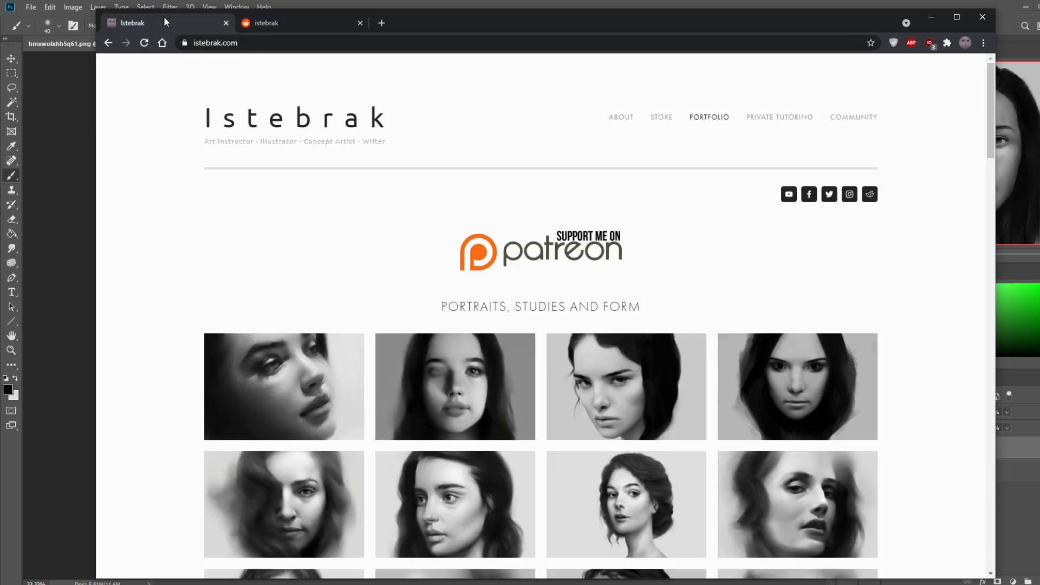